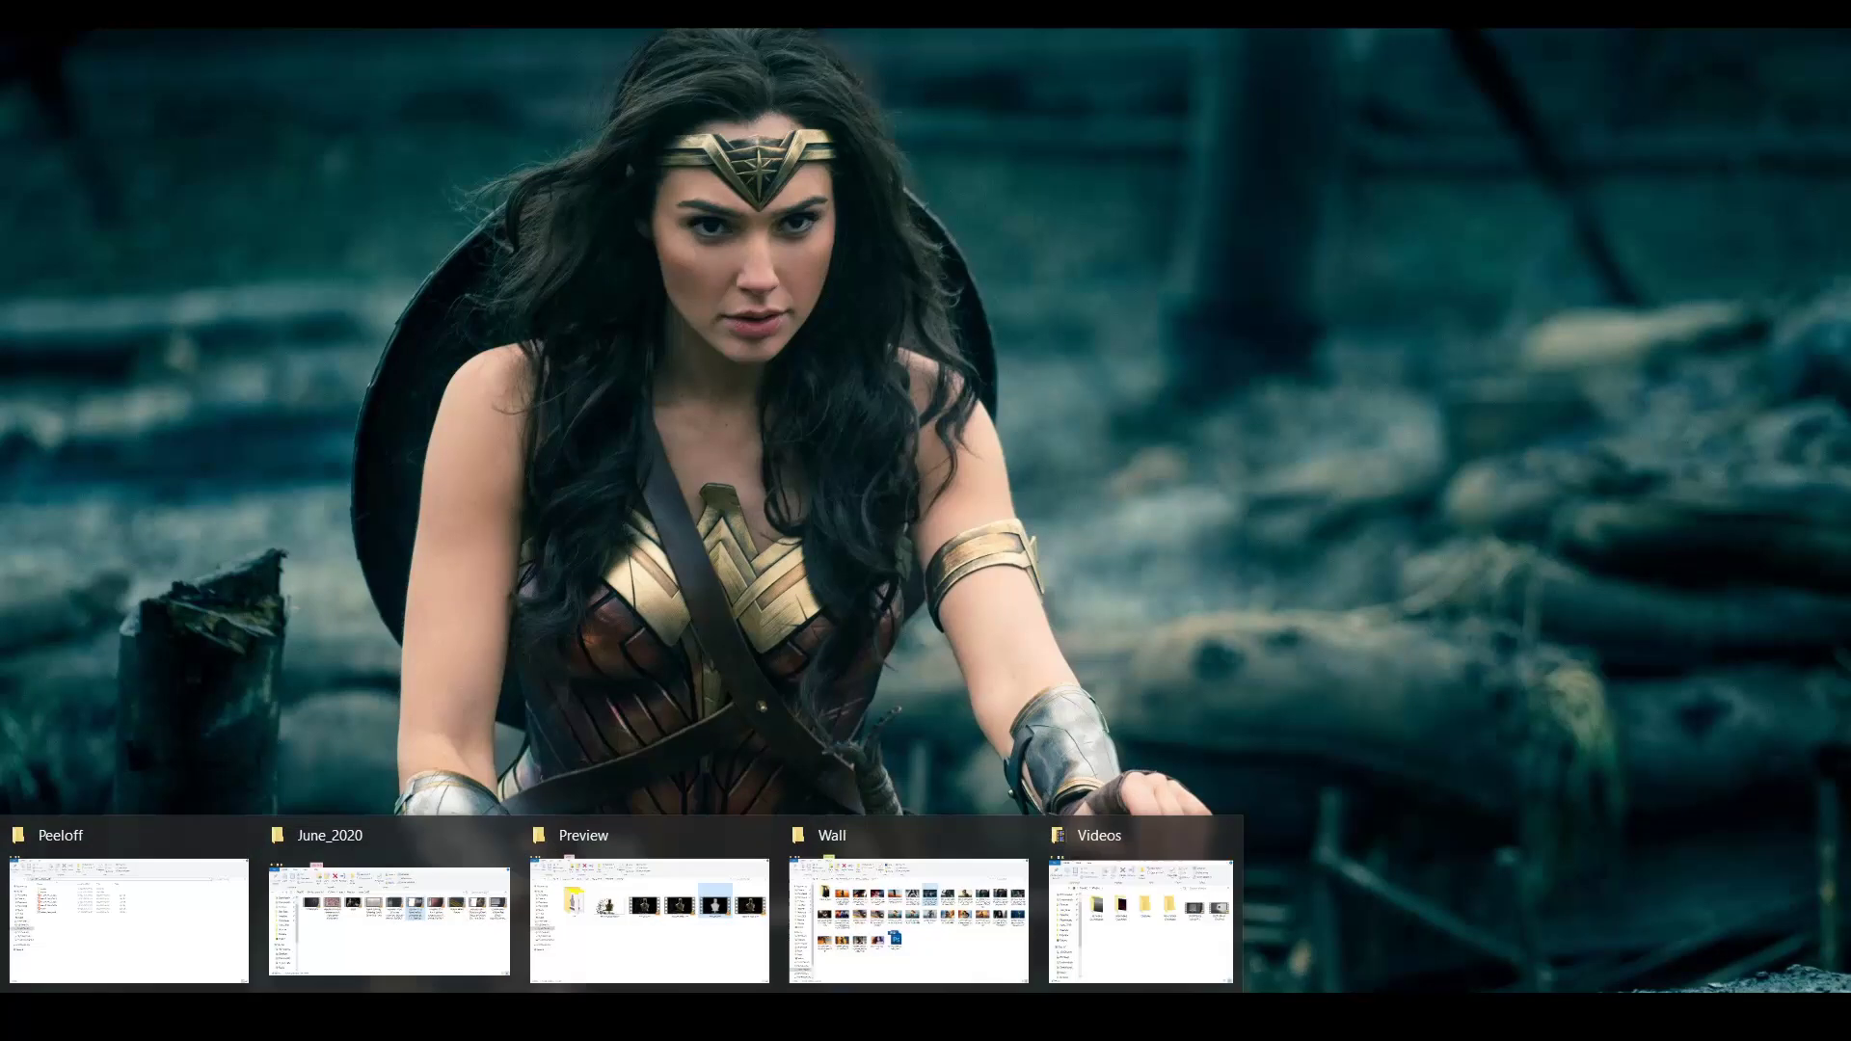
Play the Peel_Off_V003 video from the Preview folder to examine the finished effect, and close the player.
{"action": "left_click", "coordinate": [640, 933]}
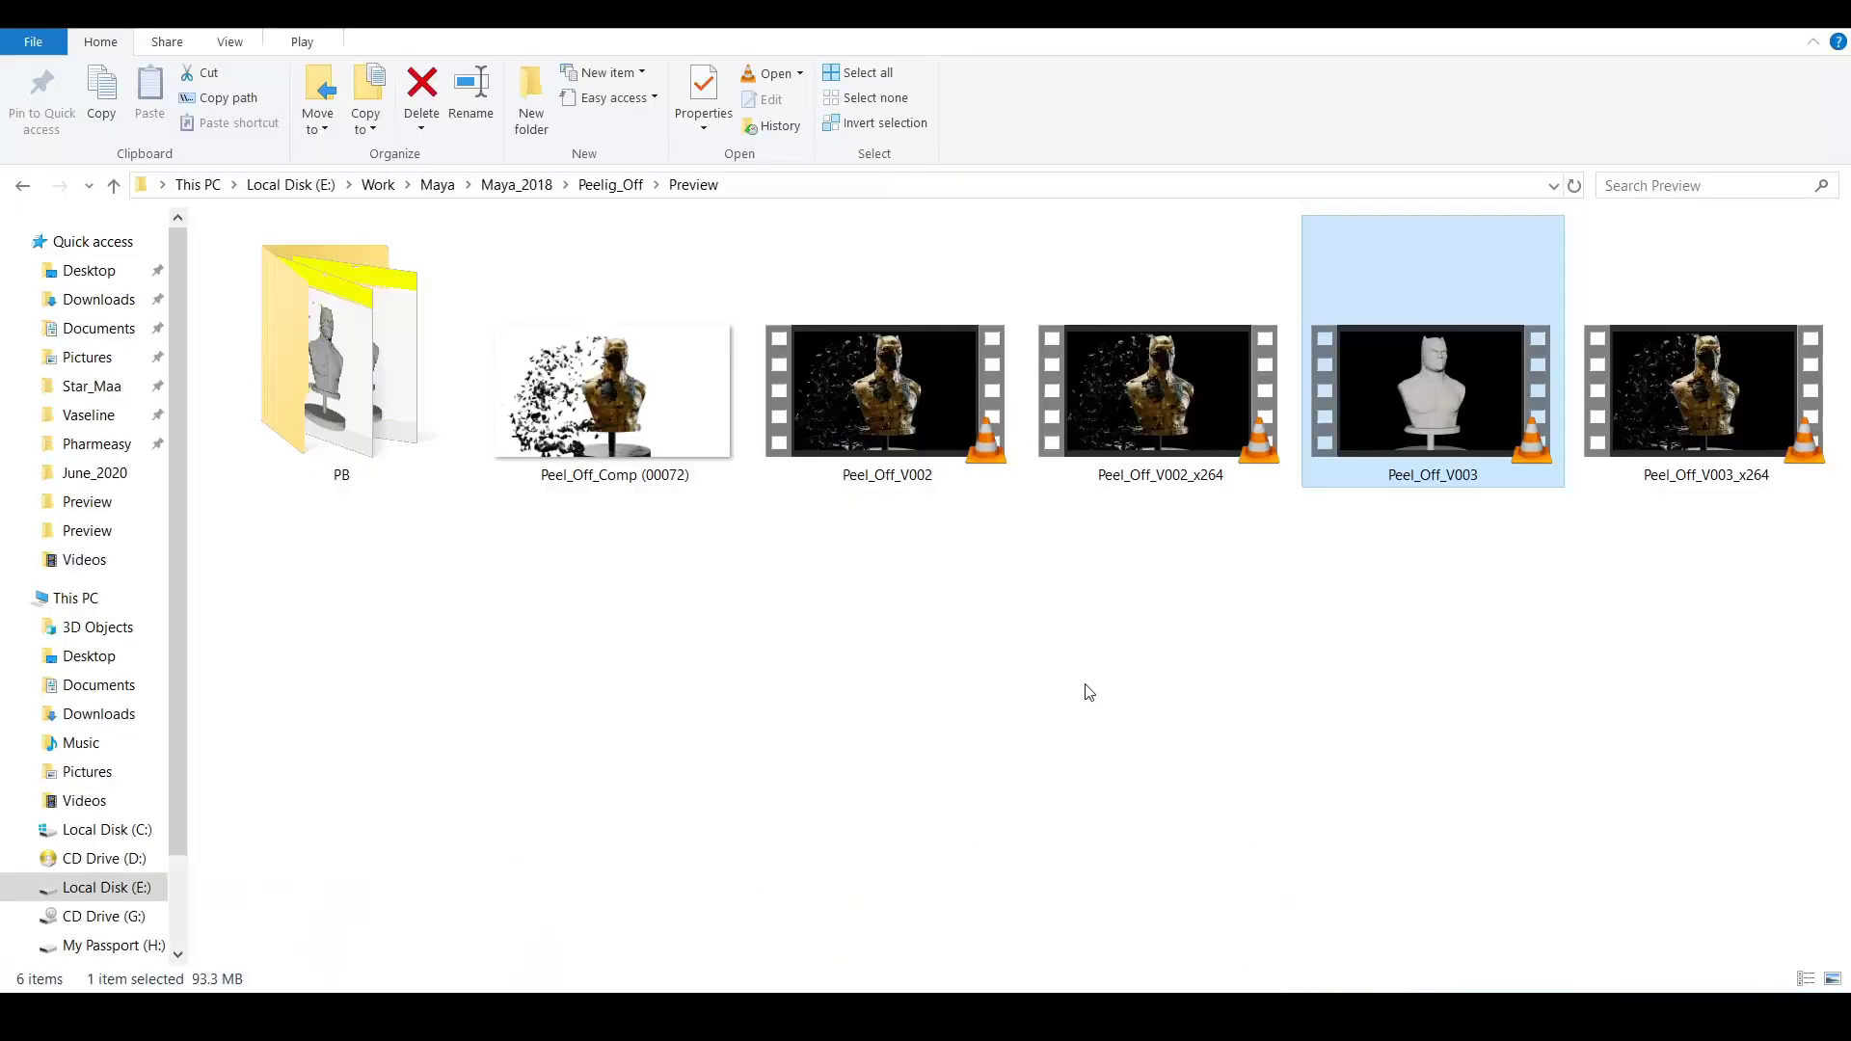
{"action": "double_click", "coordinate": [1454, 385]}
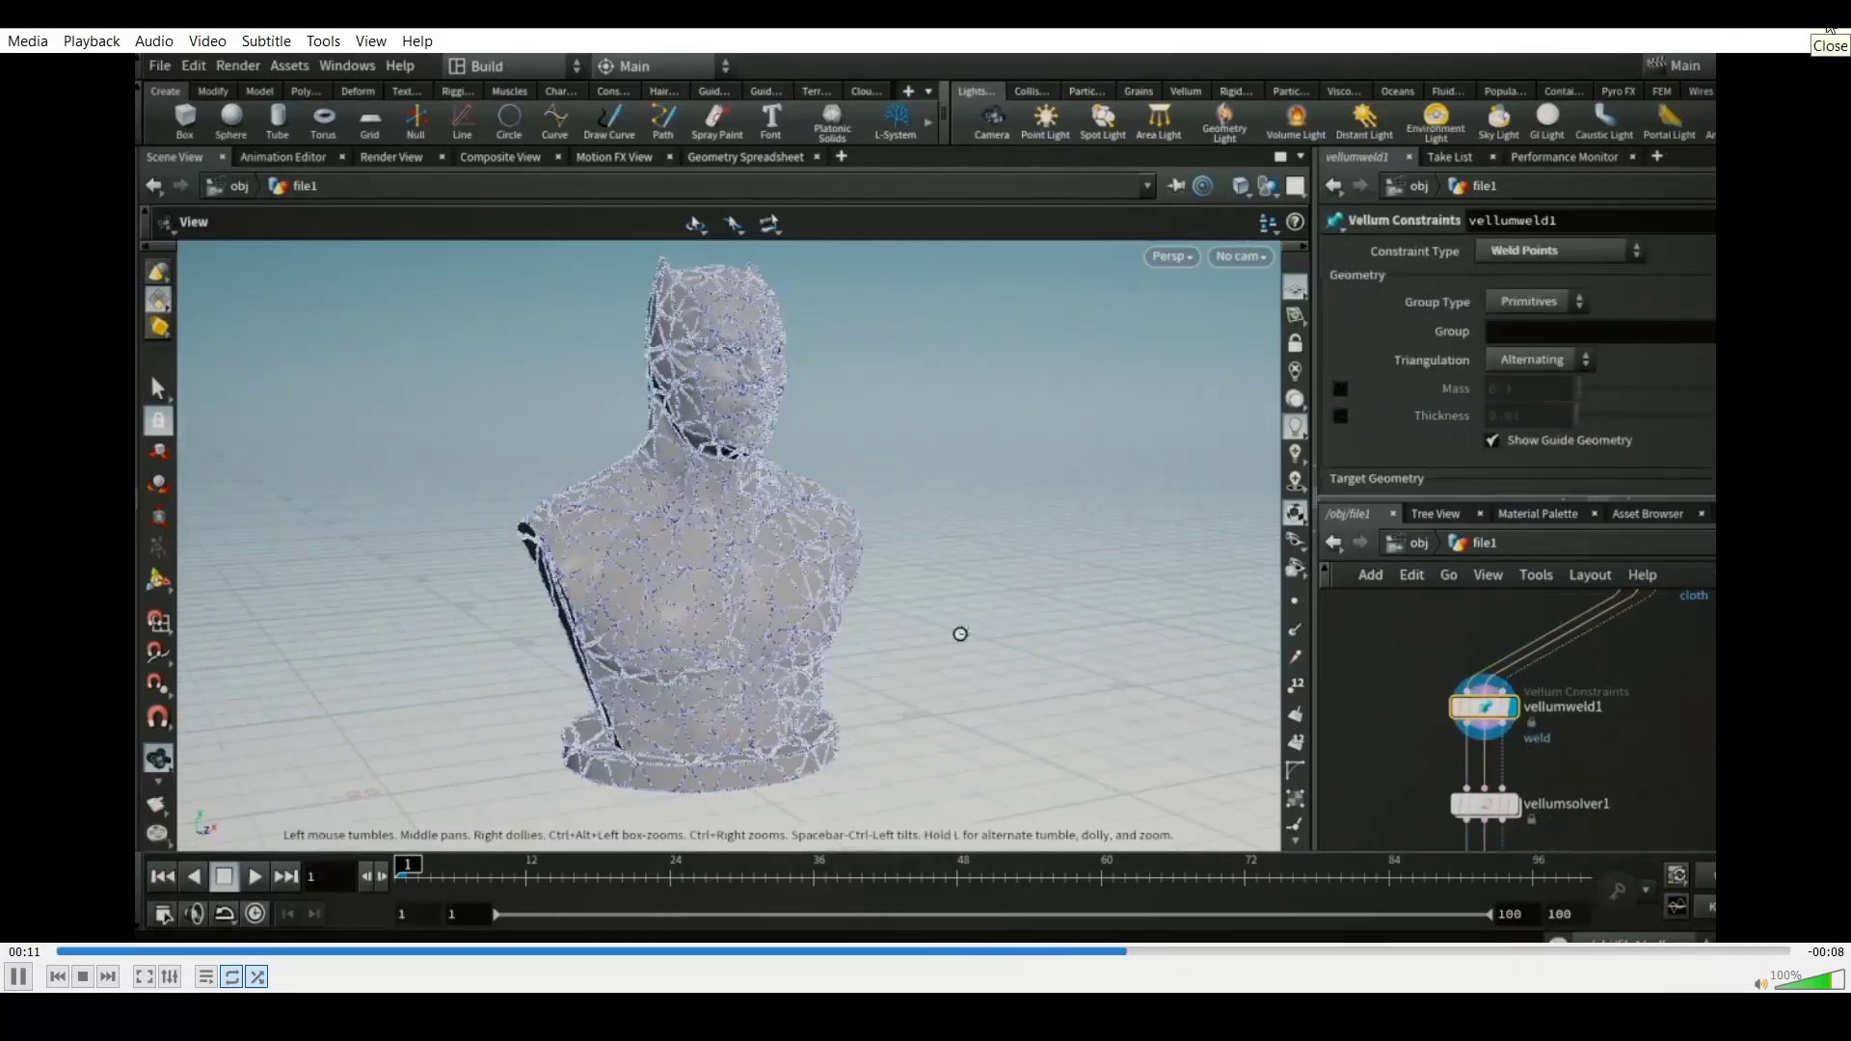
{"action": "left_click", "coordinate": [1817, 21]}
{"action": "left_click_drag", "start_coordinate": [810, 733], "coordinate": [895, 804]}
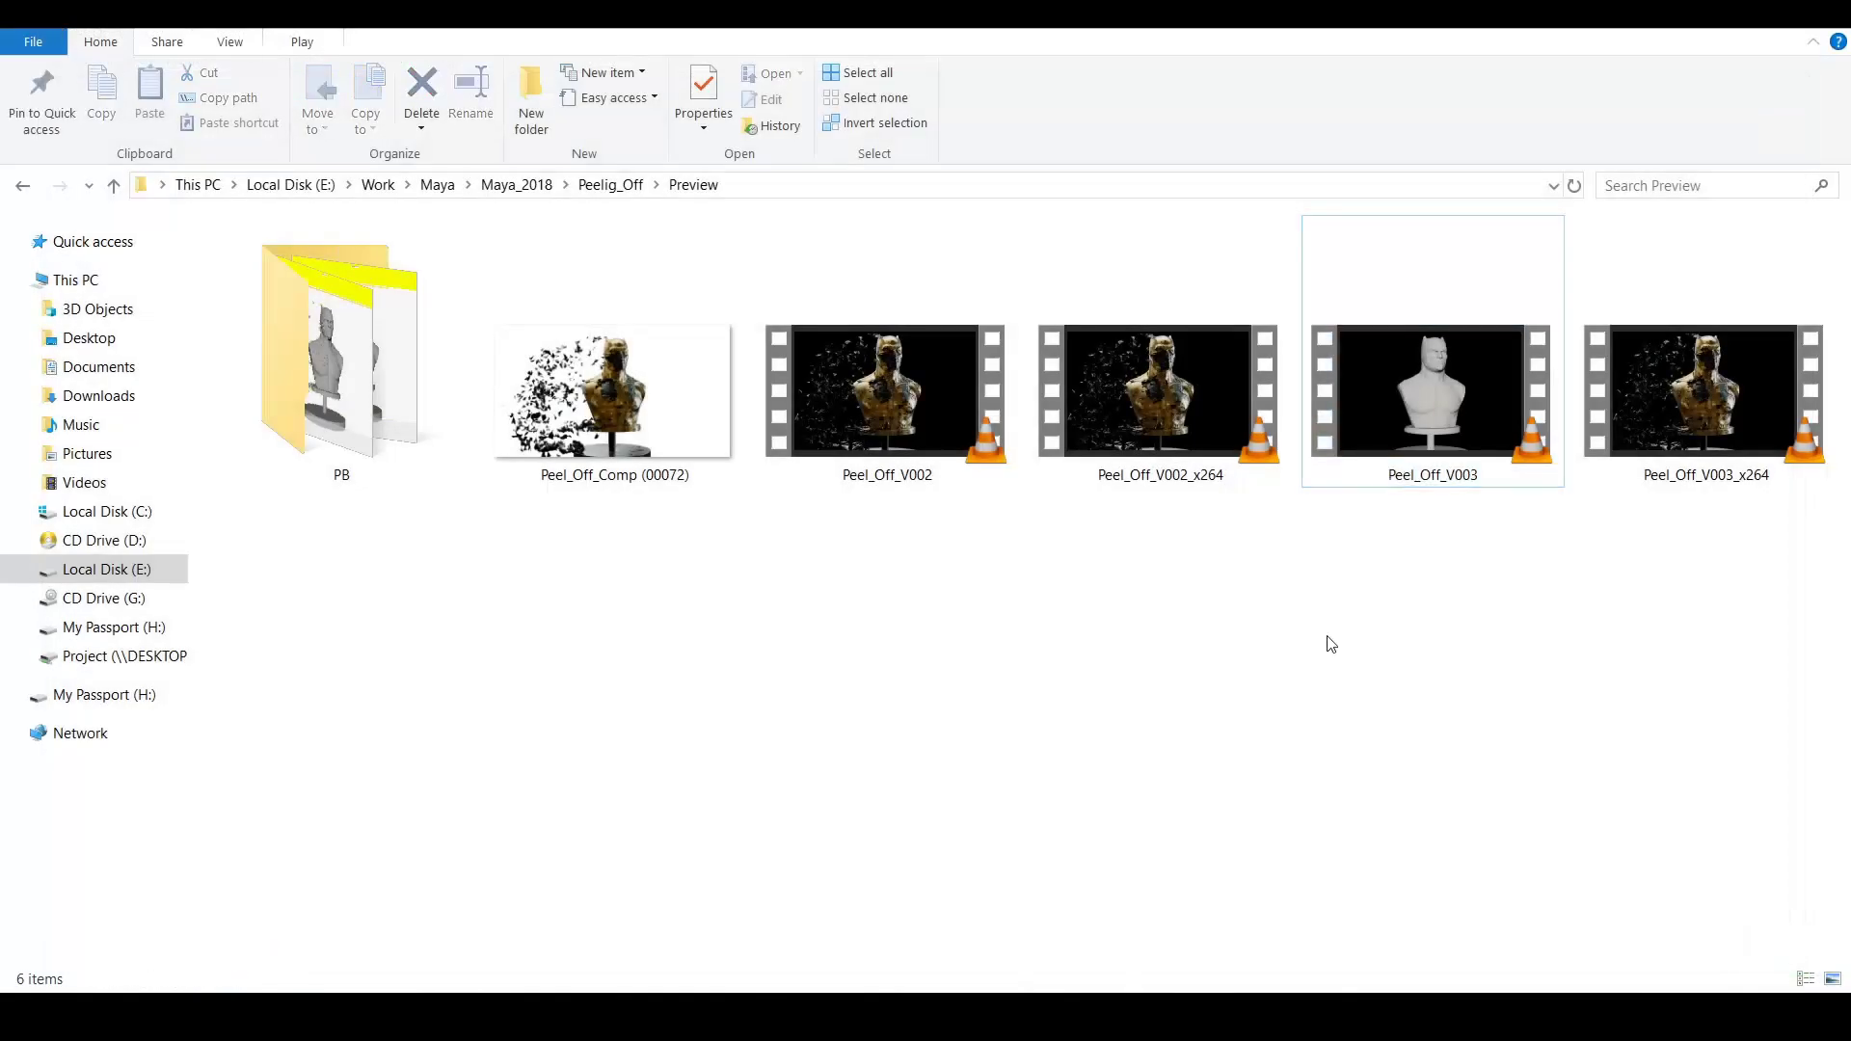
{"action": "left_click_drag", "start_coordinate": [1196, 610], "coordinate": [1233, 677]}
Switch to Houdini and add a Geometry object to the empty object-level network.
{"action": "left_click", "coordinate": [944, 949]}
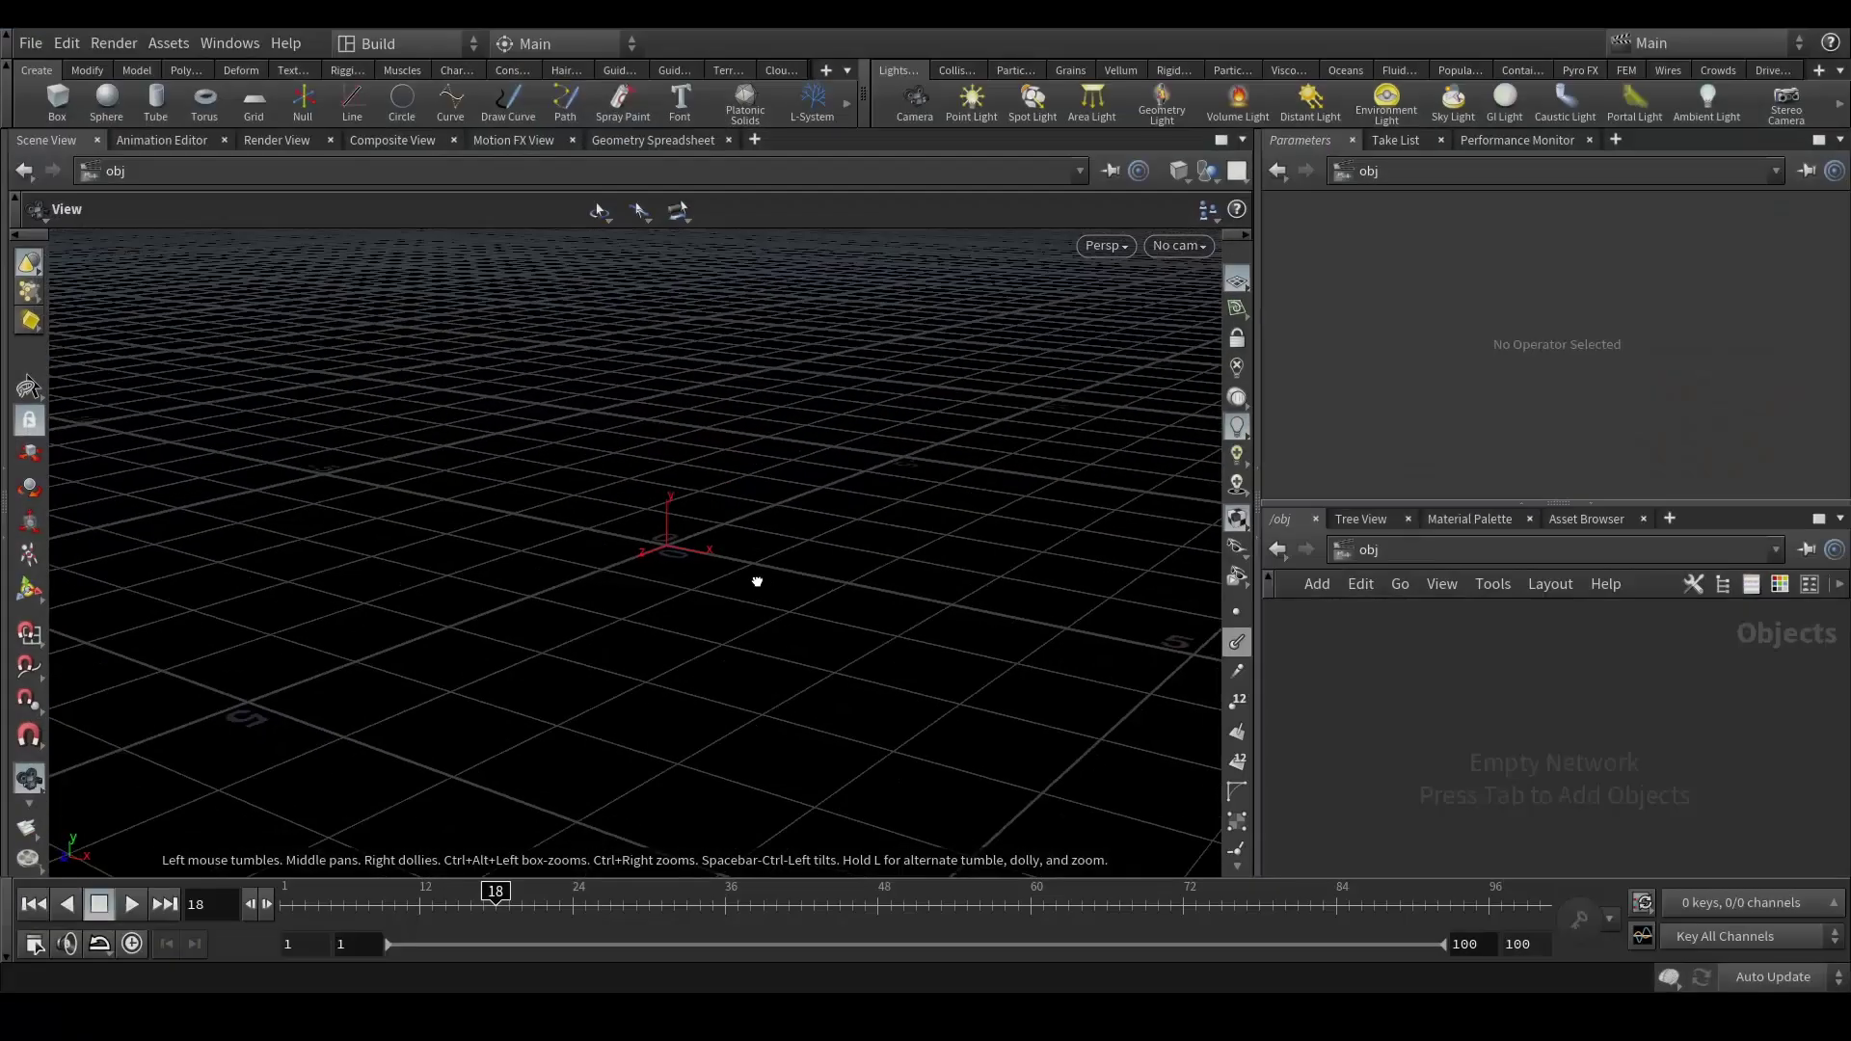
{"action": "left_click_drag", "start_coordinate": [757, 581], "coordinate": [772, 582]}
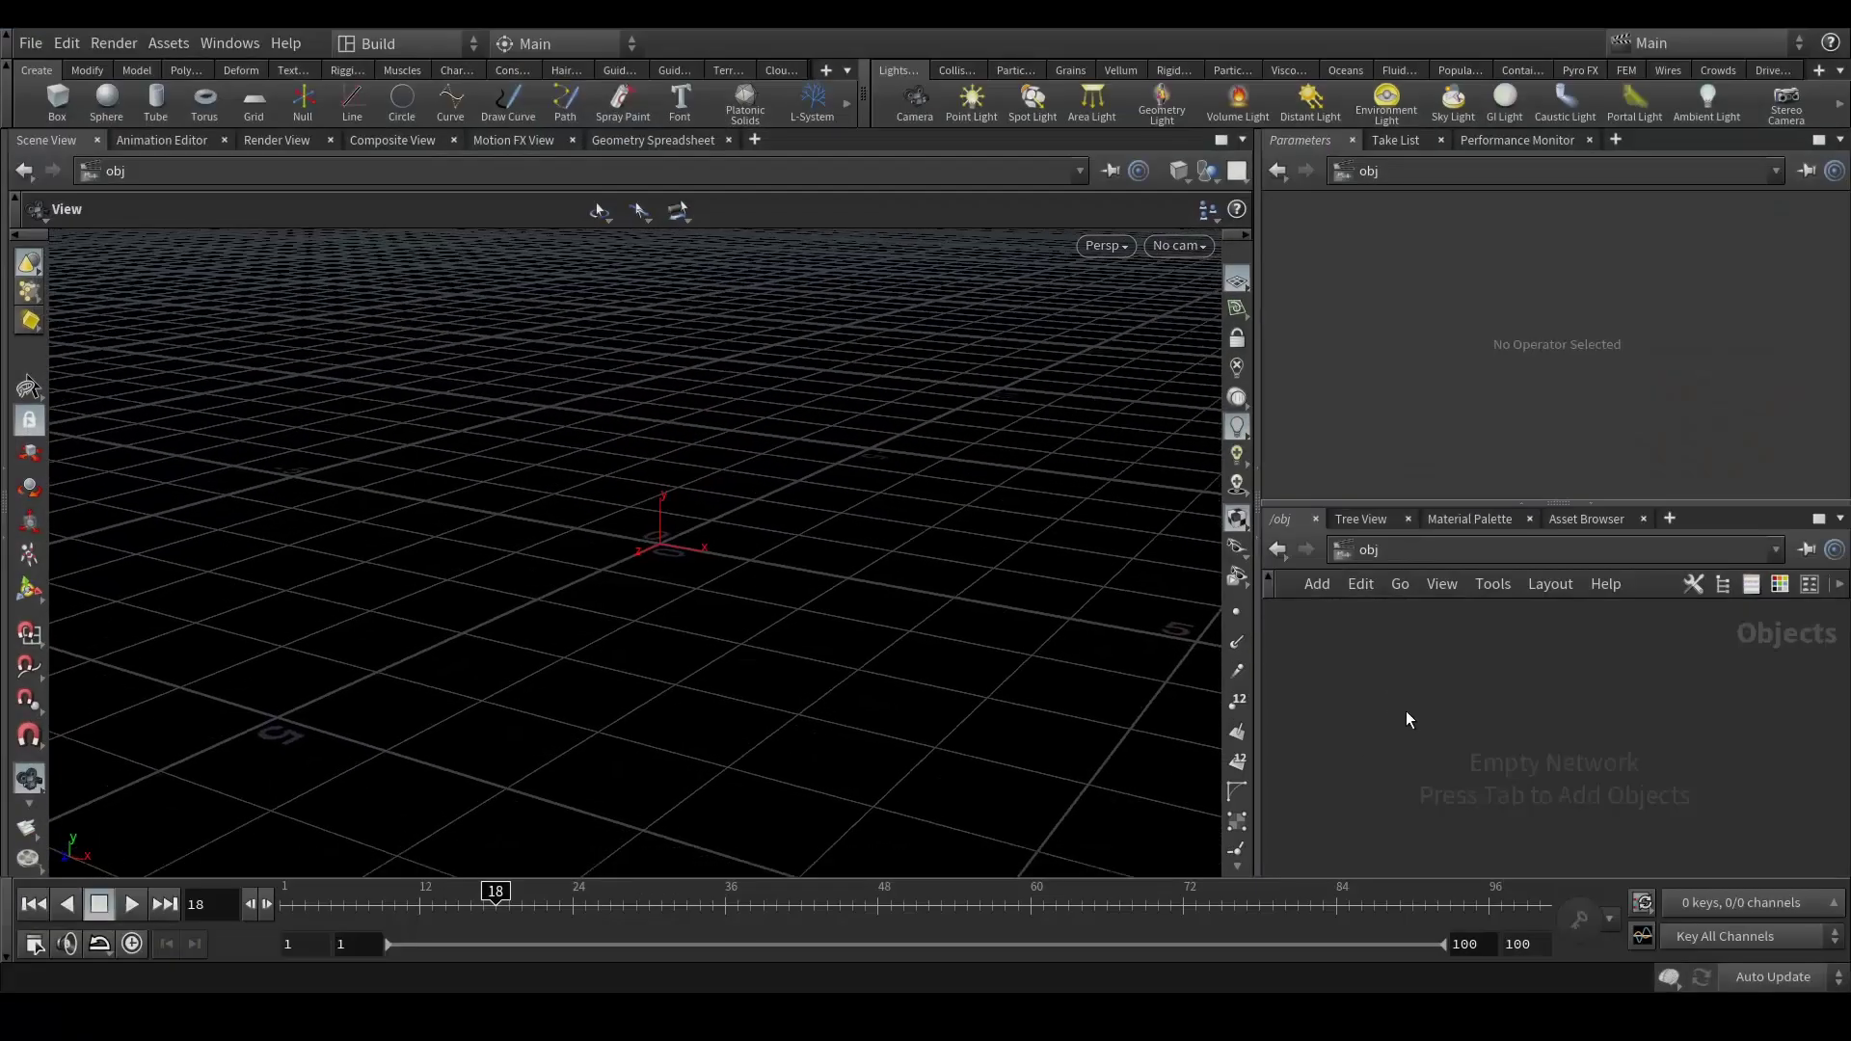
{"action": "key", "text": "Tab"}
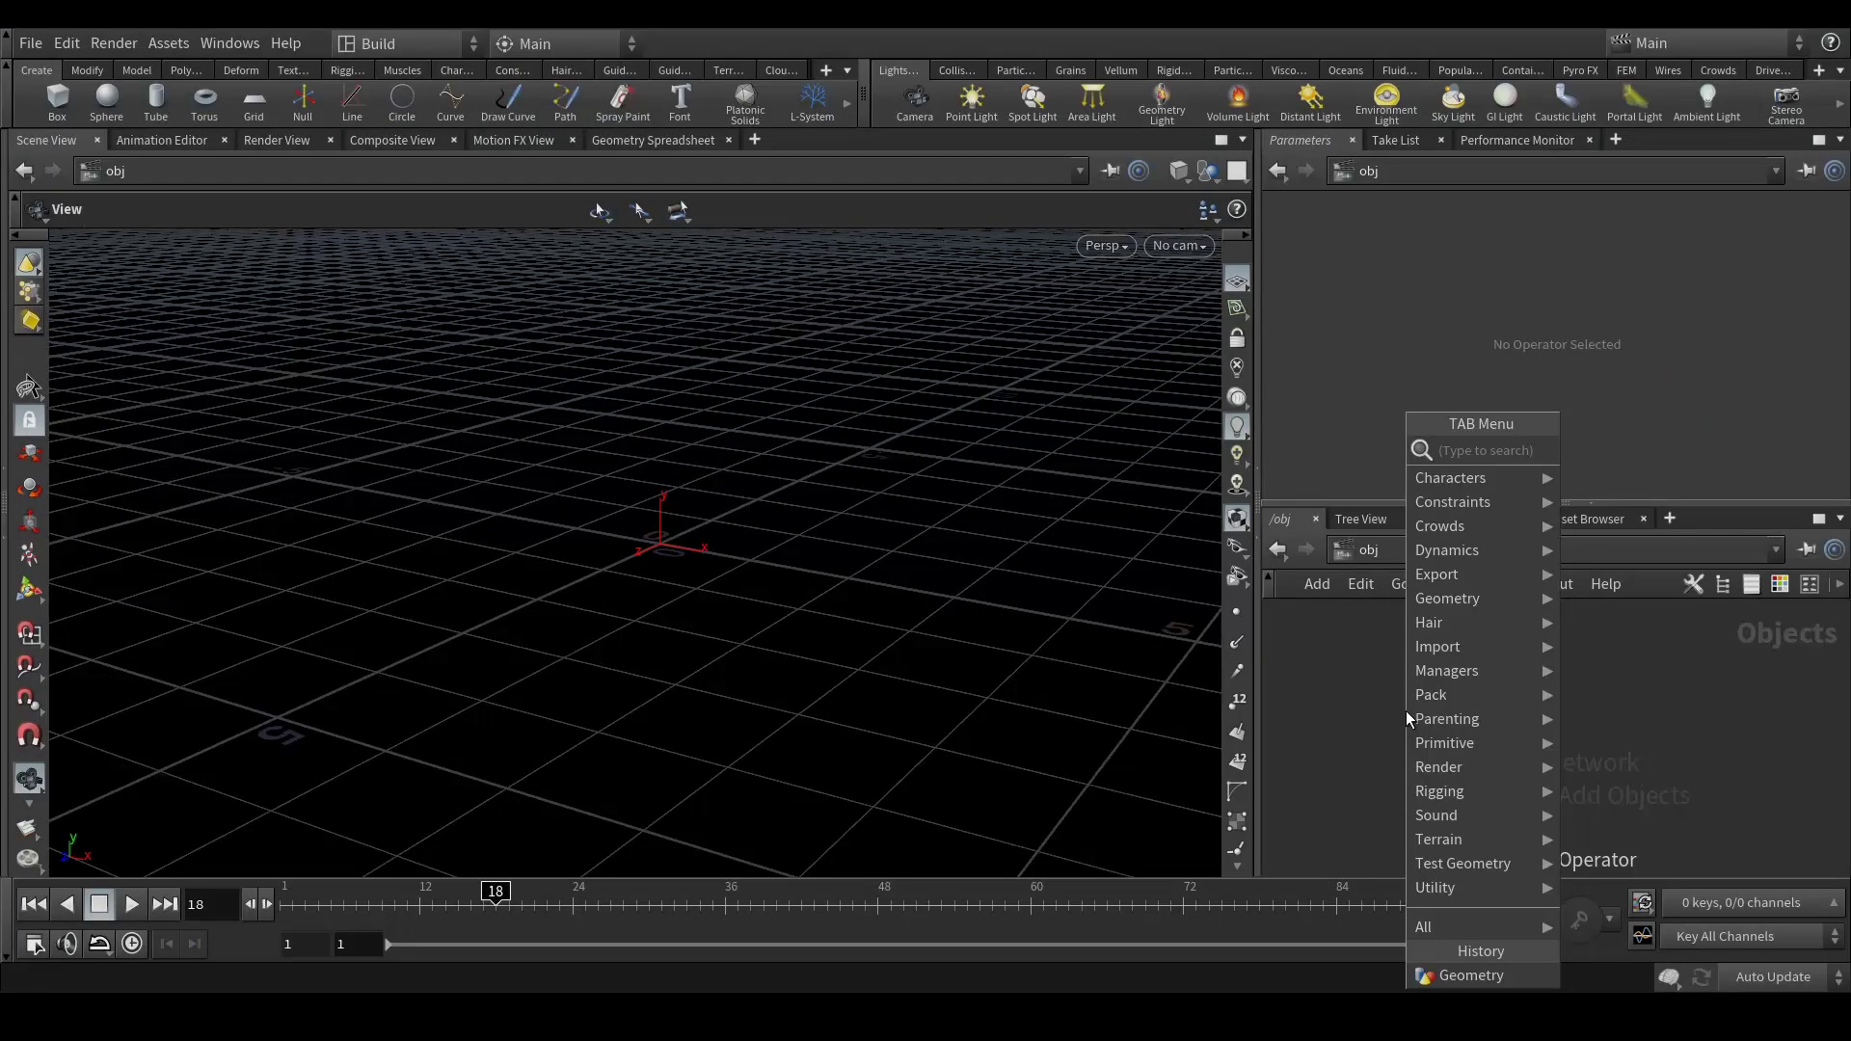
{"action": "type", "text": "geo"}
{"action": "key", "text": "Return"}
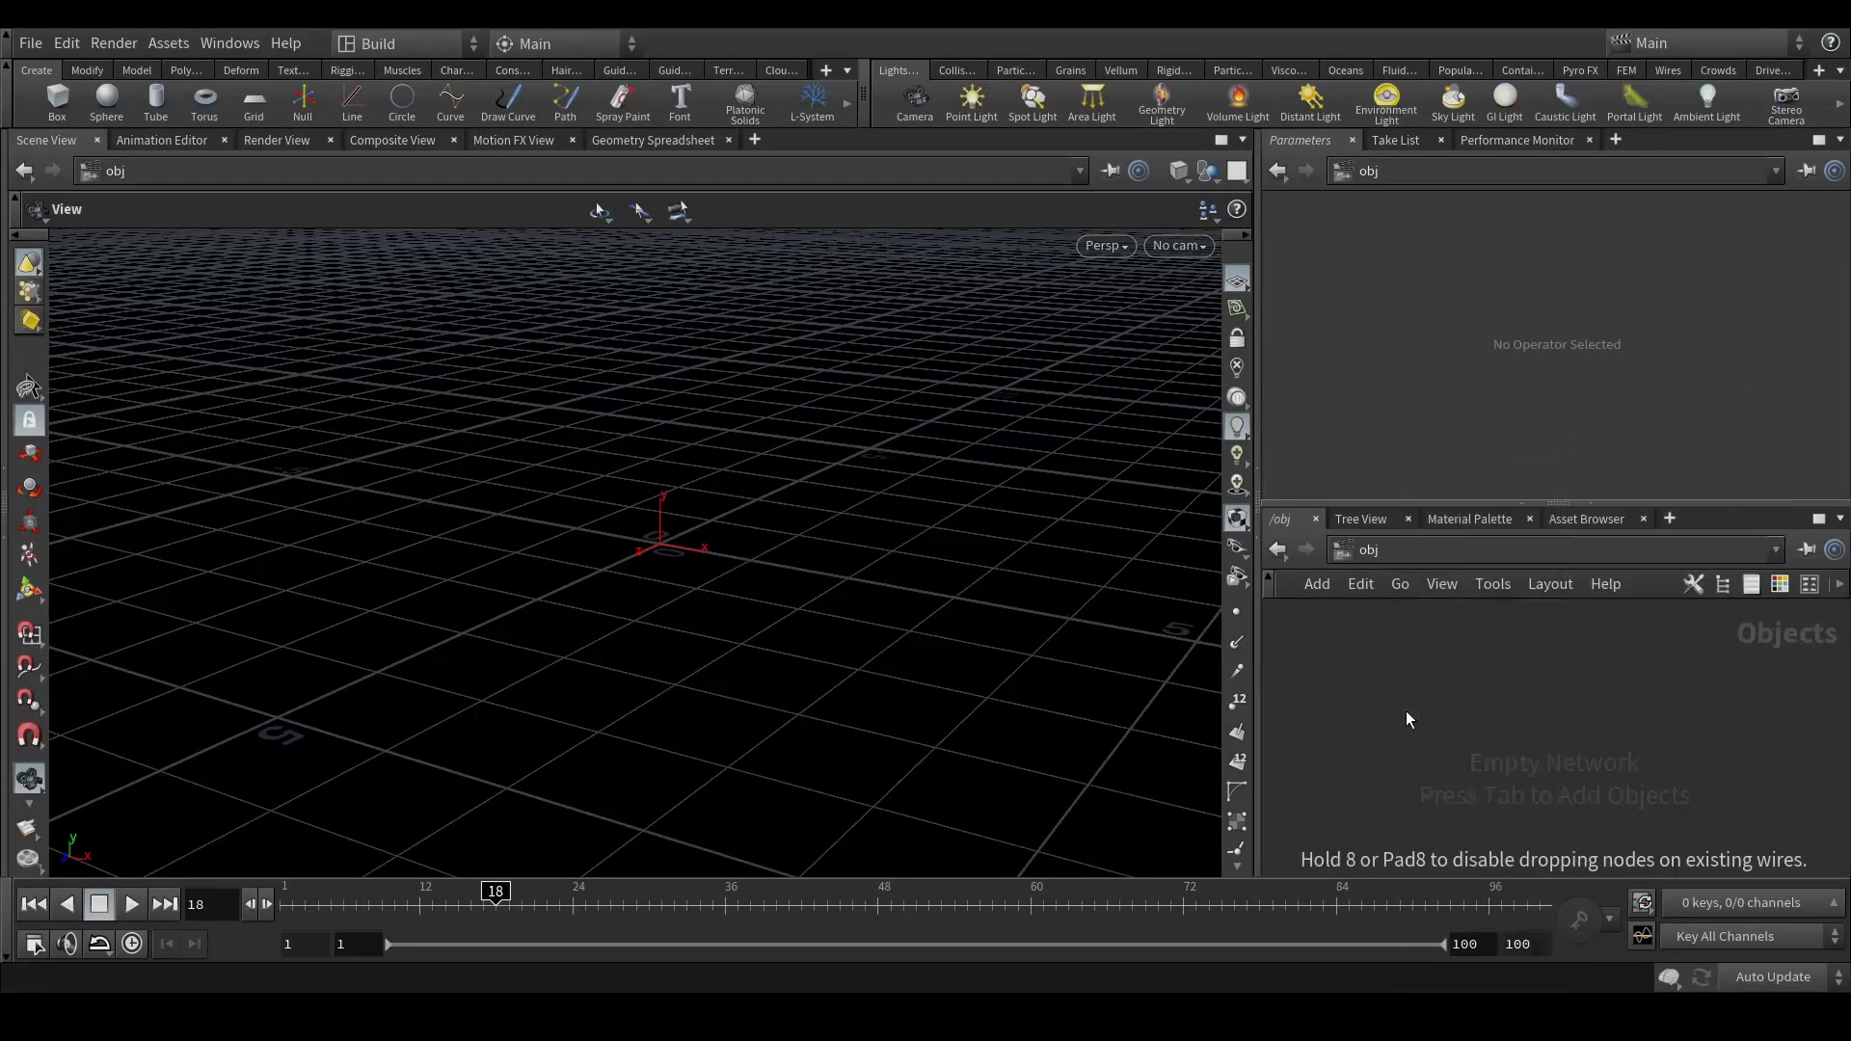
{"action": "left_click", "coordinate": [1406, 710]}
Rename the Geometry object to Tear_Off_Setup and go inside its network.
{"action": "double_click", "coordinate": [1460, 711]}
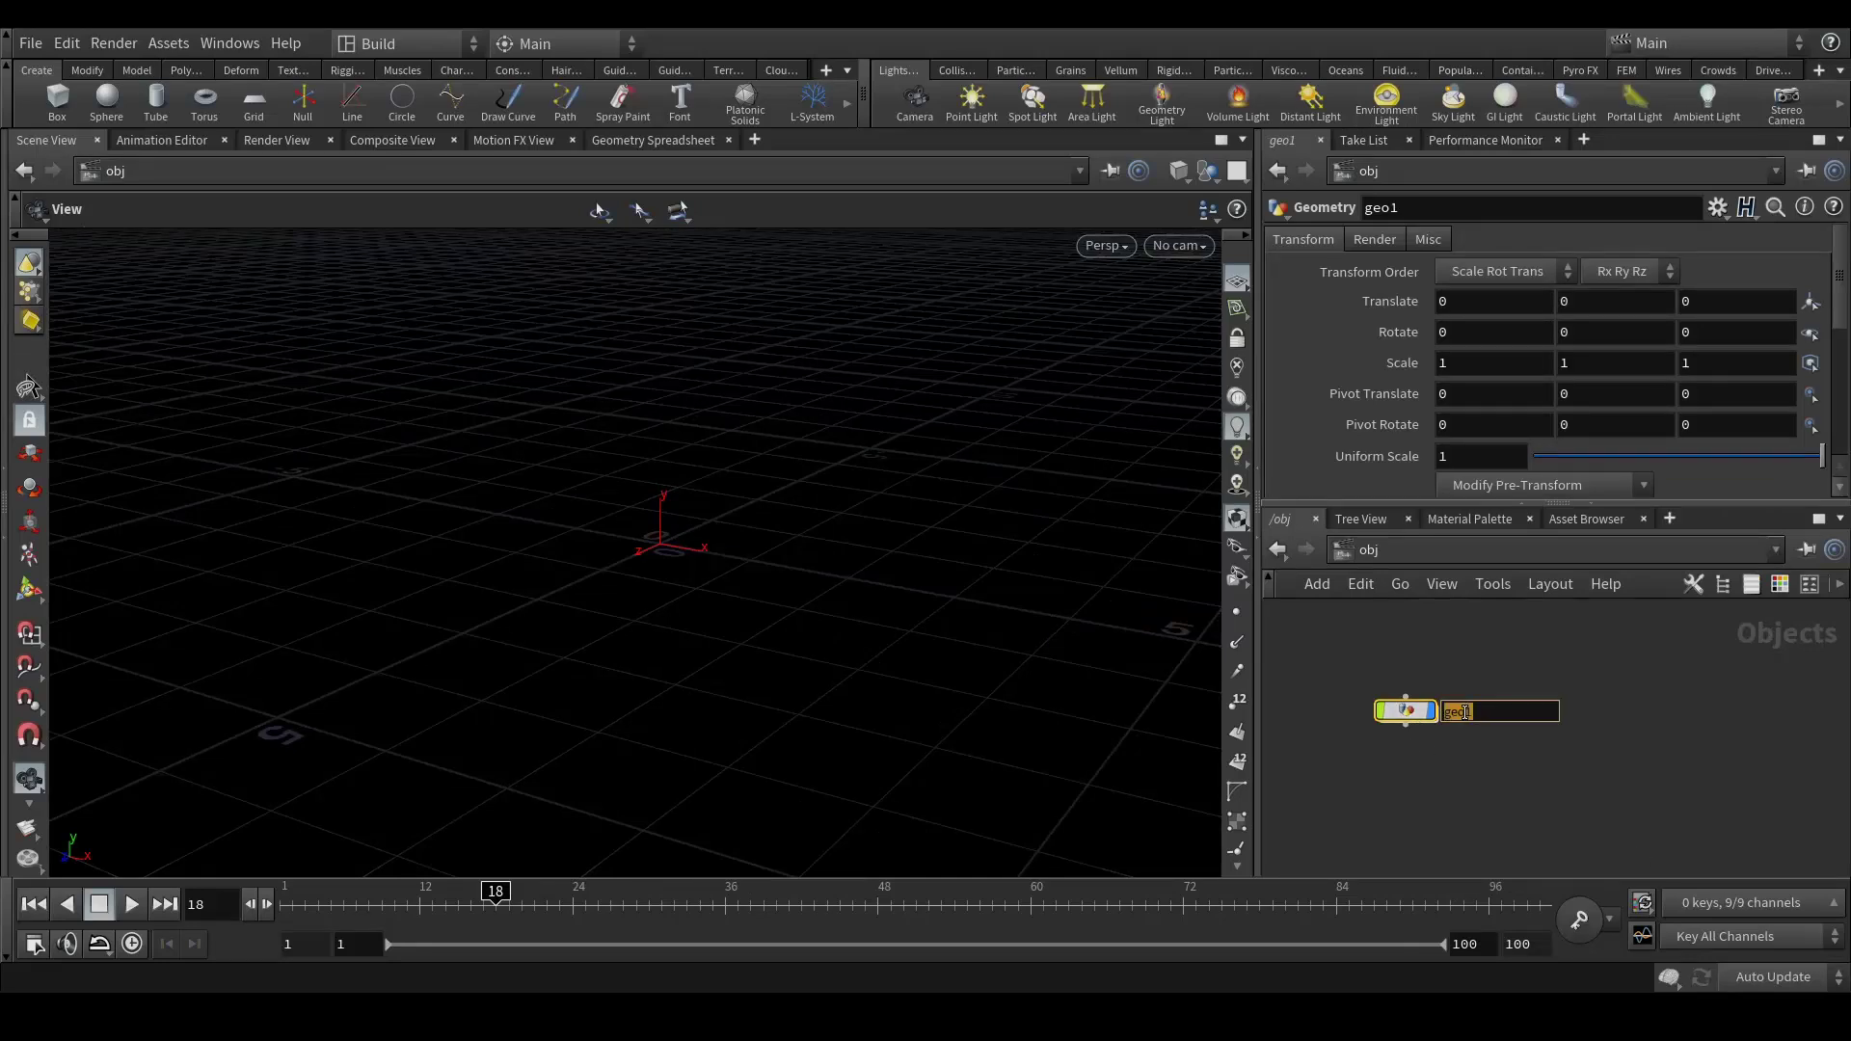
{"action": "type", "text": "Tear_Off_Setup"}
{"action": "key", "text": "Return"}
{"action": "key", "text": "Return"}
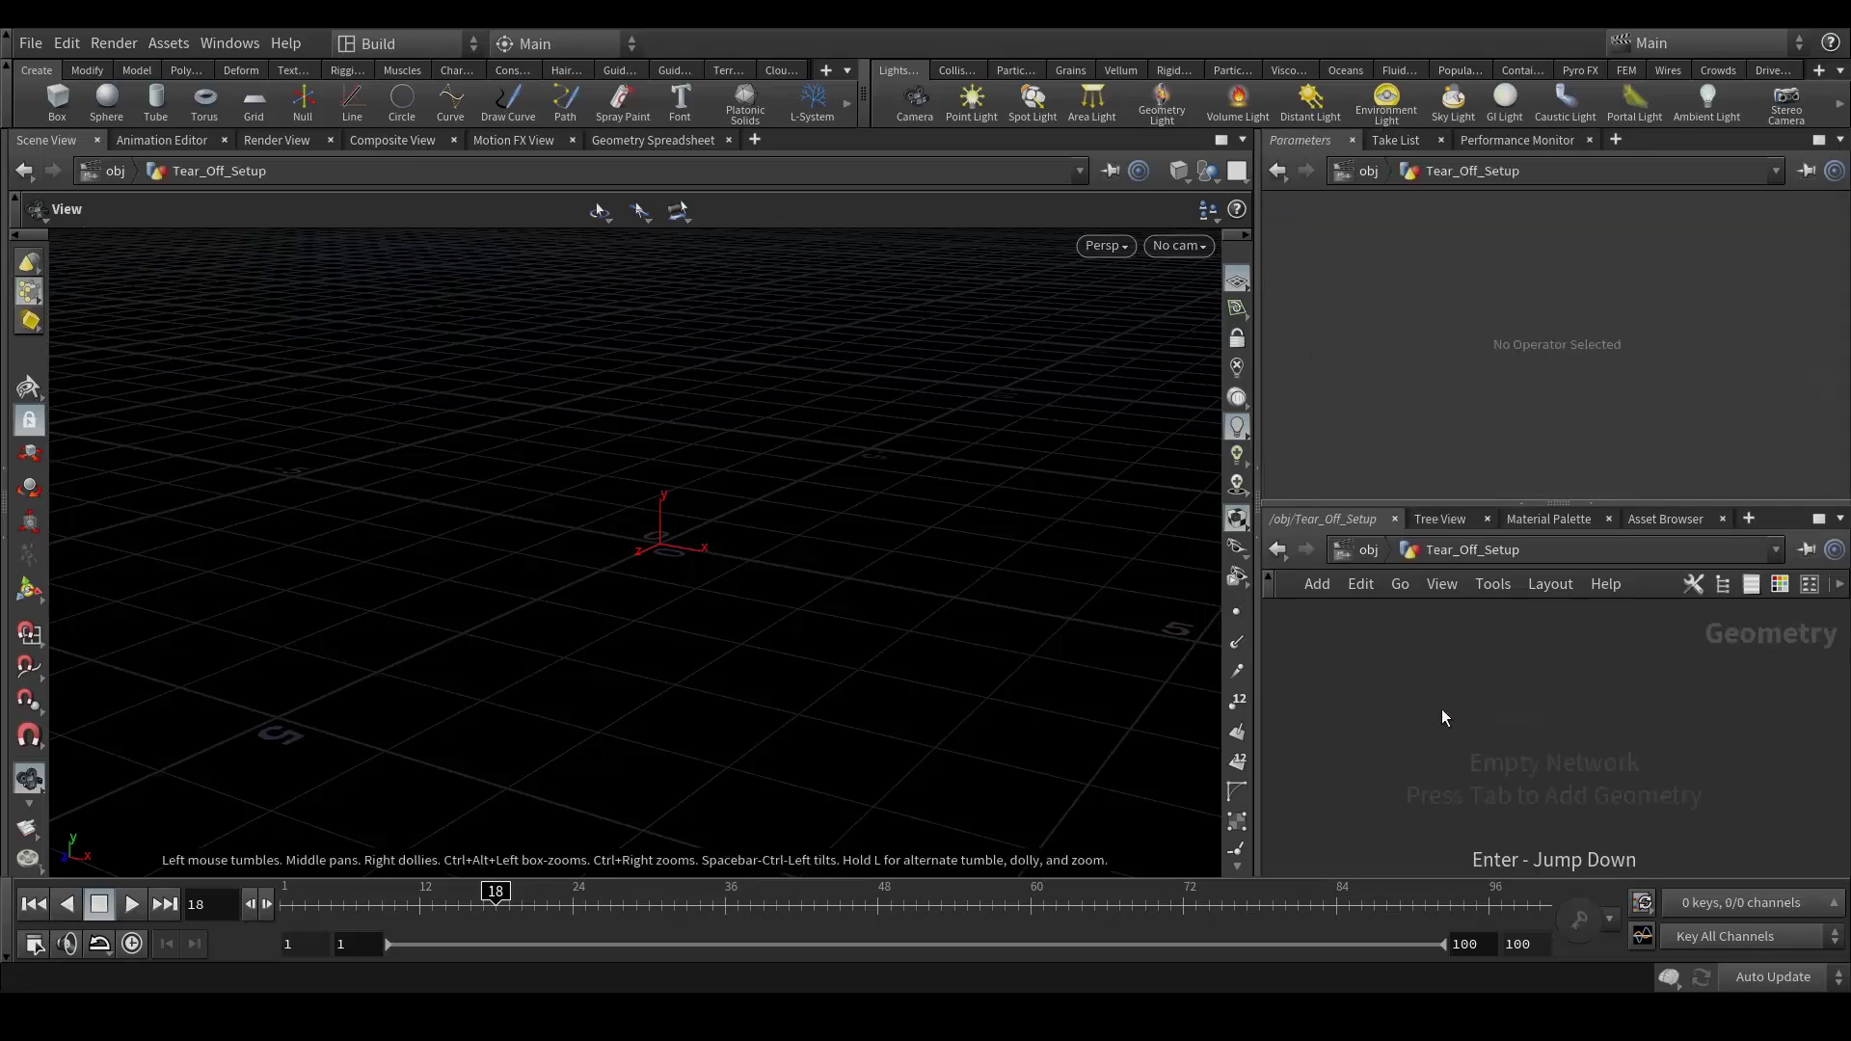
Add a Sphere node inside Tear_Off_Setup and set its primitive type to Polygon.
{"action": "key", "text": "Tab"}
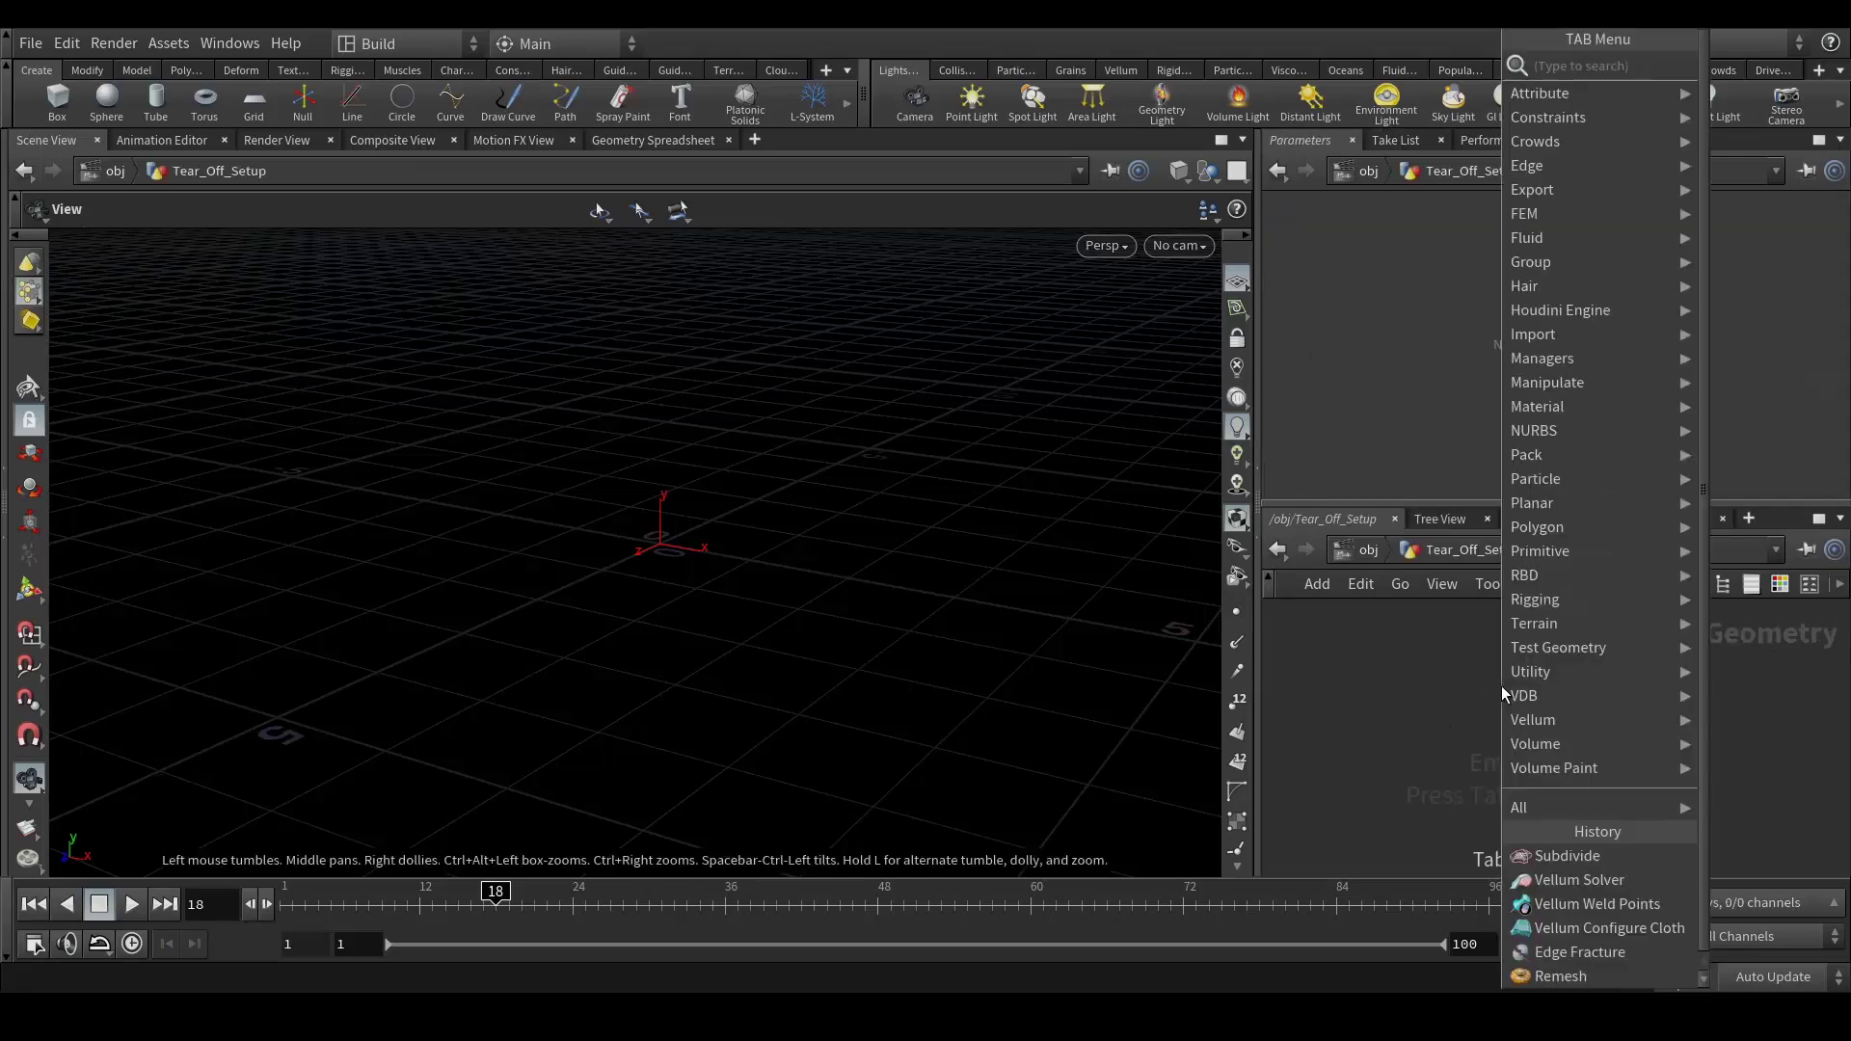
{"action": "type", "text": "spher"}
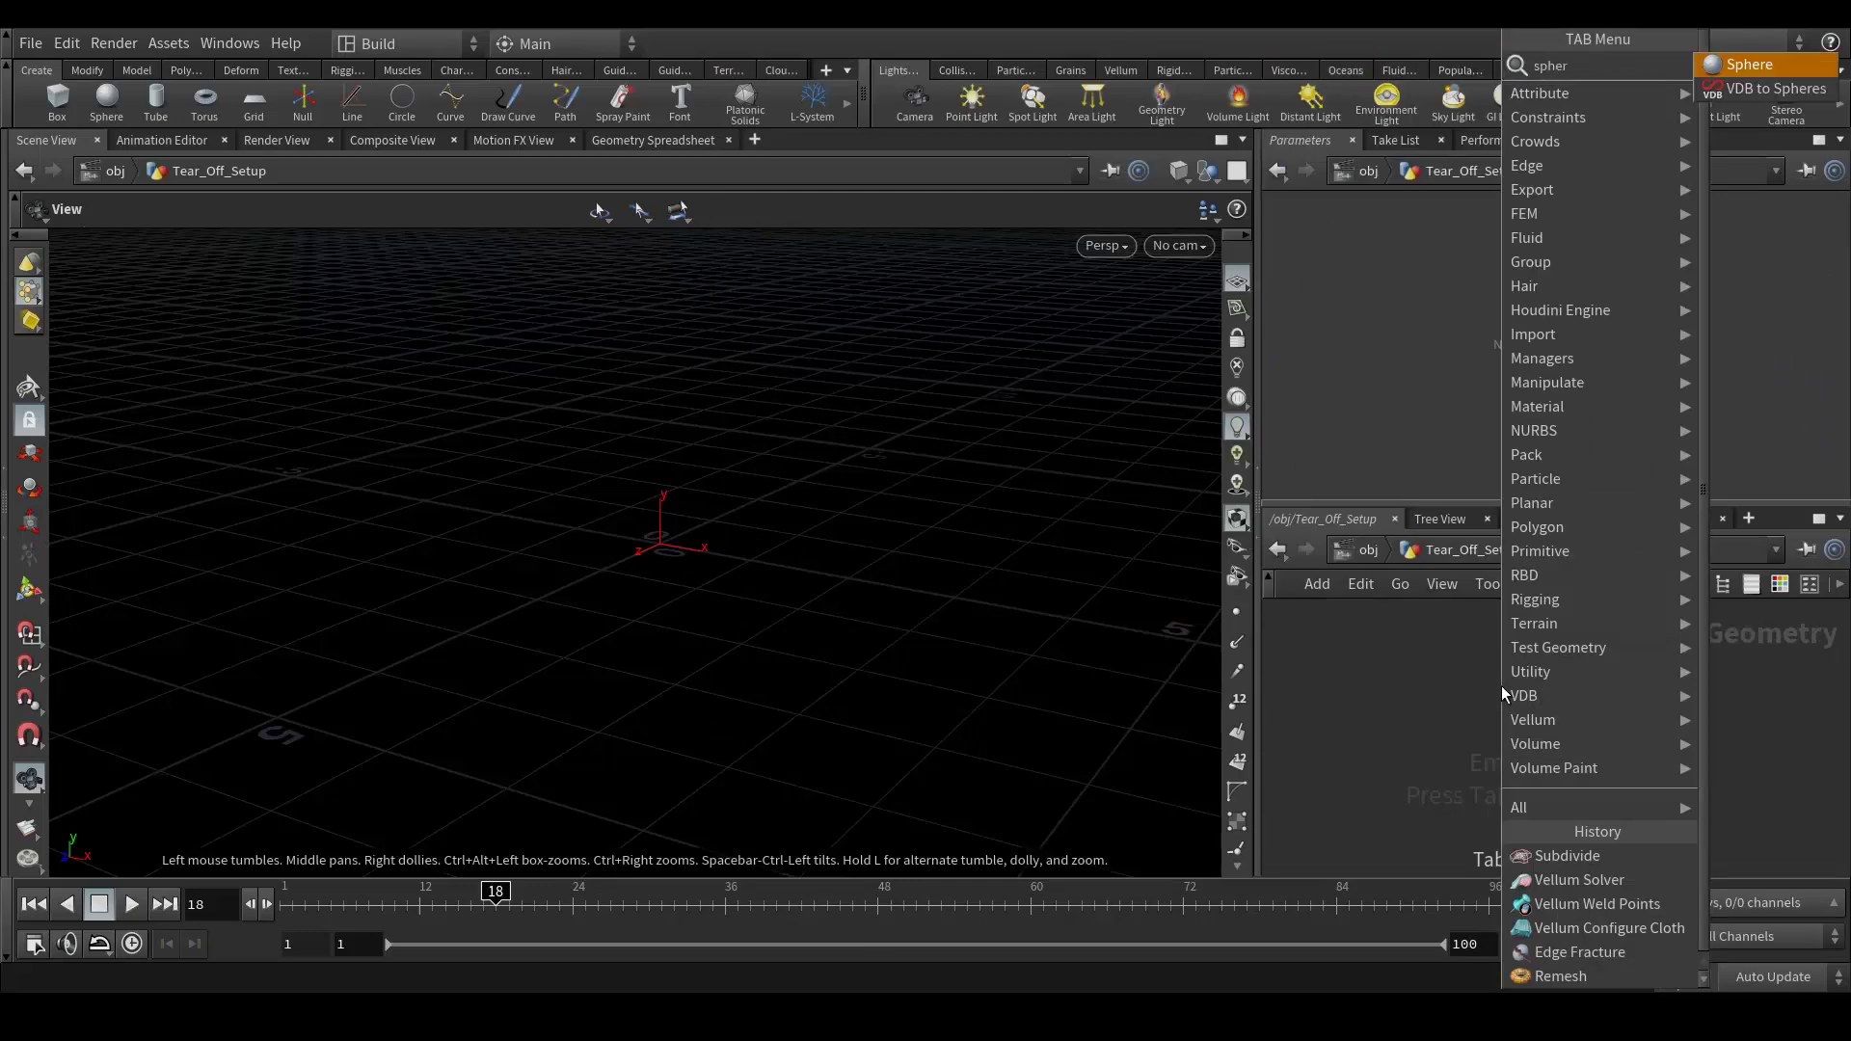
{"action": "key", "text": "Return"}
{"action": "left_click", "coordinate": [1500, 686]}
{"action": "left_click_drag", "start_coordinate": [1501, 691], "coordinate": [1659, 665]}
{"action": "left_click", "coordinate": [1494, 241]}
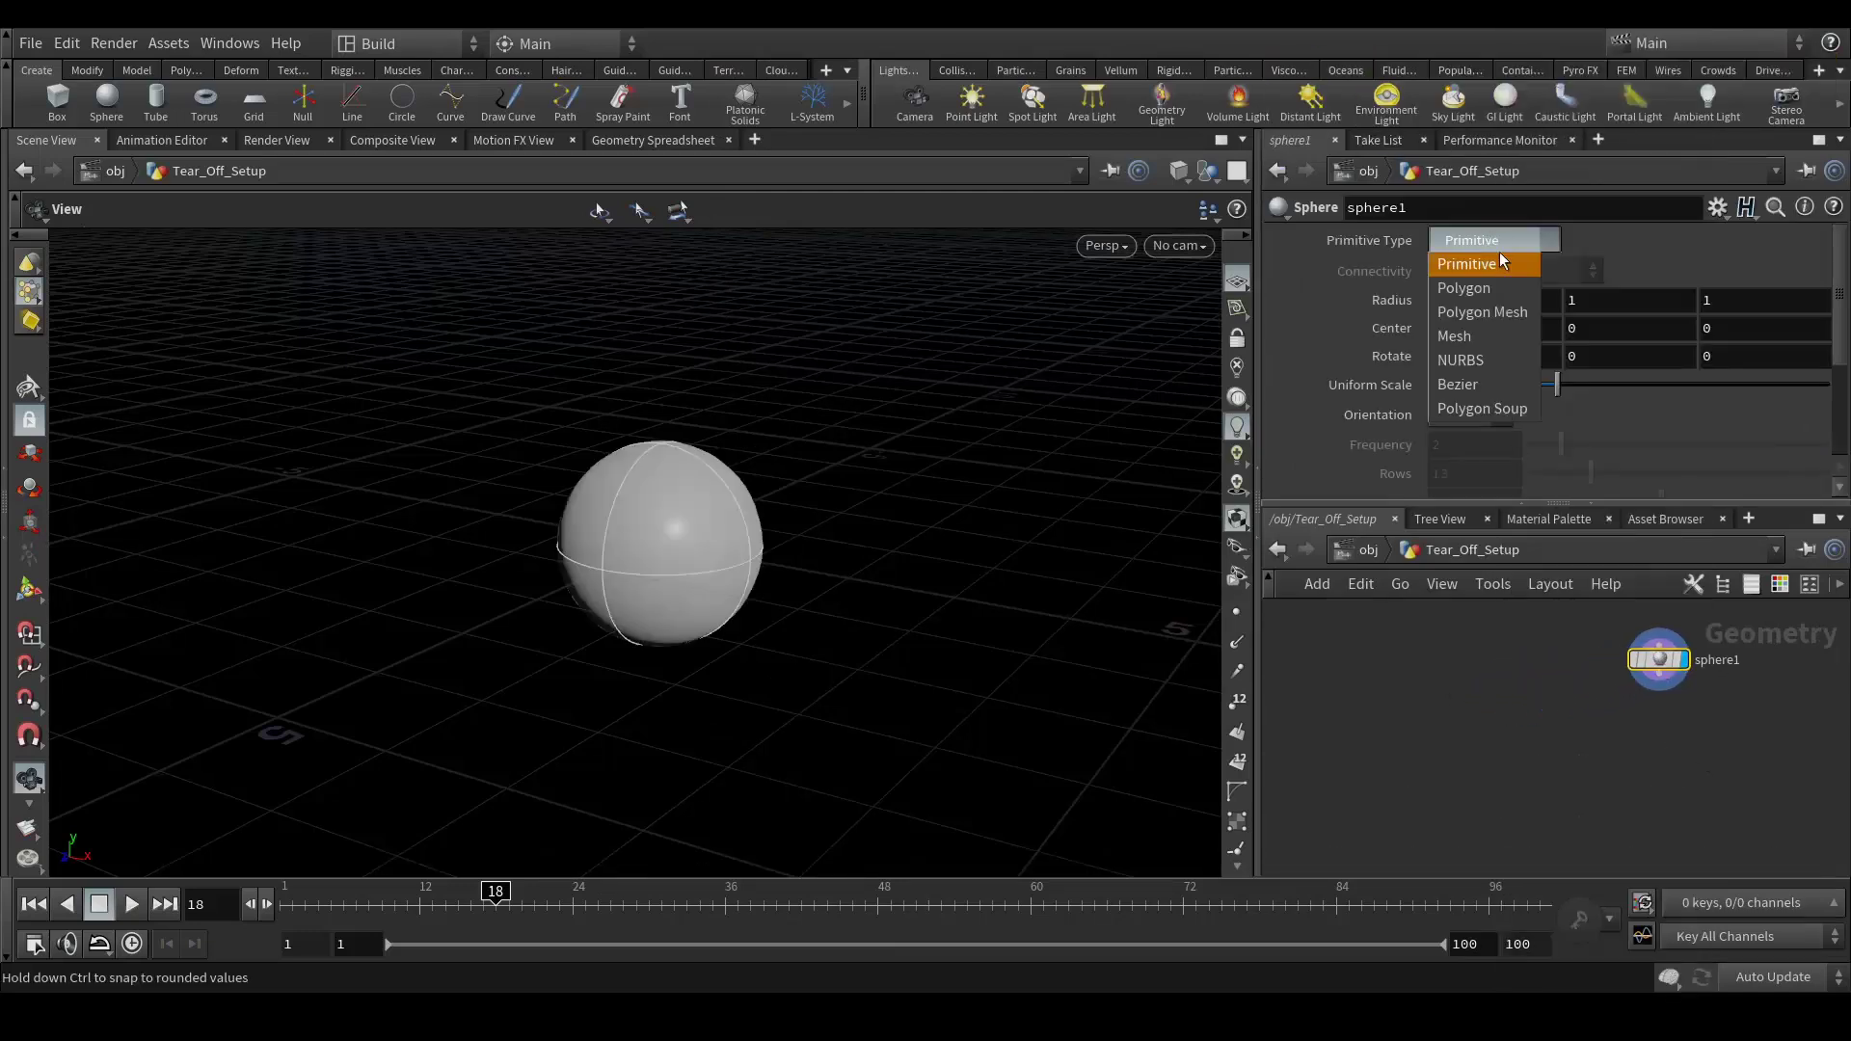
{"action": "left_click", "coordinate": [1501, 295]}
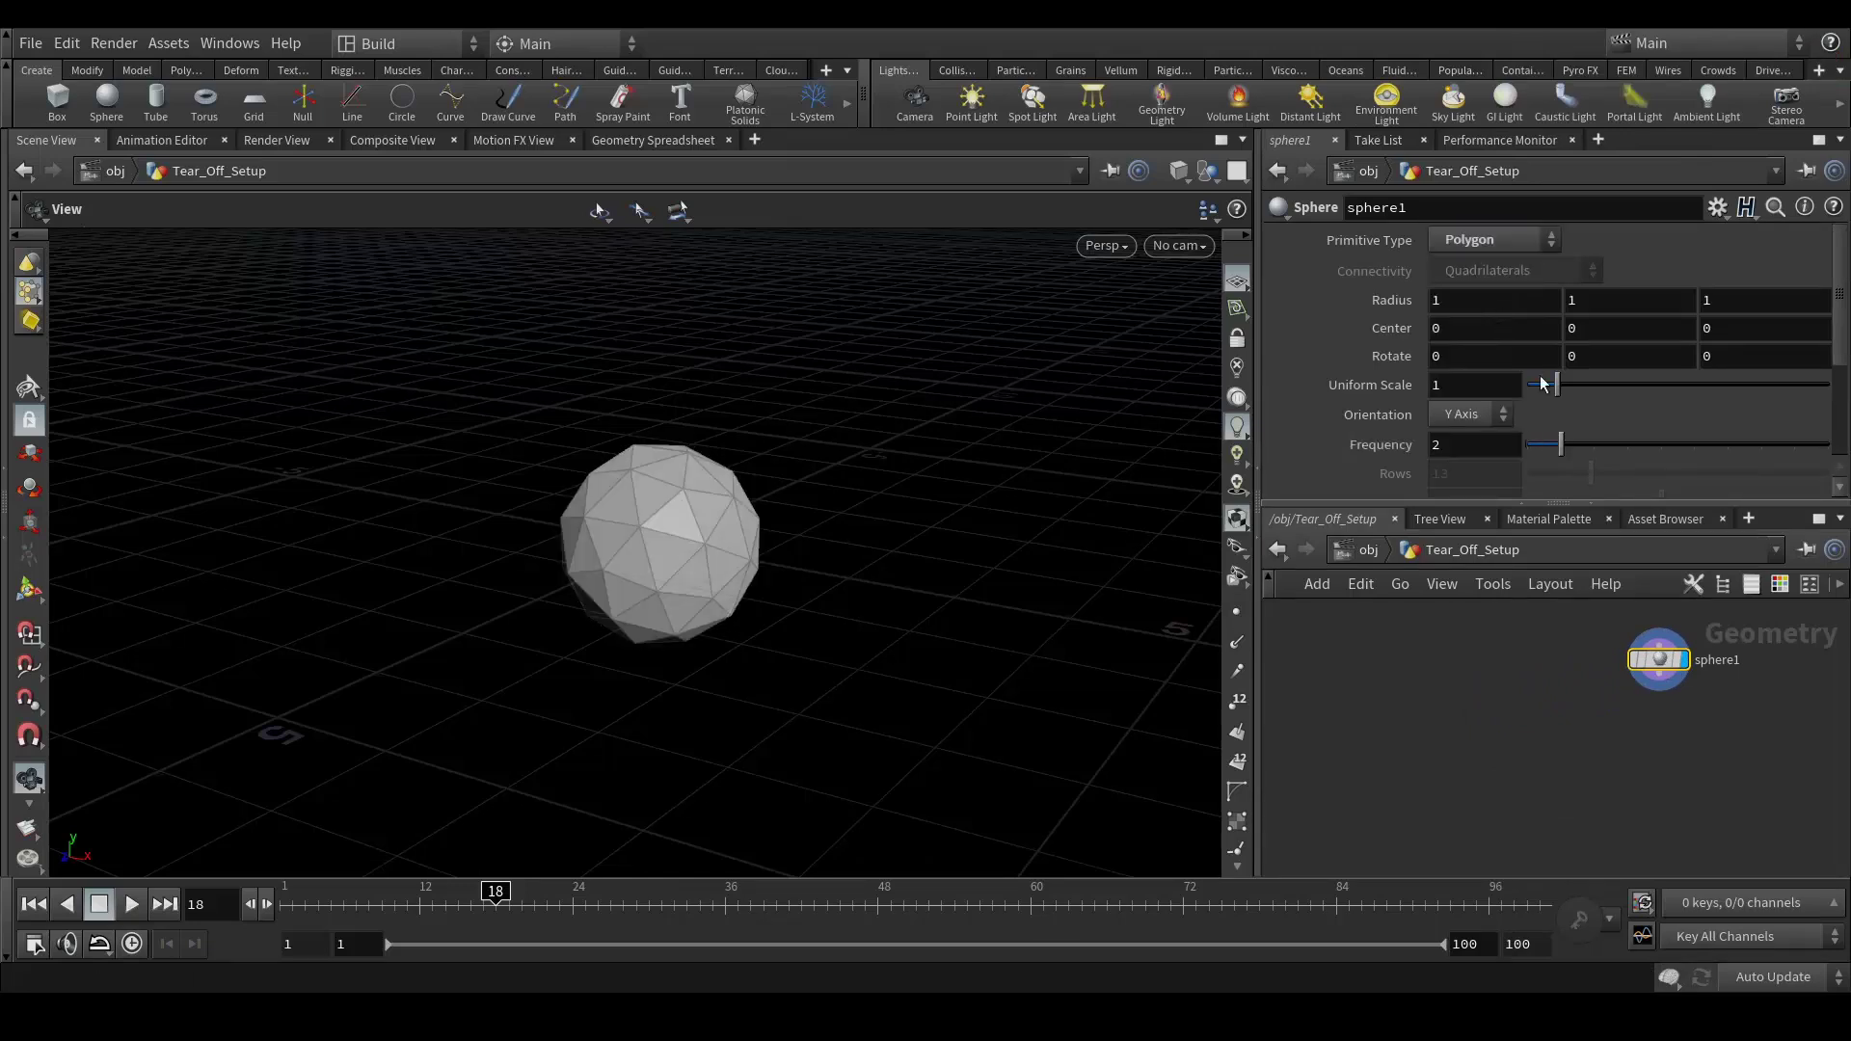
Add a Subdivide node below the sphere, wired to the sphere's output, and display its result.
{"action": "middle_click_drag", "start_coordinate": [1764, 834], "coordinate": [1761, 801]}
{"action": "middle_click_drag", "start_coordinate": [1699, 689], "coordinate": [1699, 714]}
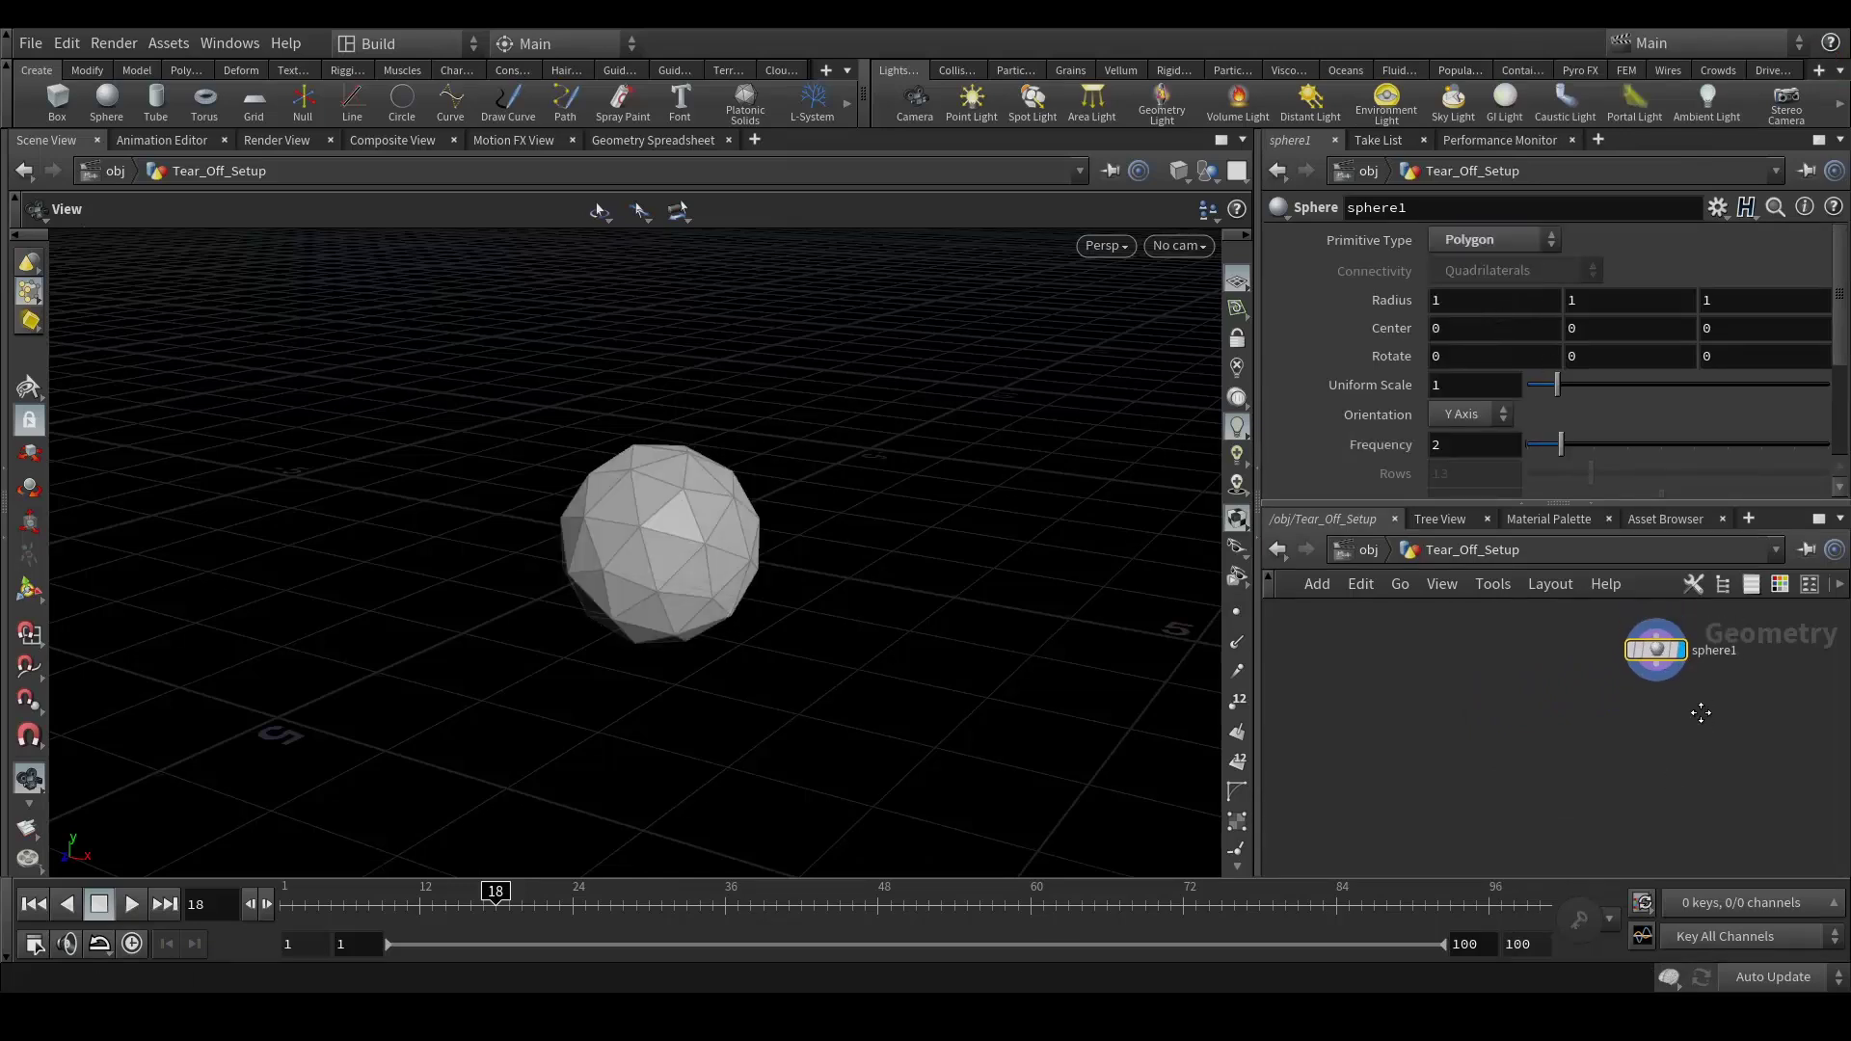
{"action": "scroll", "coordinate": [1699, 720], "scroll_direction": "up", "scroll_amount": 1}
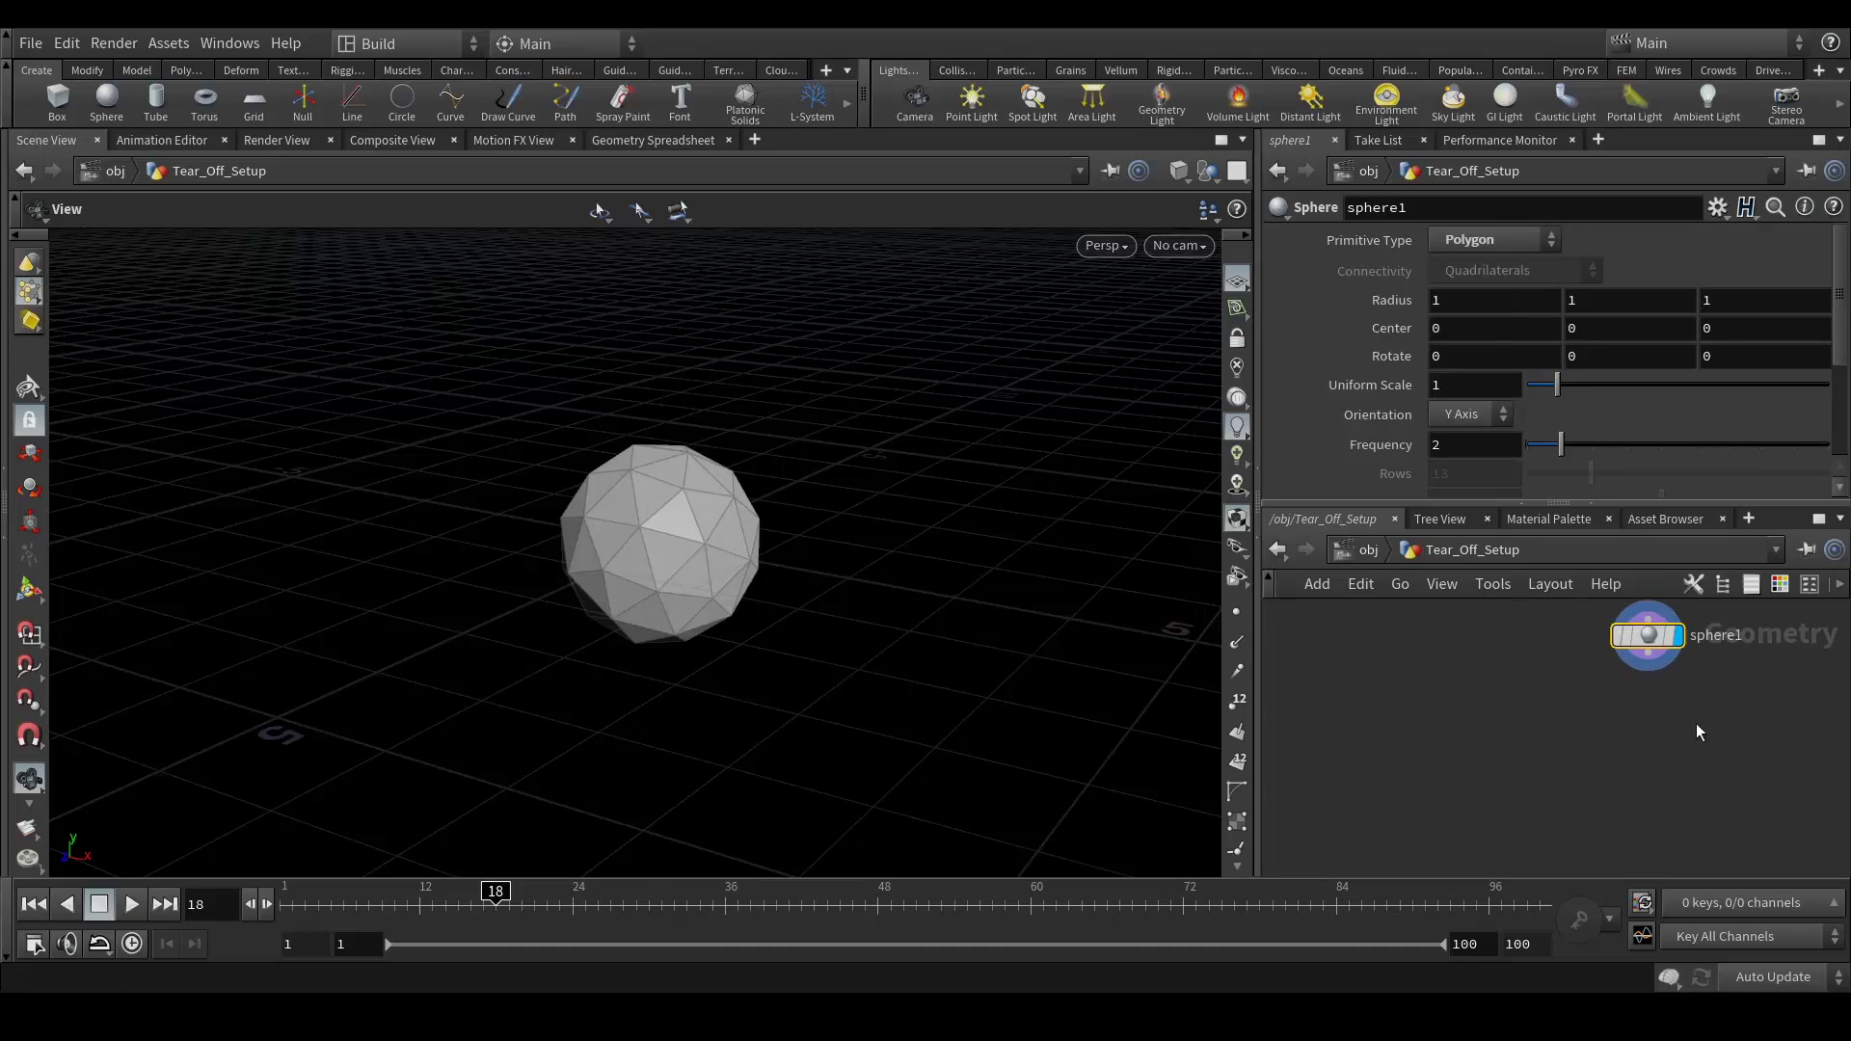
{"action": "middle_click_drag", "start_coordinate": [1679, 721], "coordinate": [1615, 751]}
{"action": "scroll", "coordinate": [1619, 744], "scroll_direction": "up", "scroll_amount": 3}
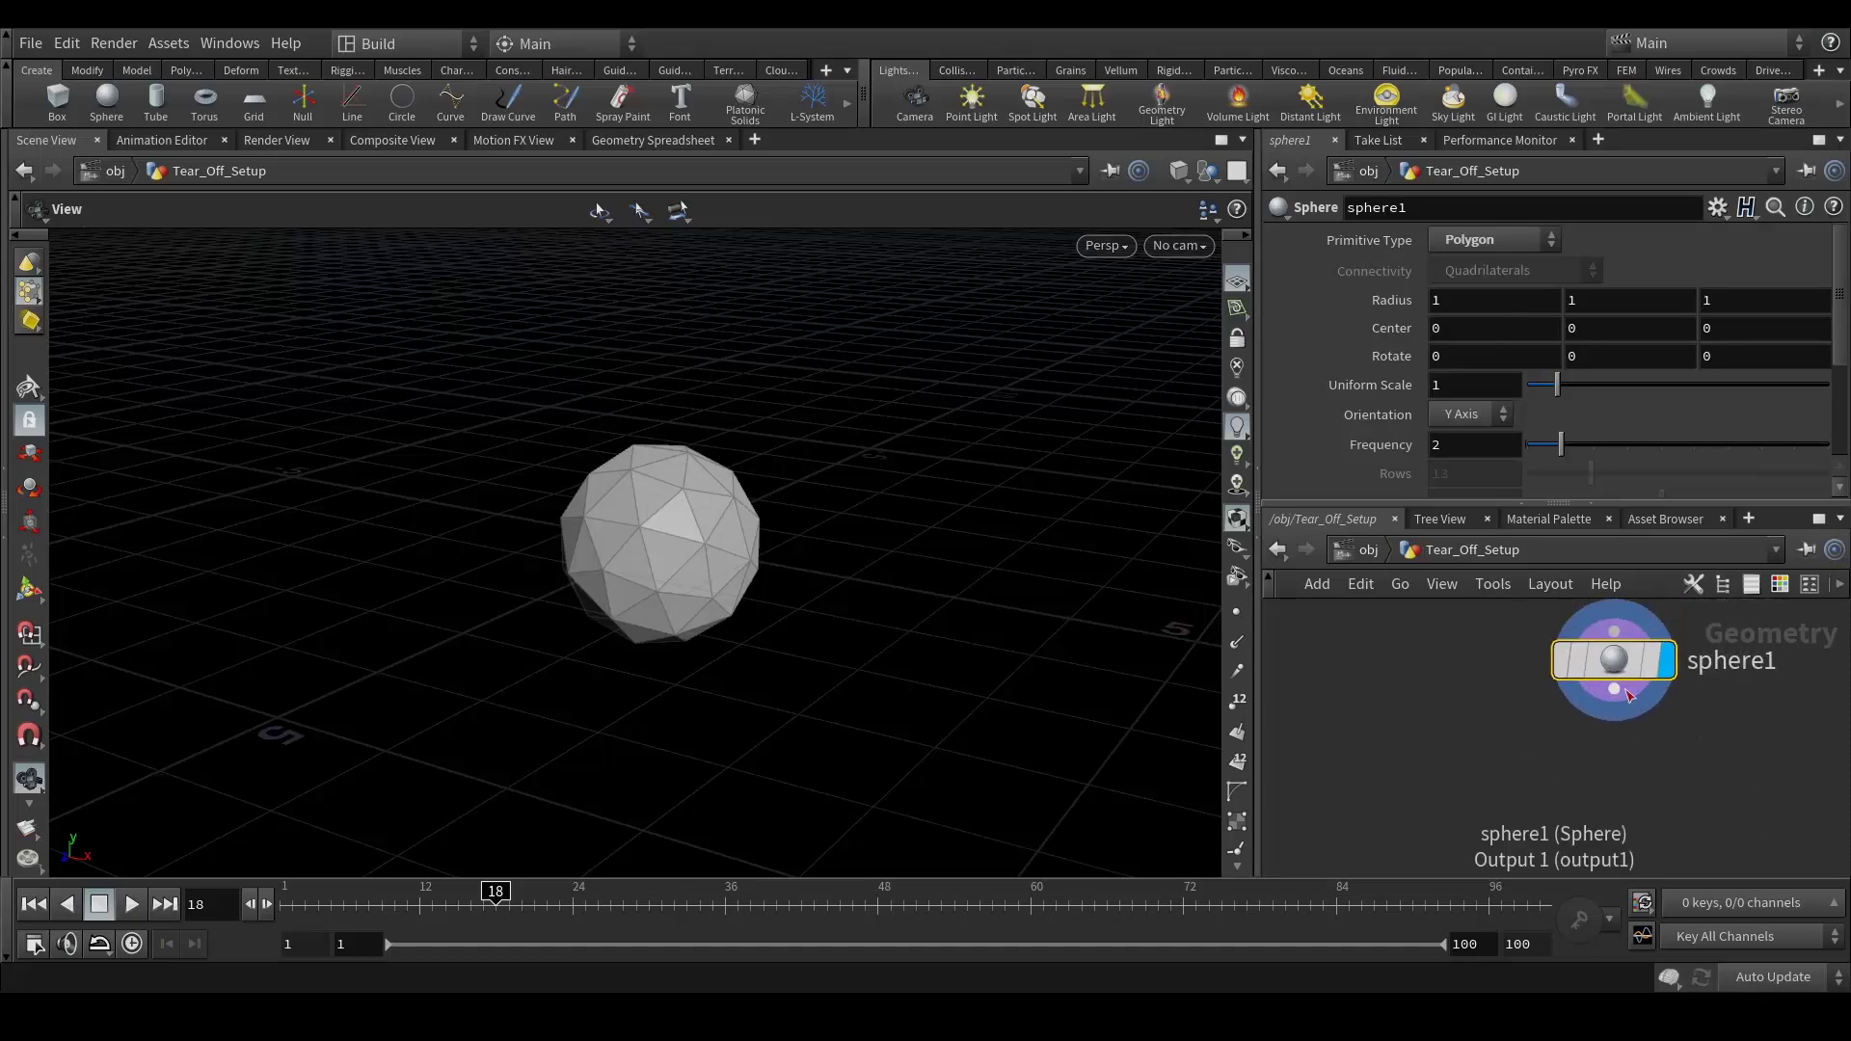
{"action": "left_click_drag", "start_coordinate": [1629, 694], "coordinate": [1605, 790]}
{"action": "key", "text": "Tab"}
{"action": "type", "text": "sub"}
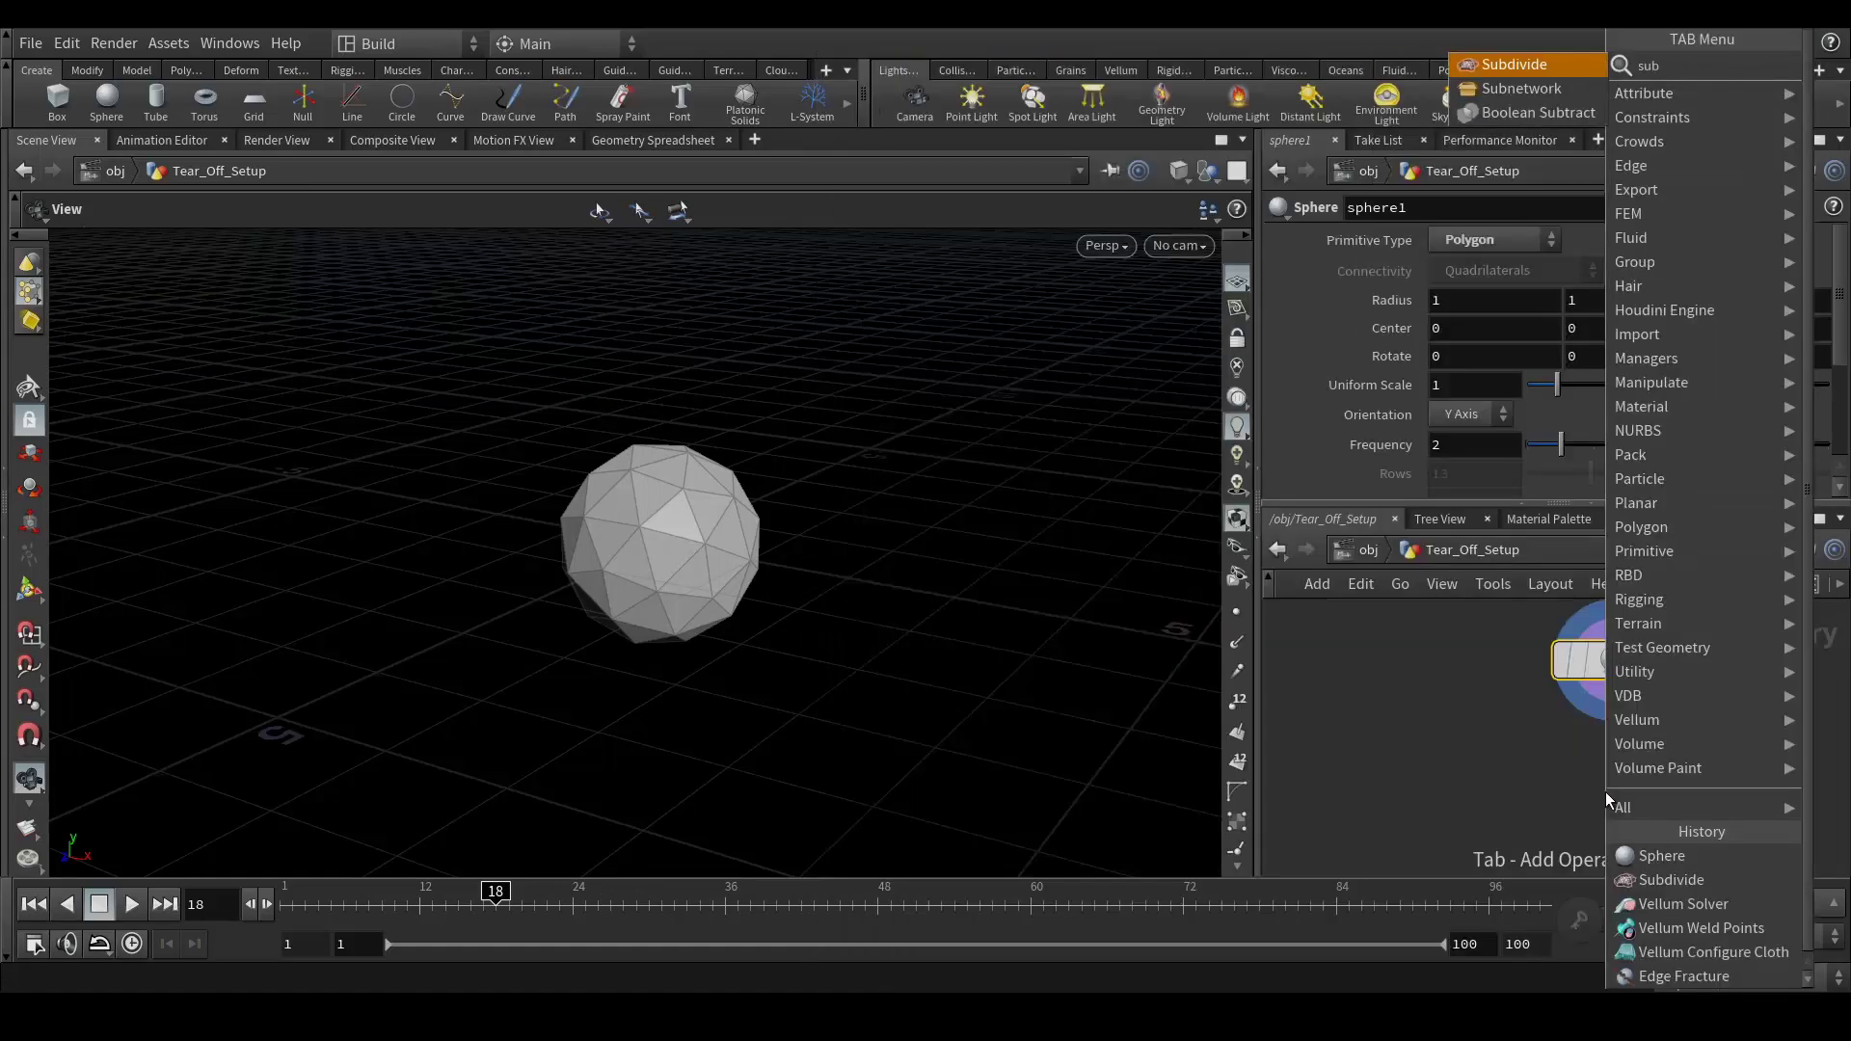
{"action": "key", "text": "Return"}
{"action": "left_click", "coordinate": [1605, 791]}
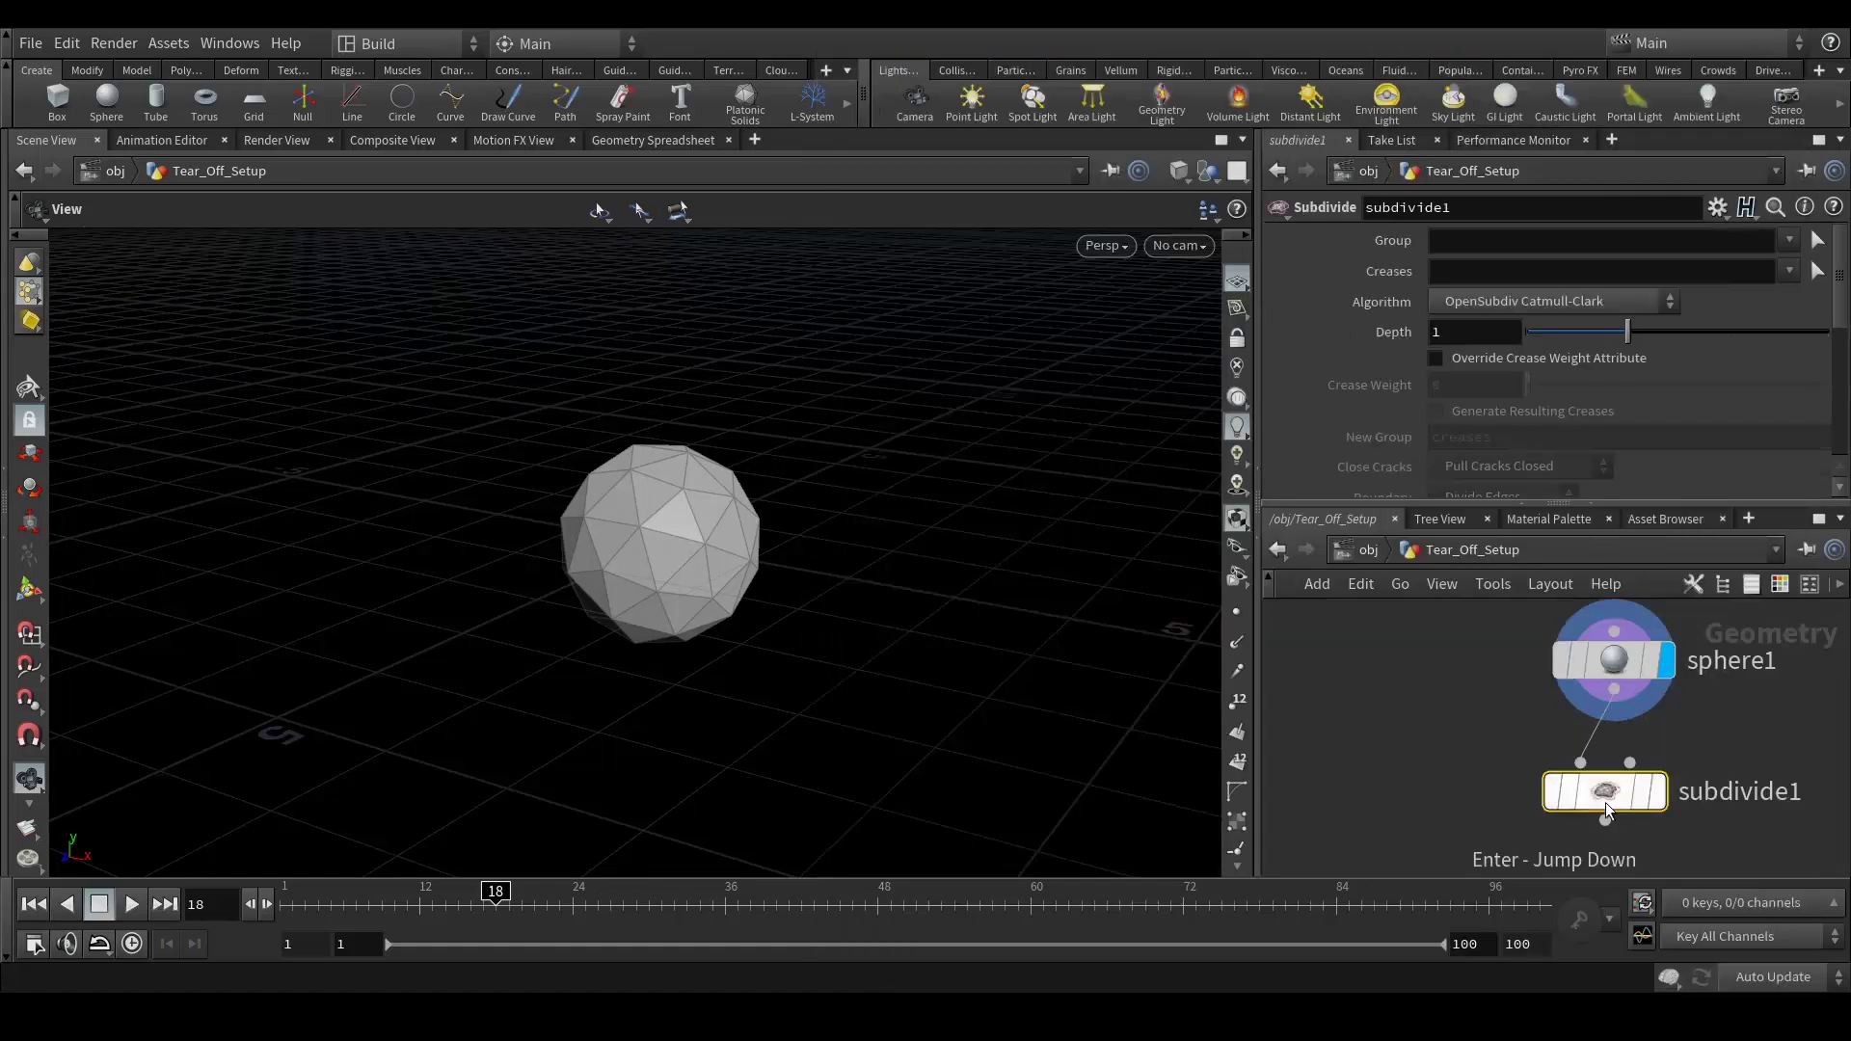
{"action": "left_click", "coordinate": [1657, 808]}
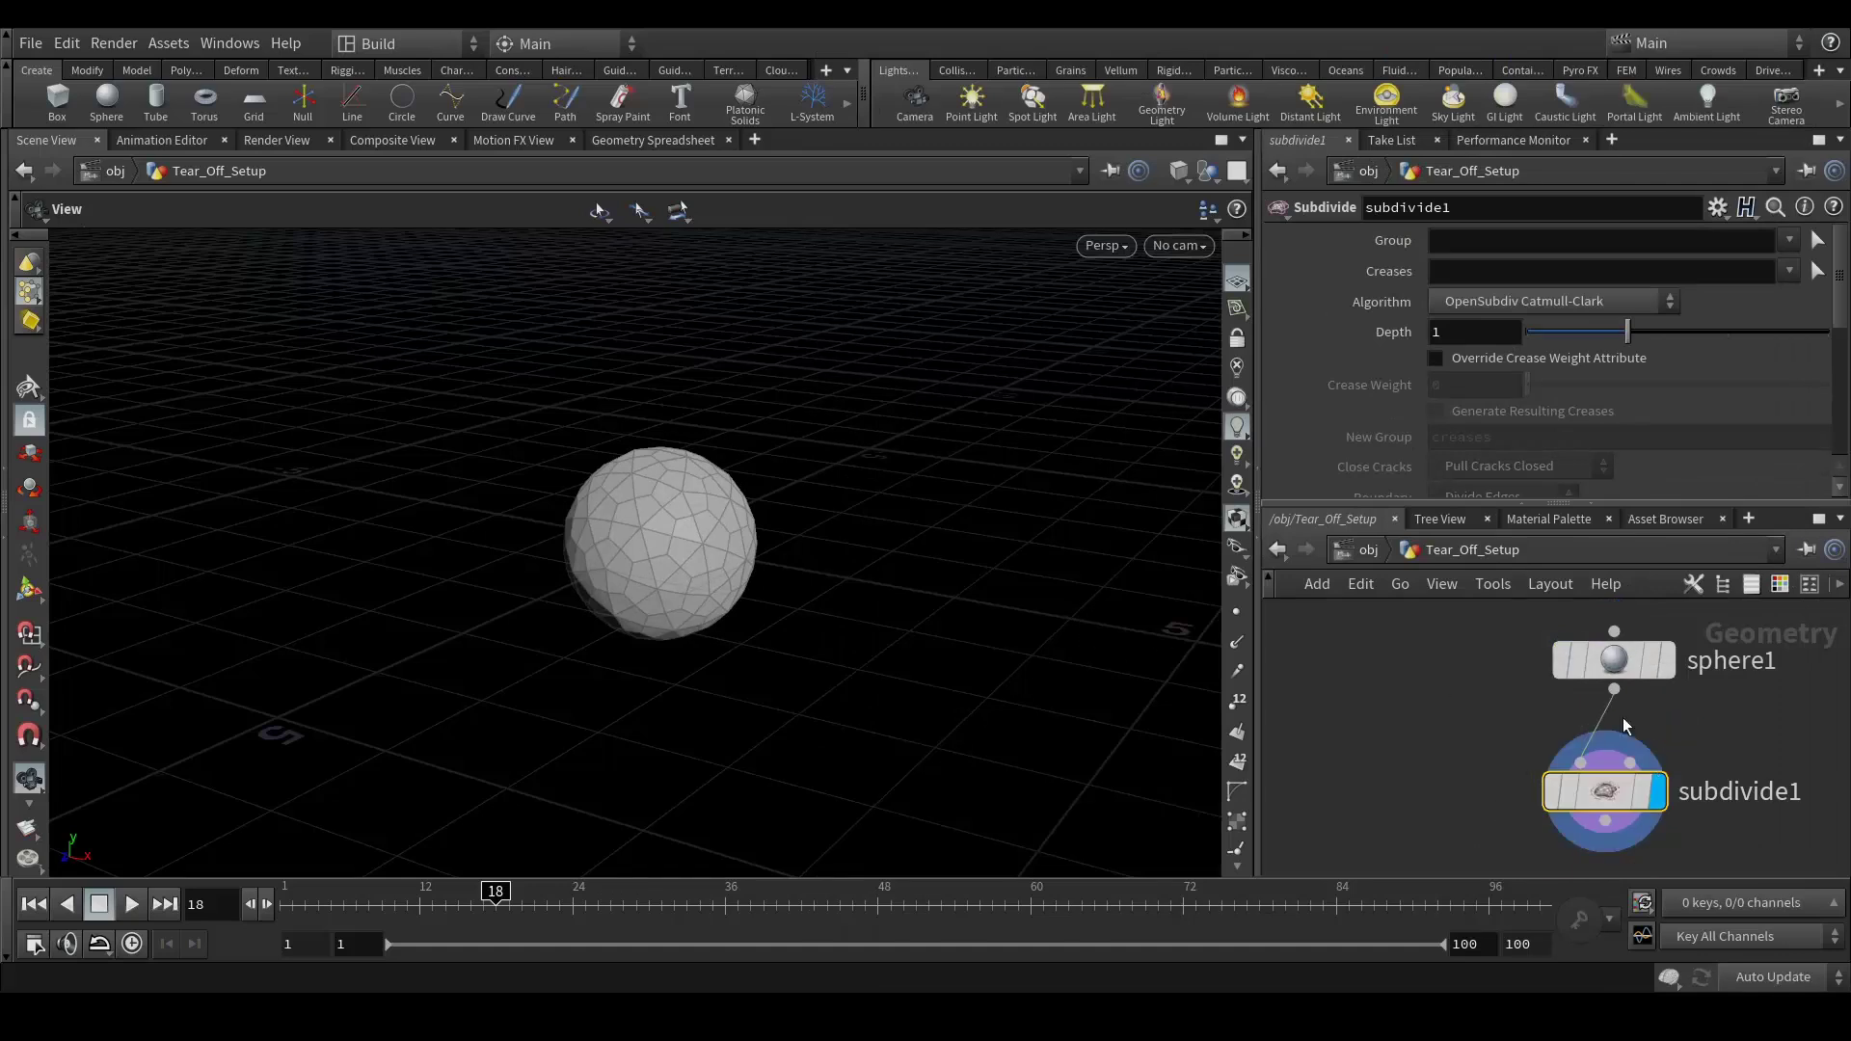
Set the sphere node's frequency to 3.
{"action": "middle_click_drag", "start_coordinate": [1481, 771], "coordinate": [1496, 780]}
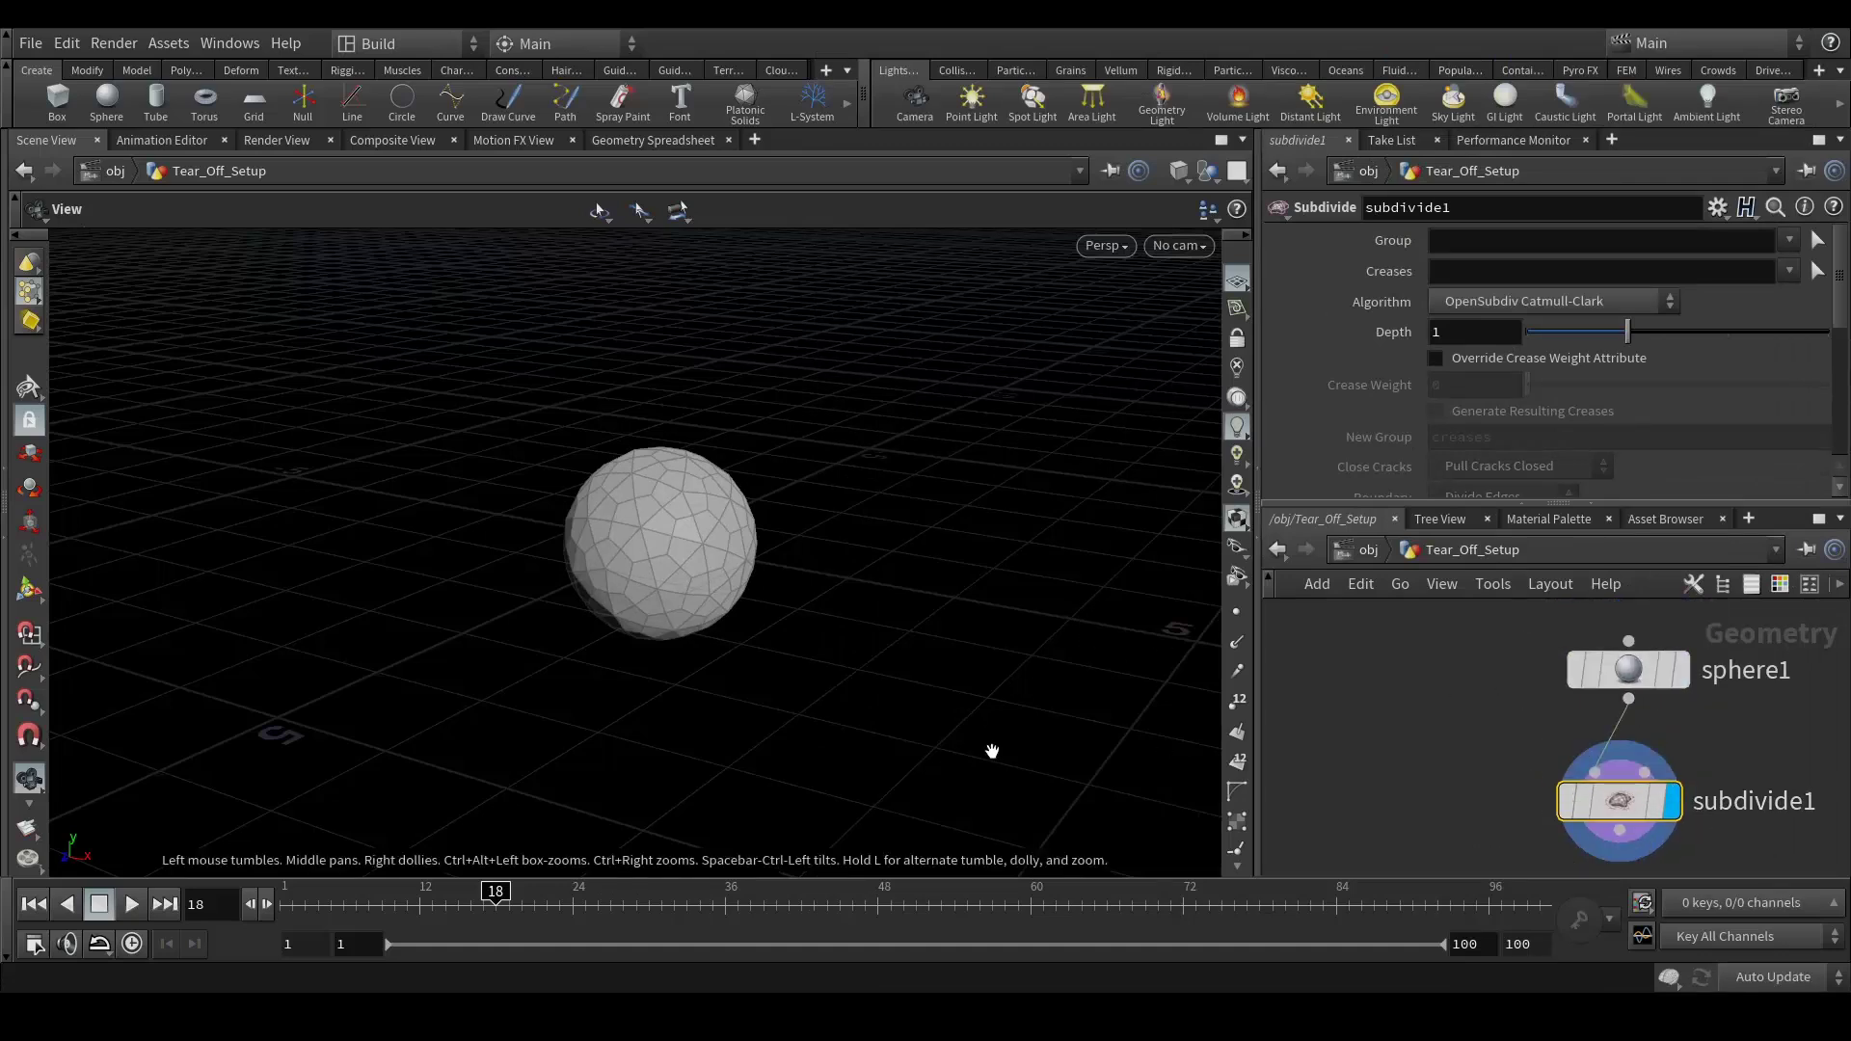
{"action": "middle_click_drag", "start_coordinate": [1722, 748], "coordinate": [1677, 727]}
{"action": "middle_click_drag", "start_coordinate": [1609, 674], "coordinate": [1621, 705]}
{"action": "left_click", "coordinate": [1623, 696]}
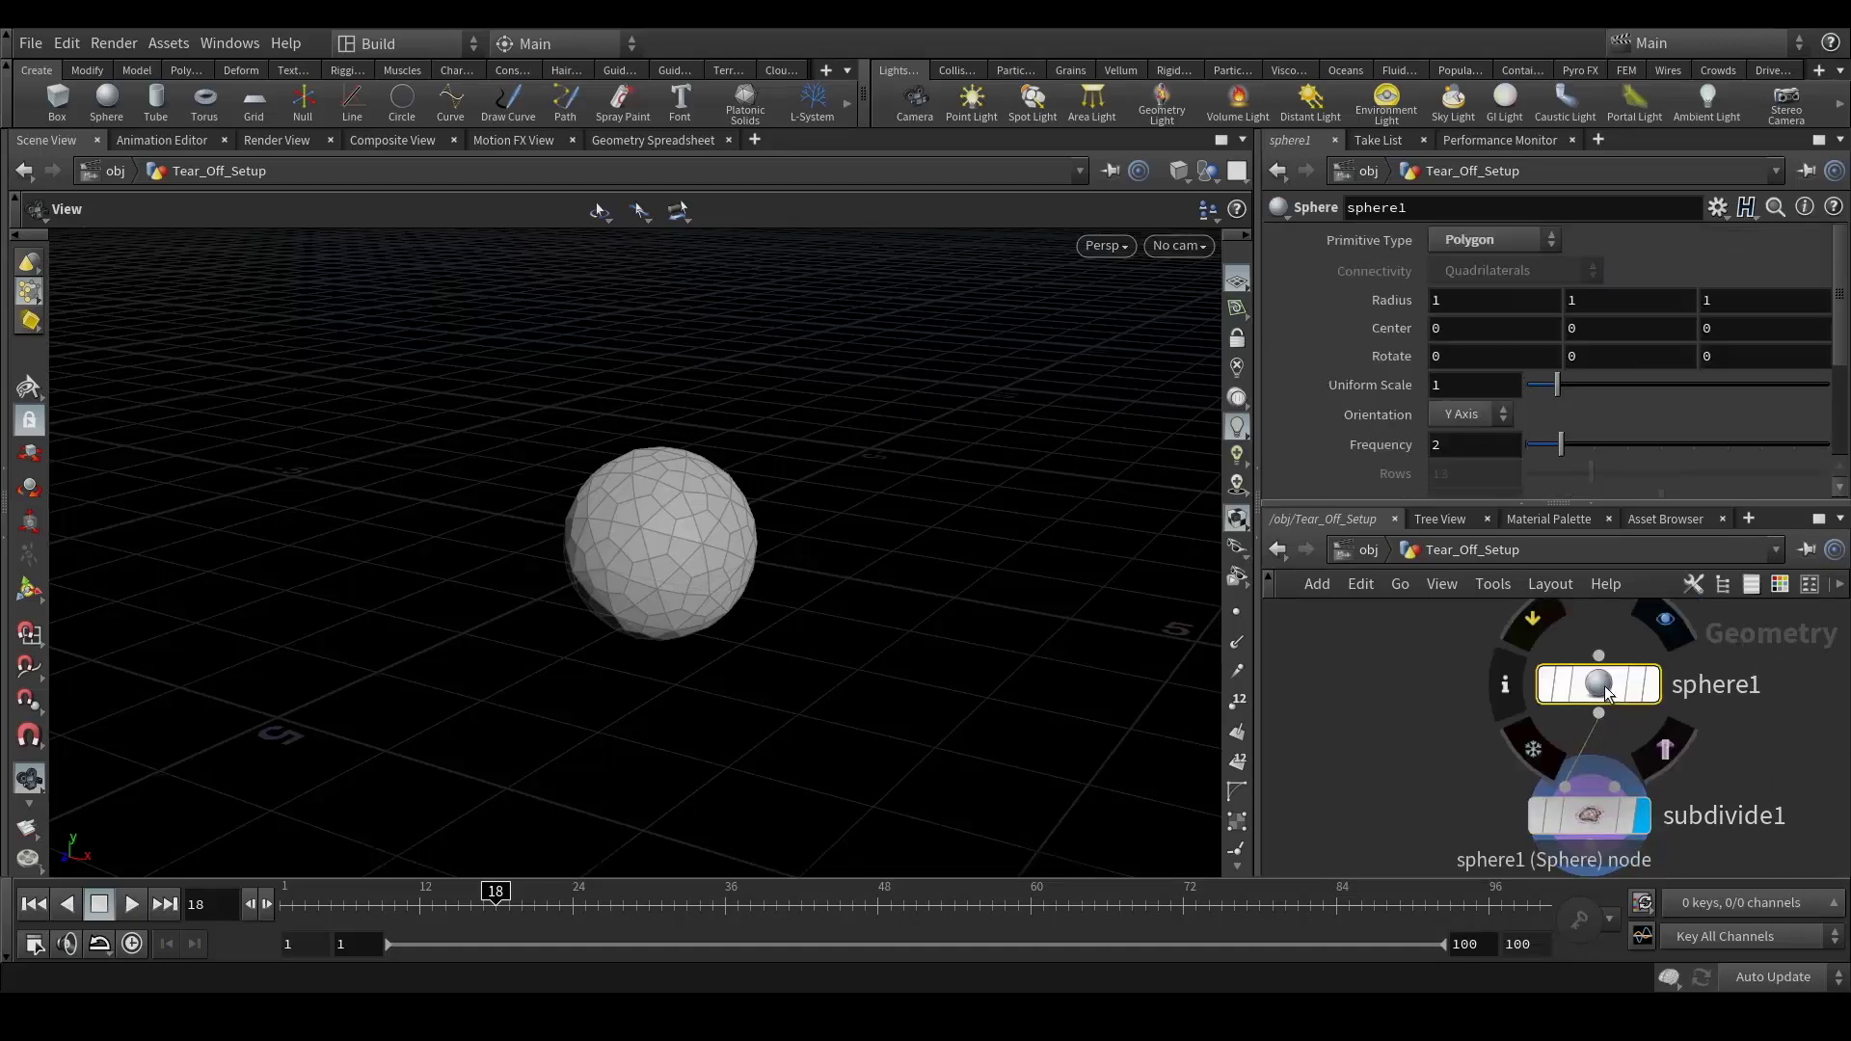
{"action": "left_click", "coordinate": [1465, 444]}
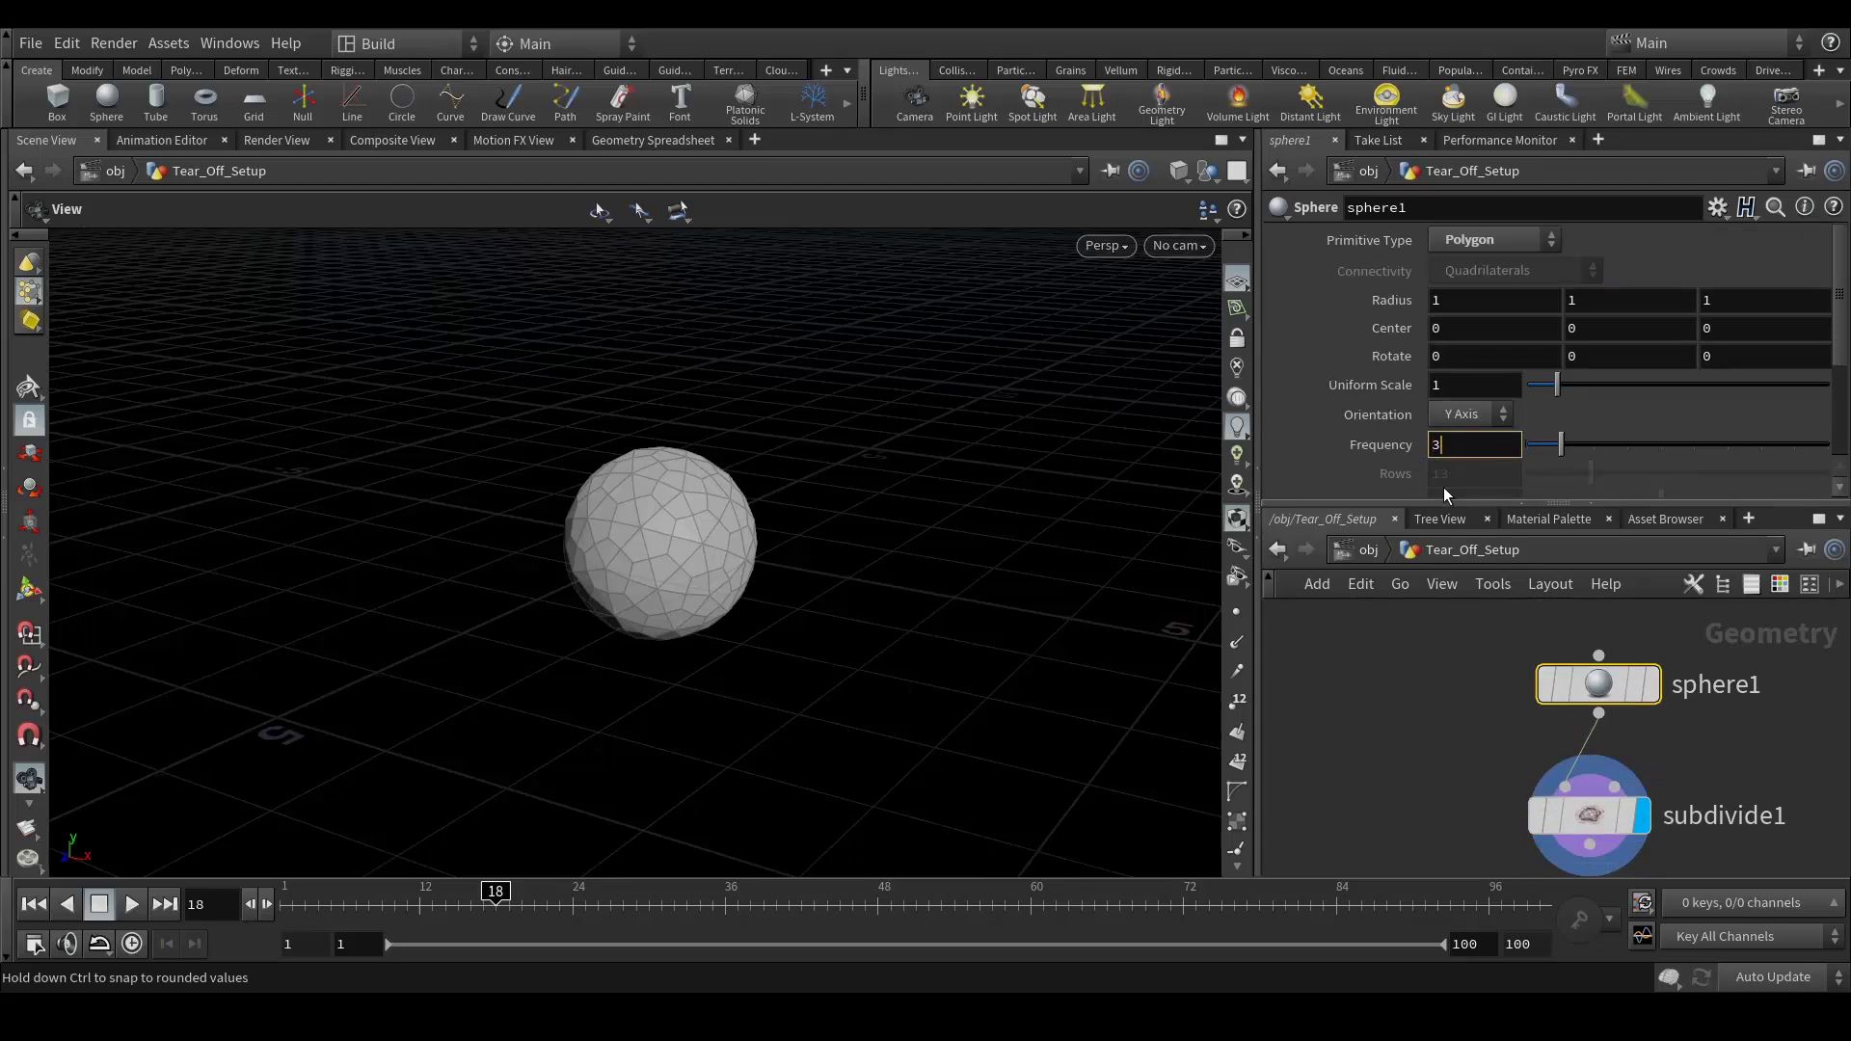
{"action": "type", "text": "3"}
{"action": "key", "text": "Return"}
Duplicate the sphere and Subdivide nodes together as a second branch beside the originals.
{"action": "middle_click_drag", "start_coordinate": [1710, 789], "coordinate": [1739, 703]}
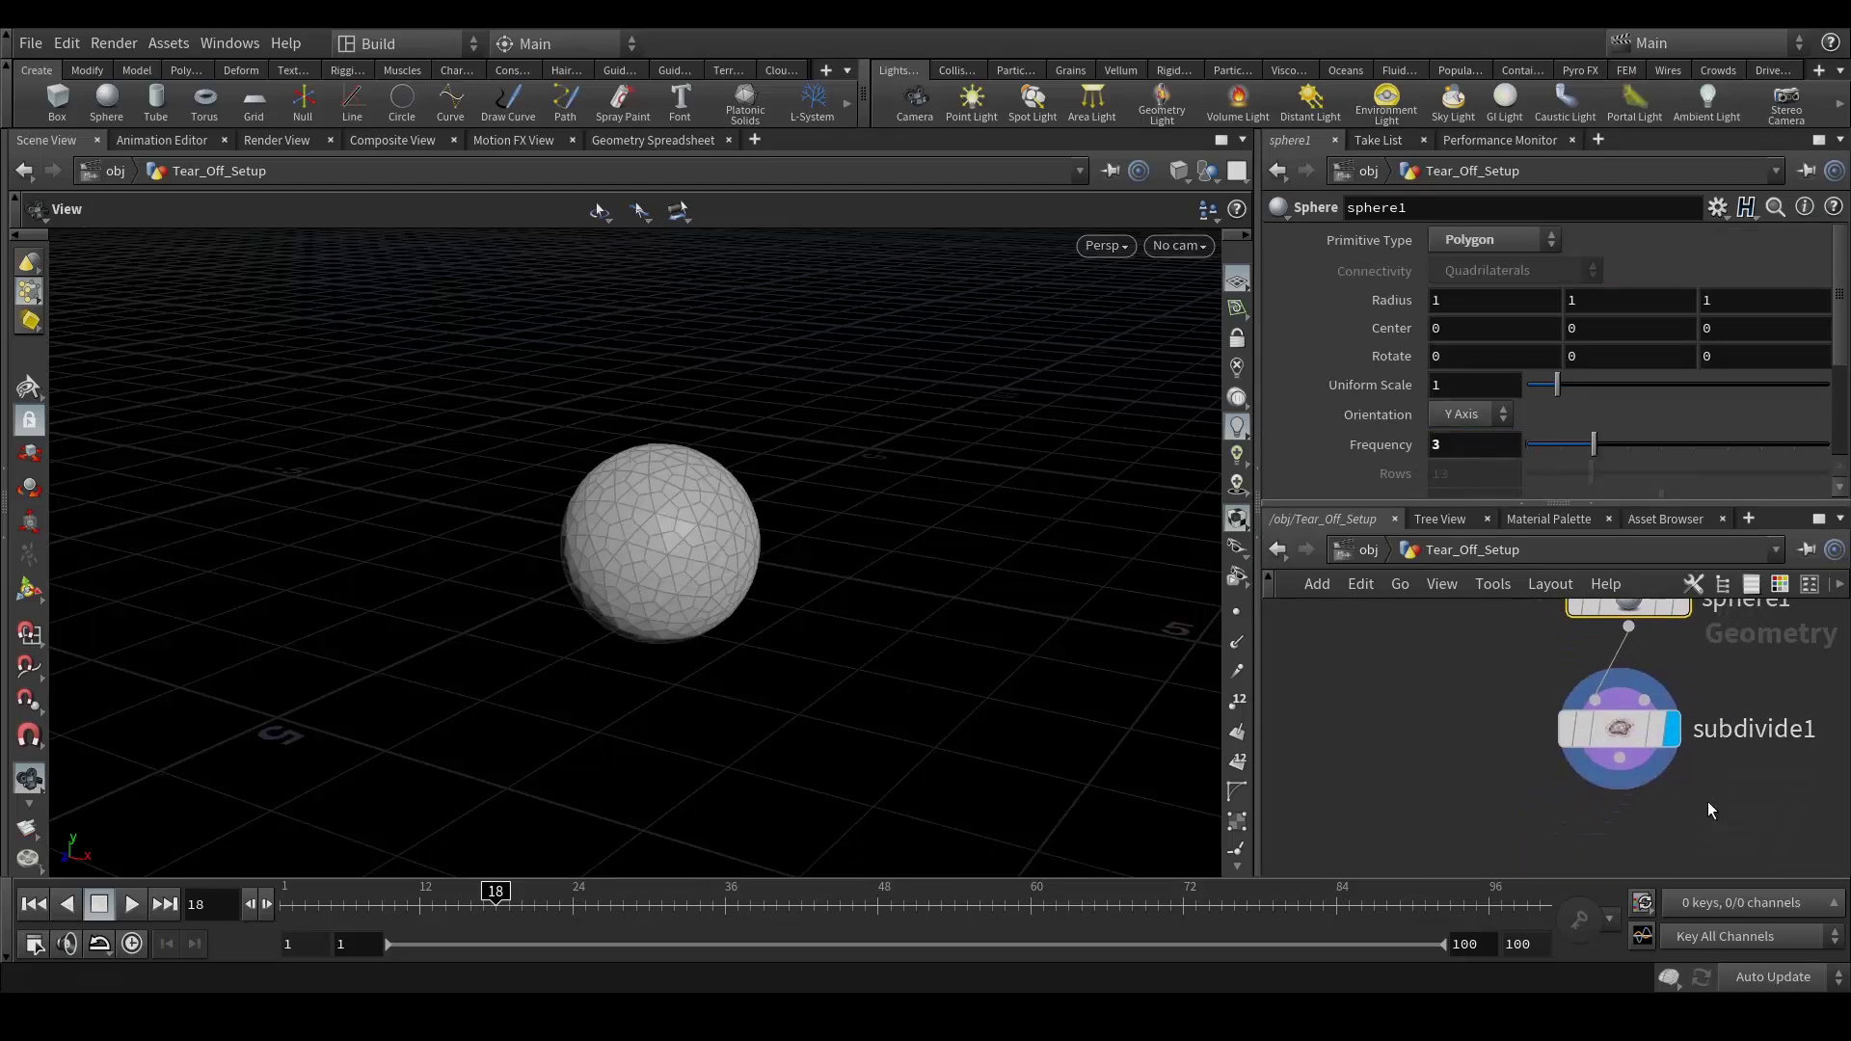
{"action": "scroll", "coordinate": [1708, 801], "scroll_direction": "down", "scroll_amount": 3}
{"action": "left_click_drag", "start_coordinate": [1506, 646], "coordinate": [1697, 824]}
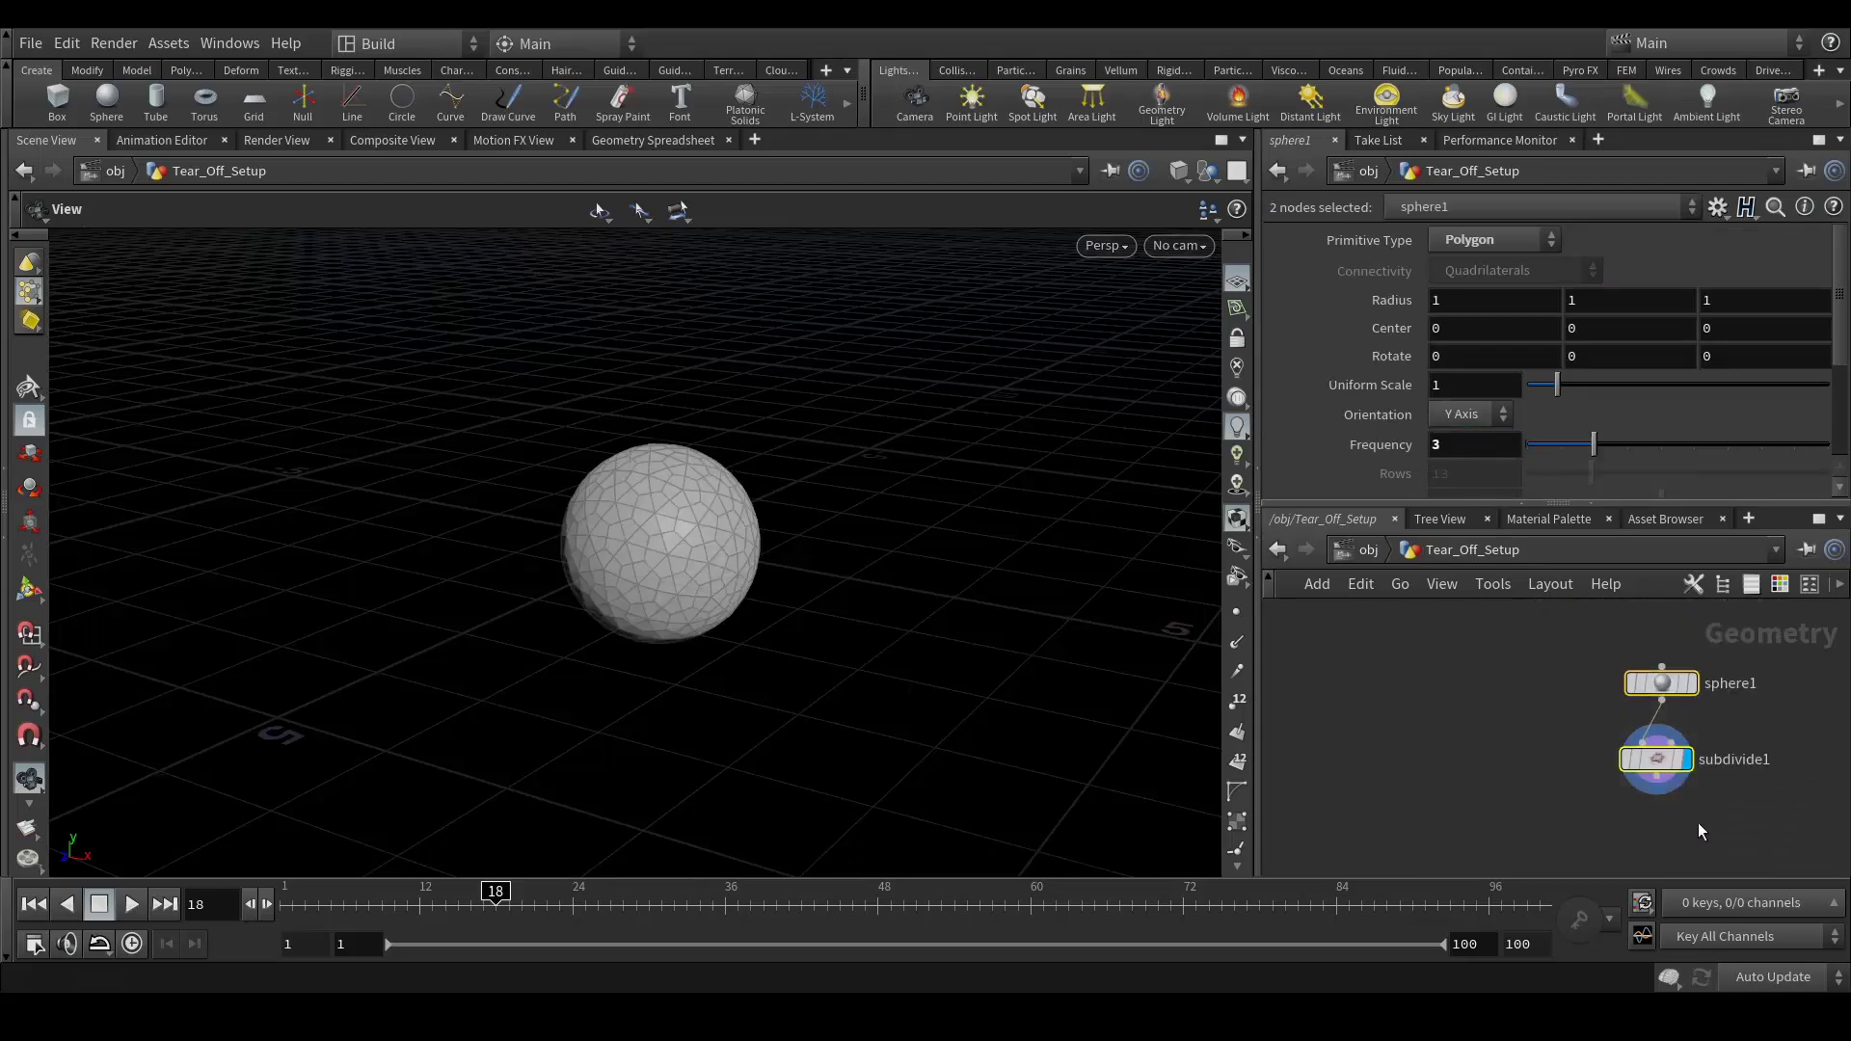
{"action": "key", "text": "ctrl+c"}
{"action": "key", "text": "ctrl+v"}
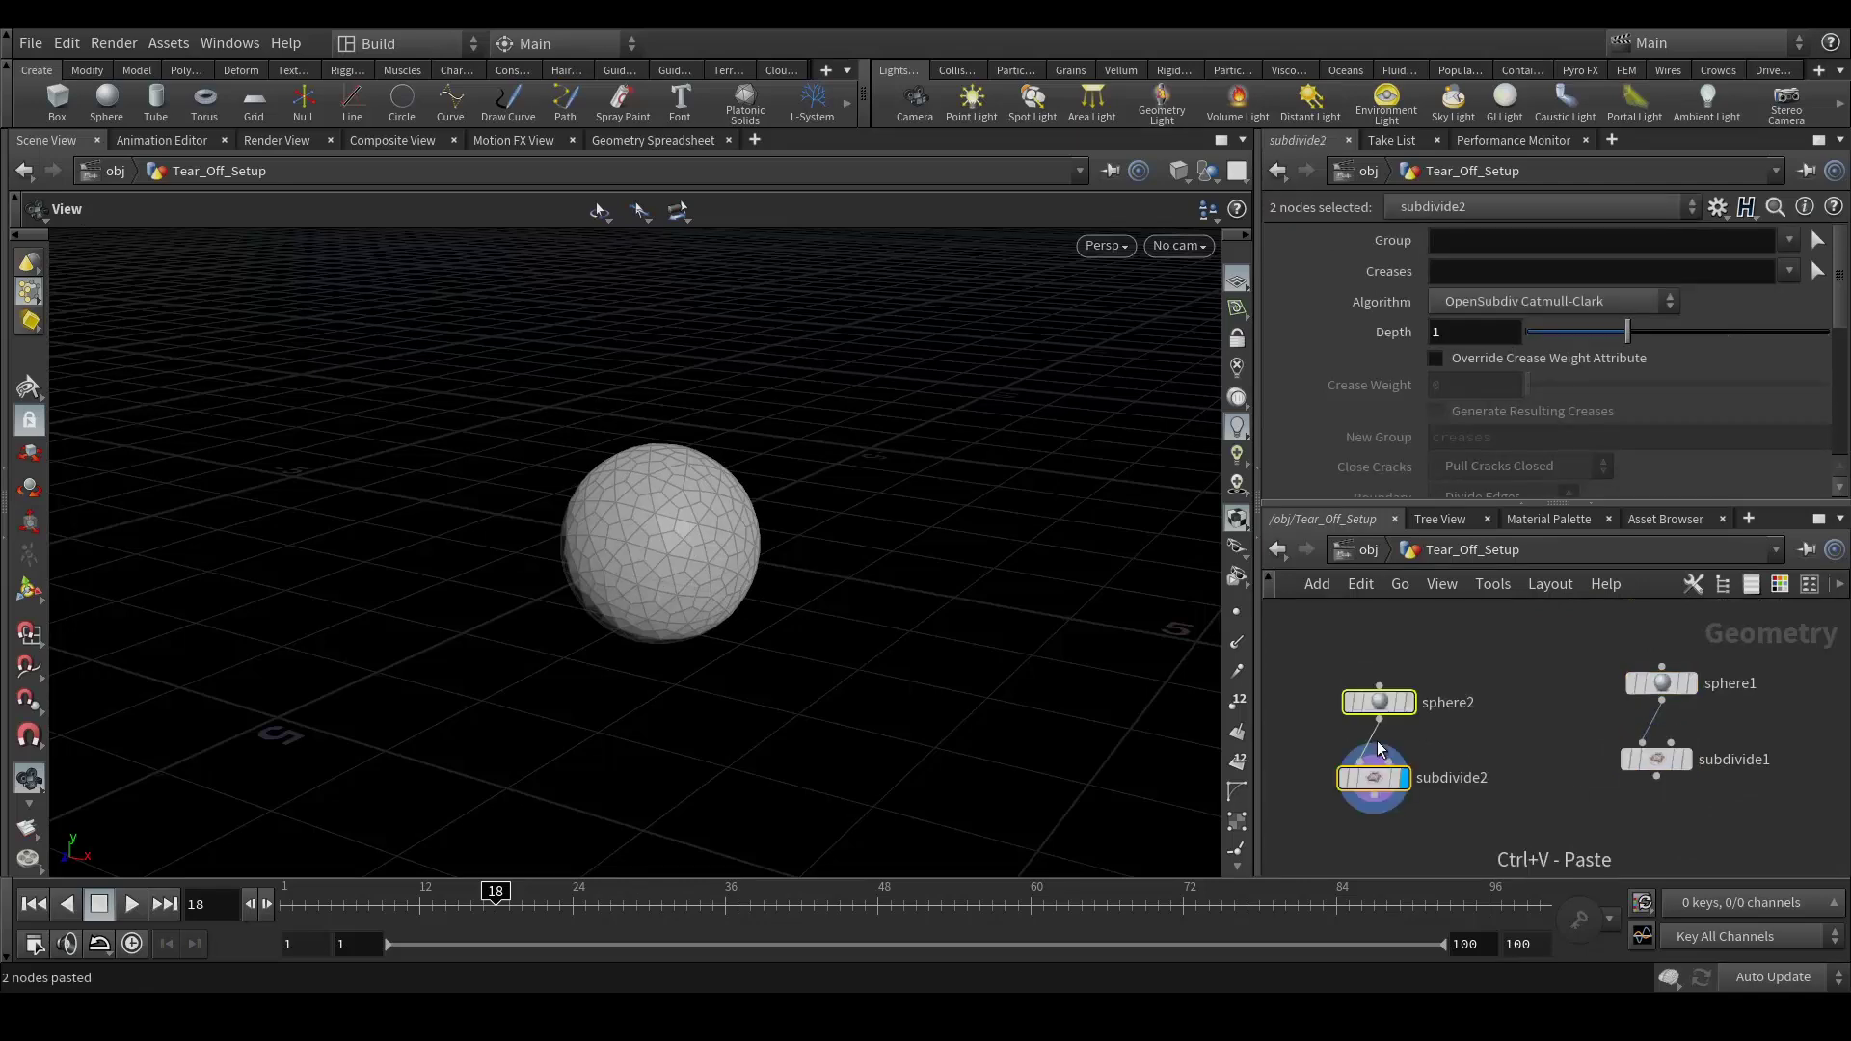
Move the original sphere and Subdivide pair so that it lines up level with the copied pair.
{"action": "middle_click_drag", "start_coordinate": [1512, 743], "coordinate": [1539, 693]}
{"action": "middle_click_drag", "start_coordinate": [1639, 771], "coordinate": [1699, 797]}
{"action": "middle_click_drag", "start_coordinate": [1618, 710], "coordinate": [1578, 734]}
{"action": "left_click_drag", "start_coordinate": [1633, 628], "coordinate": [1785, 840]}
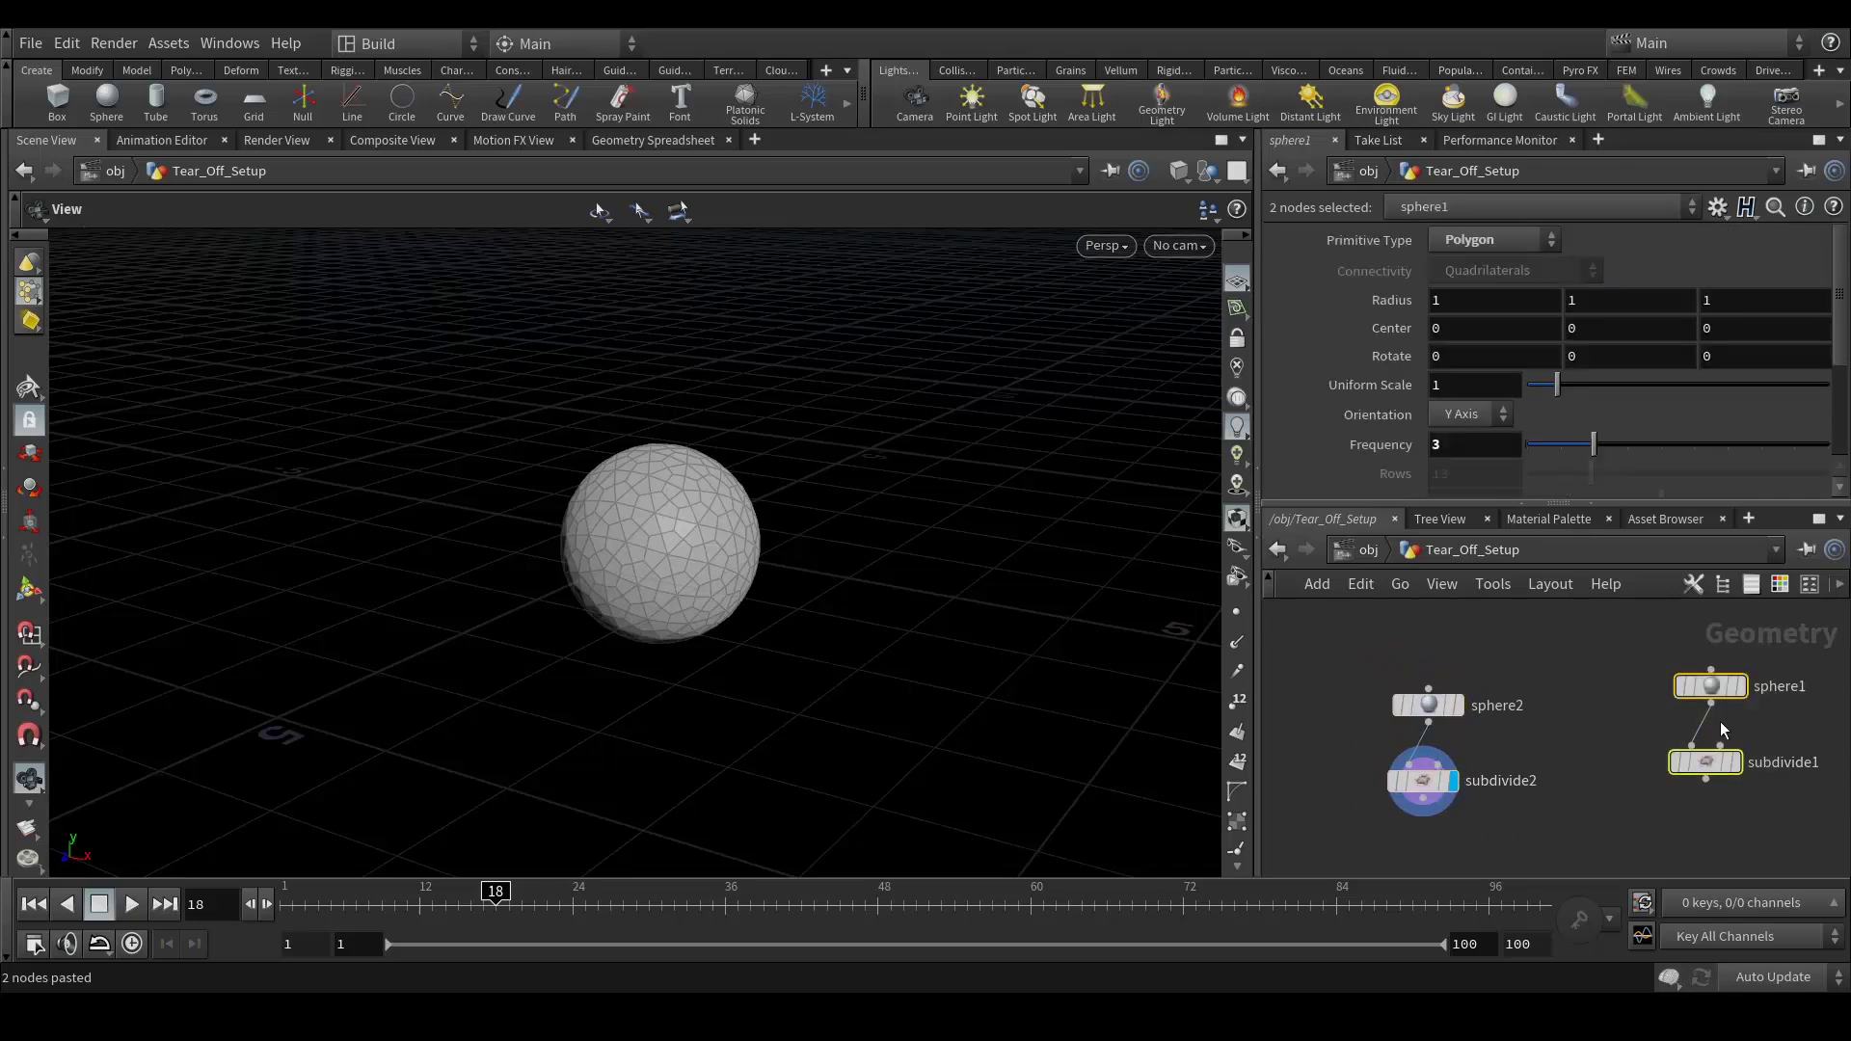
{"action": "mouse_move", "coordinate": [1712, 691]}
{"action": "left_mouse_down"}
{"action": "mouse_move", "coordinate": [1698, 765]}
{"action": "mouse_move", "coordinate": [1699, 709]}
{"action": "left_mouse_up"}
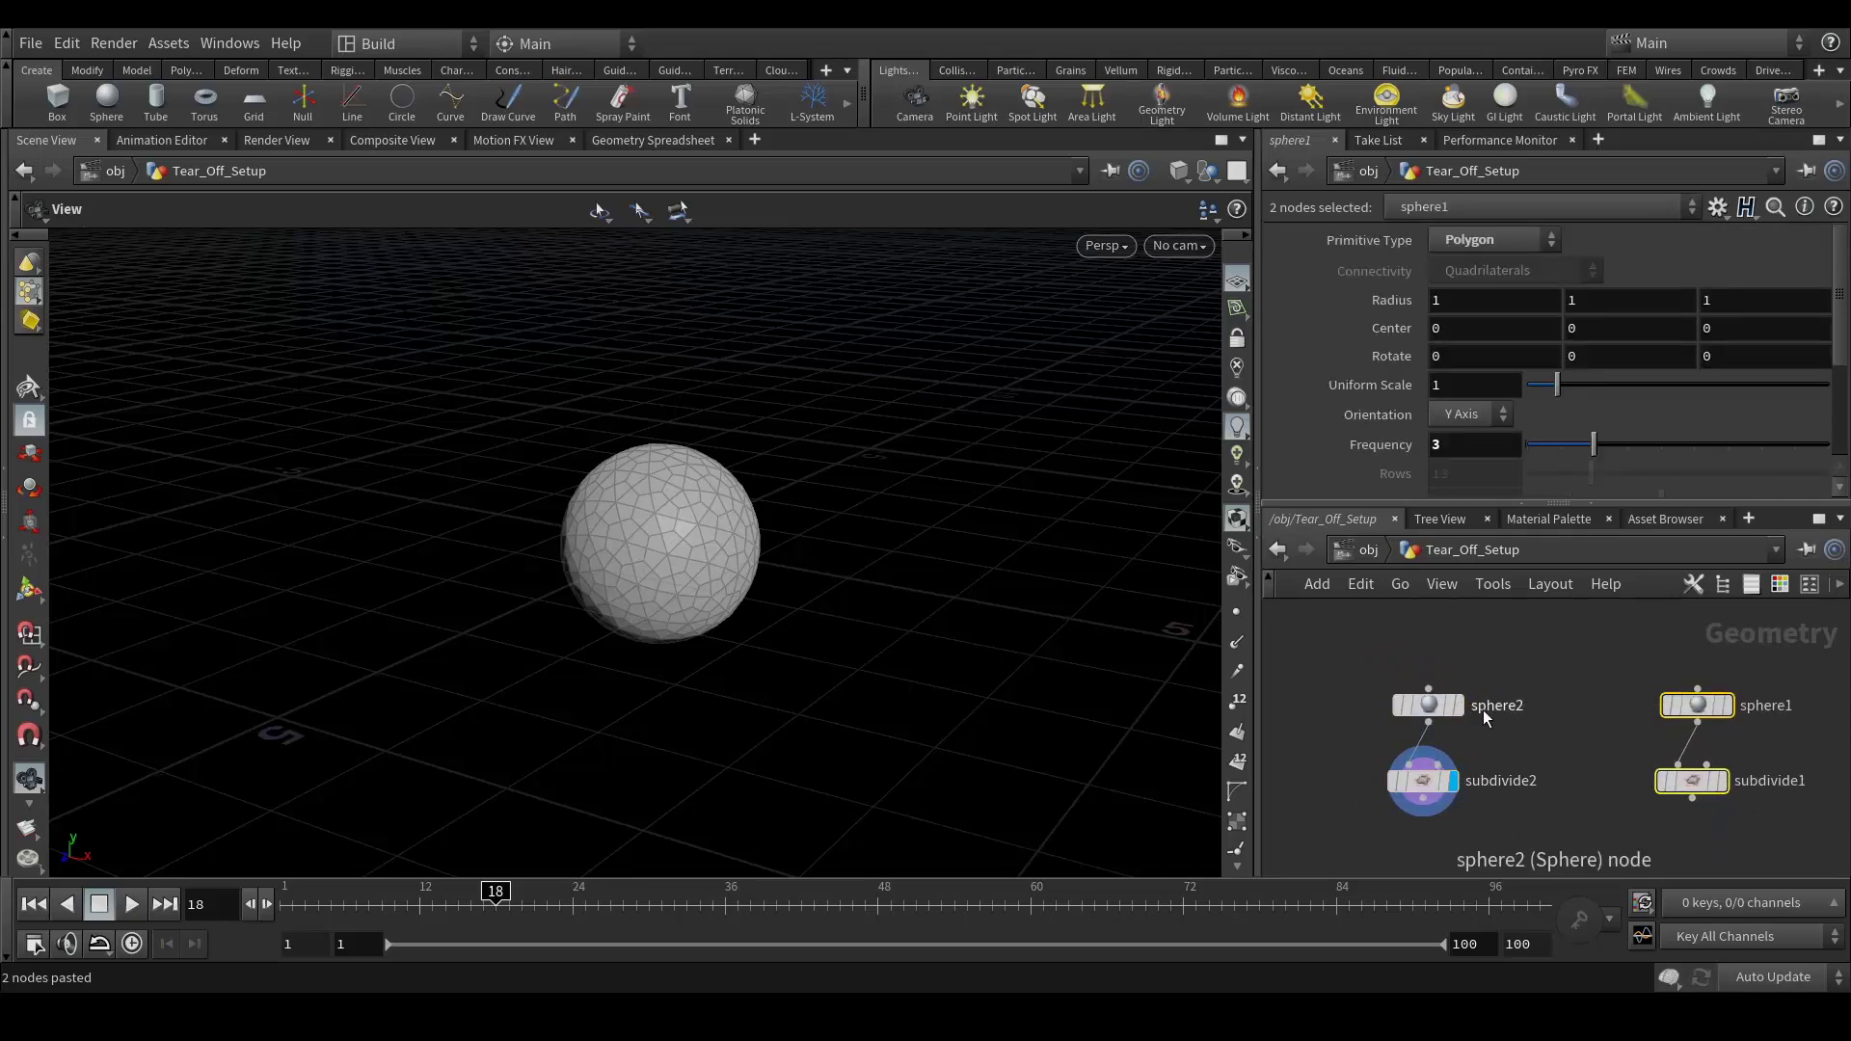
Rename the copied sphere node to Tear_Off.
{"action": "double_click", "coordinate": [1508, 705]}
{"action": "double_click", "coordinate": [1528, 706]}
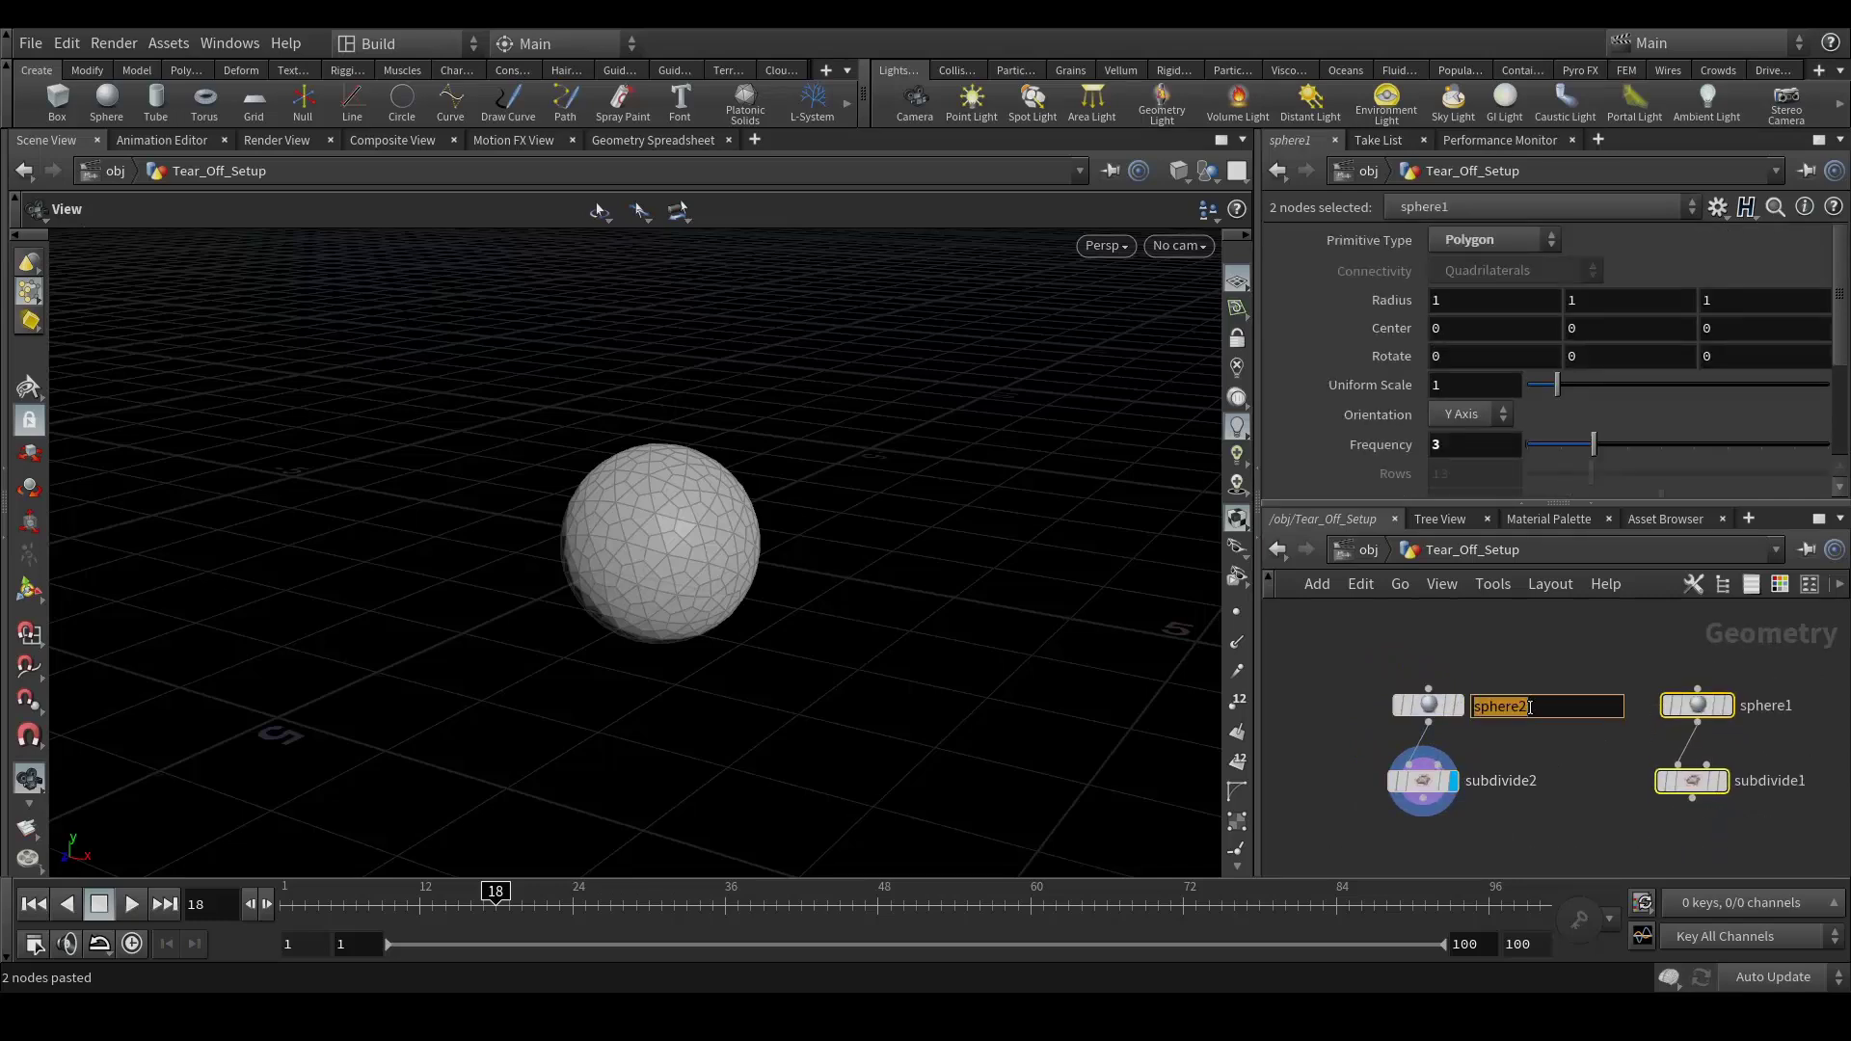
{"action": "type", "text": "Tear_Off"}
{"action": "key", "text": "Return"}
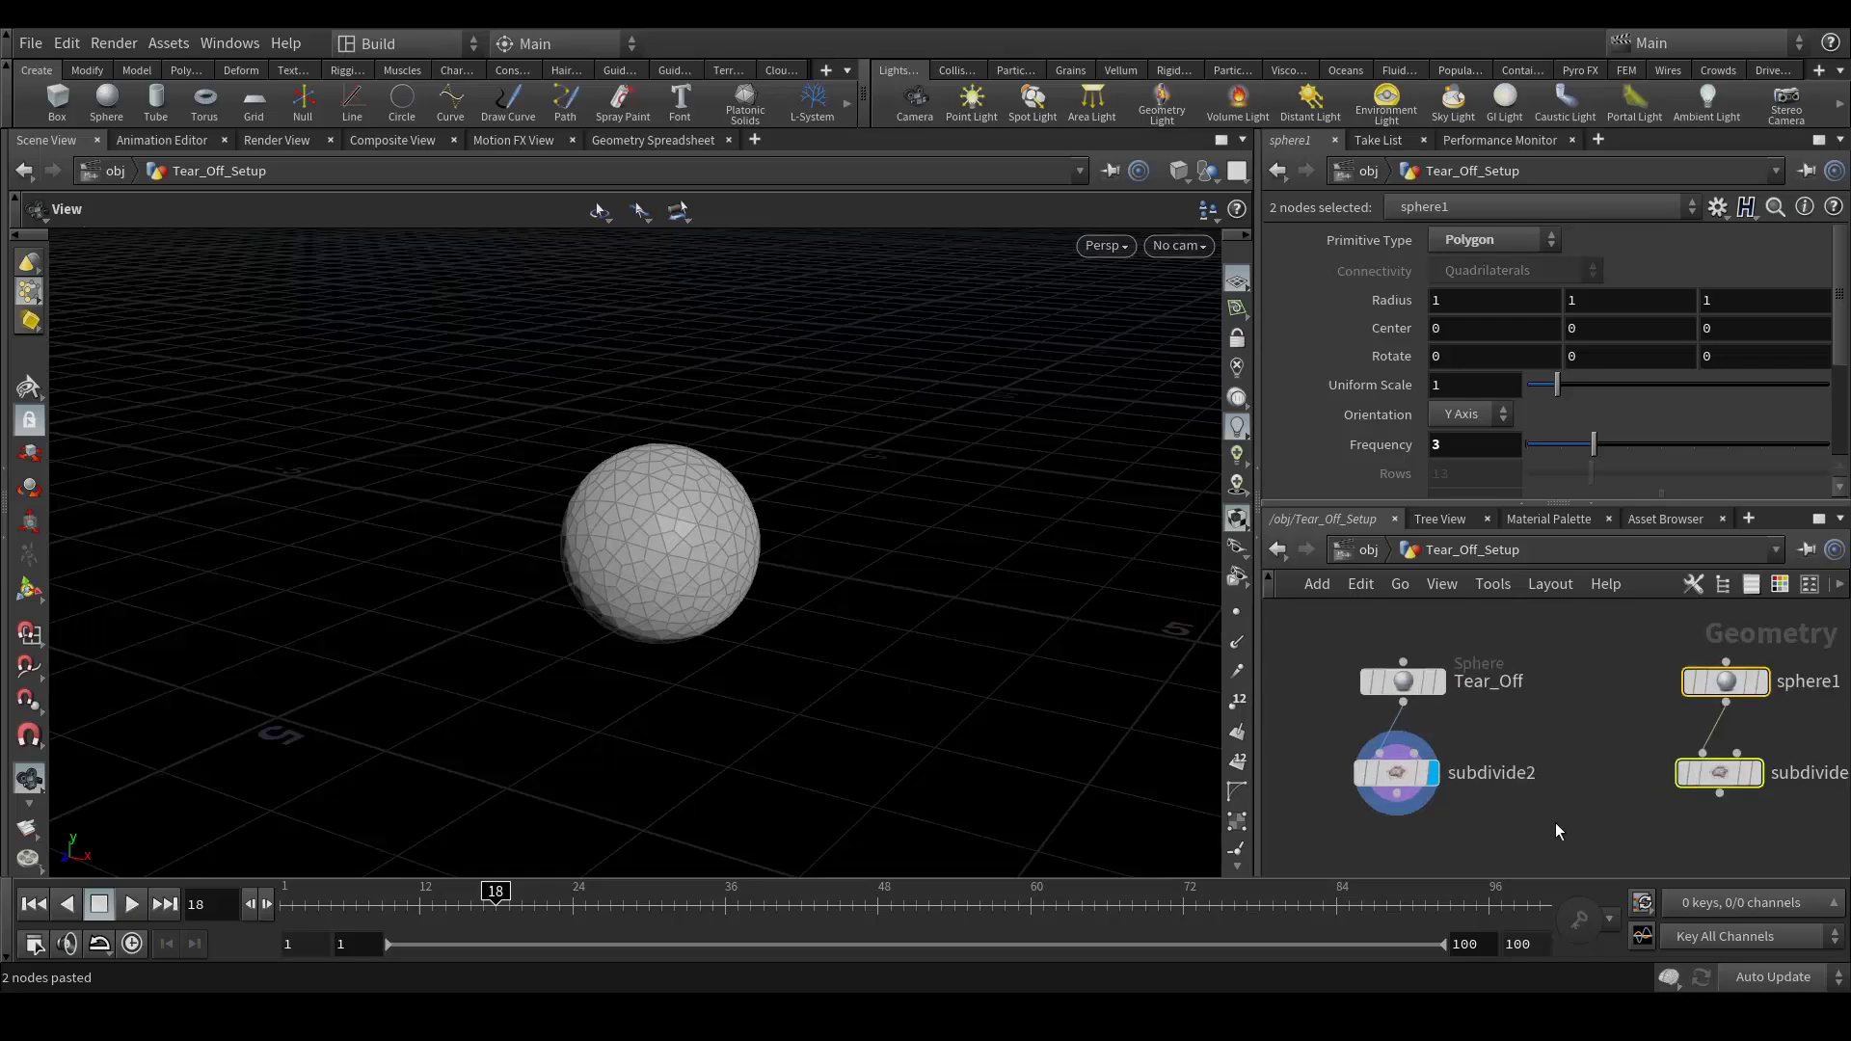
Add a Remesh node wired to the output of the Tear_Off branch's Subdivide node and display its result.
{"action": "scroll", "coordinate": [1542, 829], "scroll_direction": "up", "scroll_amount": 2}
{"action": "middle_click_drag", "start_coordinate": [1437, 865], "coordinate": [1558, 812]}
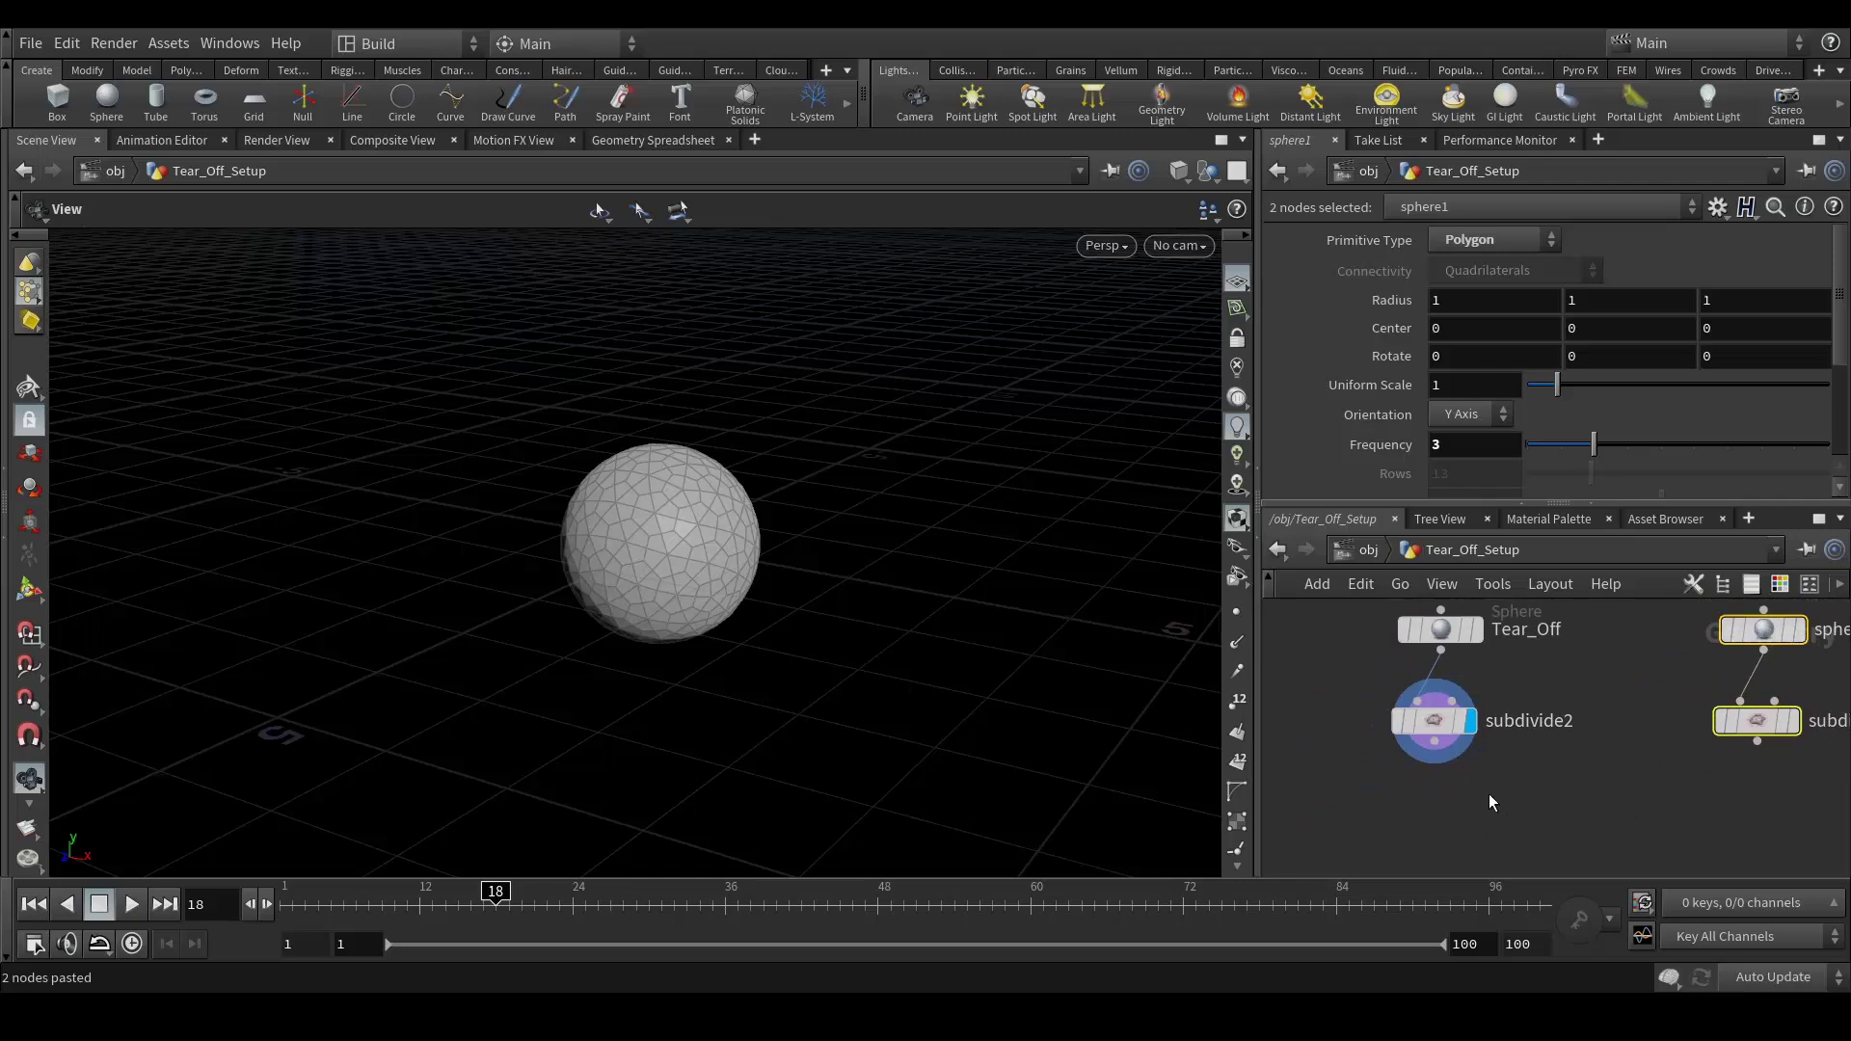
{"action": "left_click", "coordinate": [1435, 741]}
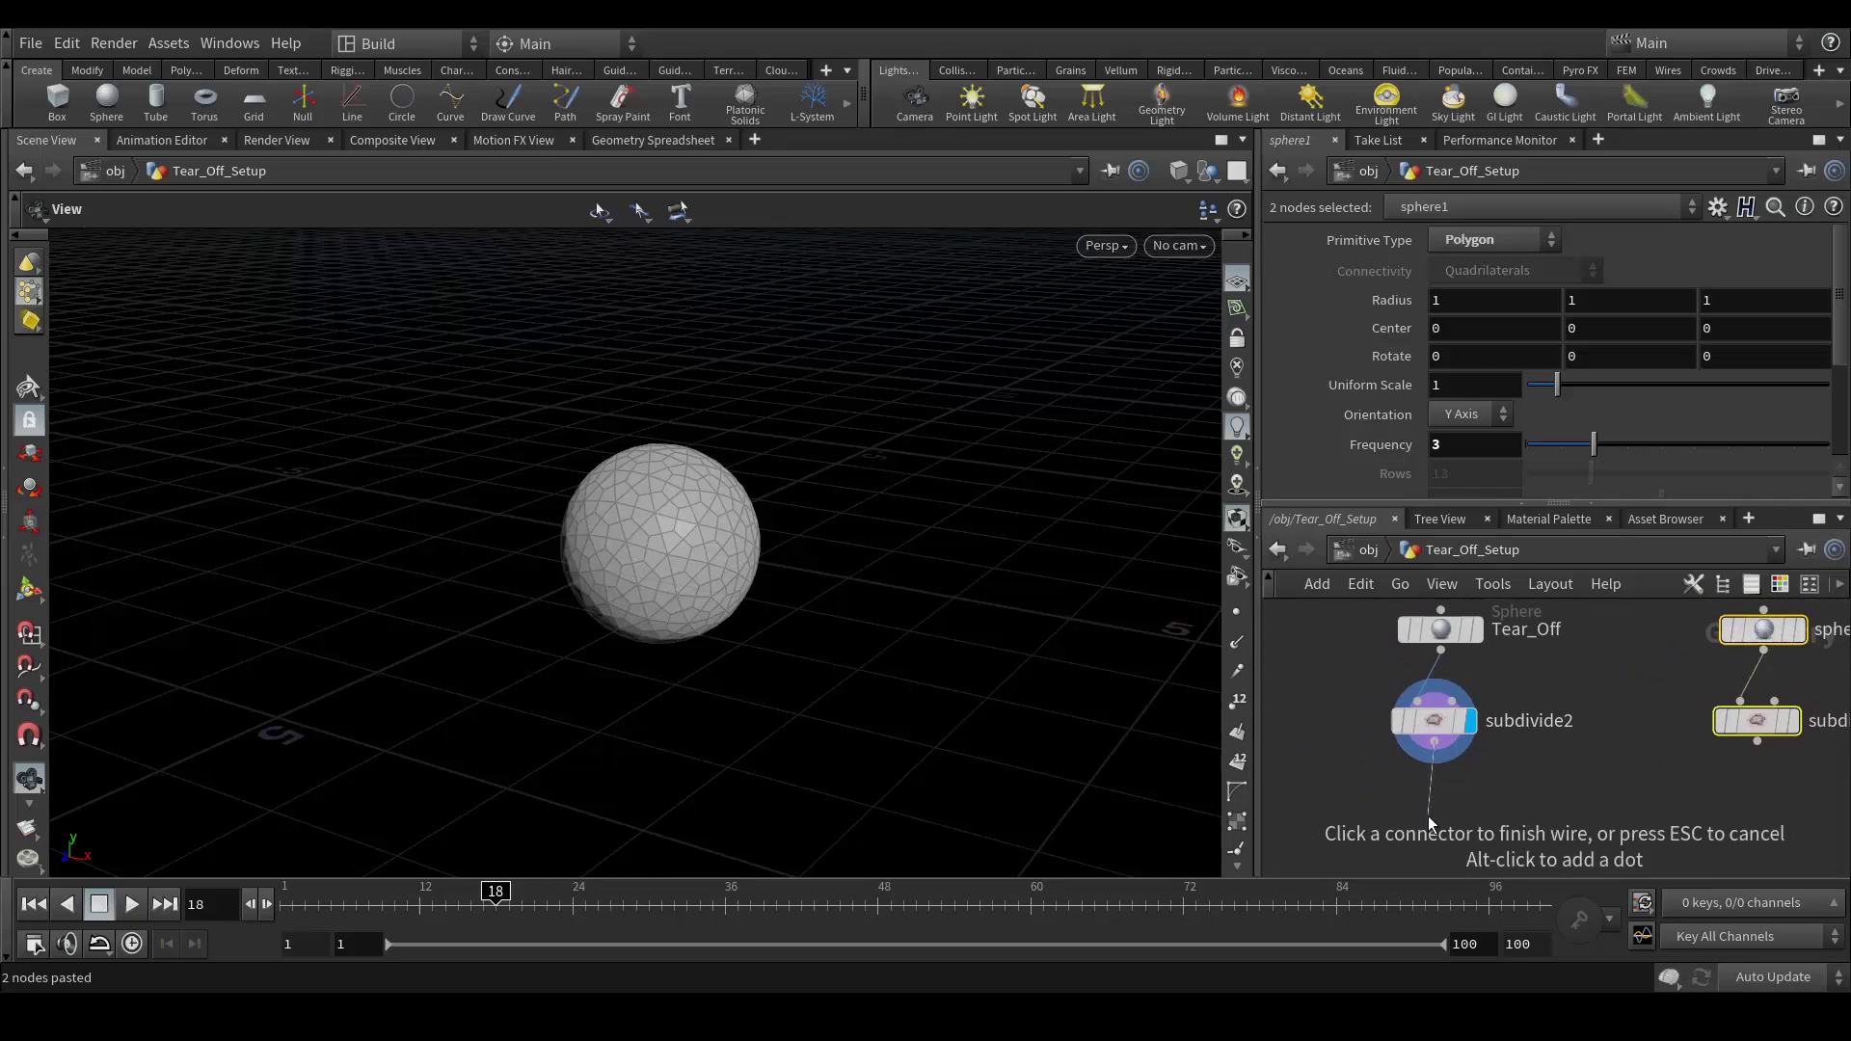
{"action": "left_click", "coordinate": [1367, 857]}
{"action": "type", "text": "re"}
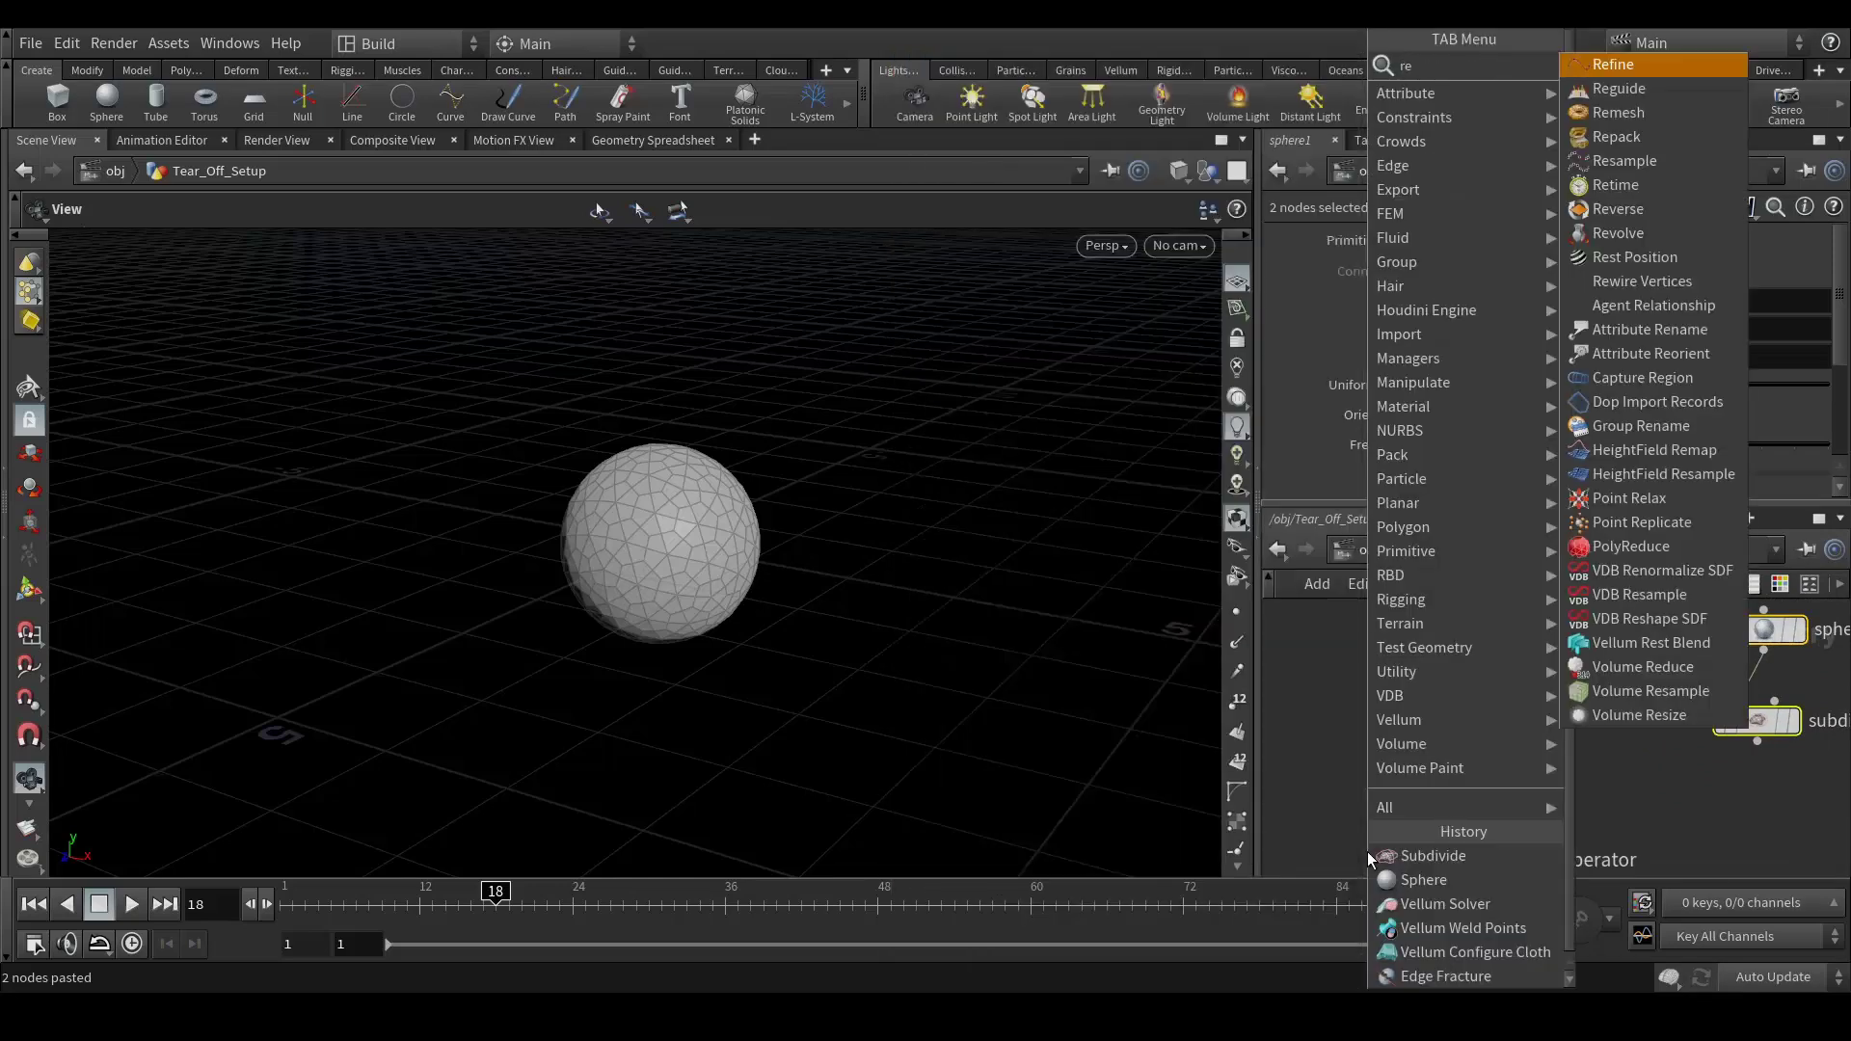
{"action": "type", "text": "mes"}
{"action": "key", "text": "Return"}
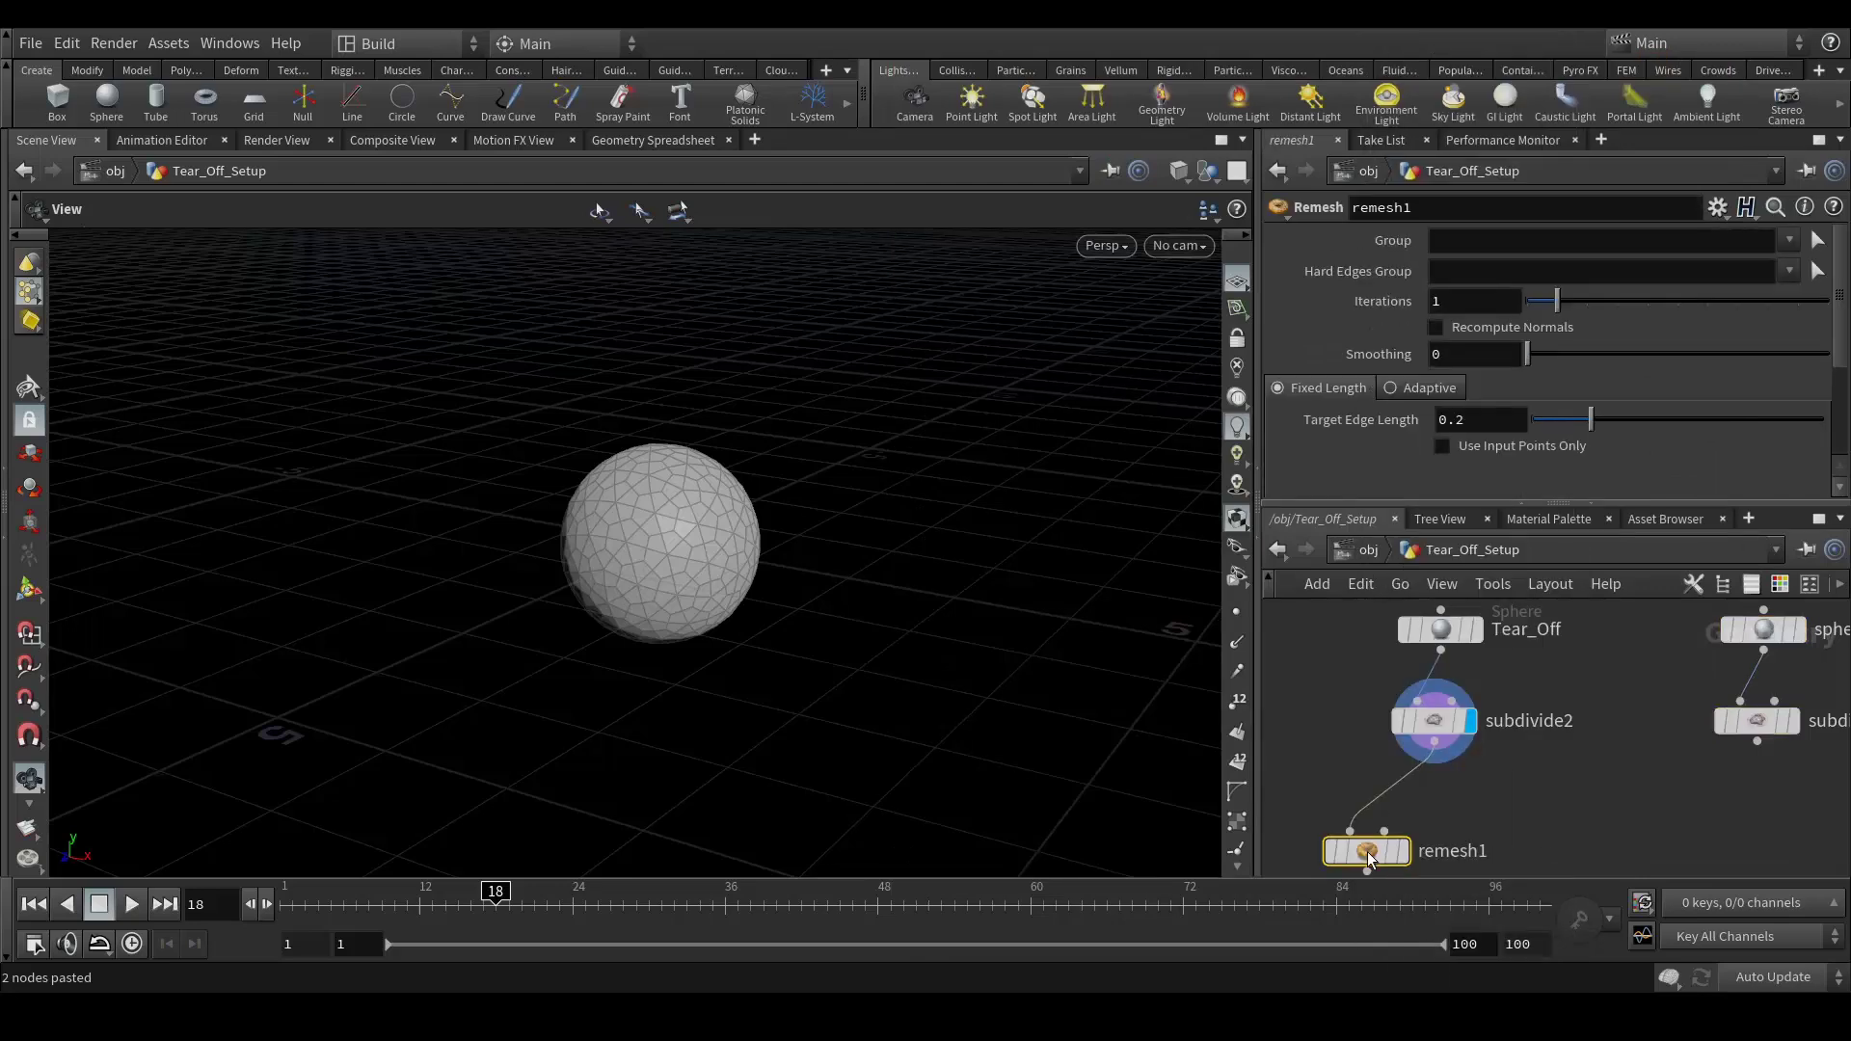
{"action": "middle_click_drag", "start_coordinate": [1497, 865], "coordinate": [1533, 806]}
{"action": "scroll", "coordinate": [1552, 749], "scroll_direction": "up", "scroll_amount": 1}
{"action": "left_click", "coordinate": [1464, 779]}
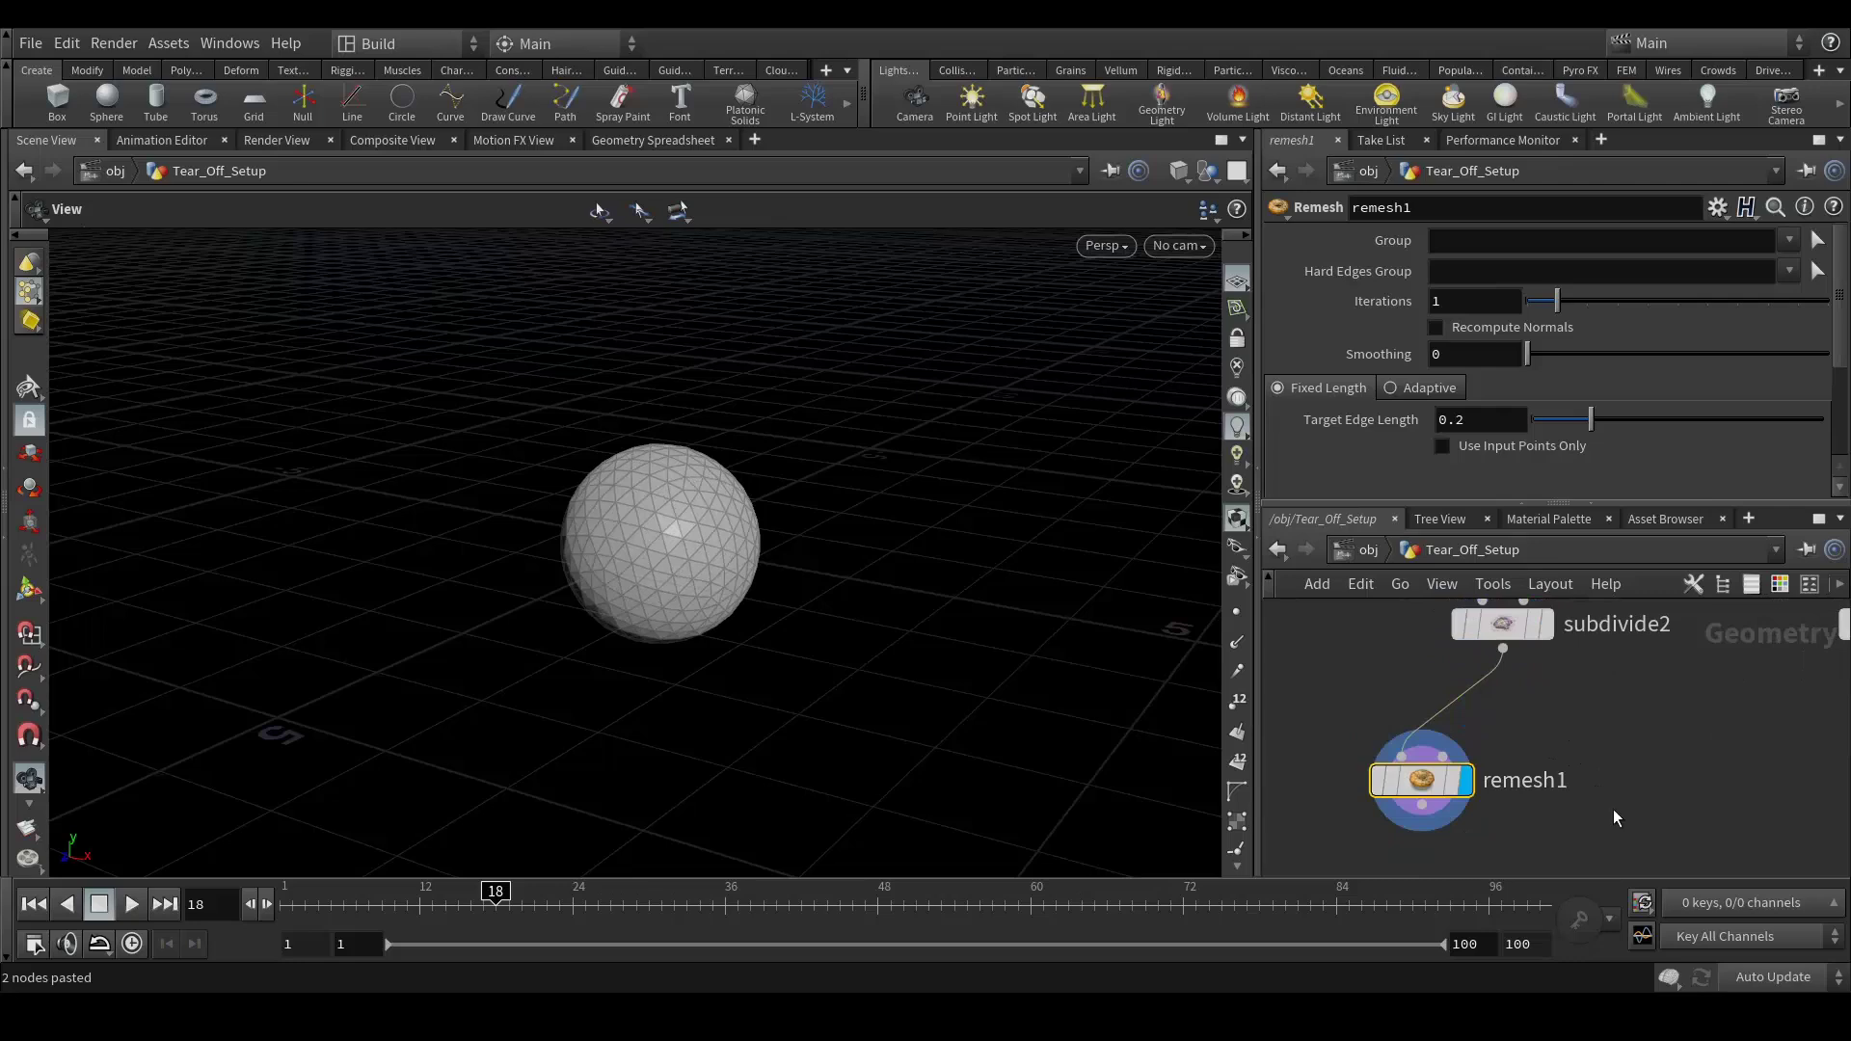
{"action": "middle_click_drag", "start_coordinate": [1614, 759], "coordinate": [1638, 778]}
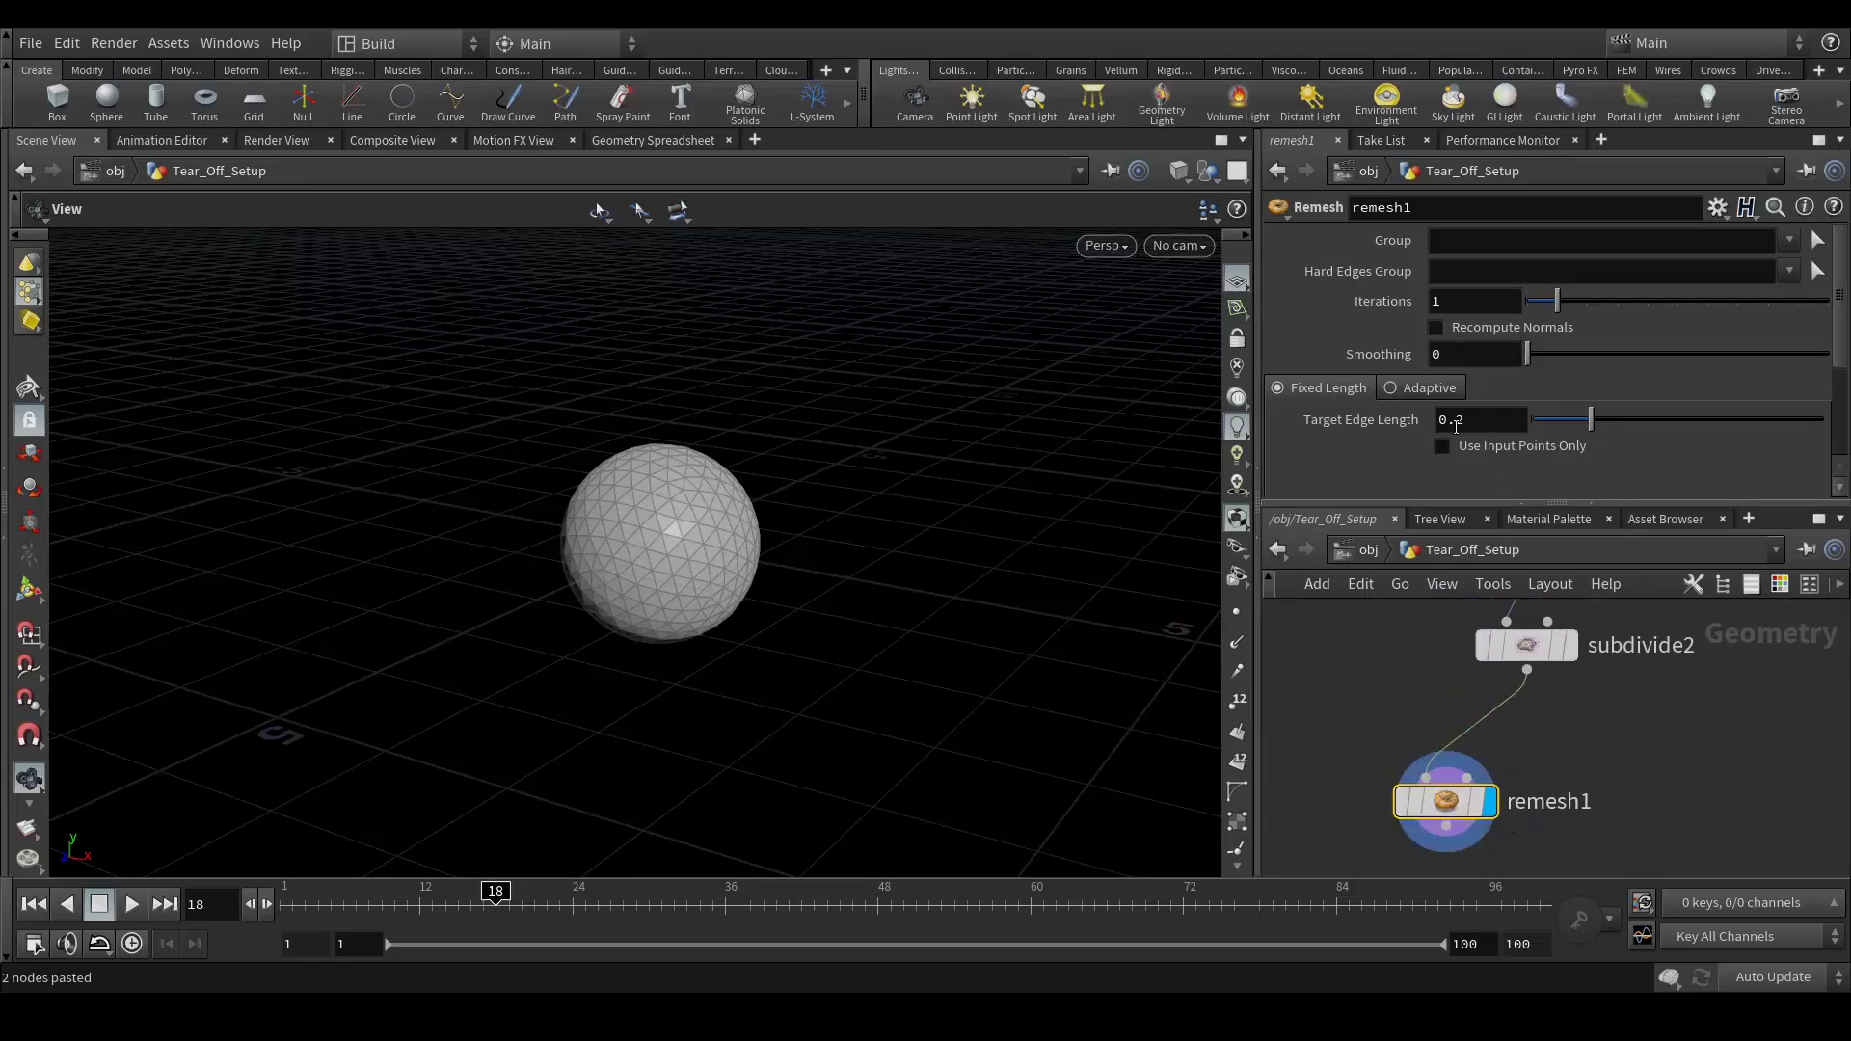
Set the Remesh node's Target Edge Length to 0.05.
{"action": "left_click_drag", "start_coordinate": [1456, 425], "coordinate": [1479, 425]}
{"action": "type", "text": "05"}
{"action": "key", "text": "Return"}
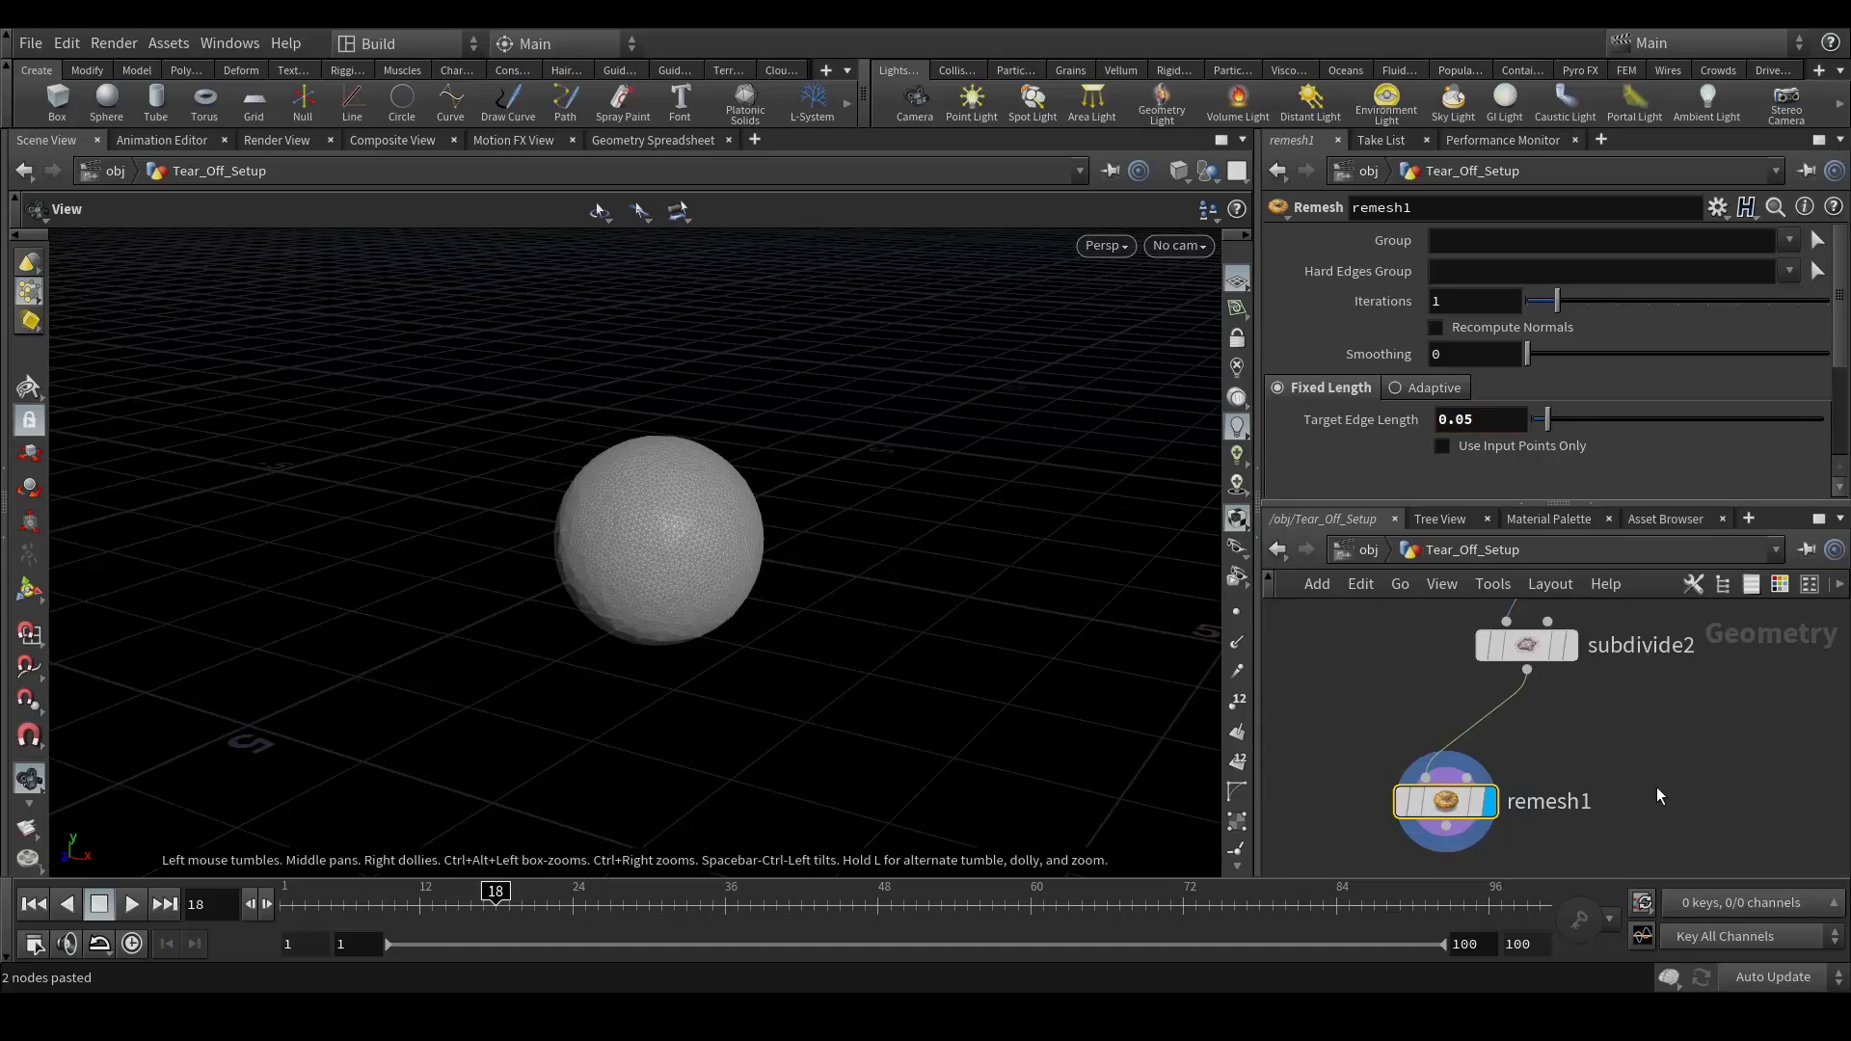
Add an Edge Fracture node wired to the output of the Remesh node and display its result.
{"action": "middle_click_drag", "start_coordinate": [1658, 795], "coordinate": [1645, 671]}
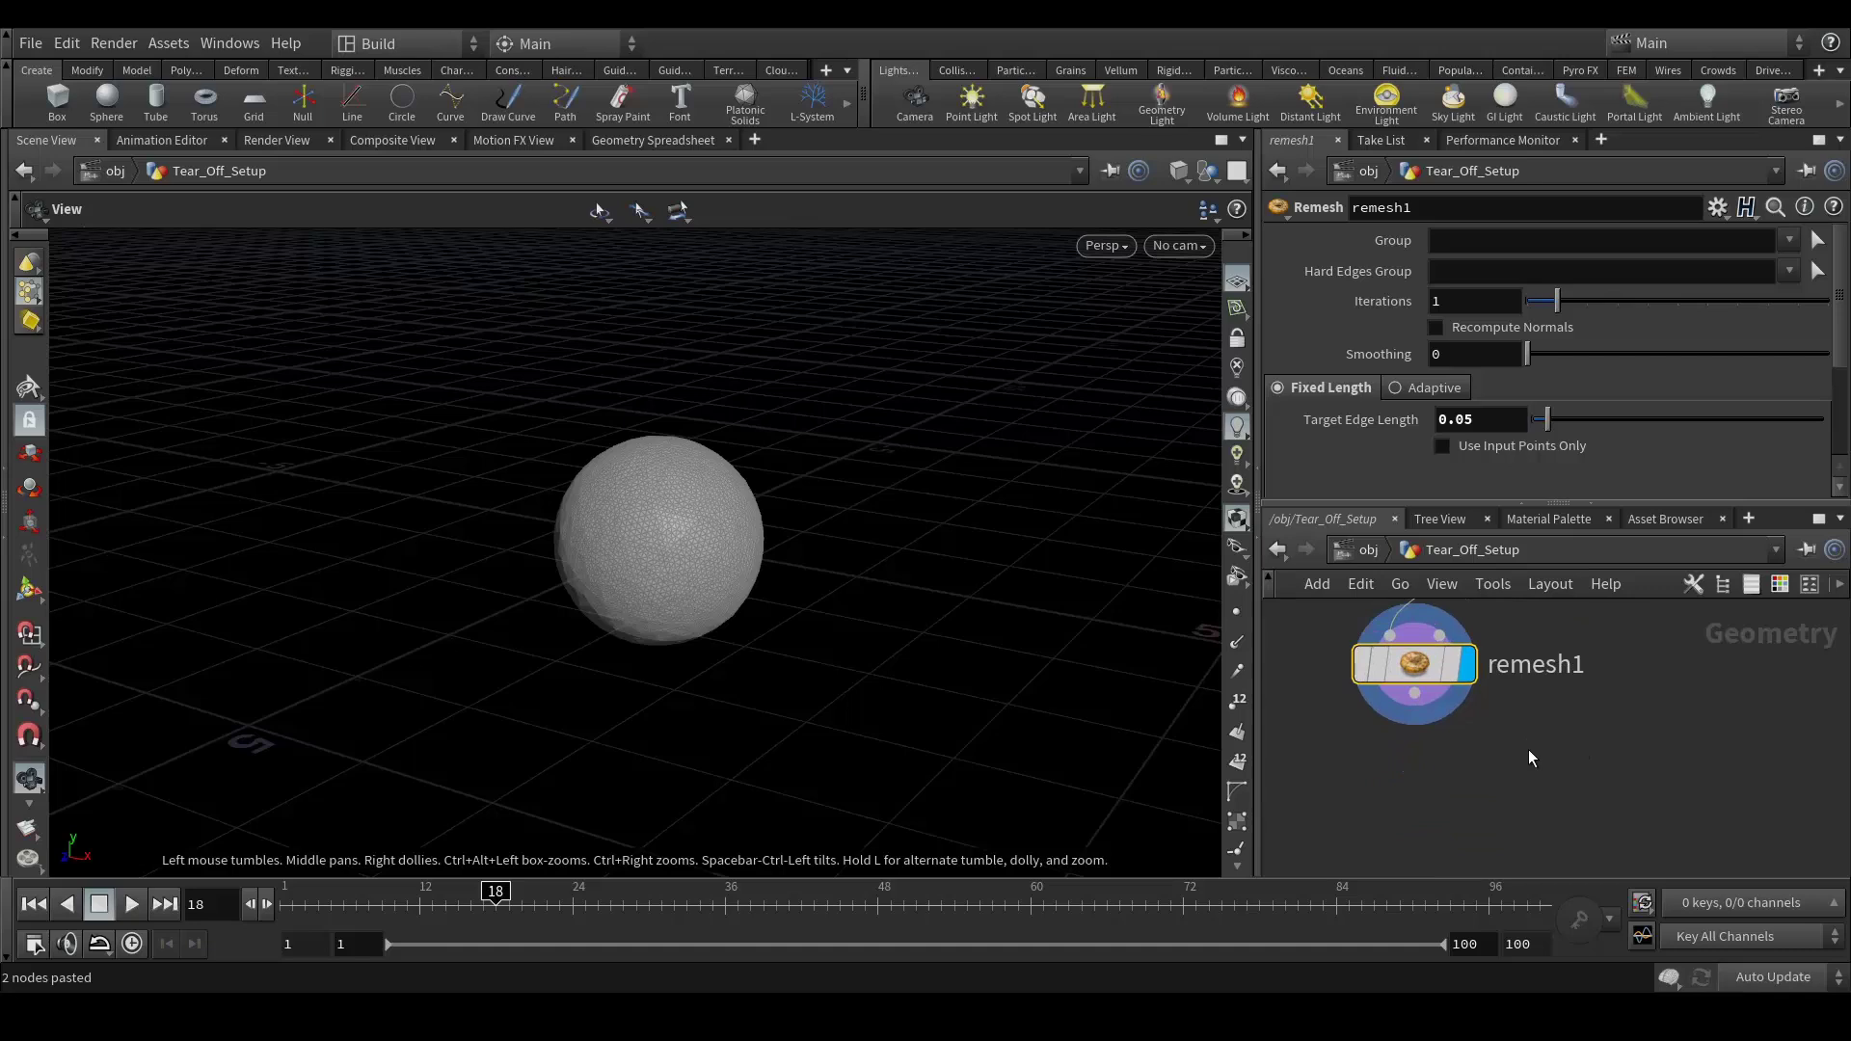
{"action": "middle_click_drag", "start_coordinate": [1529, 749], "coordinate": [1493, 728]}
{"action": "key", "text": "Tab"}
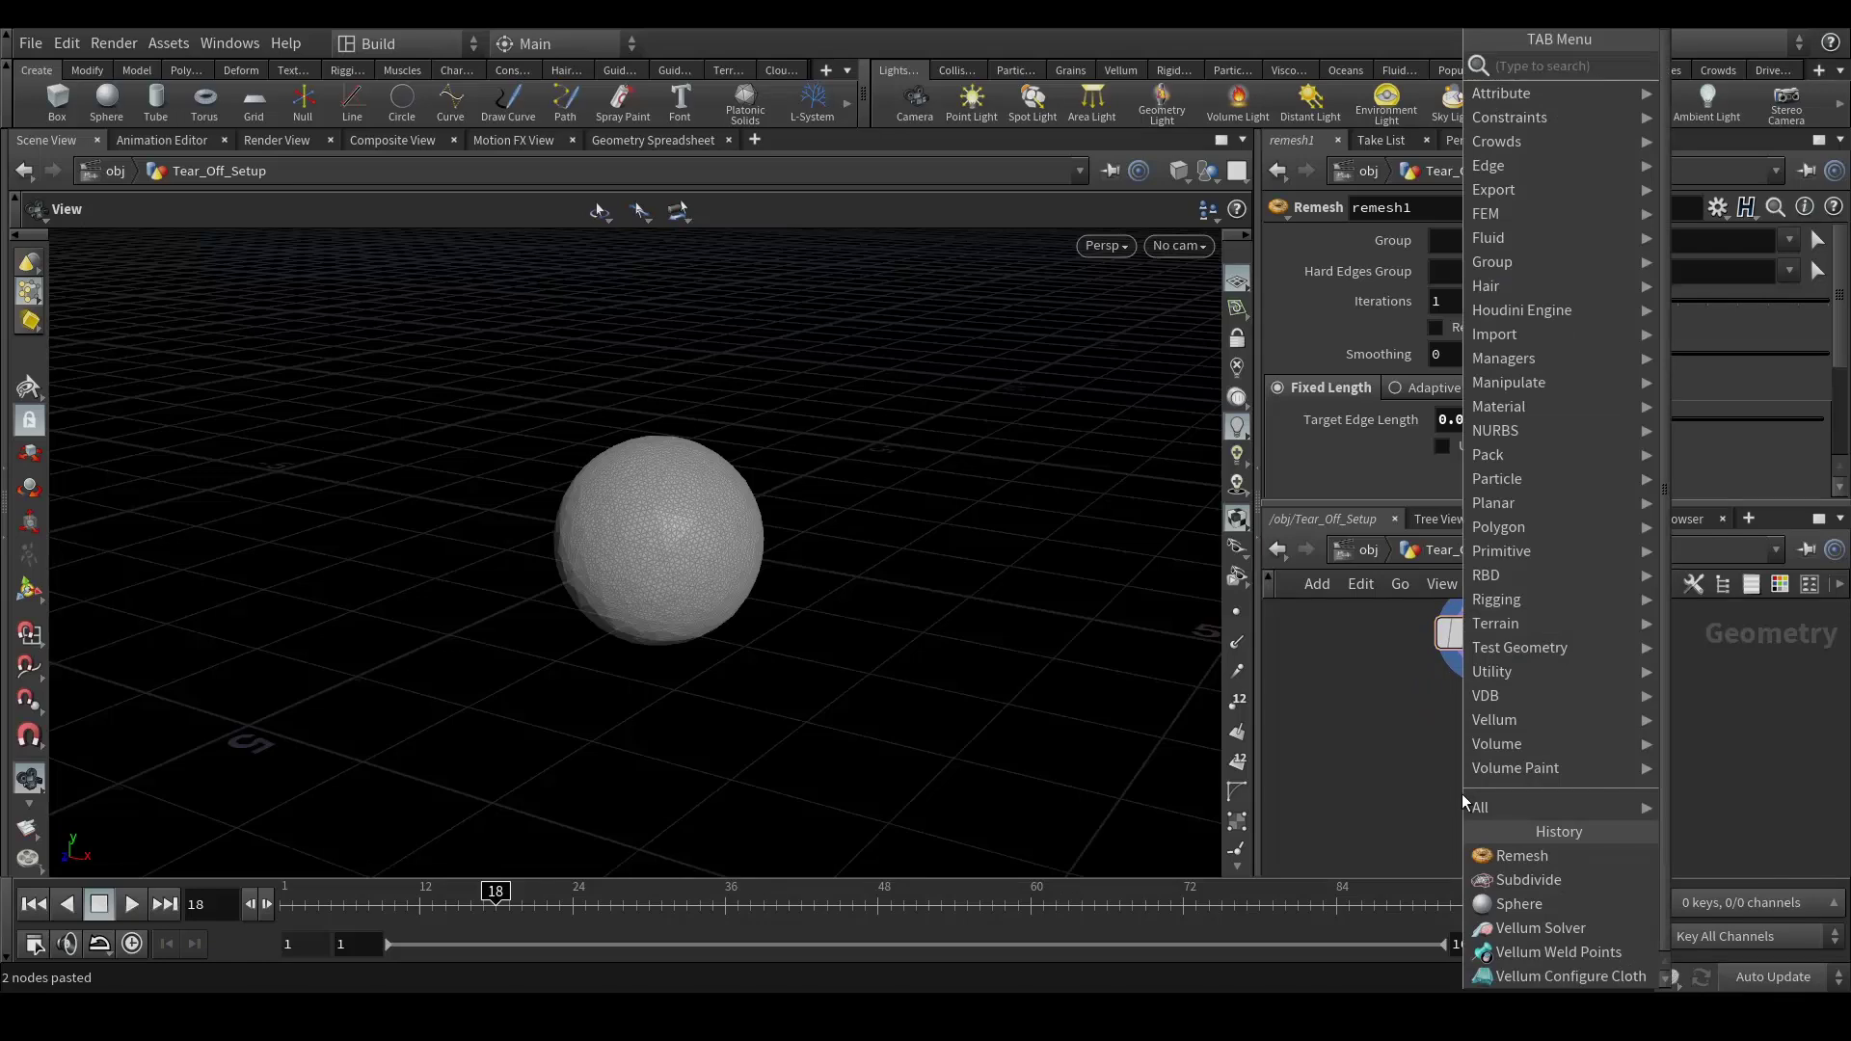
{"action": "type", "text": "edge"}
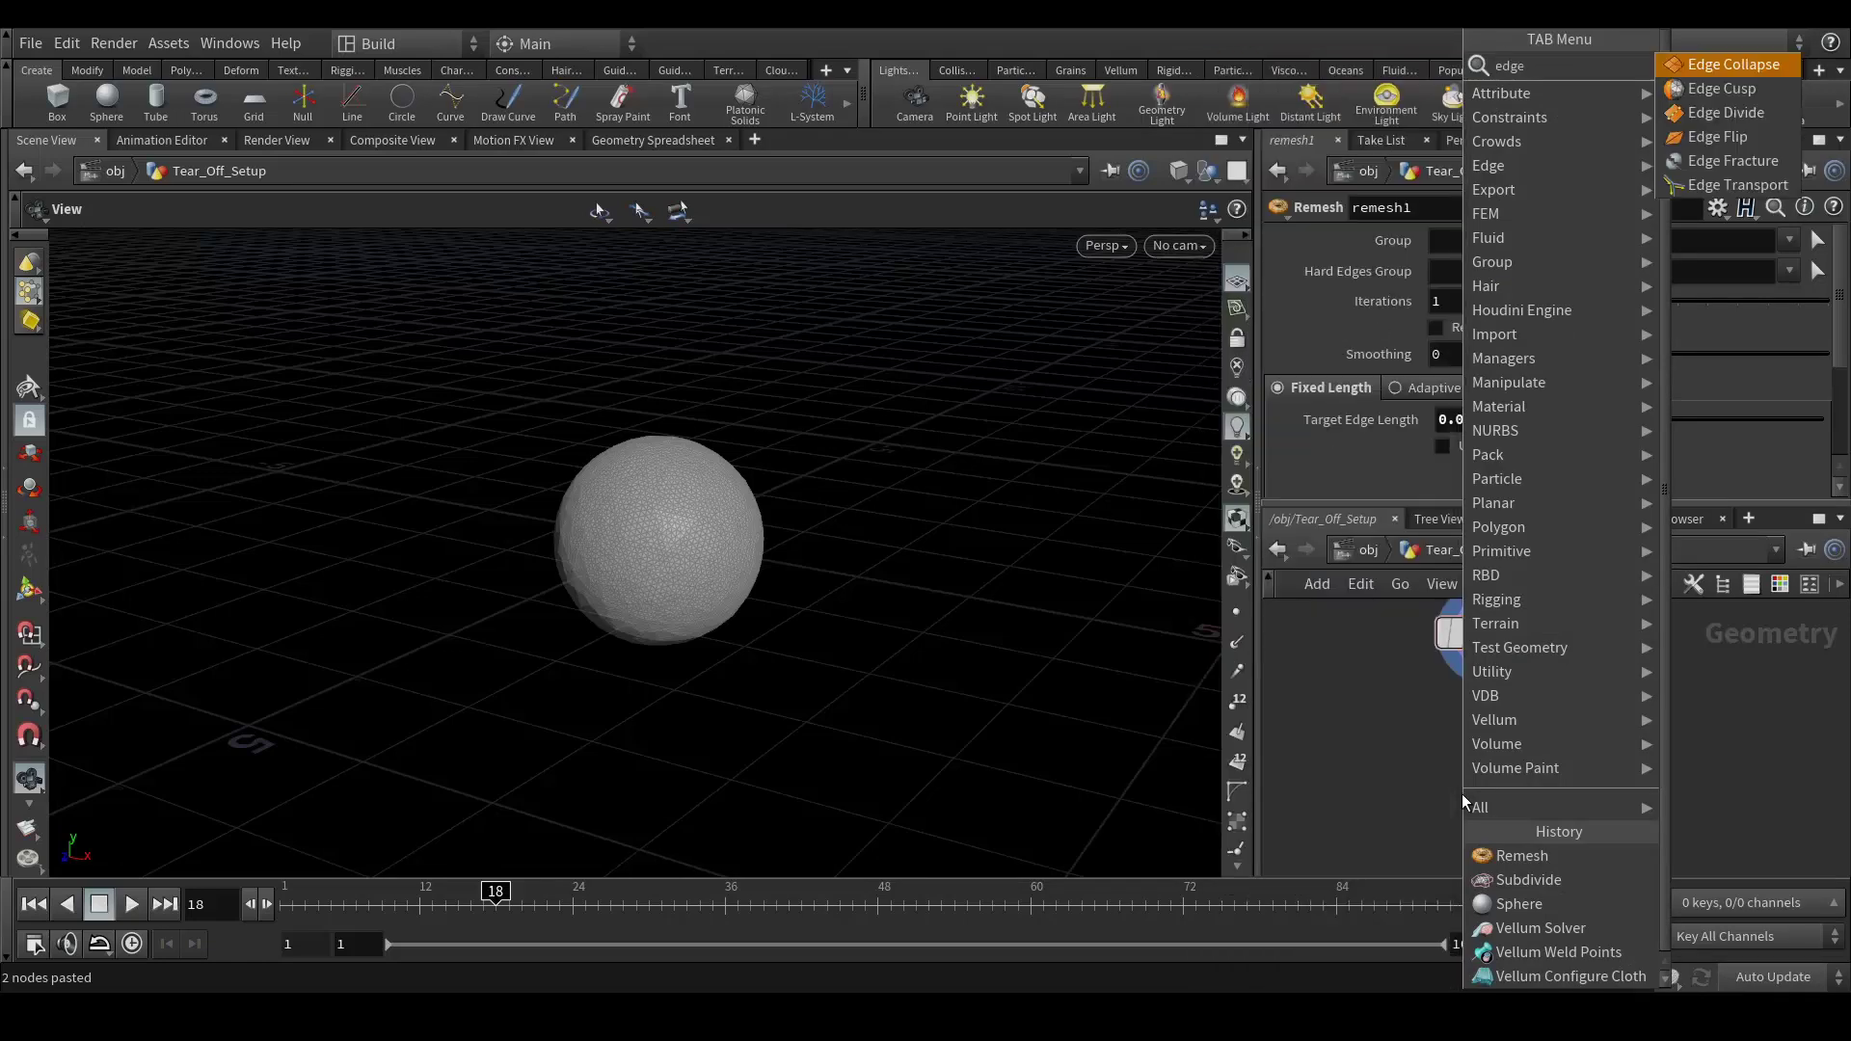
{"action": "type", "text": "fr"}
{"action": "key", "text": "Return"}
{"action": "left_click", "coordinate": [1462, 794]}
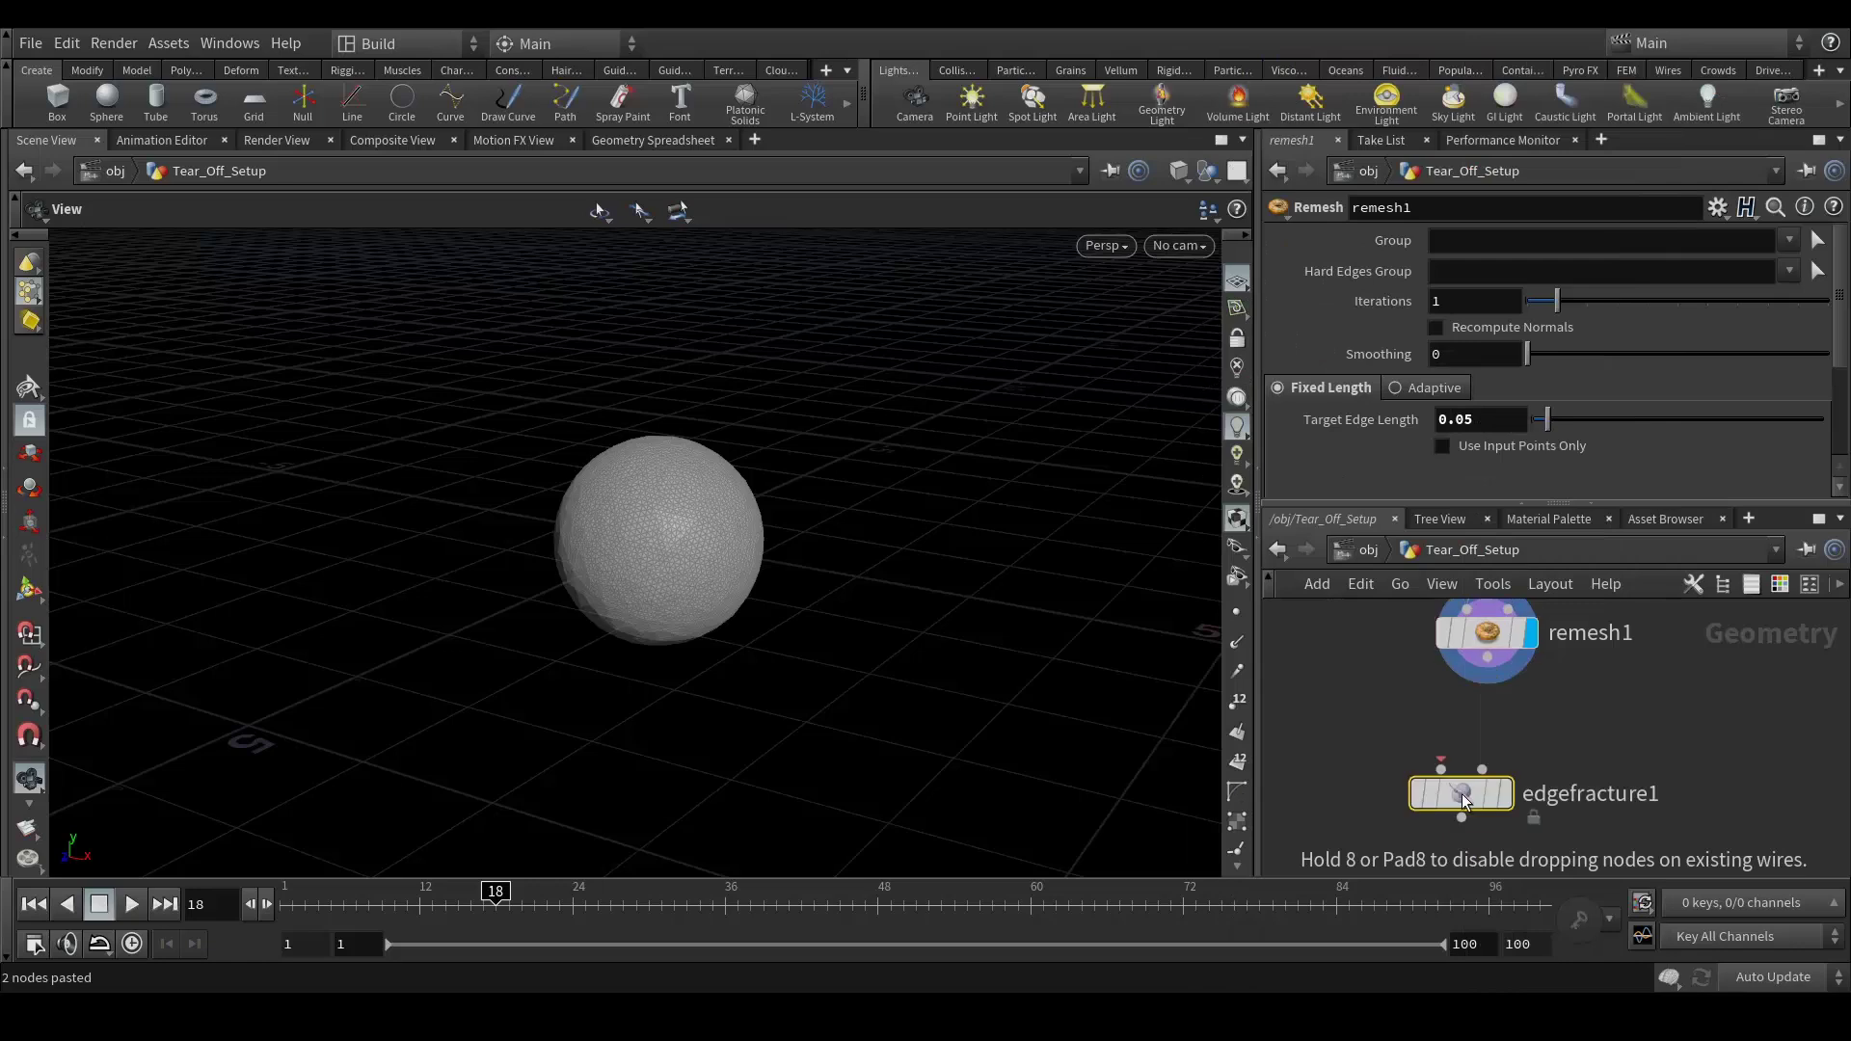
{"action": "left_click", "coordinate": [1462, 795]}
{"action": "left_click_drag", "start_coordinate": [1487, 658], "coordinate": [1441, 768]}
{"action": "mouse_move", "coordinate": [1537, 805]}
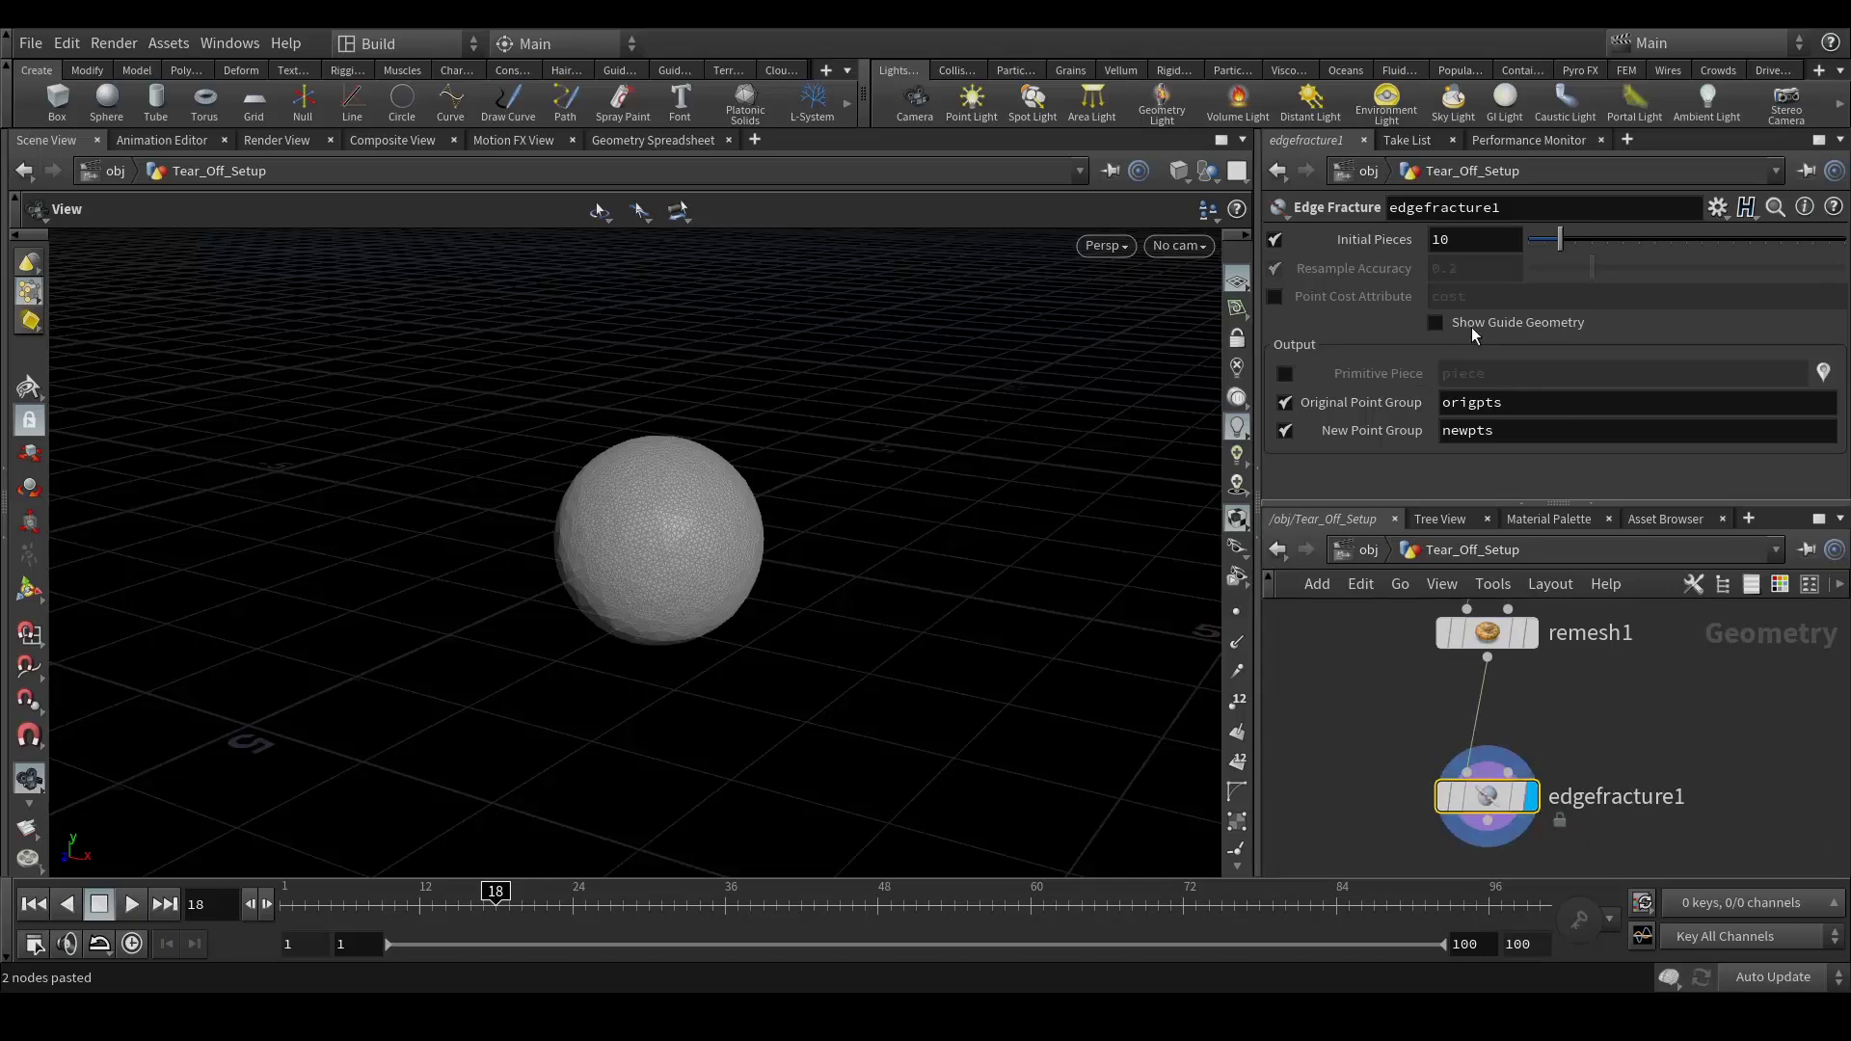
On the Edge Fracture node, show the guide geometry, enable the Primitive Piece attribute and visualize the pieces in color.
{"action": "left_click", "coordinate": [1435, 323]}
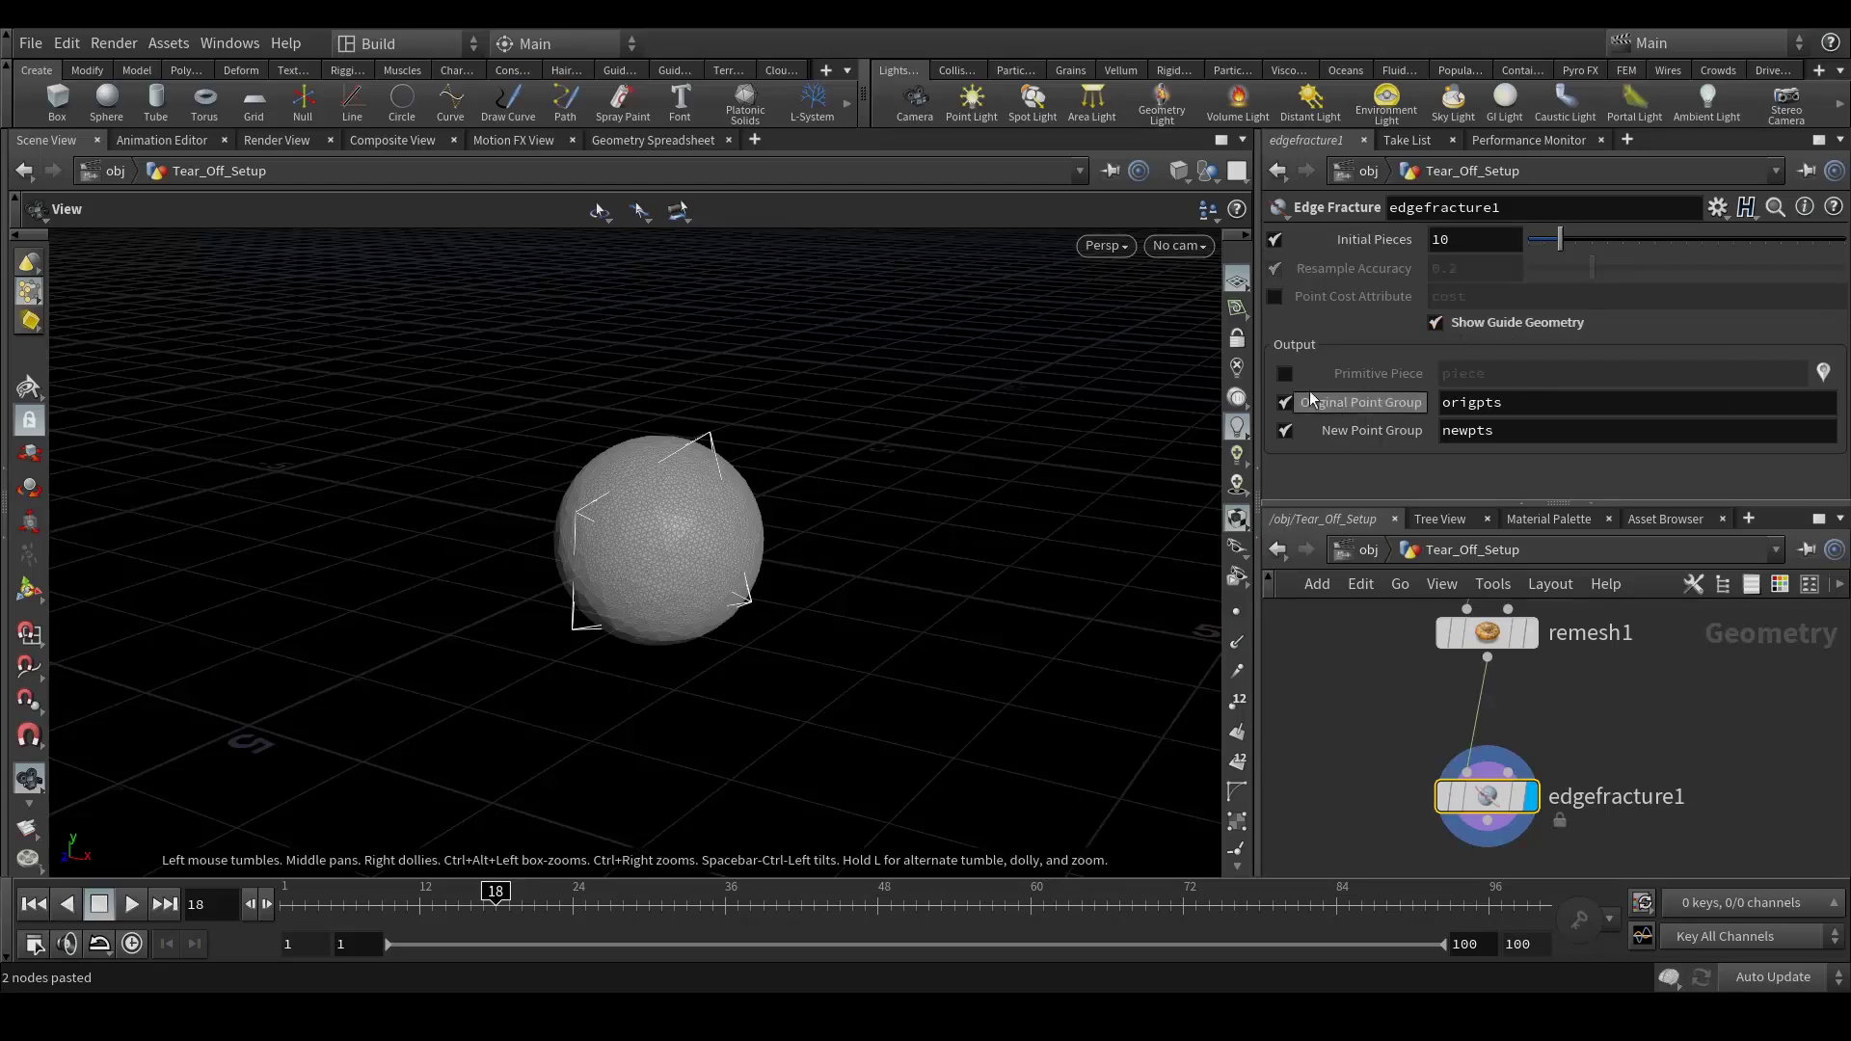
{"action": "left_click", "coordinate": [1286, 376]}
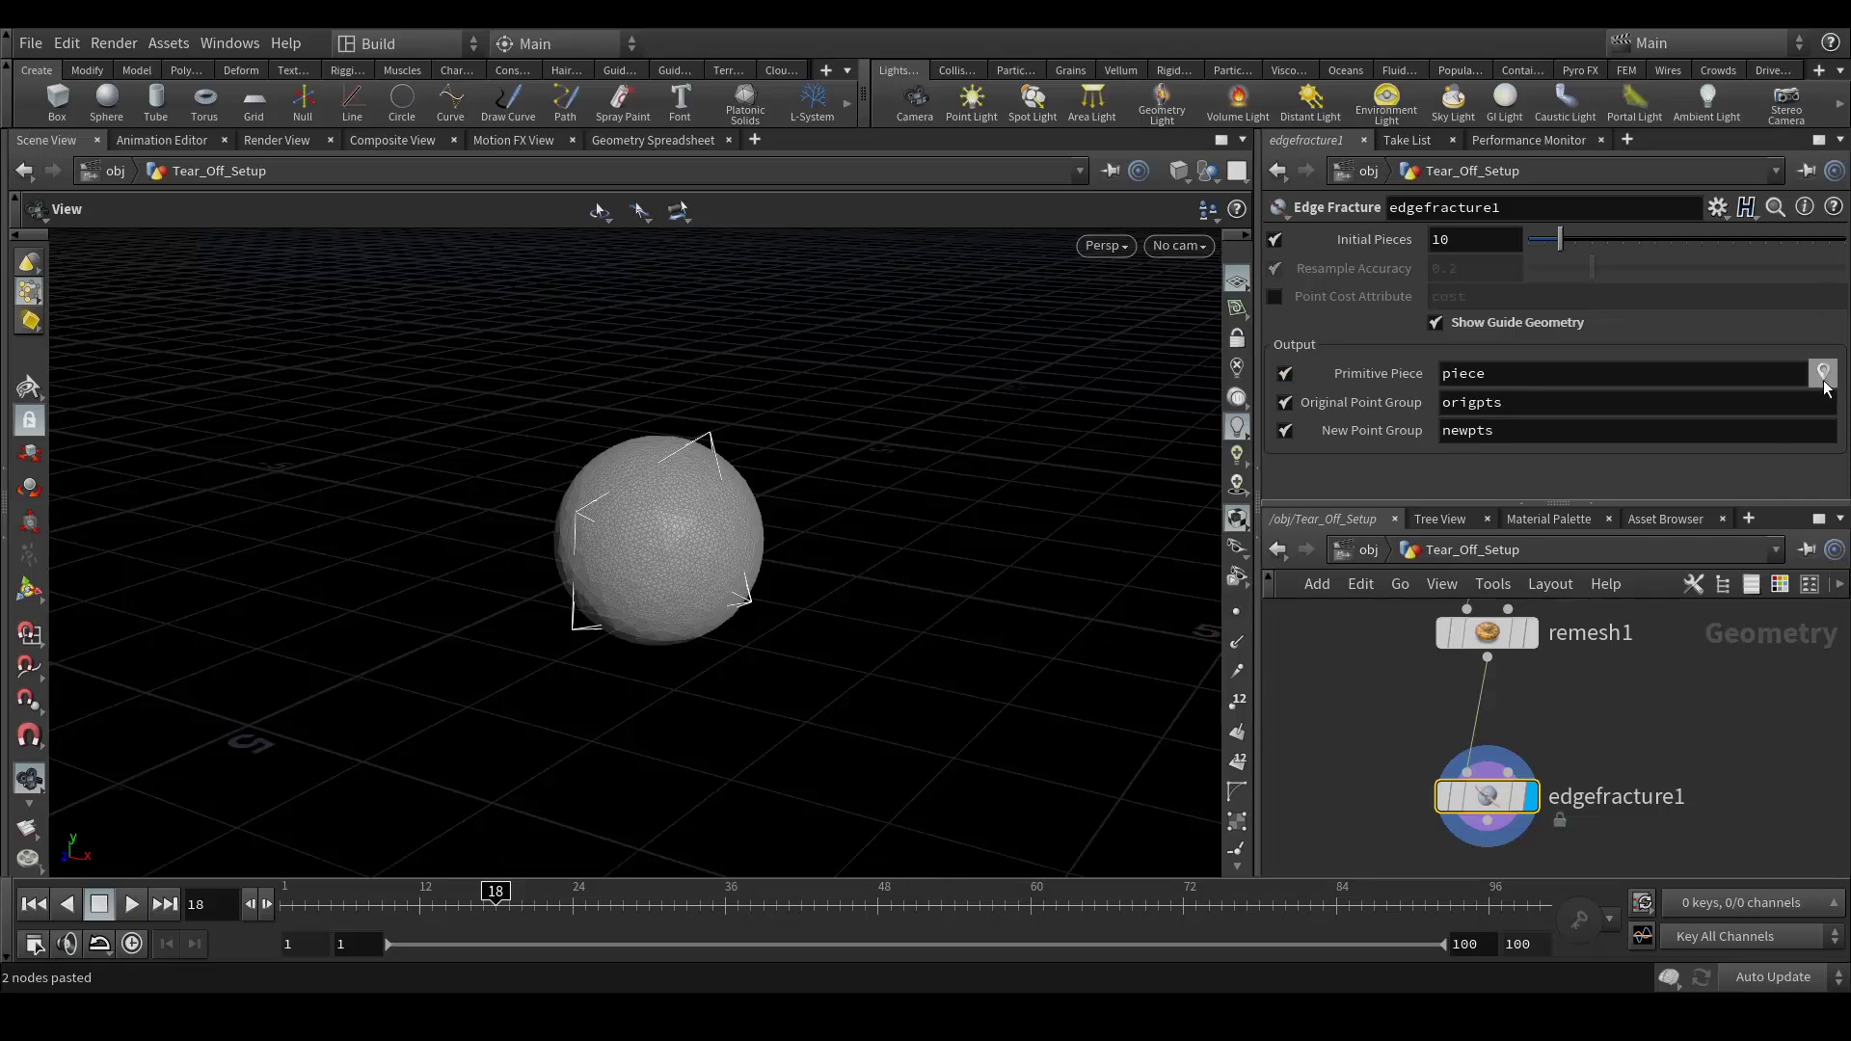
{"action": "left_click_drag", "start_coordinate": [682, 508], "coordinate": [715, 530]}
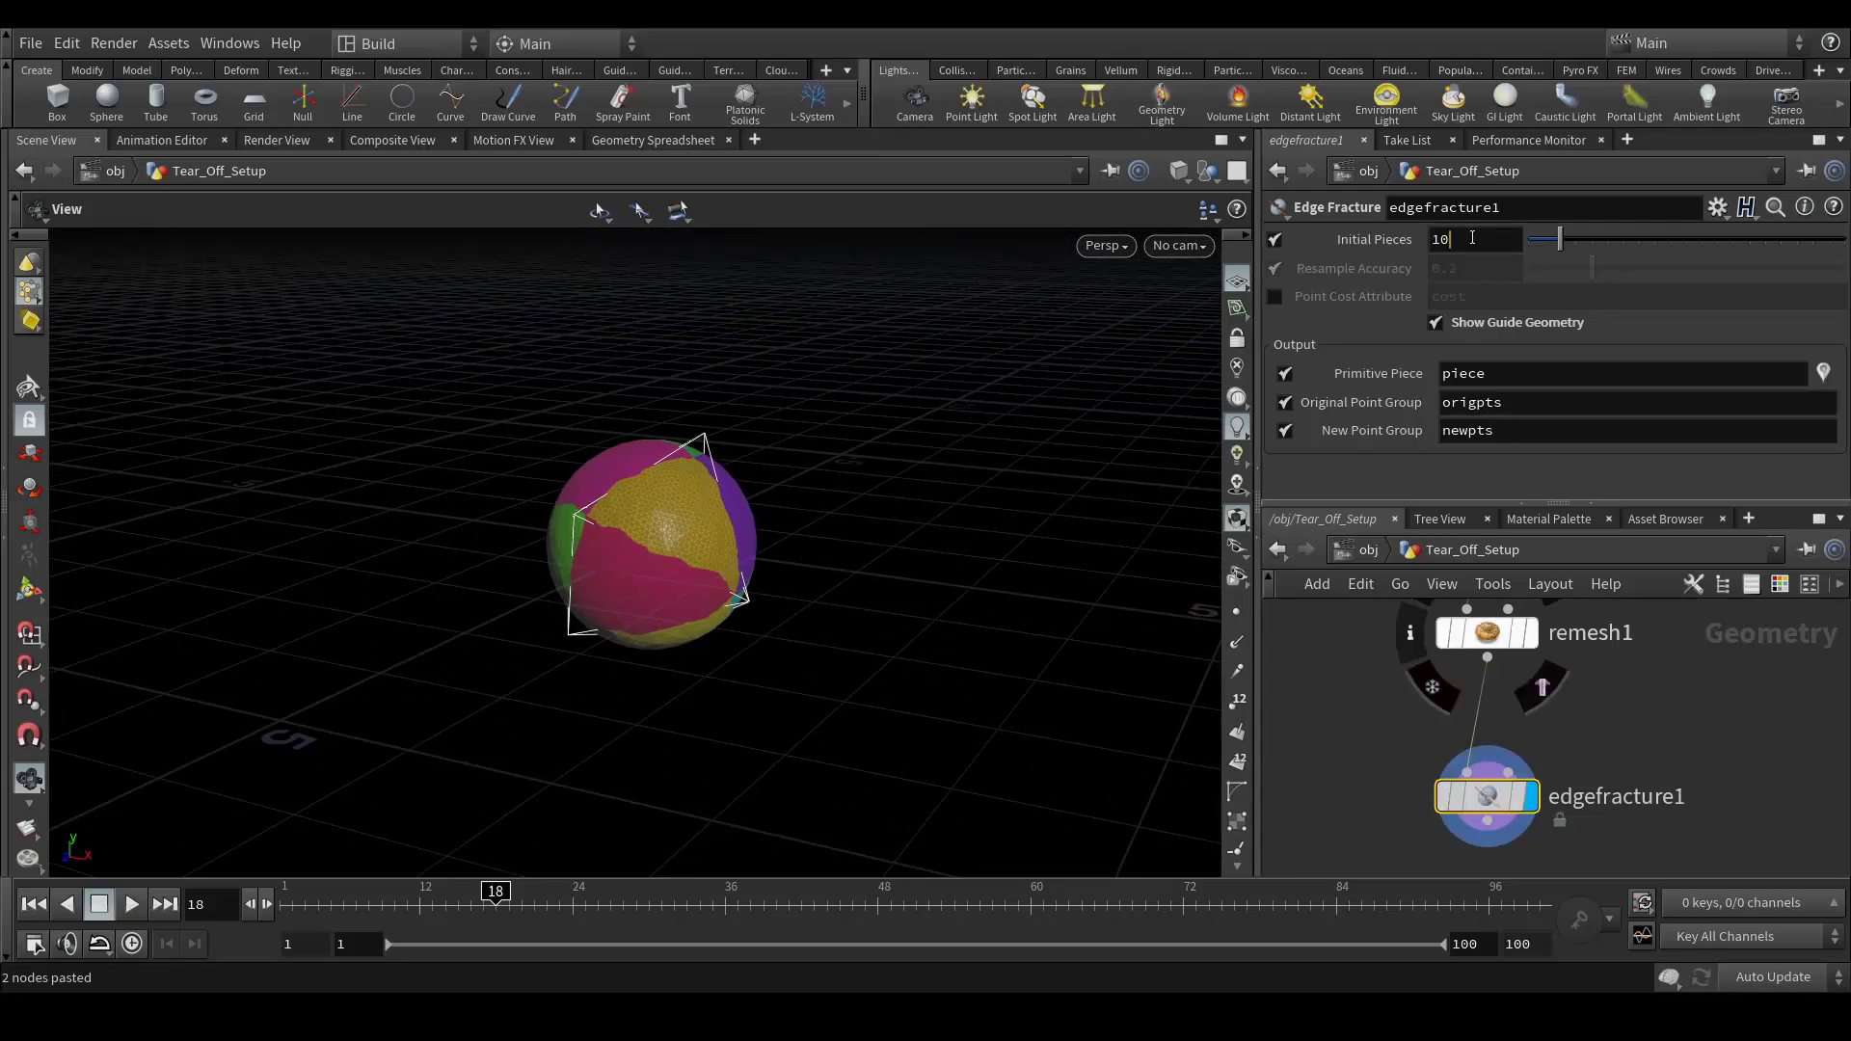
Try an Initial Pieces value of 100 on the Edge Fracture node and inspect the fractured sphere.
{"action": "double_click", "coordinate": [1472, 237]}
{"action": "type", "text": "100"}
{"action": "key", "text": "Return"}
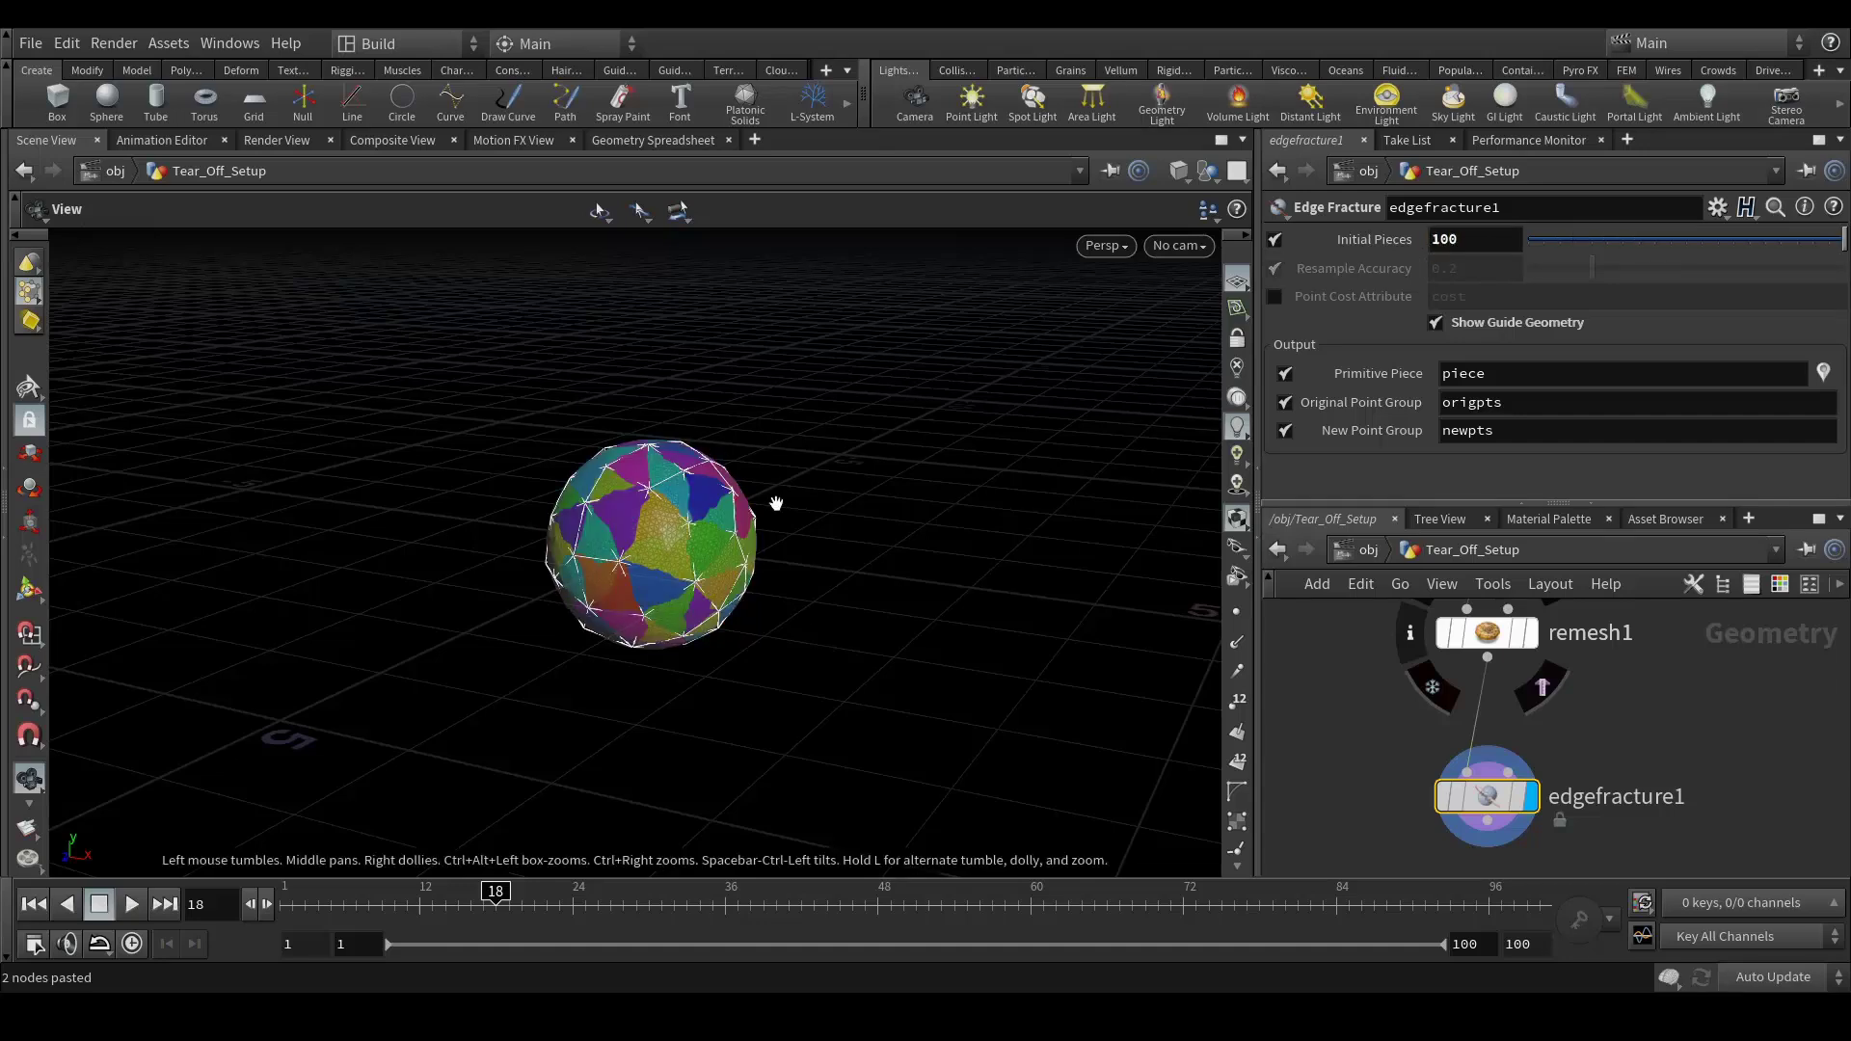
{"action": "mouse_move", "coordinate": [772, 504]}
{"action": "left_mouse_down"}
{"action": "mouse_move", "coordinate": [802, 586]}
{"action": "mouse_move", "coordinate": [761, 506]}
{"action": "left_mouse_up"}
Set the Edge Fracture node's Initial Pieces to 150 and inspect the fractured sphere.
{"action": "double_click", "coordinate": [1457, 240]}
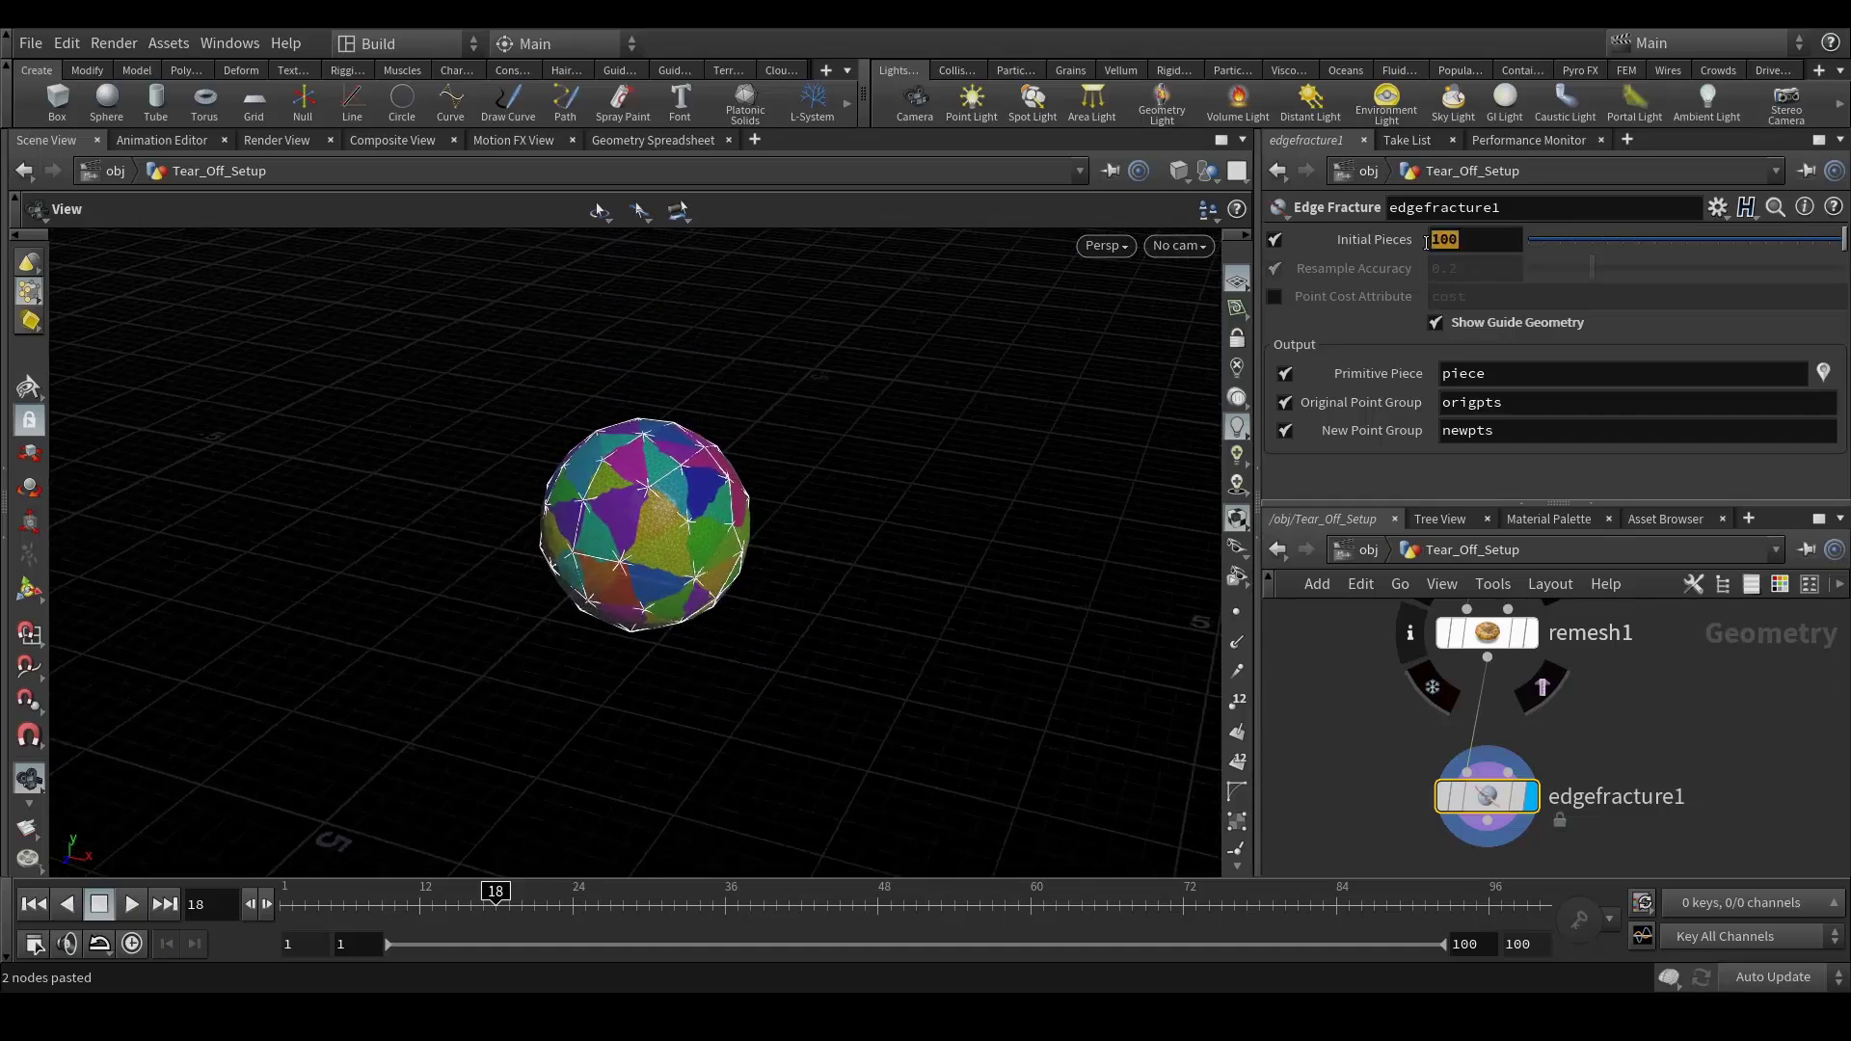
{"action": "type", "text": "150"}
{"action": "key", "text": "Return"}
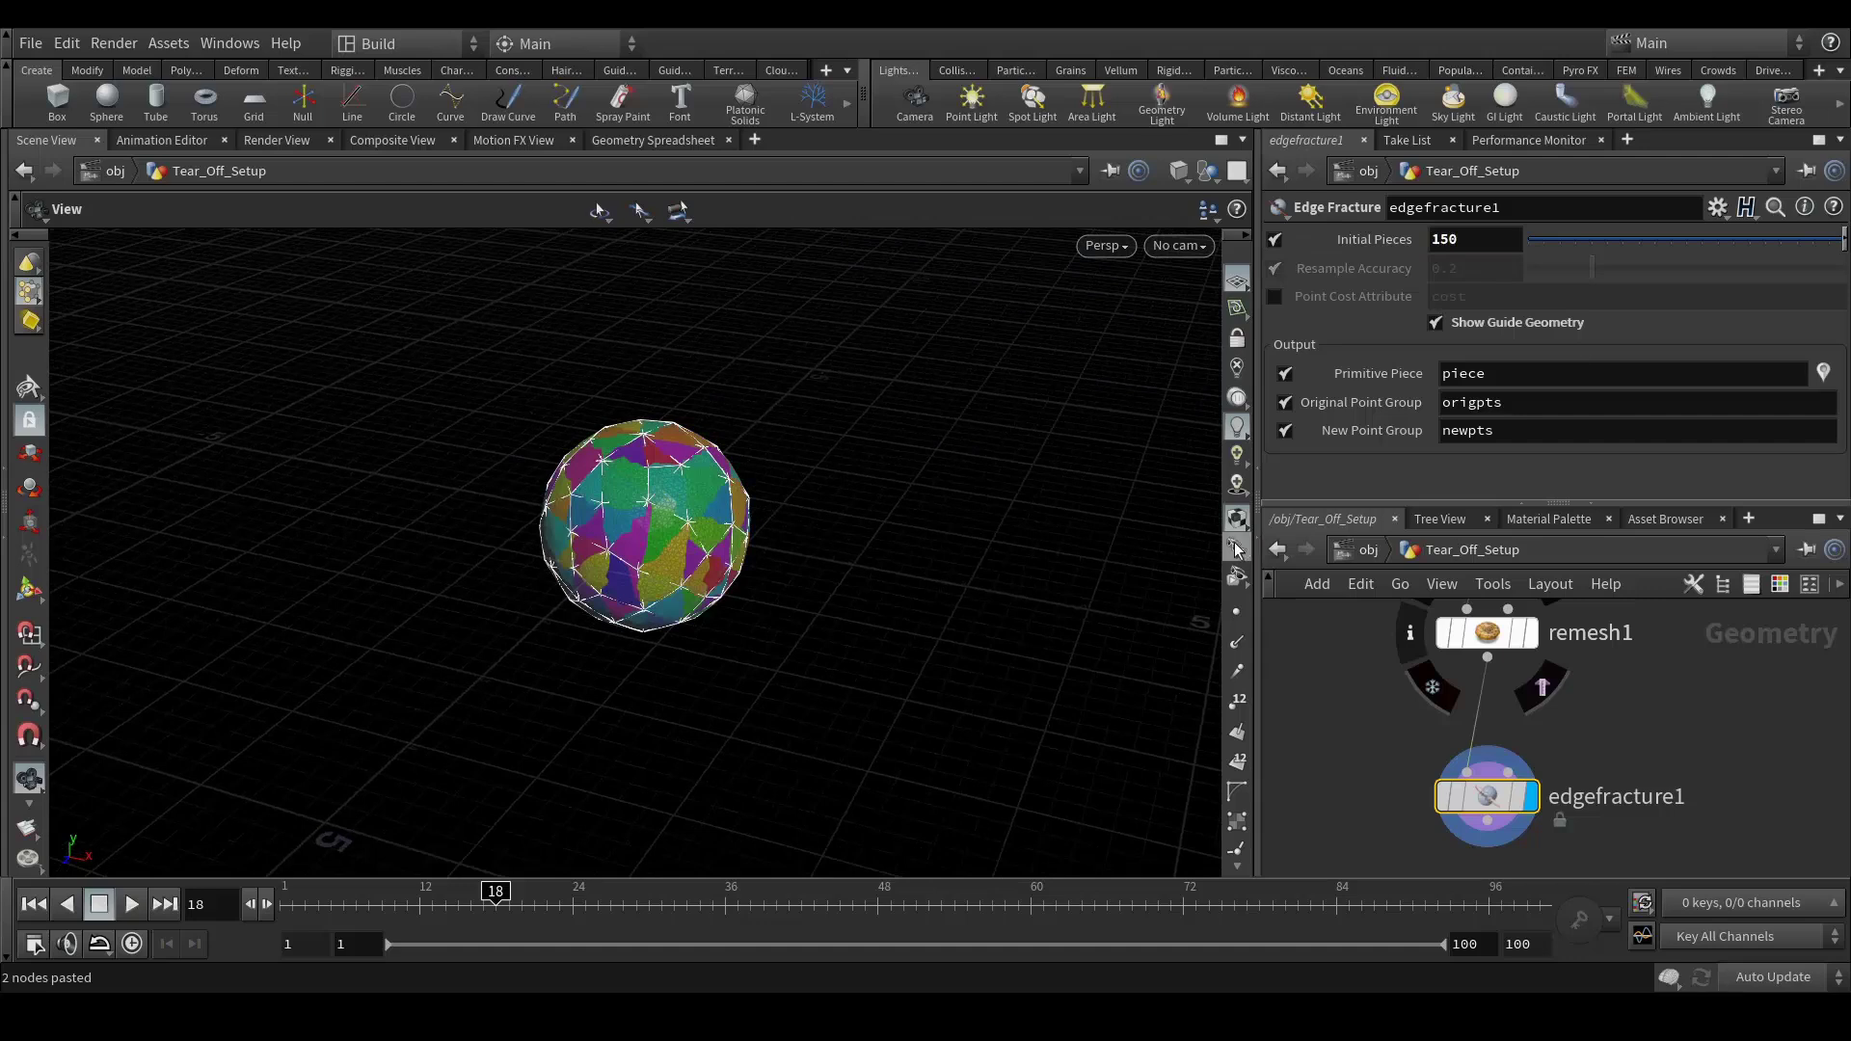
{"action": "left_click_drag", "start_coordinate": [879, 585], "coordinate": [946, 550]}
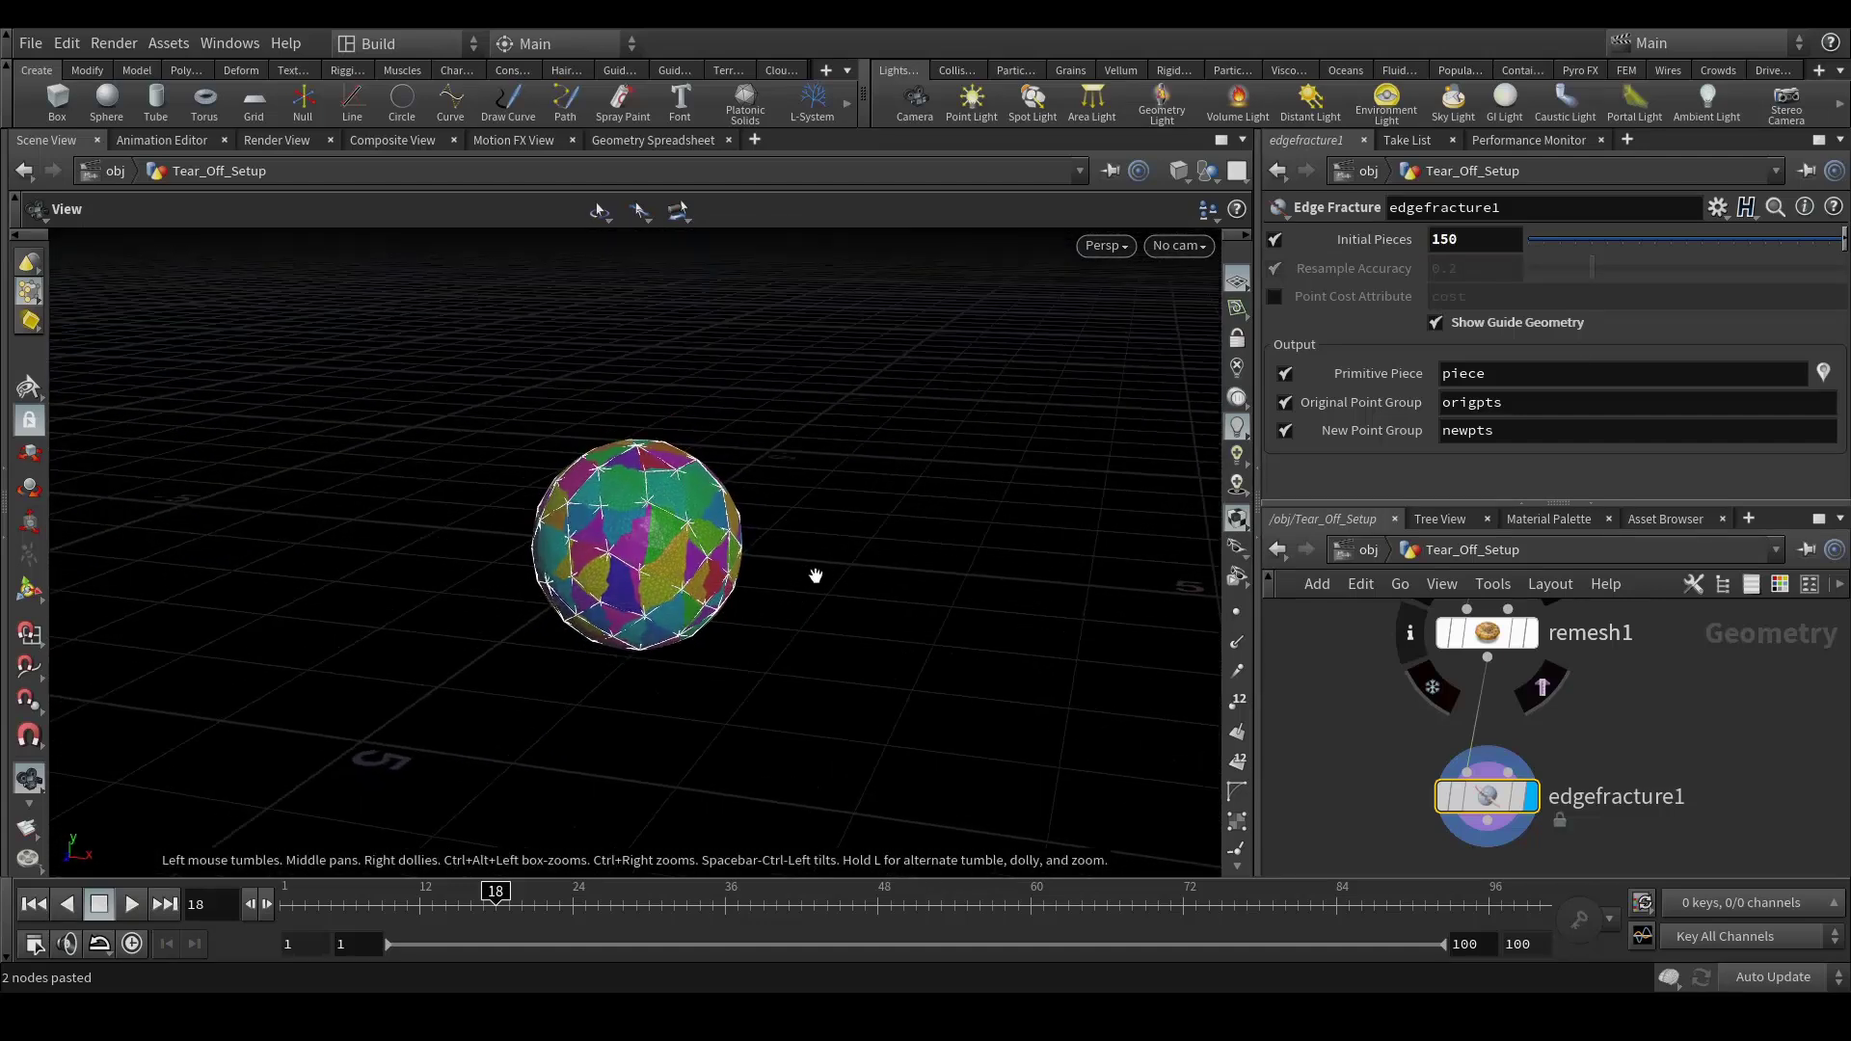
{"action": "double_click", "coordinate": [1488, 797]}
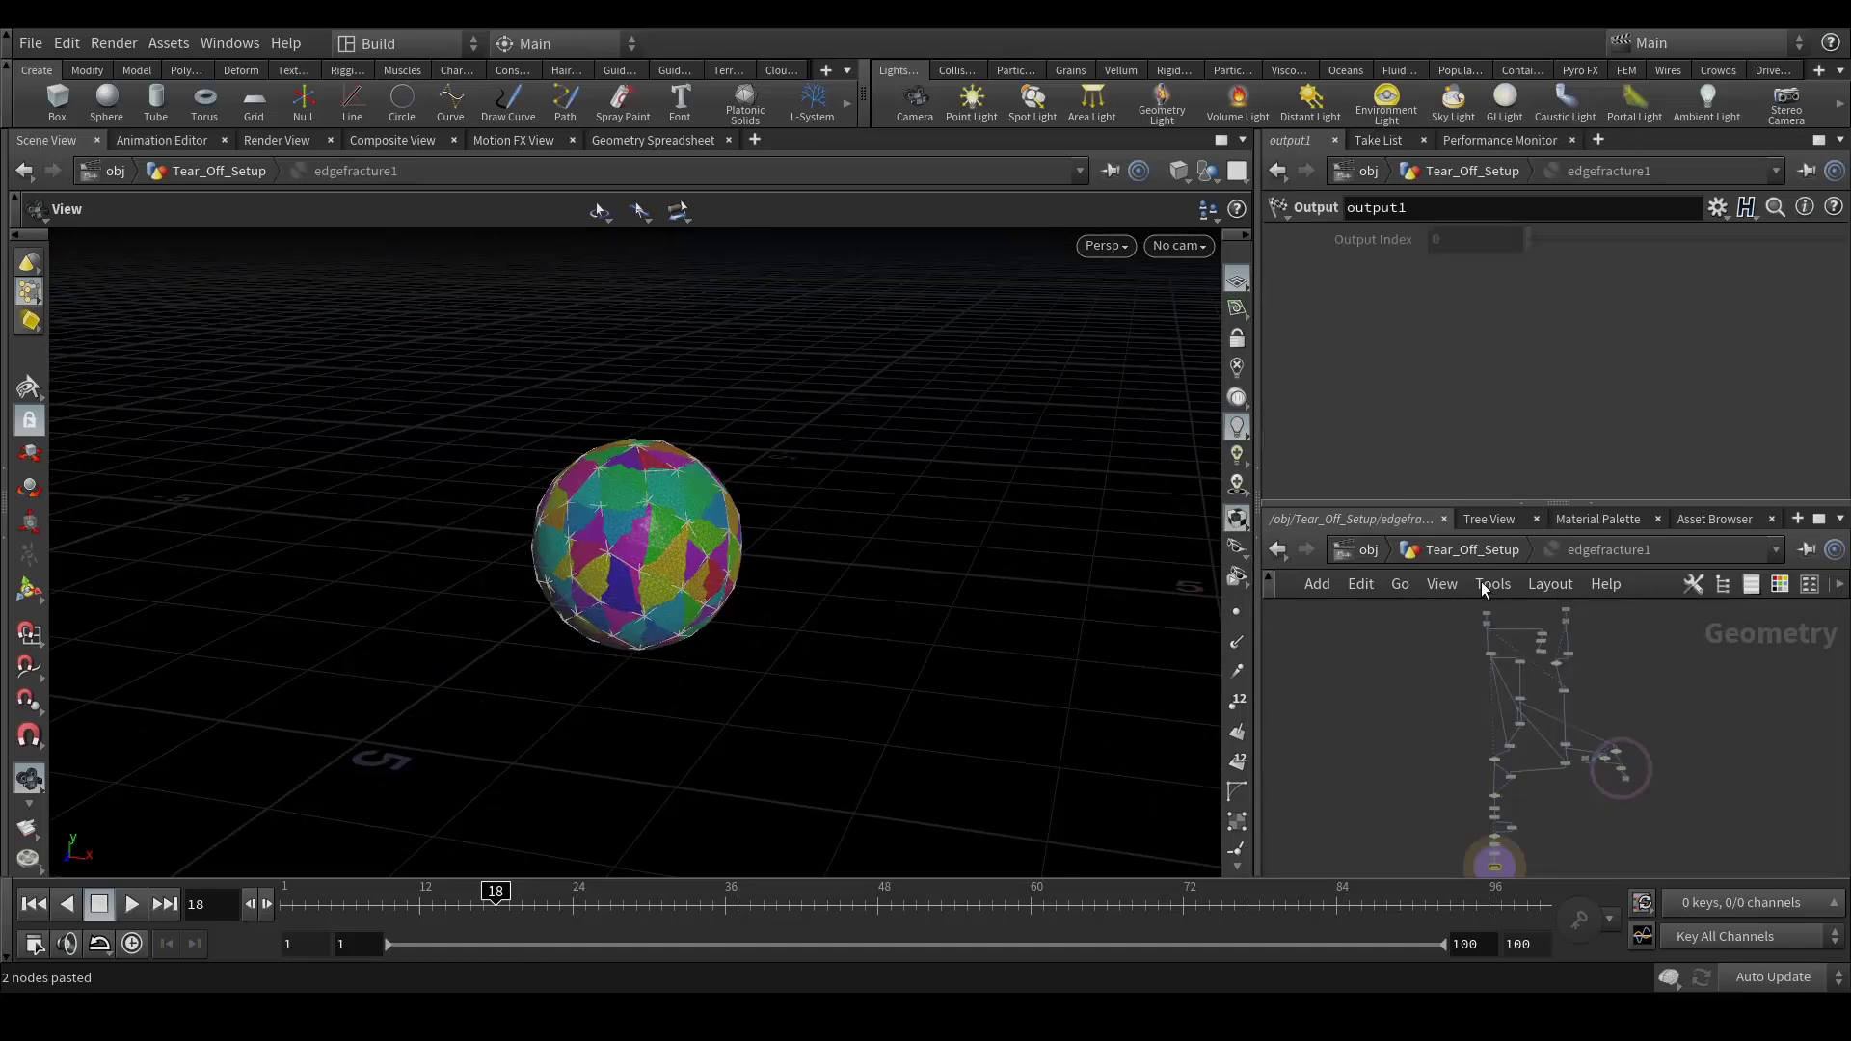
{"action": "left_click", "coordinate": [1443, 547]}
Set the Uniform Scale of the Tear_Off sphere to 1.01.
{"action": "middle_click_drag", "start_coordinate": [1697, 727], "coordinate": [1607, 633]}
{"action": "scroll", "coordinate": [1643, 649], "scroll_direction": "down", "scroll_amount": 3}
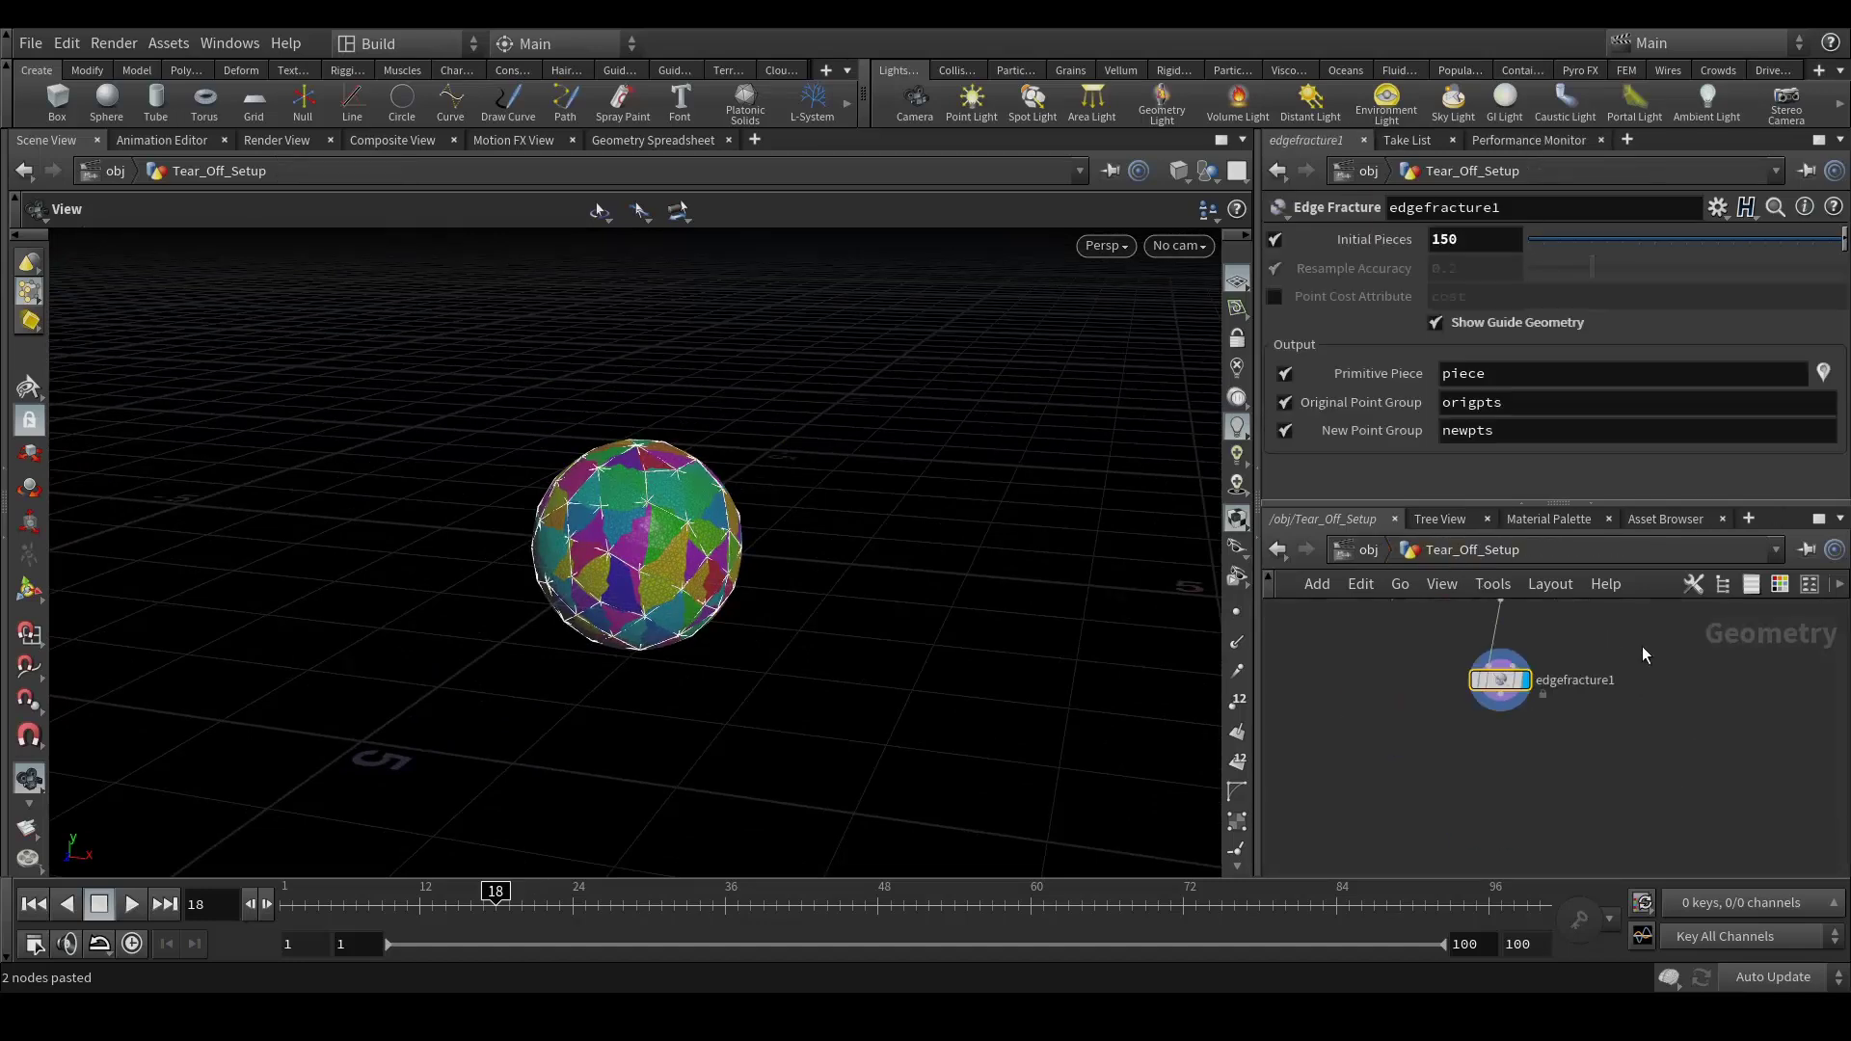
{"action": "middle_click_drag", "start_coordinate": [1655, 798], "coordinate": [1640, 791]}
{"action": "scroll", "coordinate": [1587, 726], "scroll_direction": "up", "scroll_amount": 2}
{"action": "middle_click_drag", "start_coordinate": [1588, 664], "coordinate": [1662, 806]}
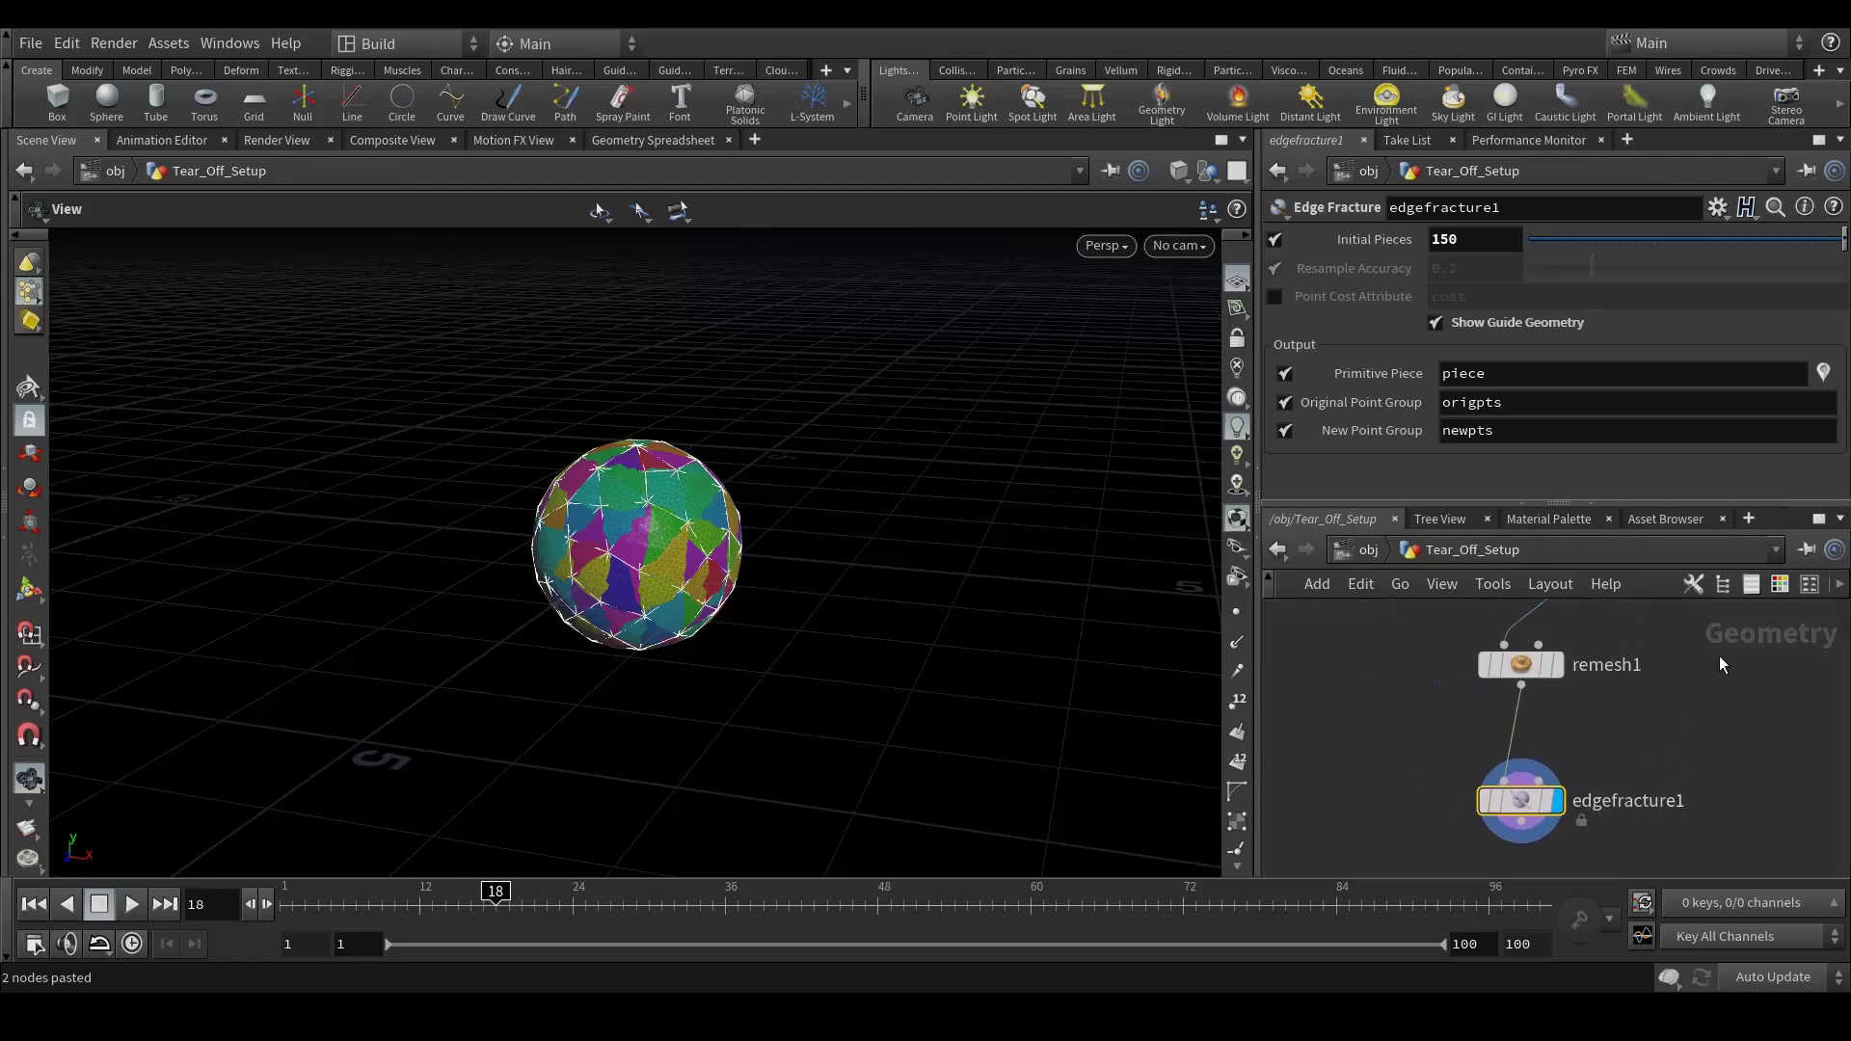
{"action": "middle_click_drag", "start_coordinate": [1716, 646], "coordinate": [1654, 862]}
{"action": "middle_click_drag", "start_coordinate": [1670, 675], "coordinate": [1657, 744]}
{"action": "scroll", "coordinate": [1660, 752], "scroll_direction": "up", "scroll_amount": 3}
{"action": "scroll", "coordinate": [1639, 752], "scroll_direction": "down", "scroll_amount": 2}
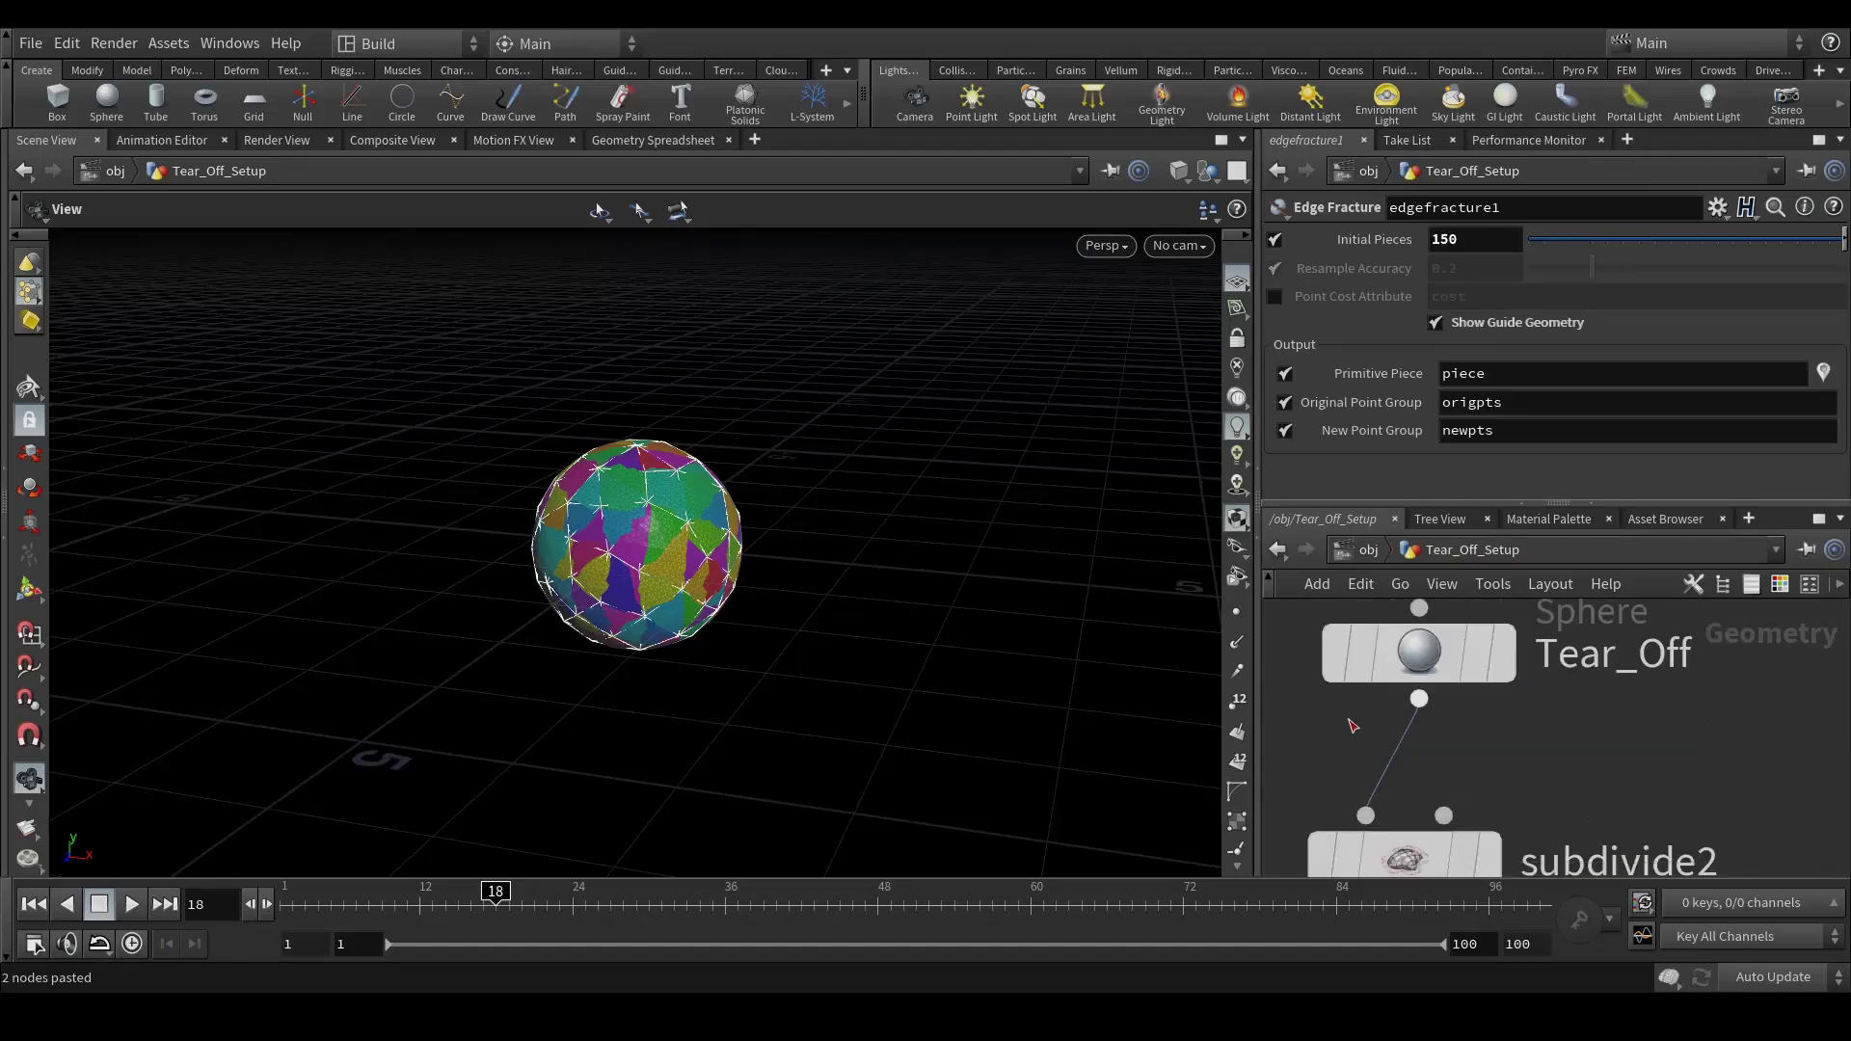
{"action": "left_click", "coordinate": [1417, 651]}
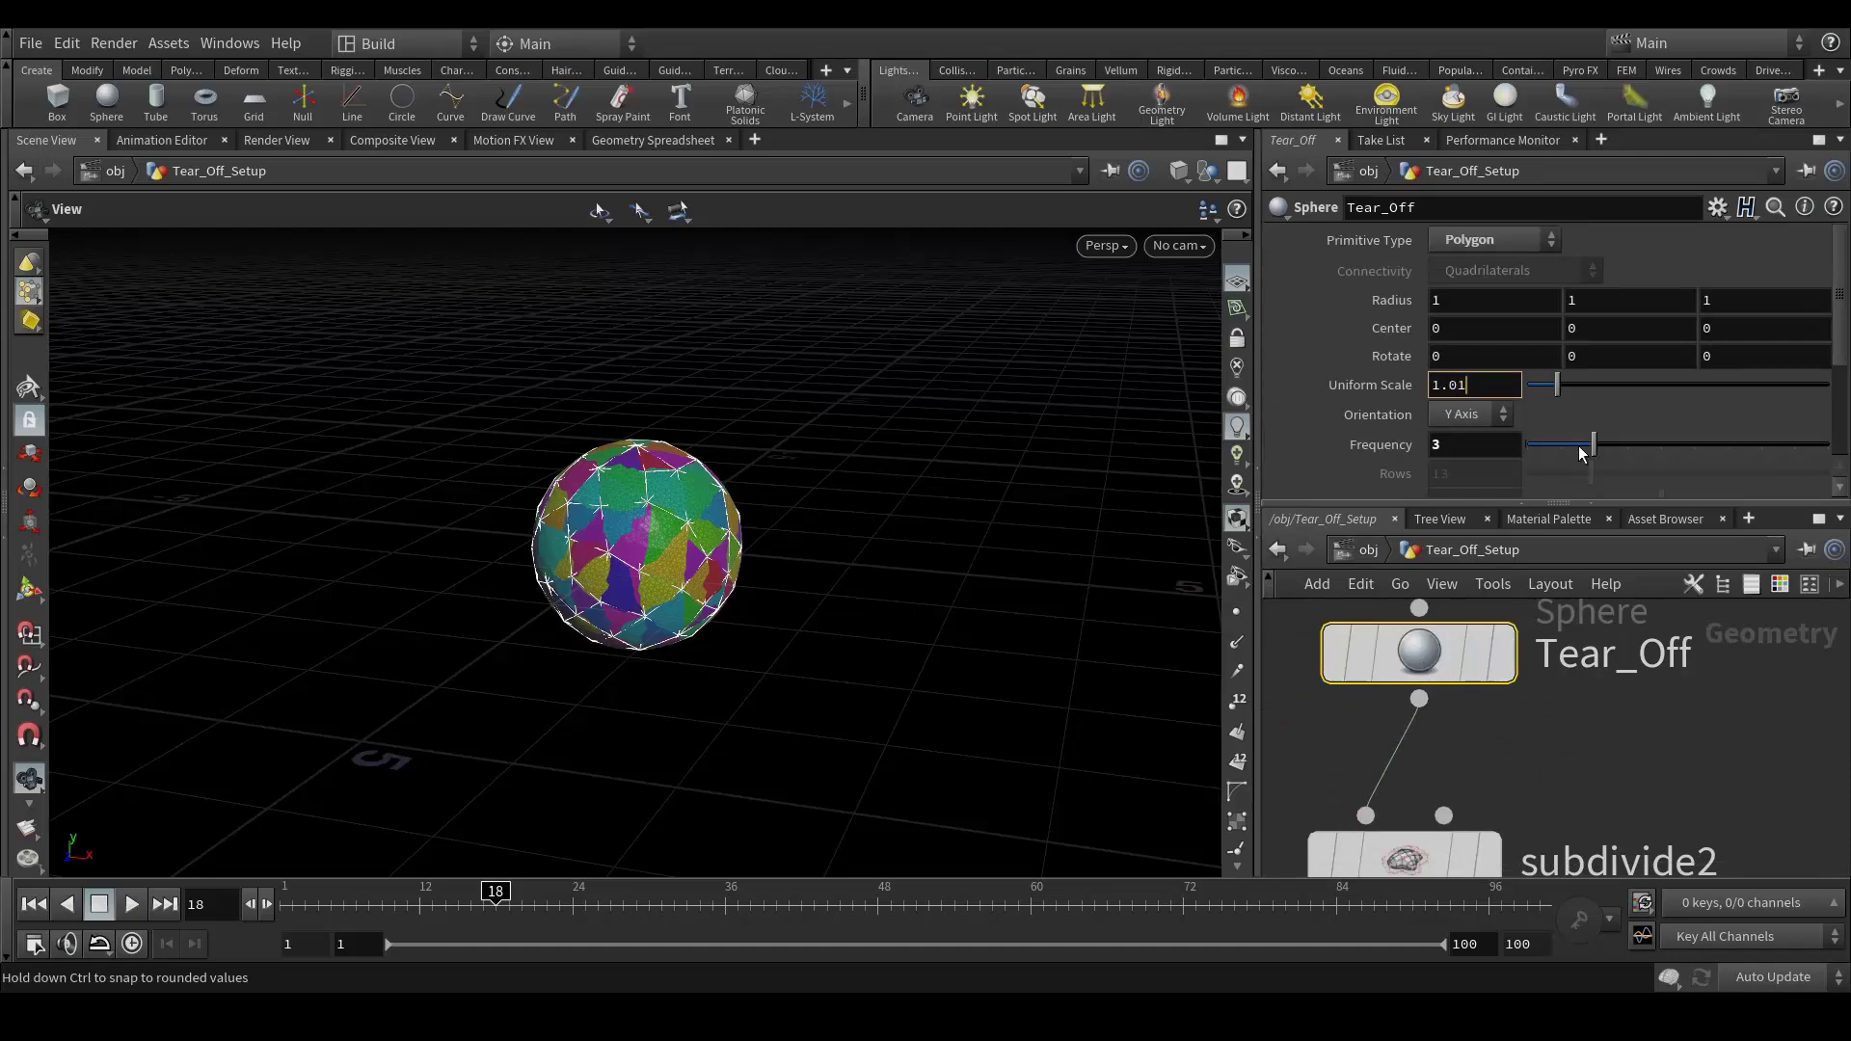
{"action": "key", "text": "Return"}
Turn off the colored piece visualization on the Edge Fracture node, keeping its guide geometry shown.
{"action": "scroll", "coordinate": [1658, 708], "scroll_direction": "down", "scroll_amount": 4}
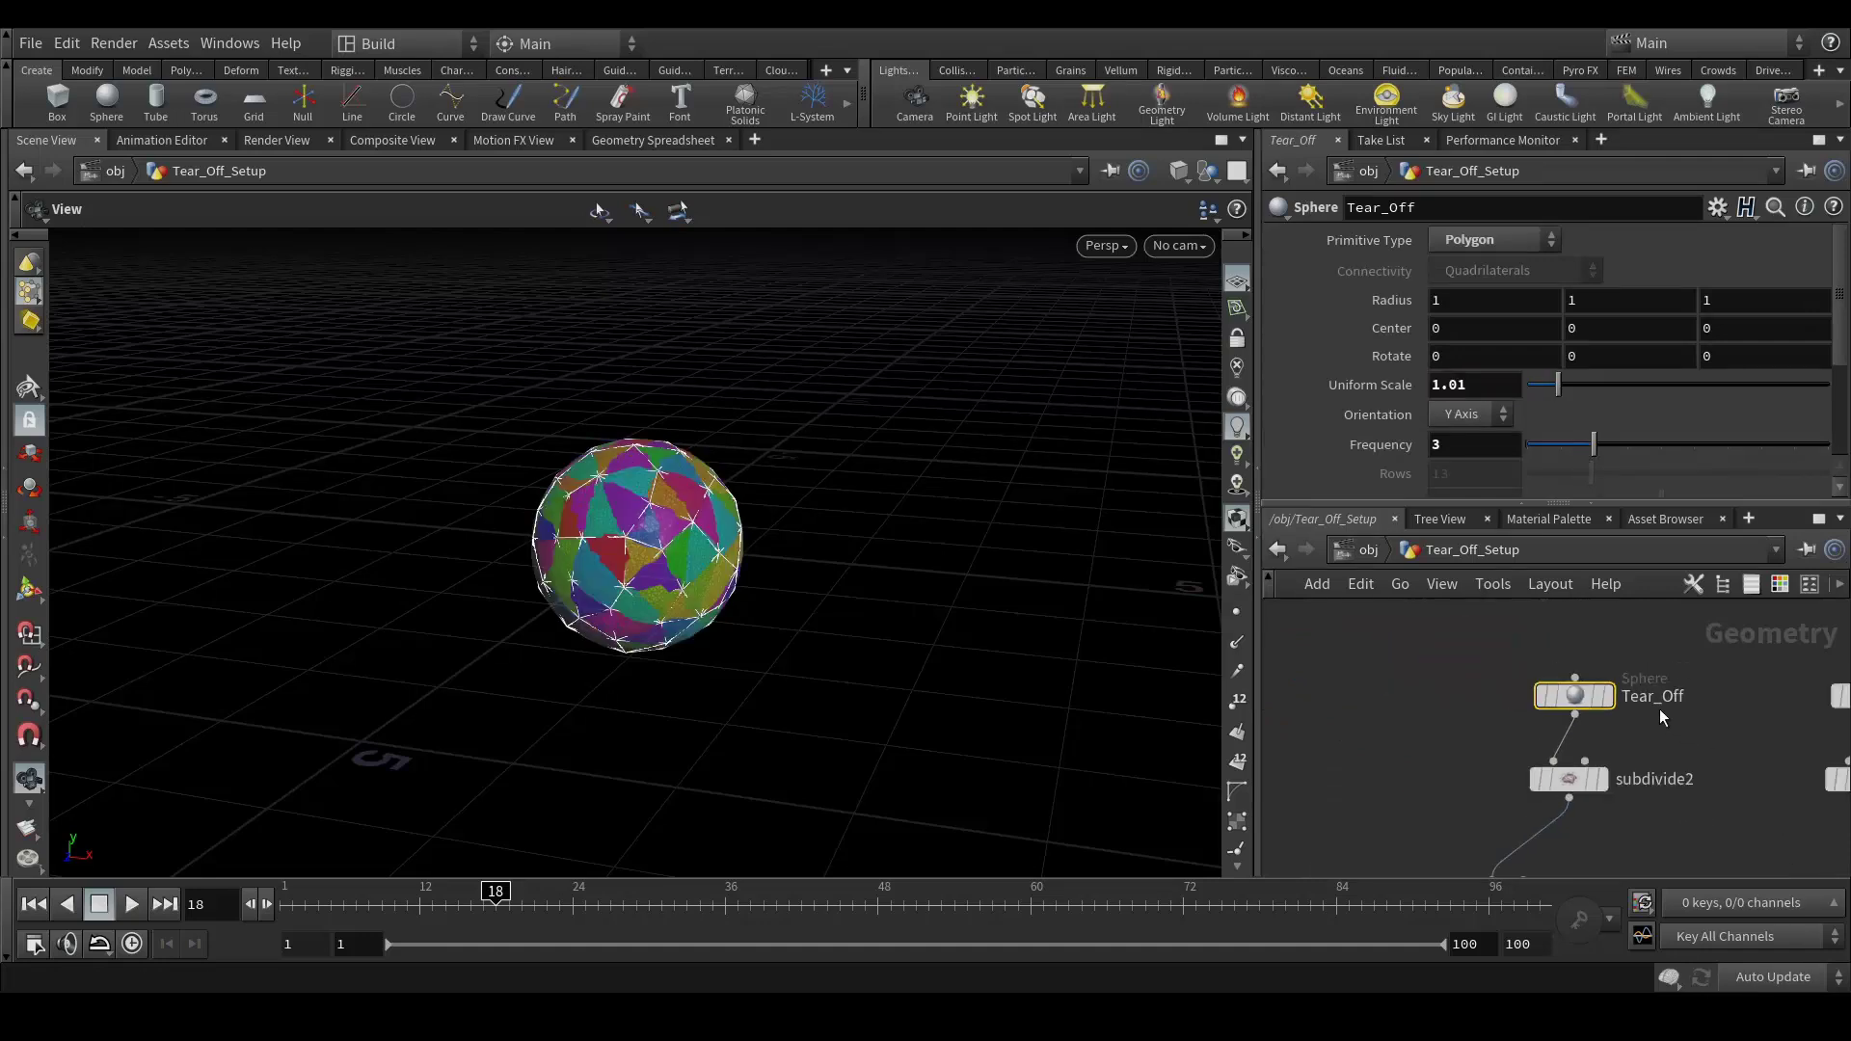
{"action": "scroll", "coordinate": [1658, 708], "scroll_direction": "down", "scroll_amount": 3}
{"action": "scroll", "coordinate": [1685, 815], "scroll_direction": "up", "scroll_amount": 4}
{"action": "middle_click_drag", "start_coordinate": [1690, 843], "coordinate": [1736, 653]}
{"action": "scroll", "coordinate": [1664, 722], "scroll_direction": "up", "scroll_amount": 3}
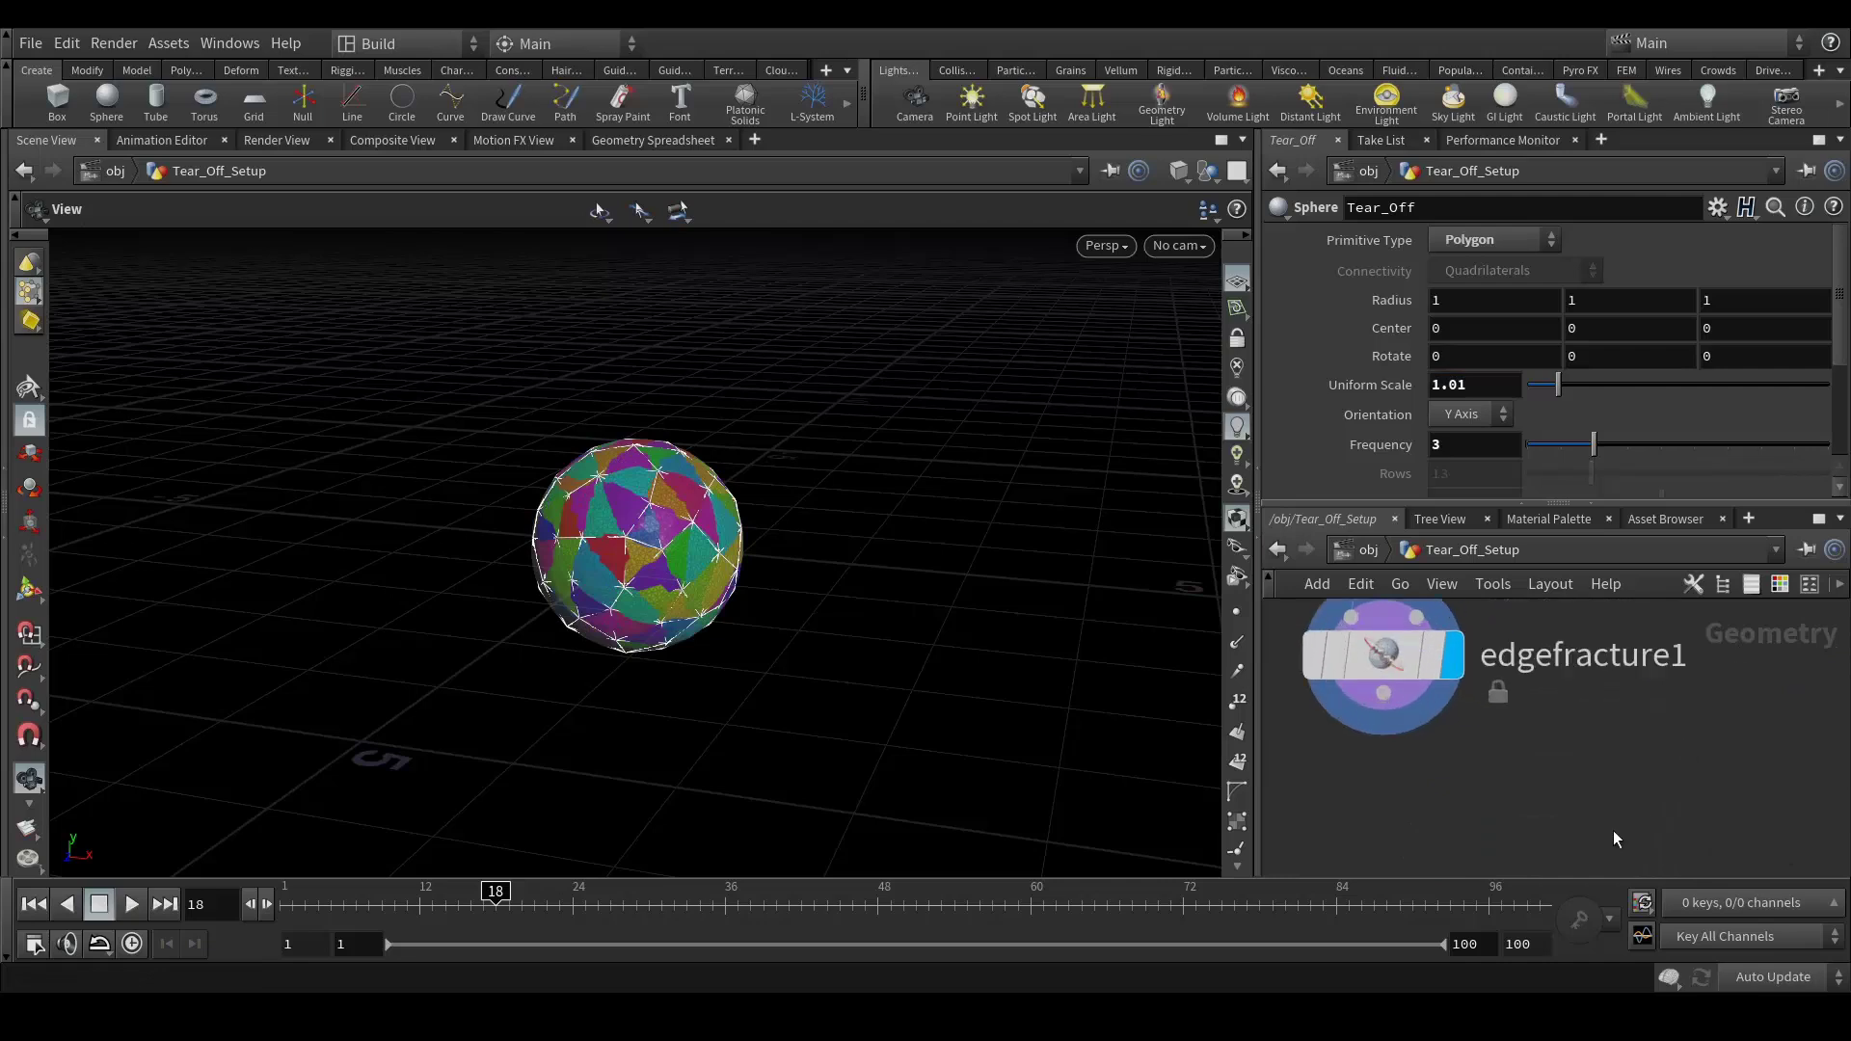
{"action": "scroll", "coordinate": [1654, 760], "scroll_direction": "down", "scroll_amount": 4}
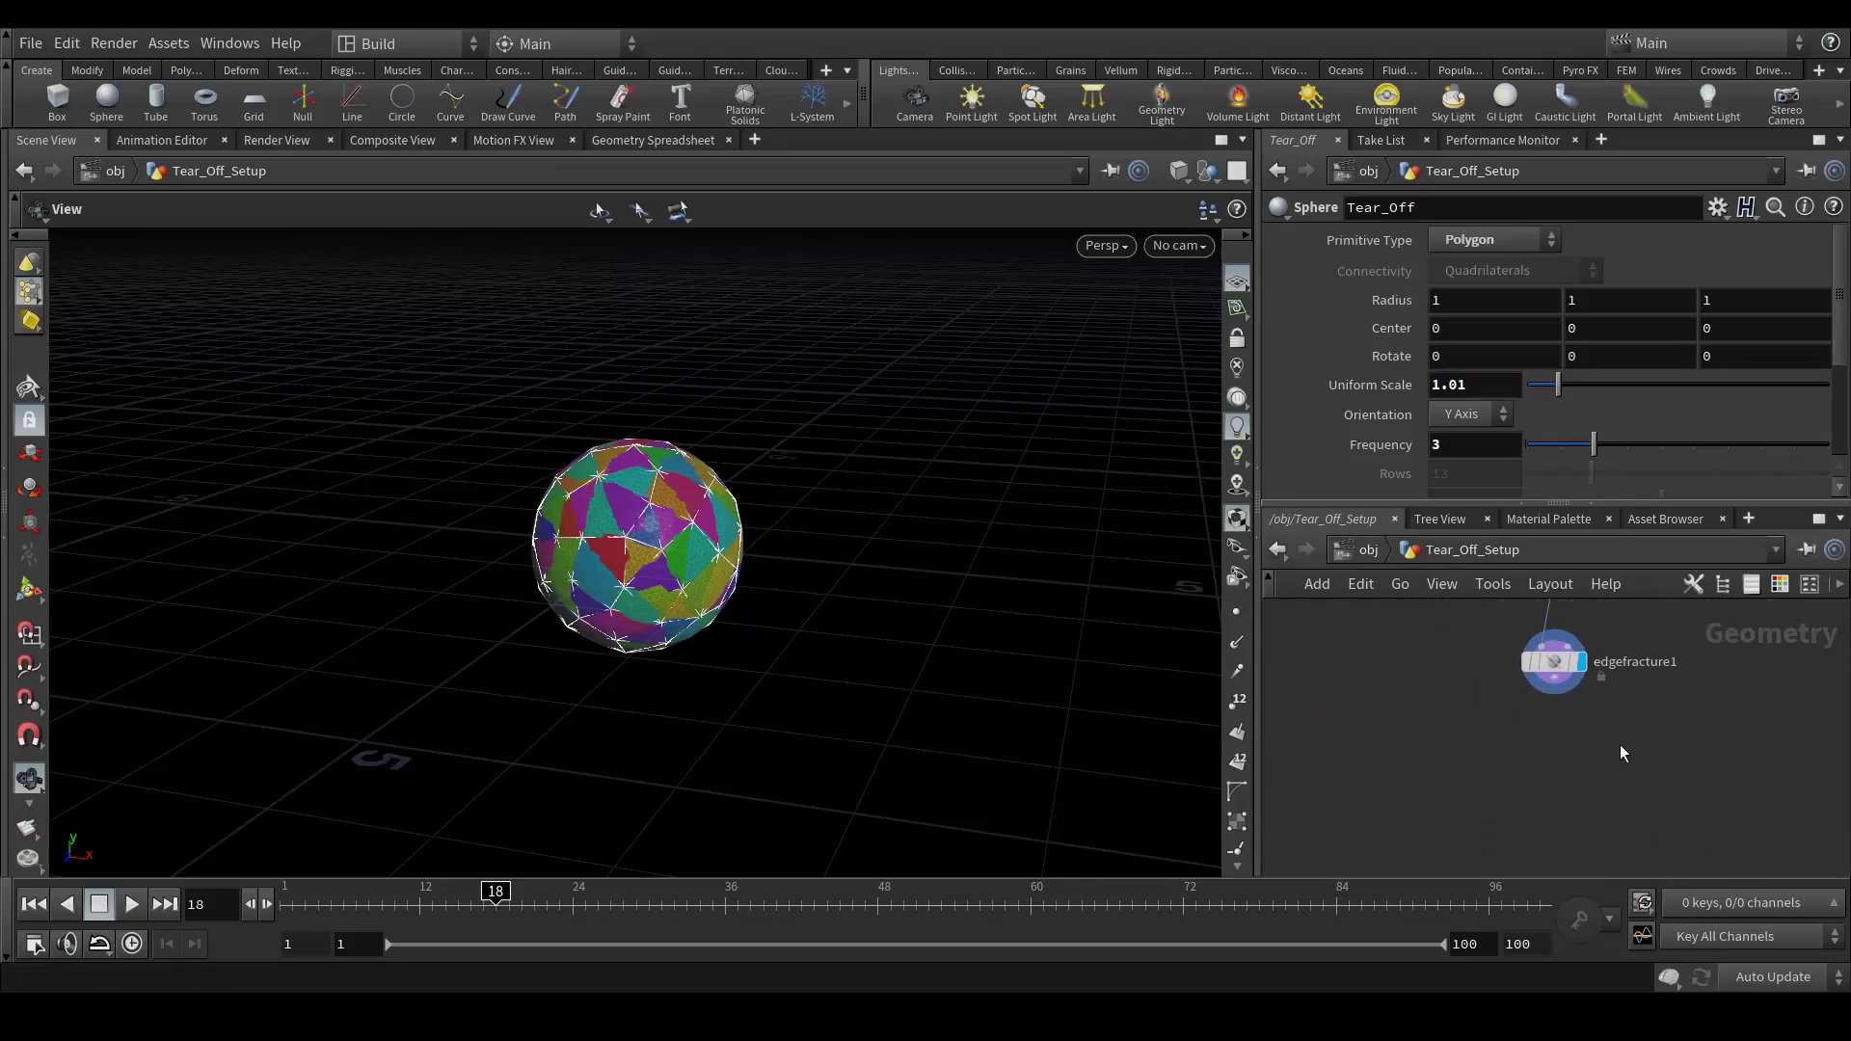
{"action": "middle_click_drag", "start_coordinate": [1619, 744], "coordinate": [1612, 786]}
{"action": "left_click", "coordinate": [1557, 704]}
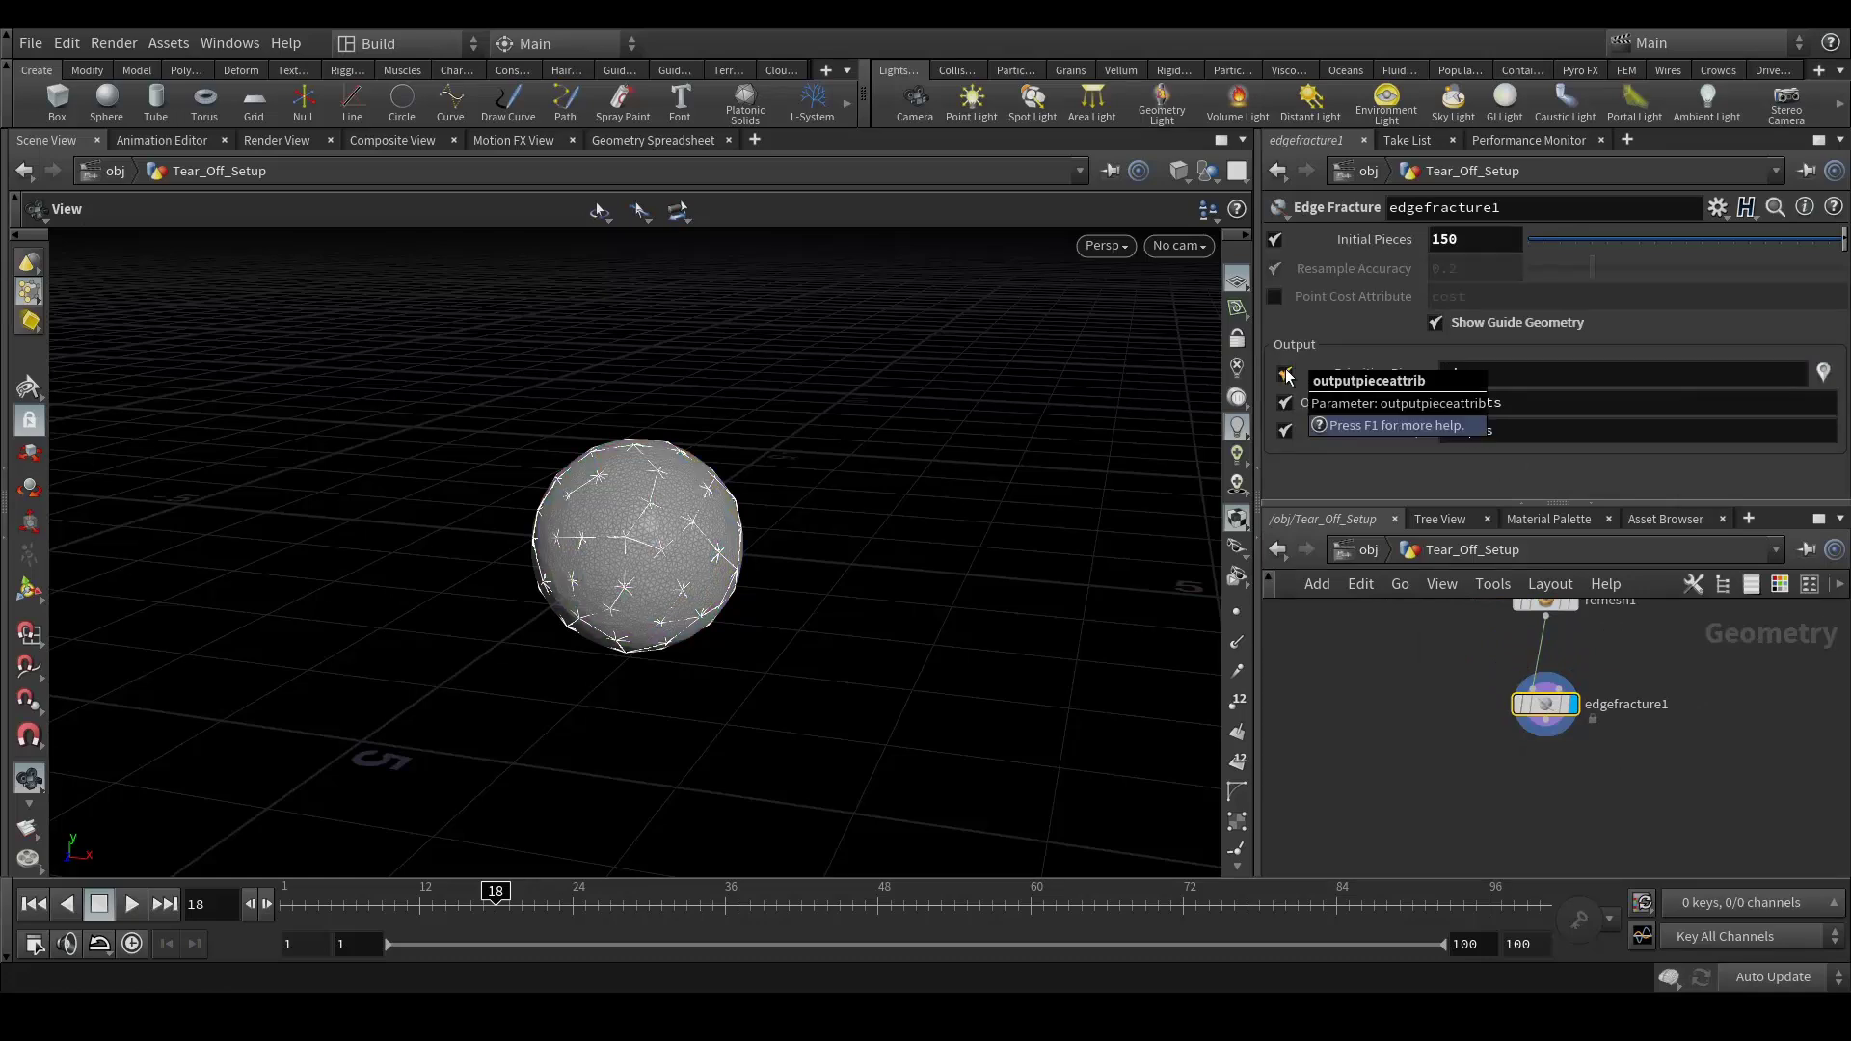
{"action": "left_click", "coordinate": [1436, 322]}
{"action": "left_click", "coordinate": [1439, 322]}
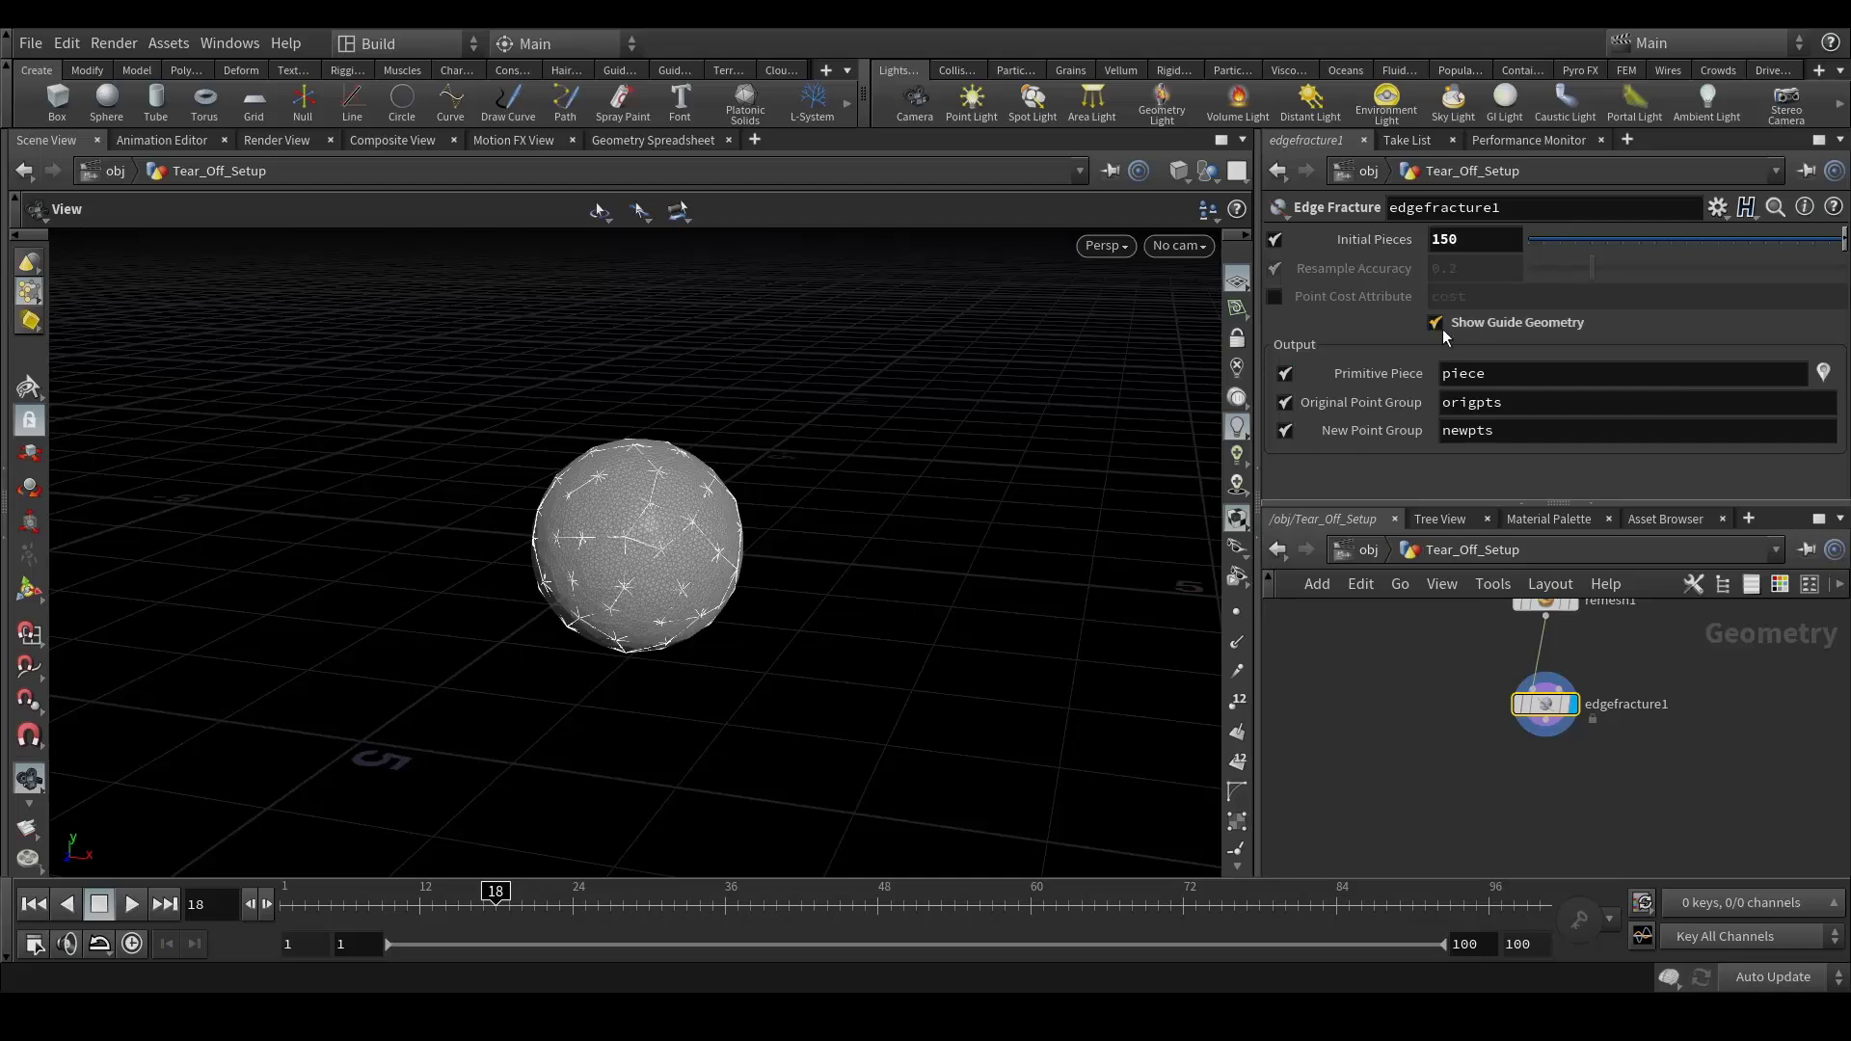
Add a Vellum Configure Cloth node below the Edge Fracture node.
{"action": "middle_click_drag", "start_coordinate": [1582, 751], "coordinate": [1518, 756]}
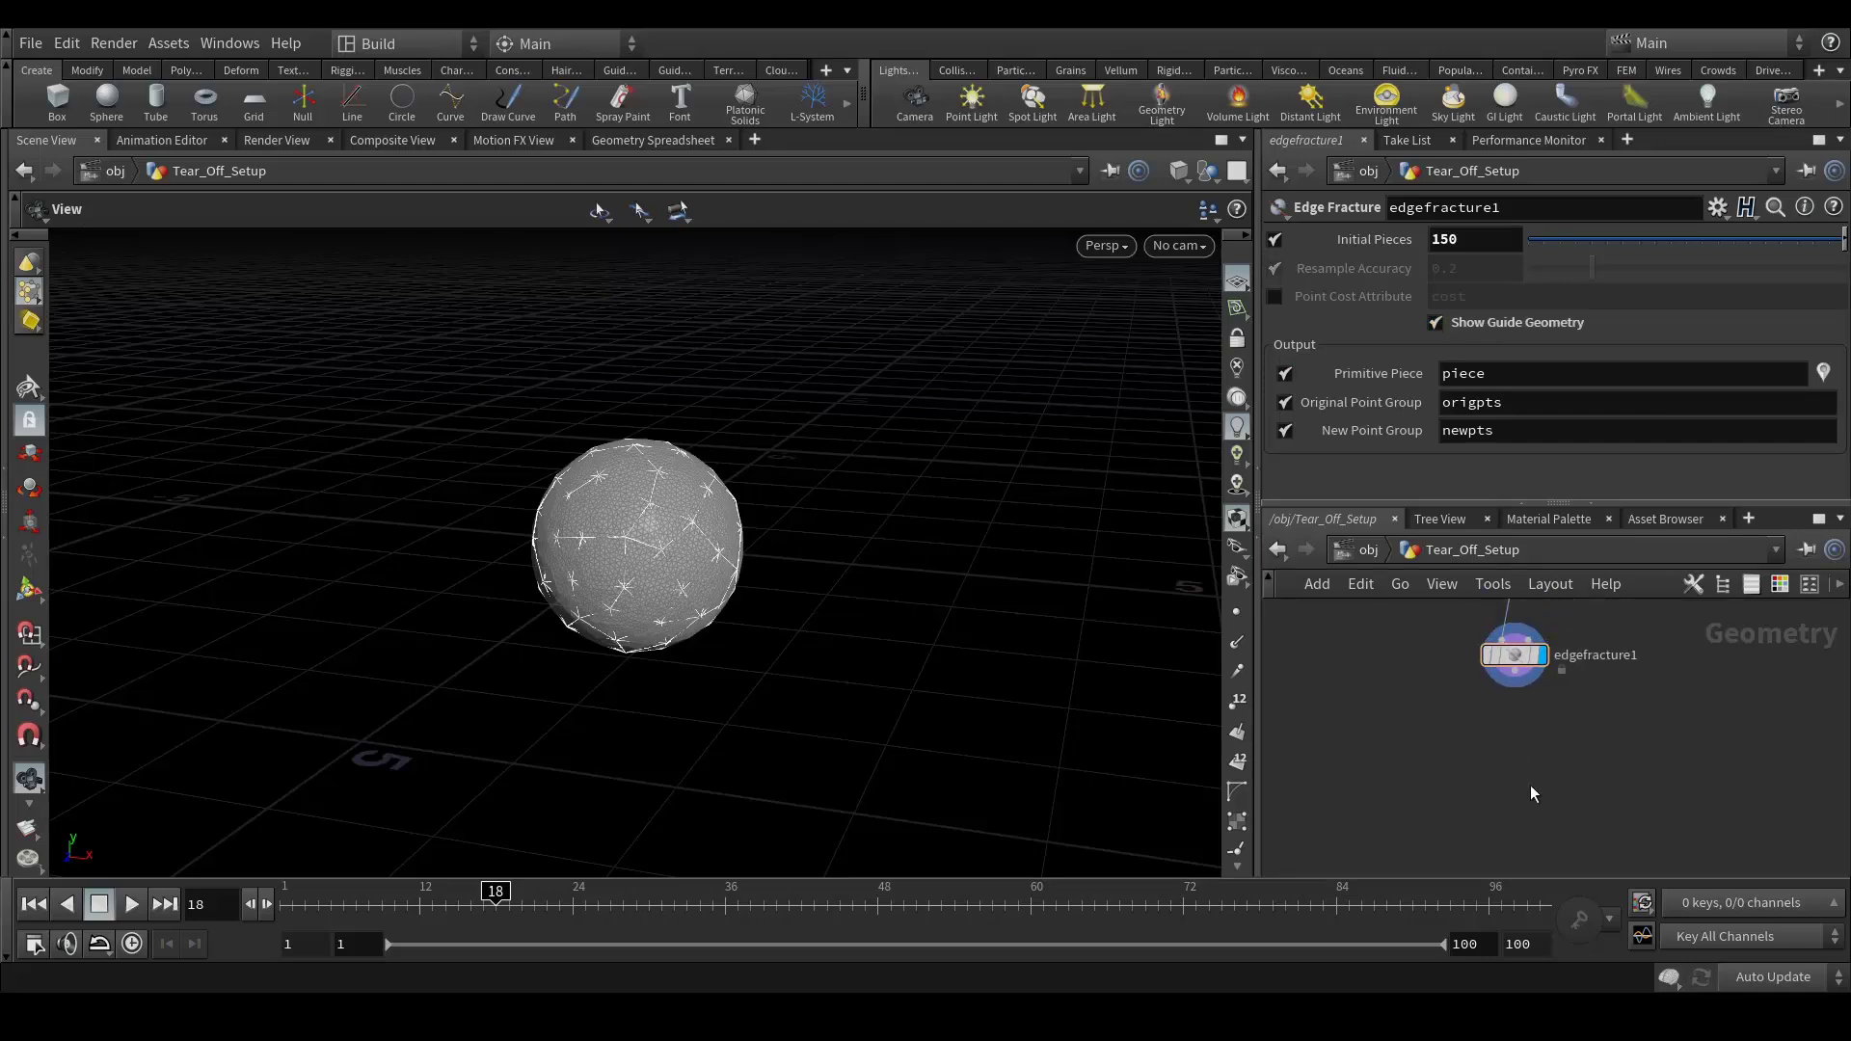
{"action": "key", "text": "Tab"}
{"action": "type", "text": "vellum"}
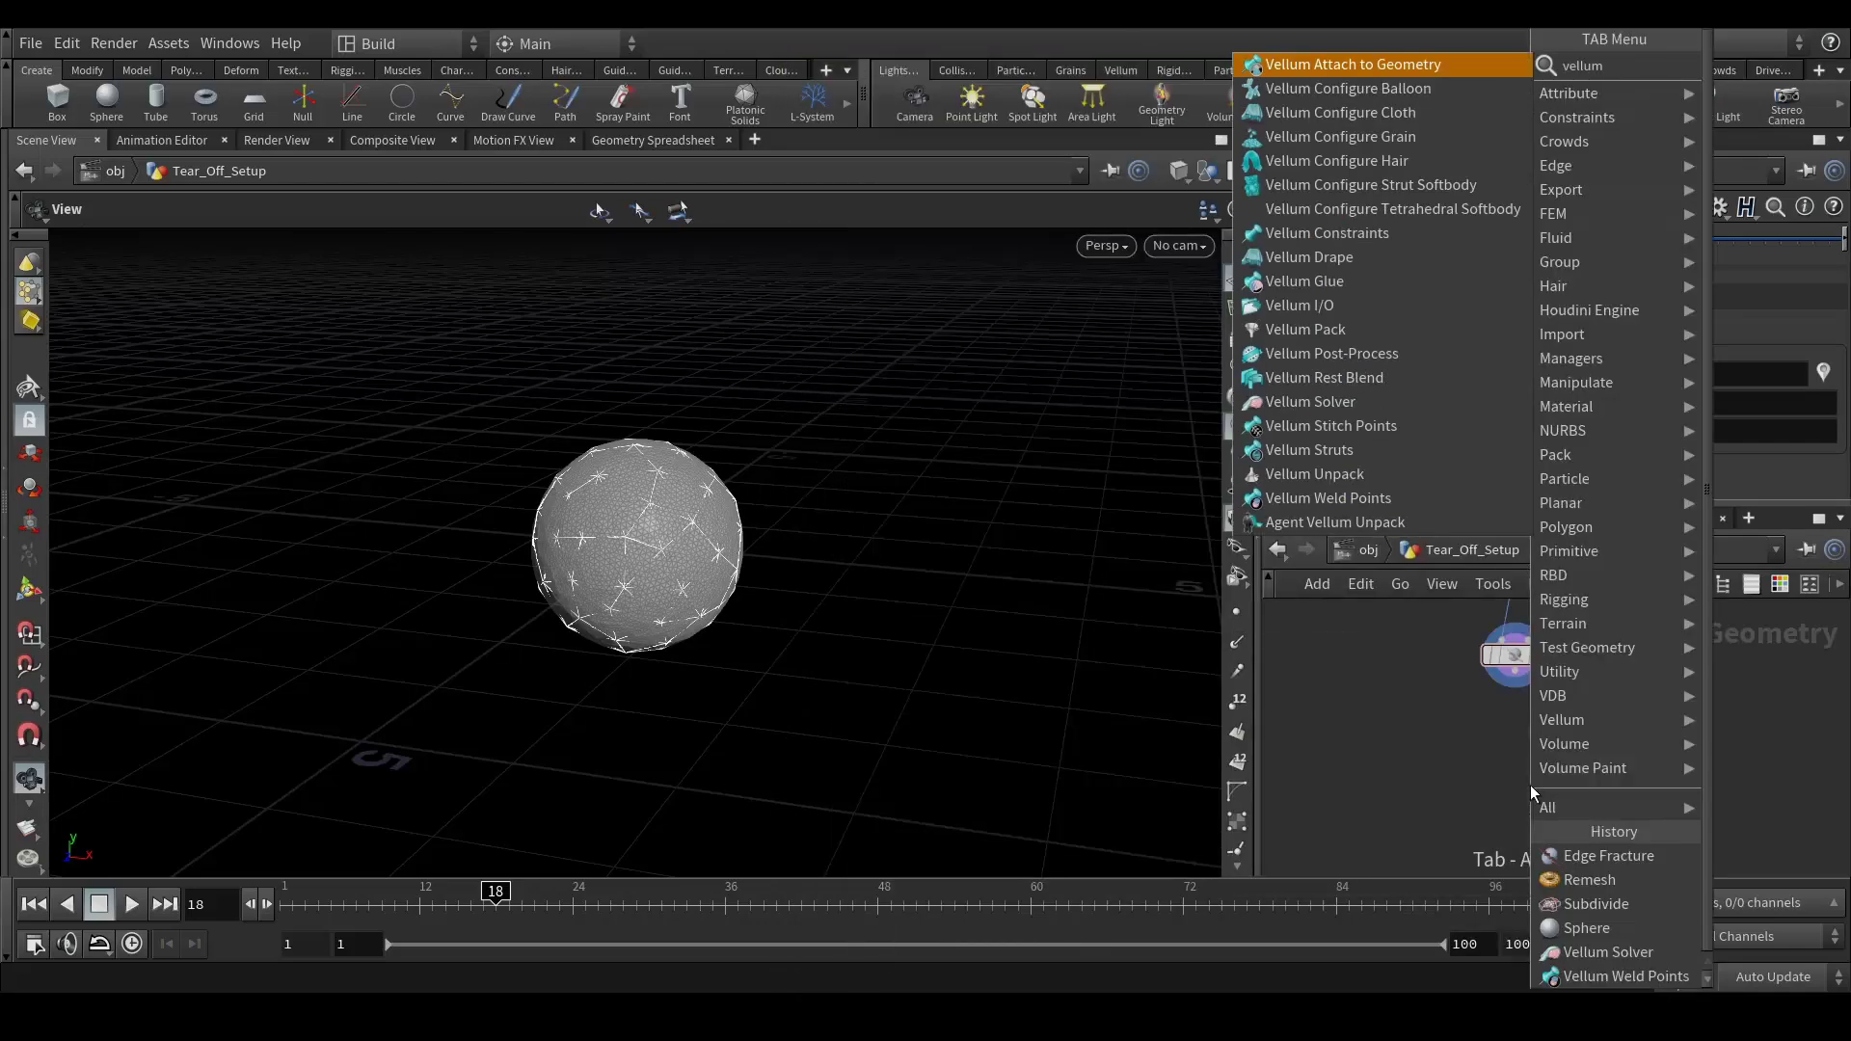
{"action": "type", "text": "clo"}
{"action": "key", "text": "Return"}
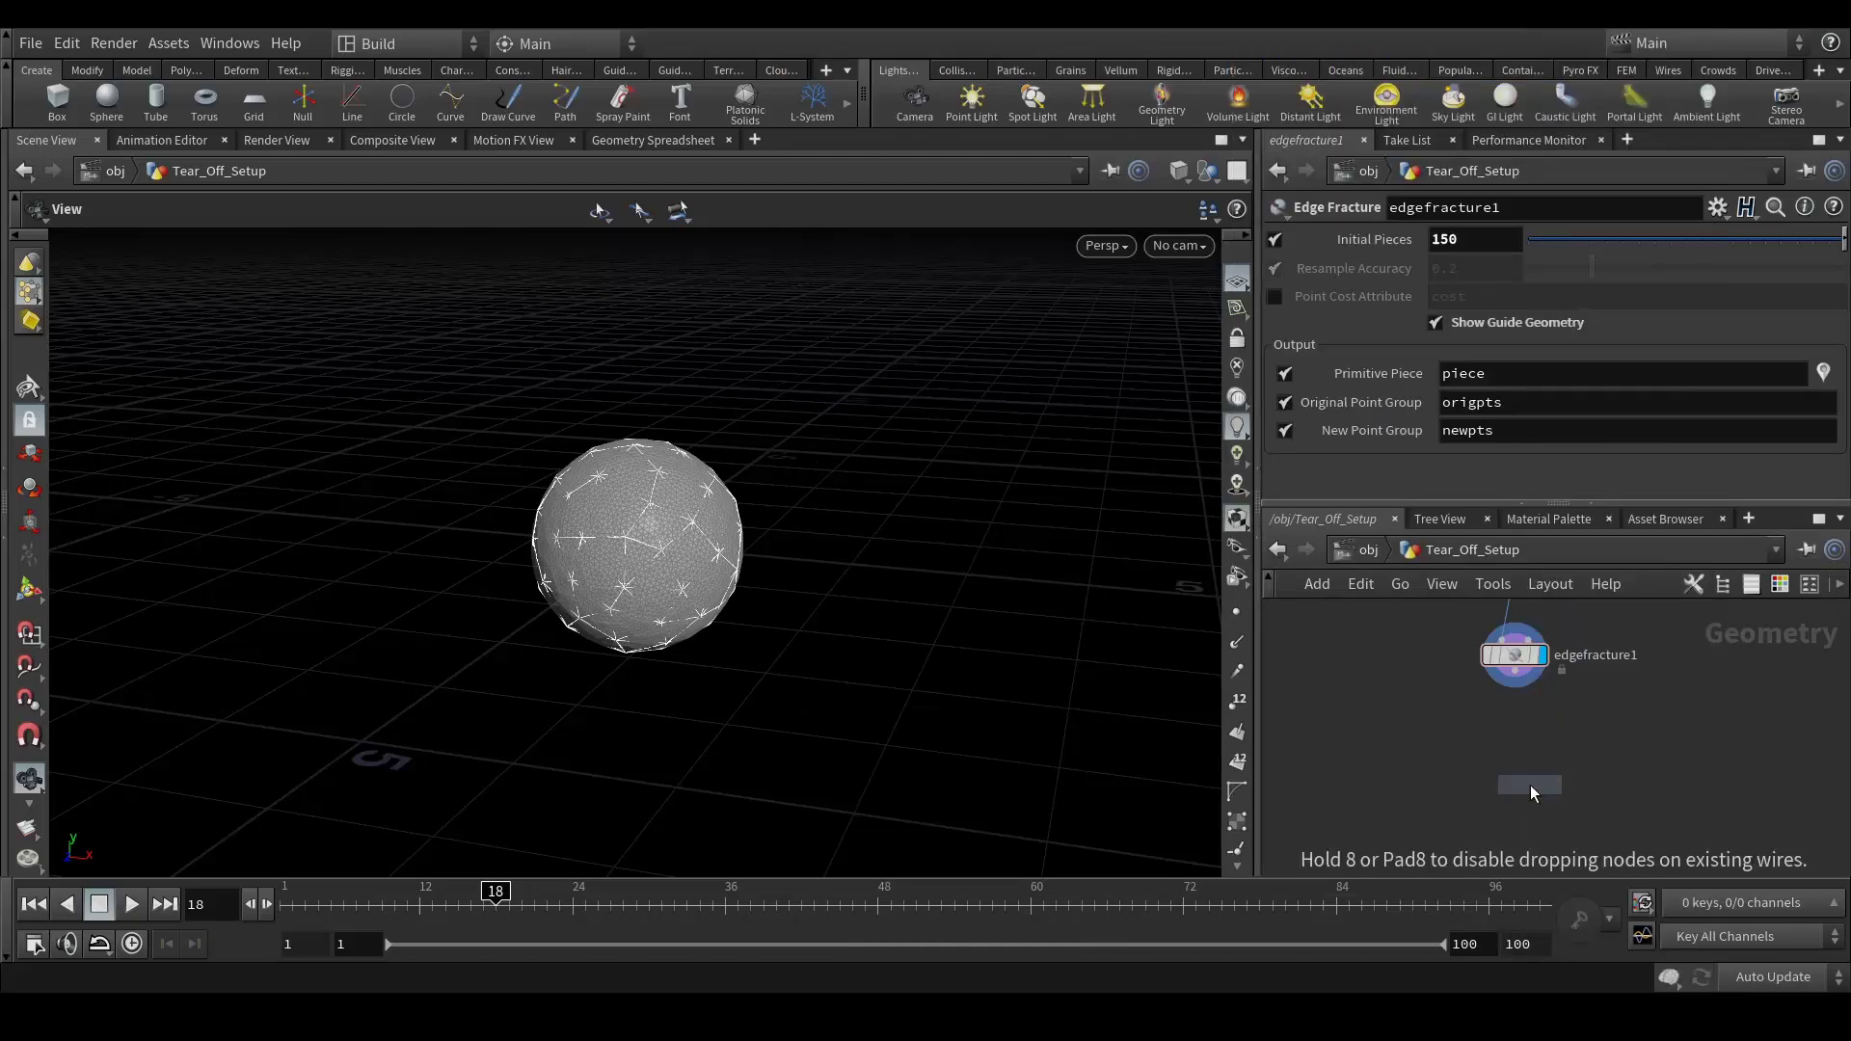
{"action": "left_click", "coordinate": [1530, 784]}
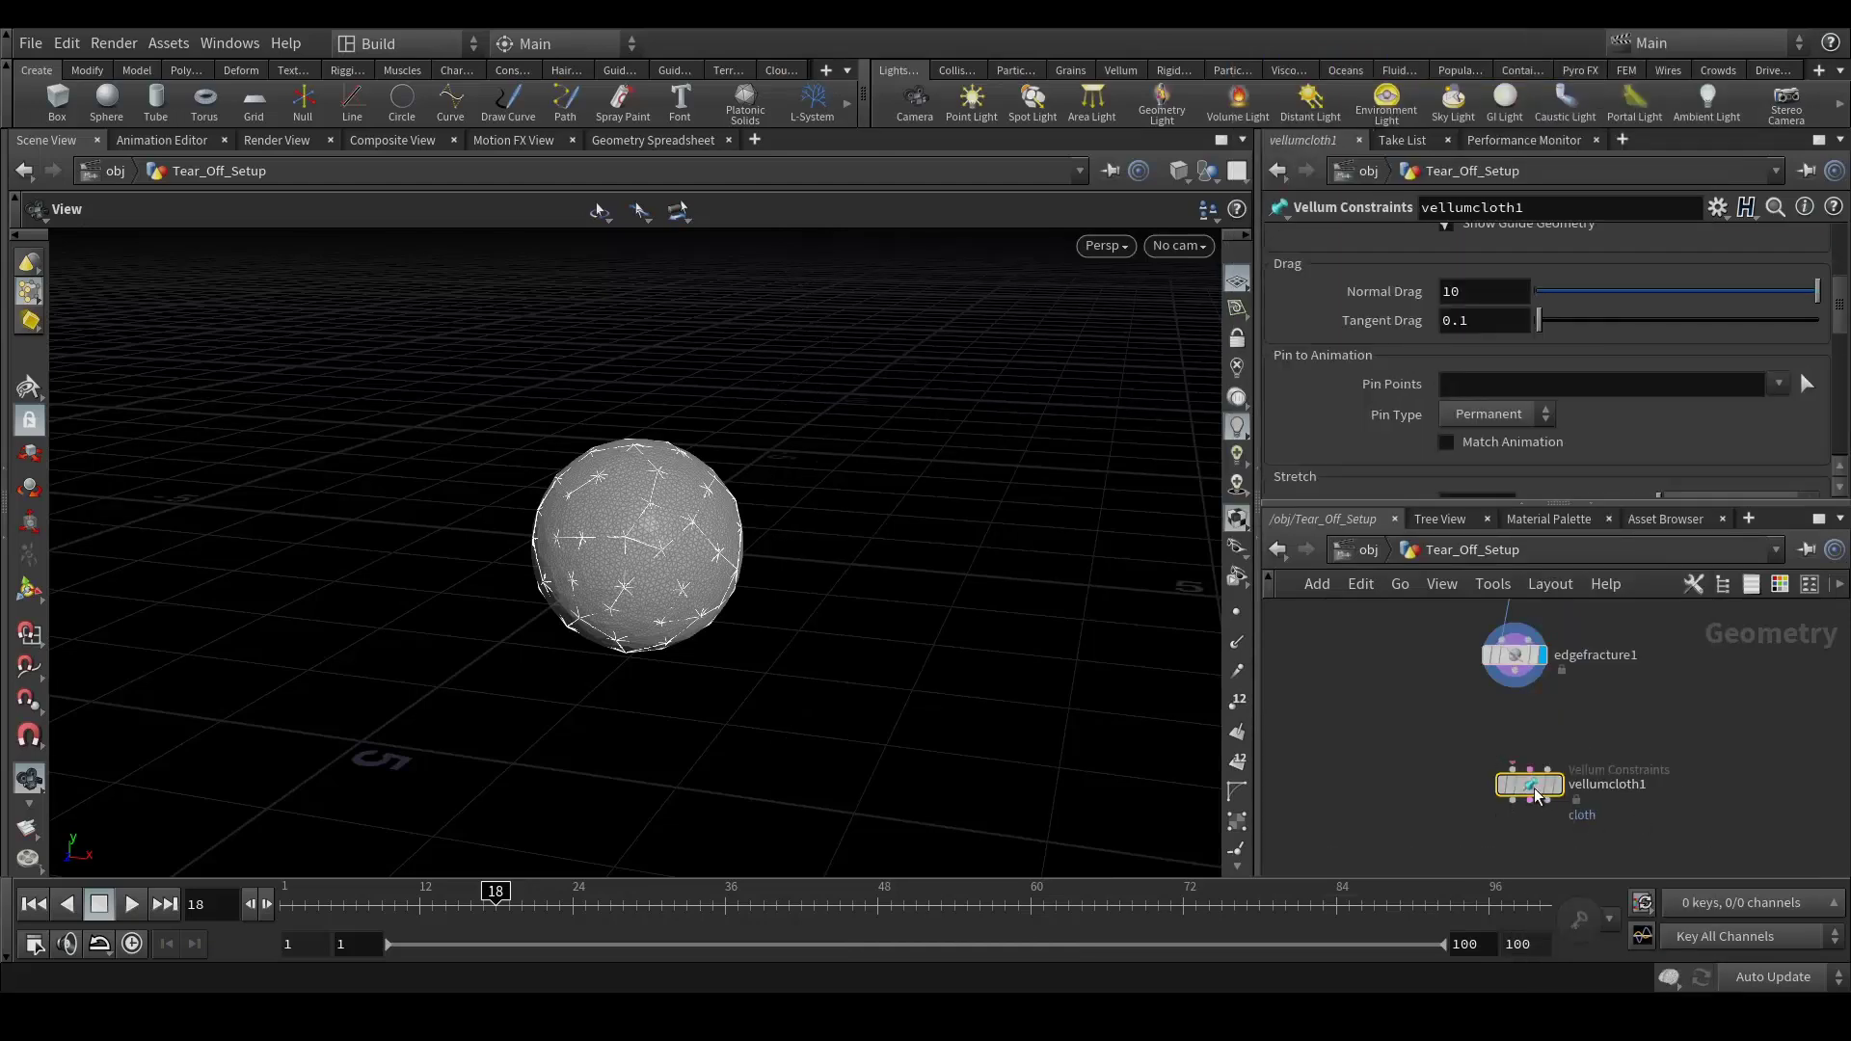
Add a Vellum Weld Points node and line it up beneath the Vellum cloth node.
{"action": "key", "text": "Tab"}
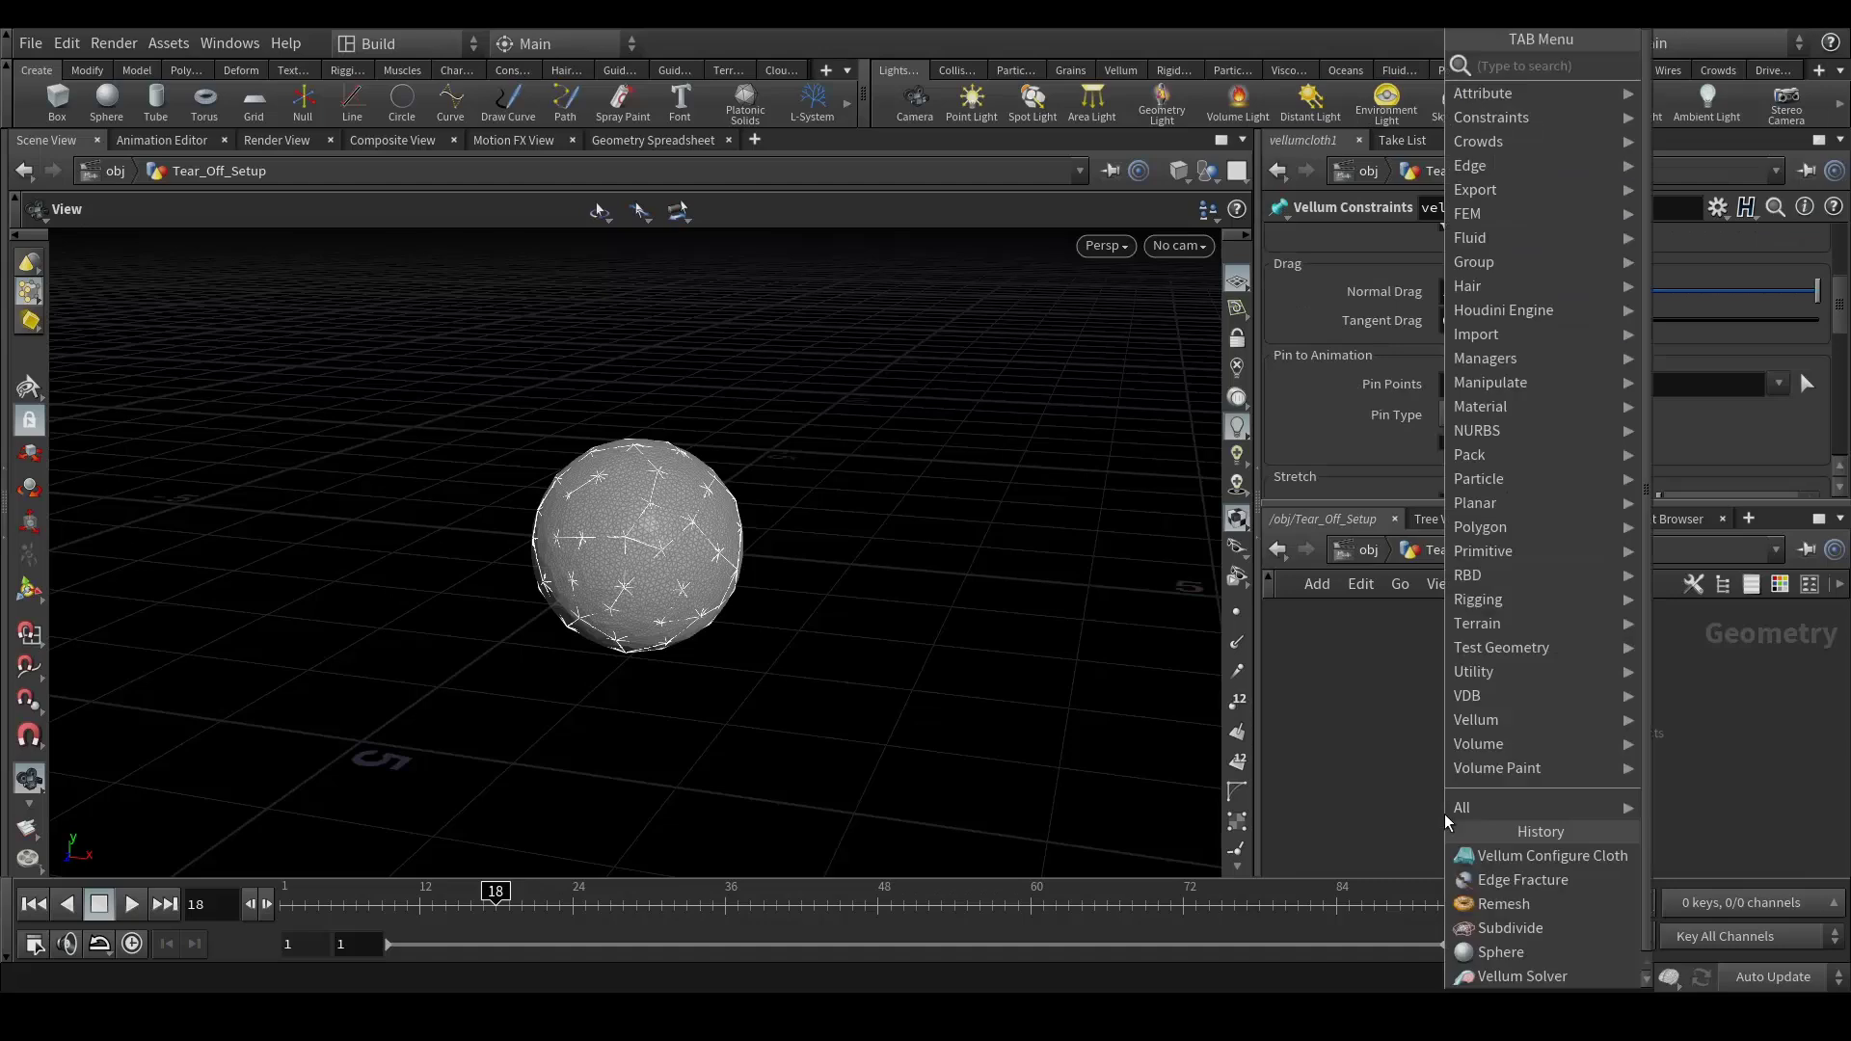
{"action": "type", "text": "vellu"}
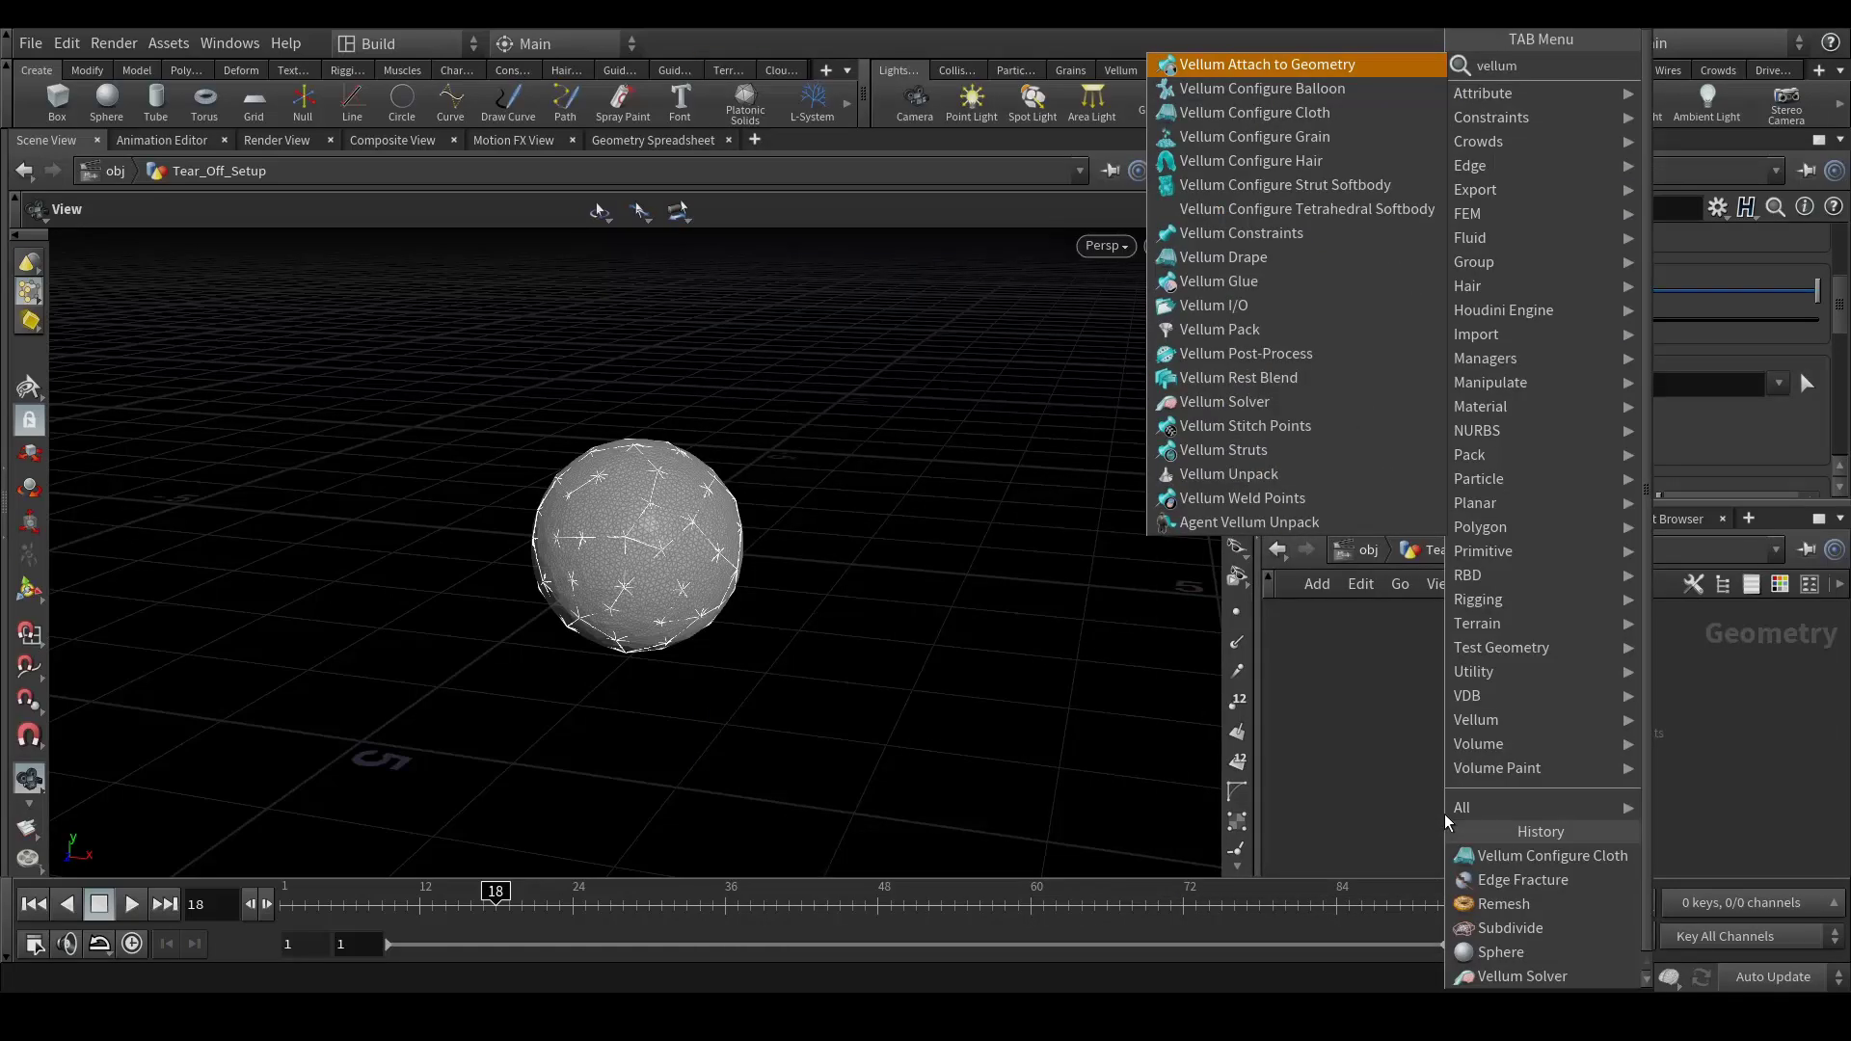
{"action": "type", "text": "mwe"}
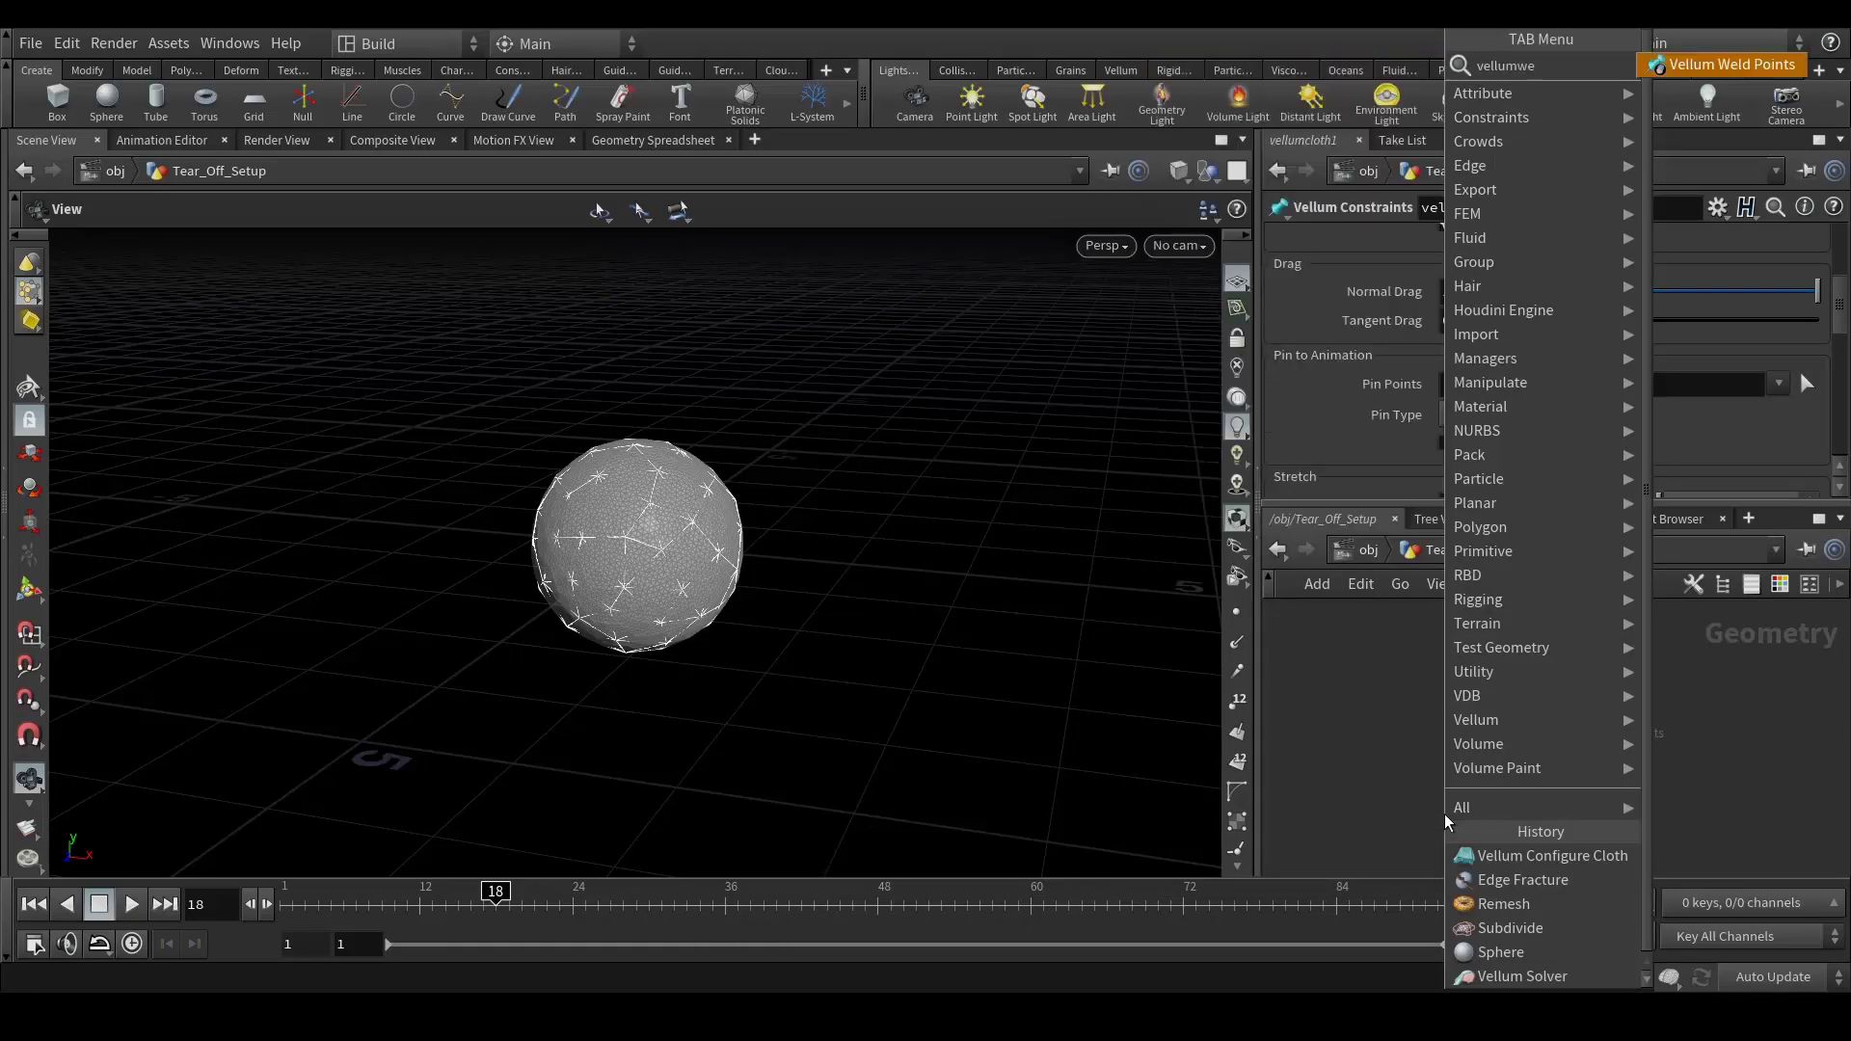
{"action": "key", "text": "Return"}
{"action": "left_click", "coordinate": [1444, 813]}
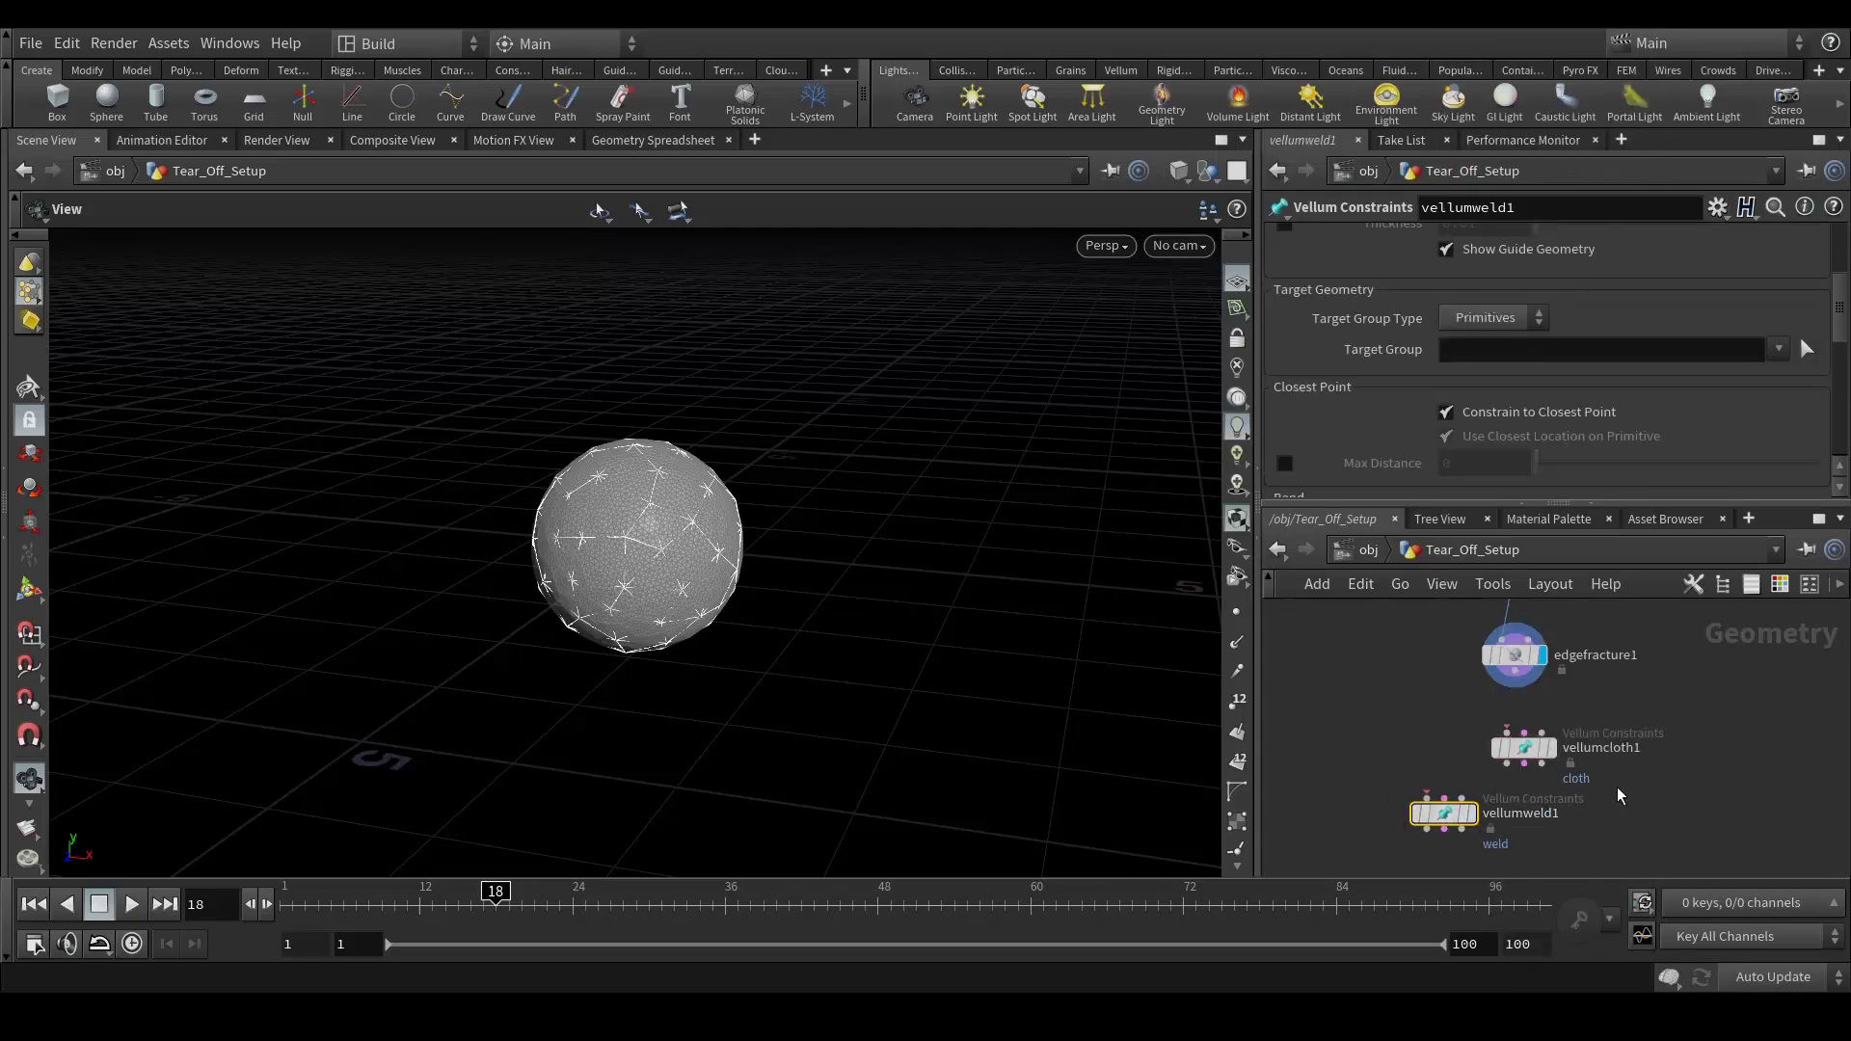
{"action": "left_click_drag", "start_coordinate": [1447, 727], "coordinate": [1514, 740]}
{"action": "scroll", "coordinate": [1604, 746], "scroll_direction": "up", "scroll_amount": 4}
{"action": "scroll", "coordinate": [1614, 742], "scroll_direction": "down", "scroll_amount": 3}
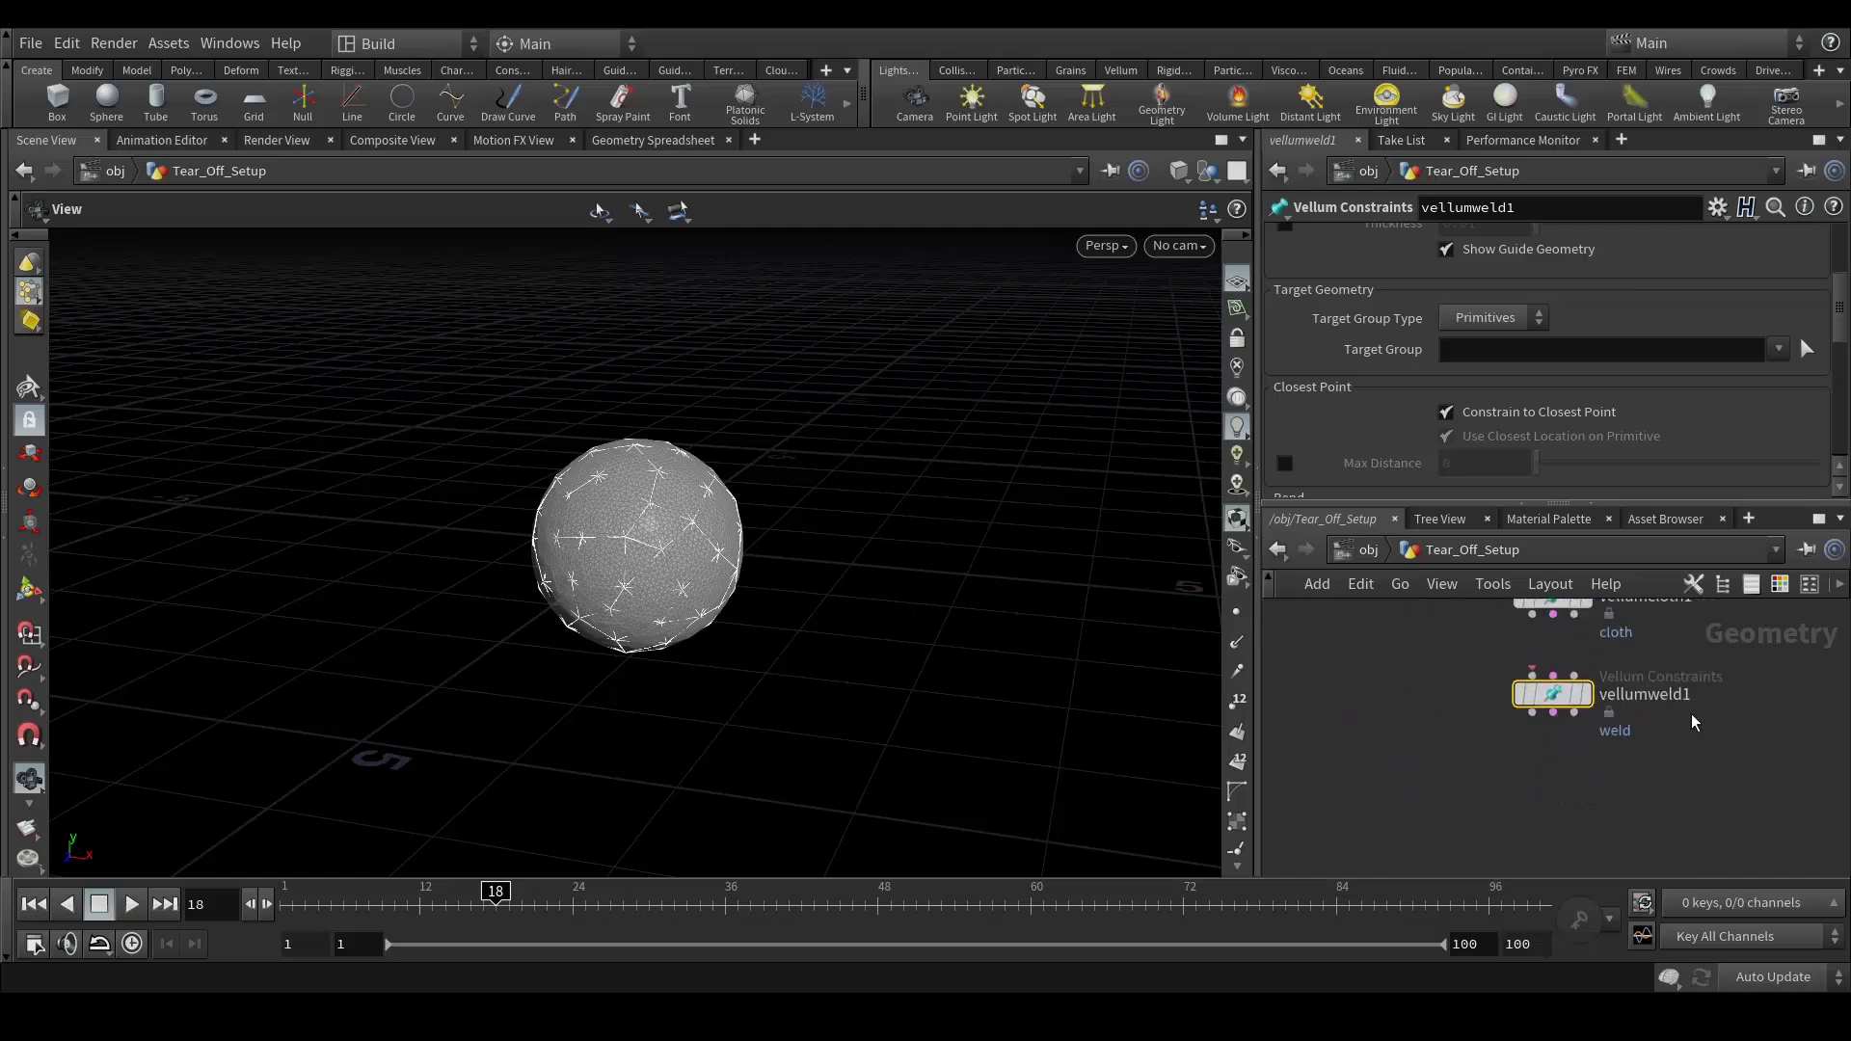
Add a Vellum Solver node below the Vellum weld node.
{"action": "key", "text": "Tab"}
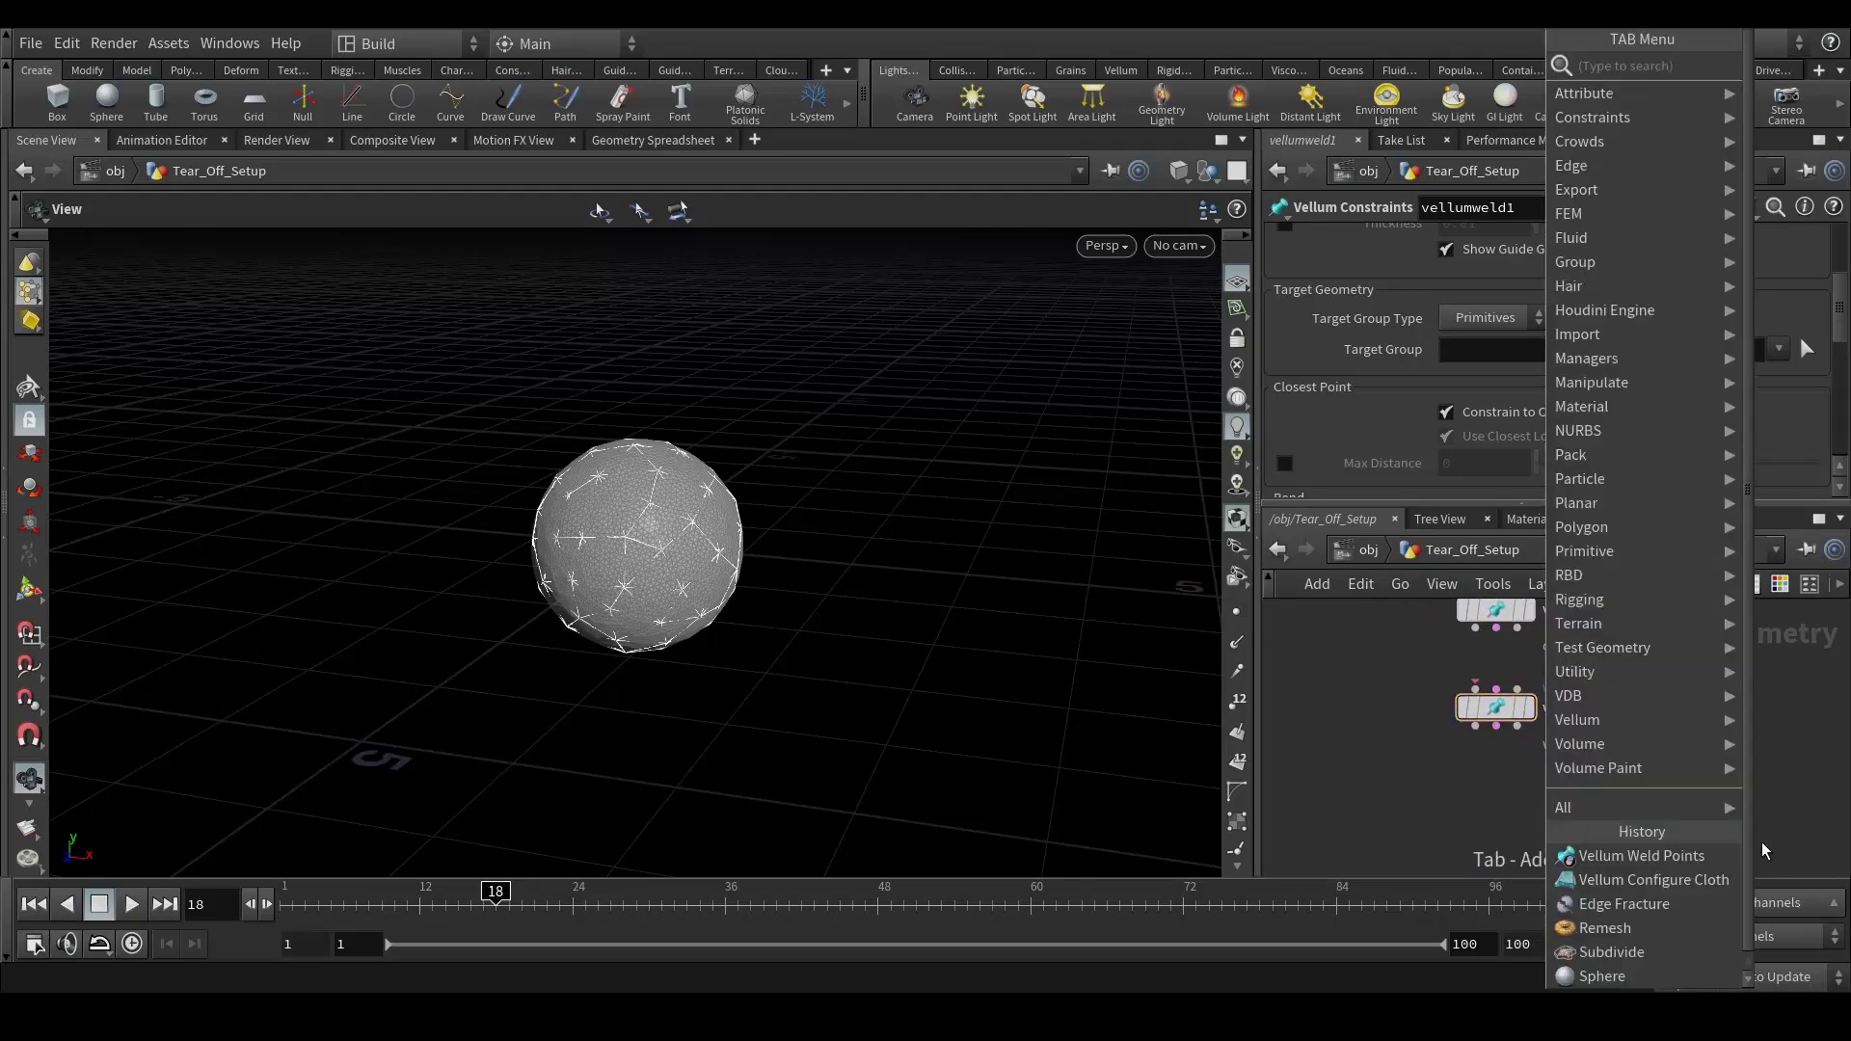
{"action": "type", "text": "vell"}
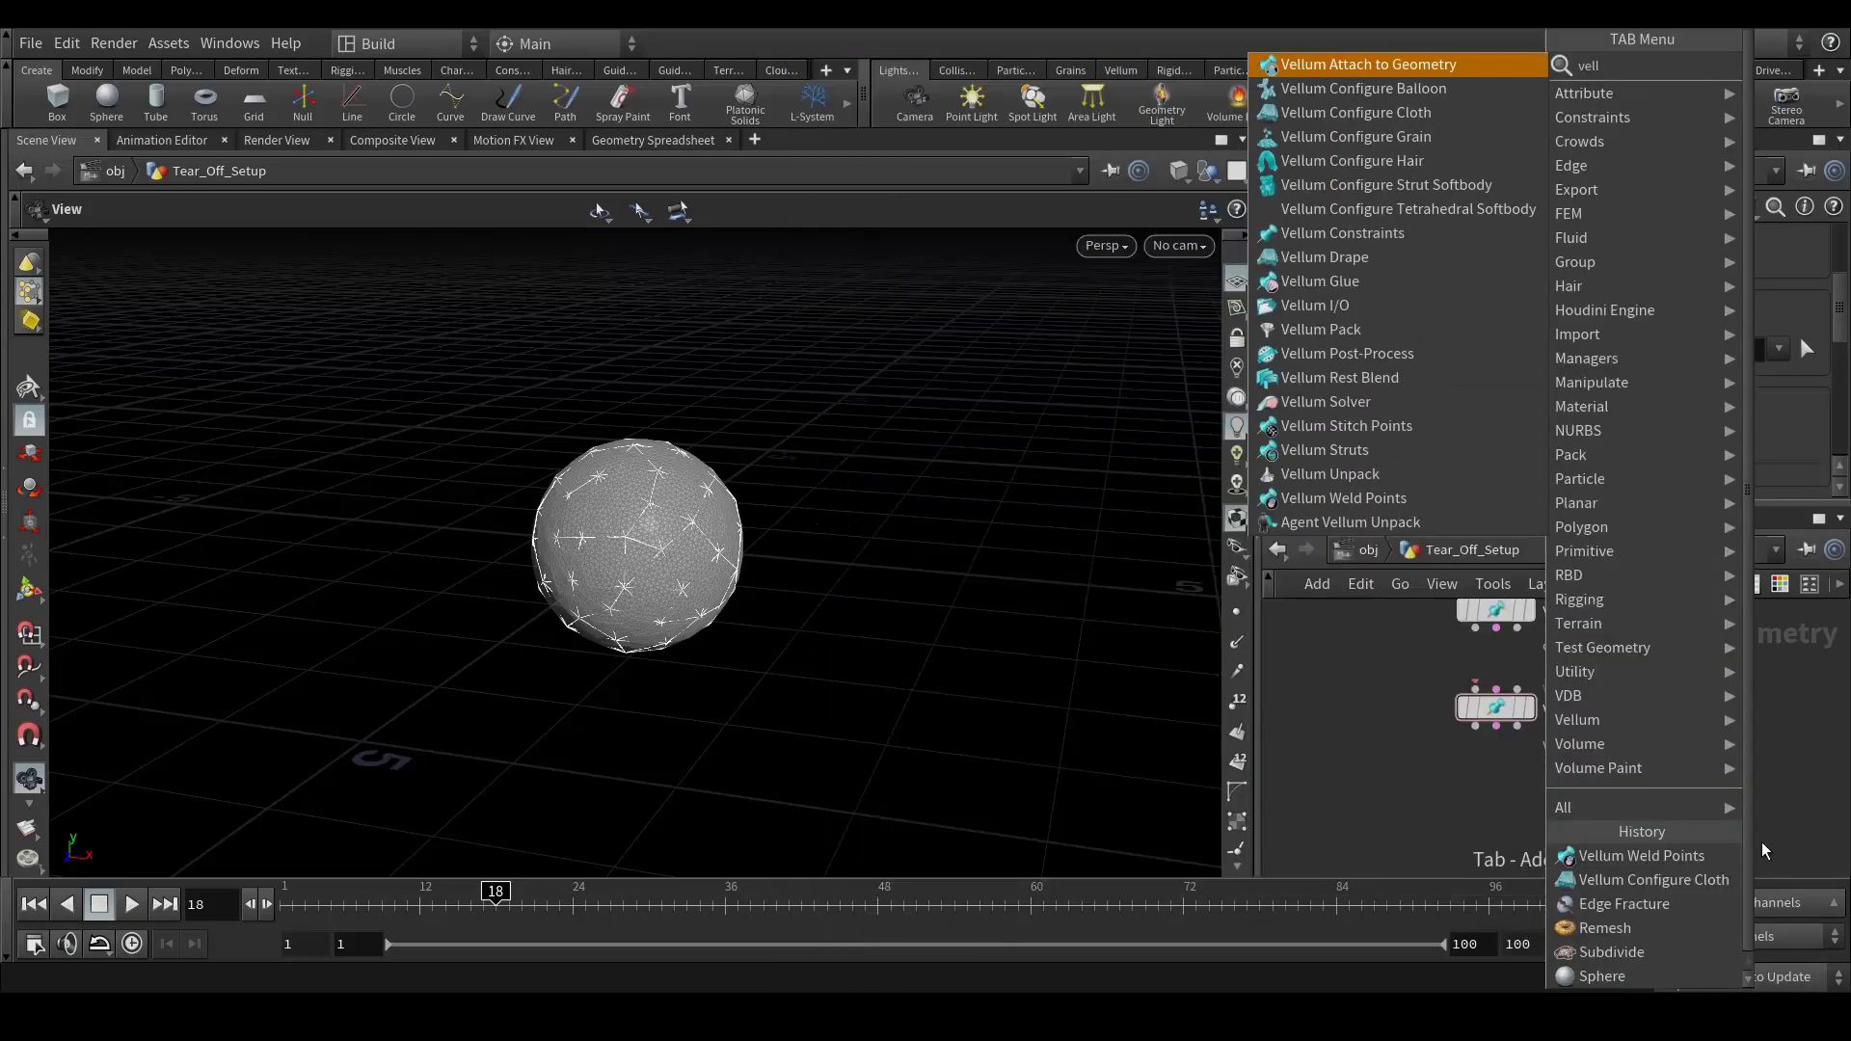
{"action": "type", "text": "um sol"}
{"action": "key", "text": "Return"}
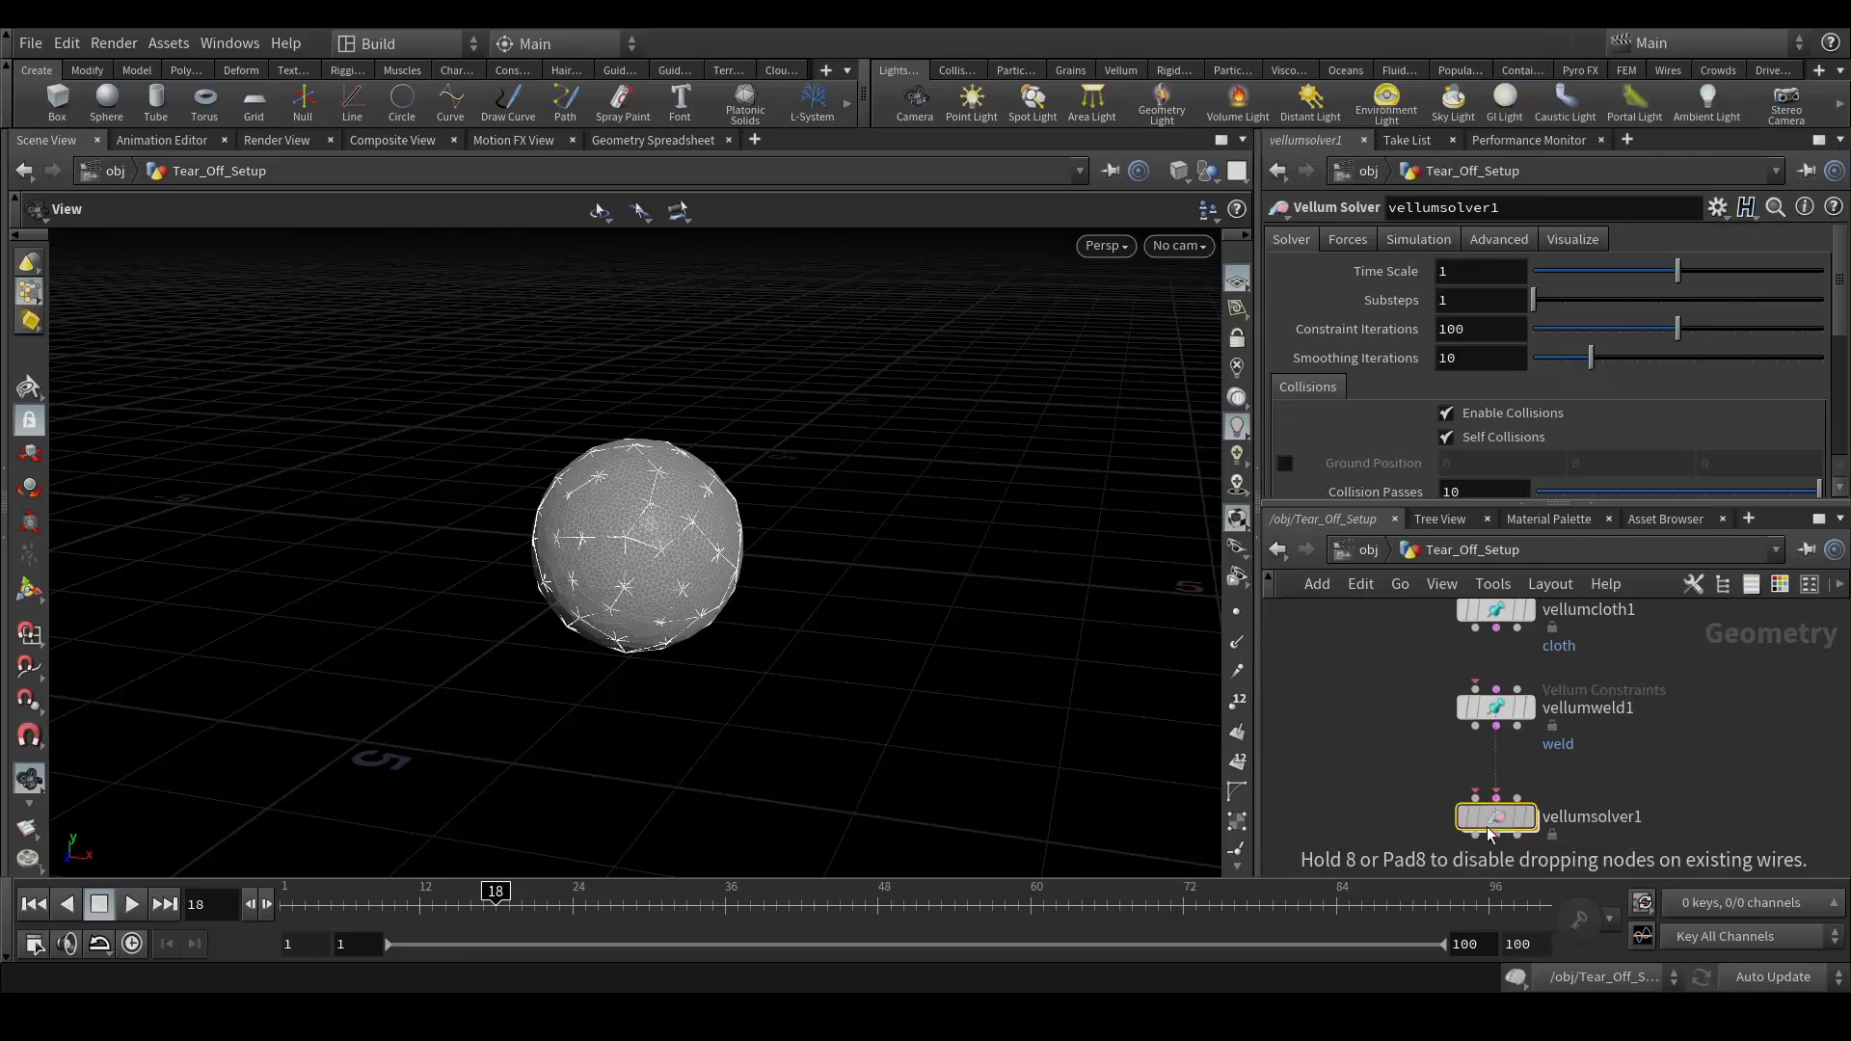
Wire the Vellum cloth node's outputs into the Vellum weld node, and the weld node's three outputs into the Vellum Solver.
{"action": "left_click", "coordinate": [1492, 831]}
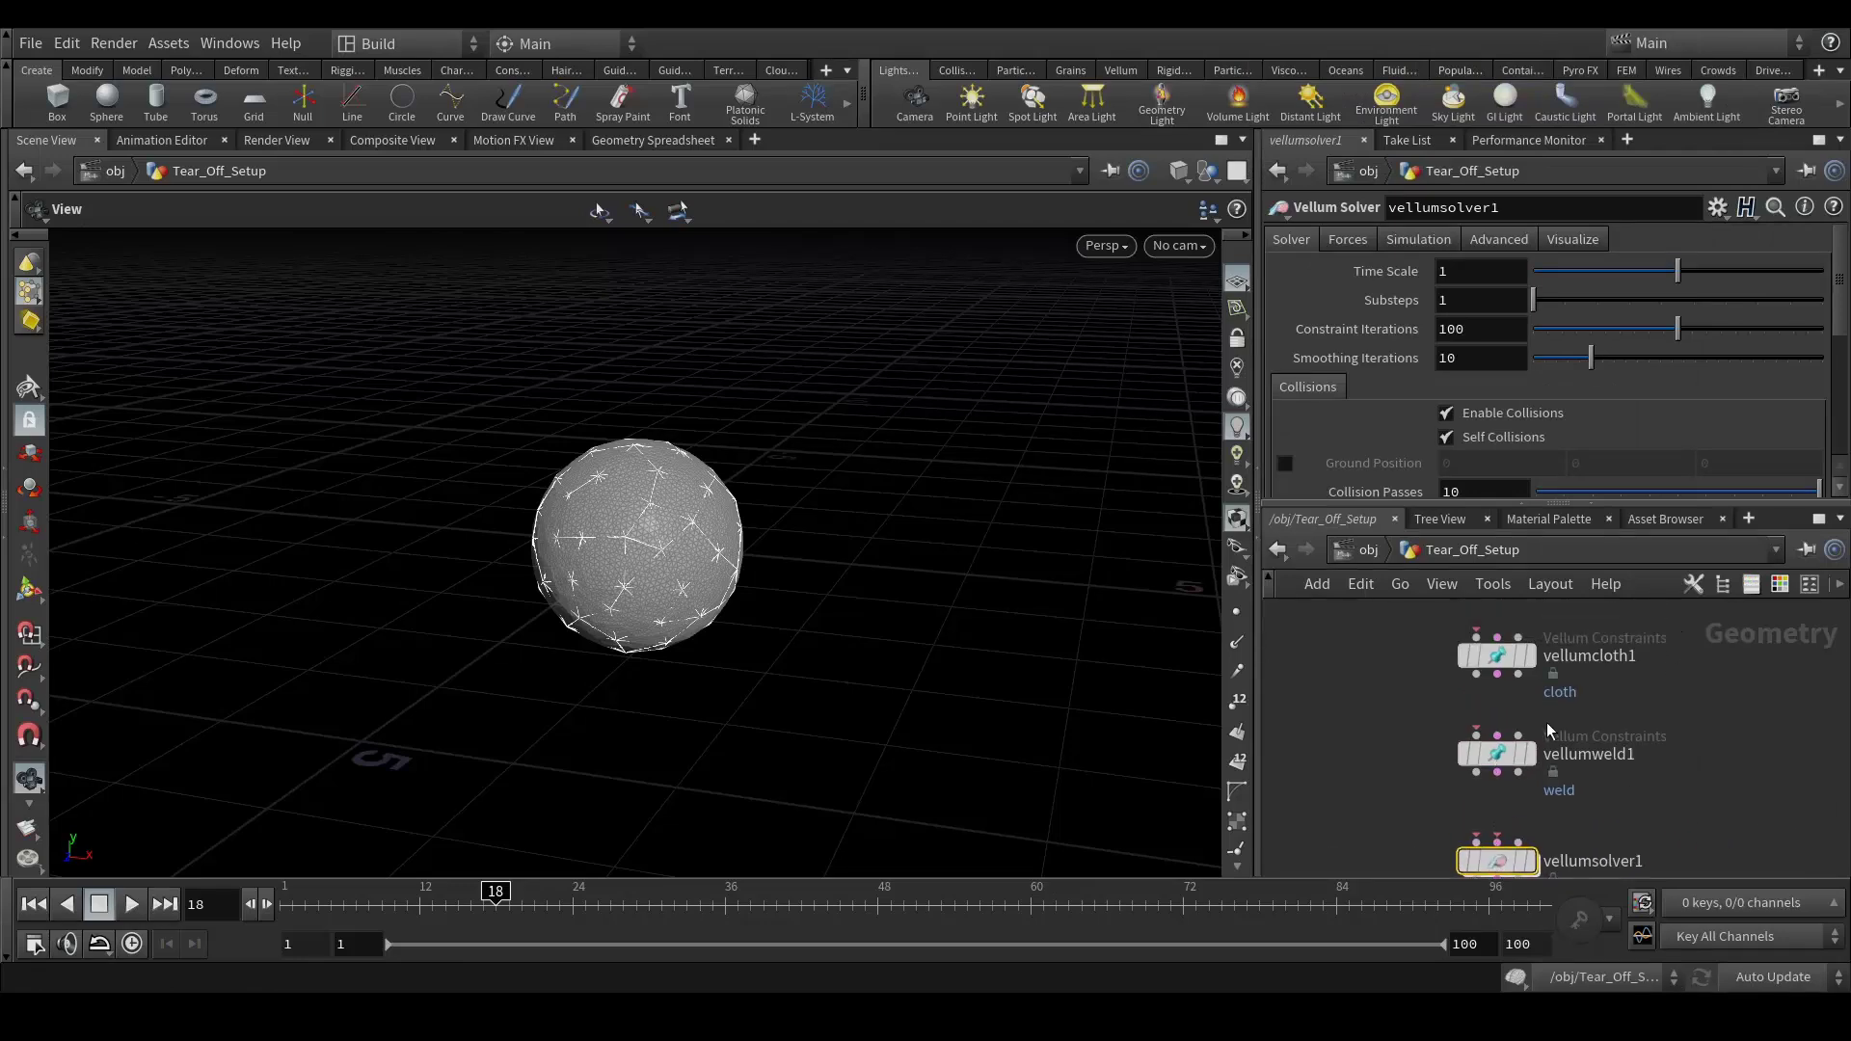
{"action": "left_click_drag", "start_coordinate": [1476, 674], "coordinate": [1518, 736]}
{"action": "middle_click_drag", "start_coordinate": [1566, 797], "coordinate": [1582, 681]}
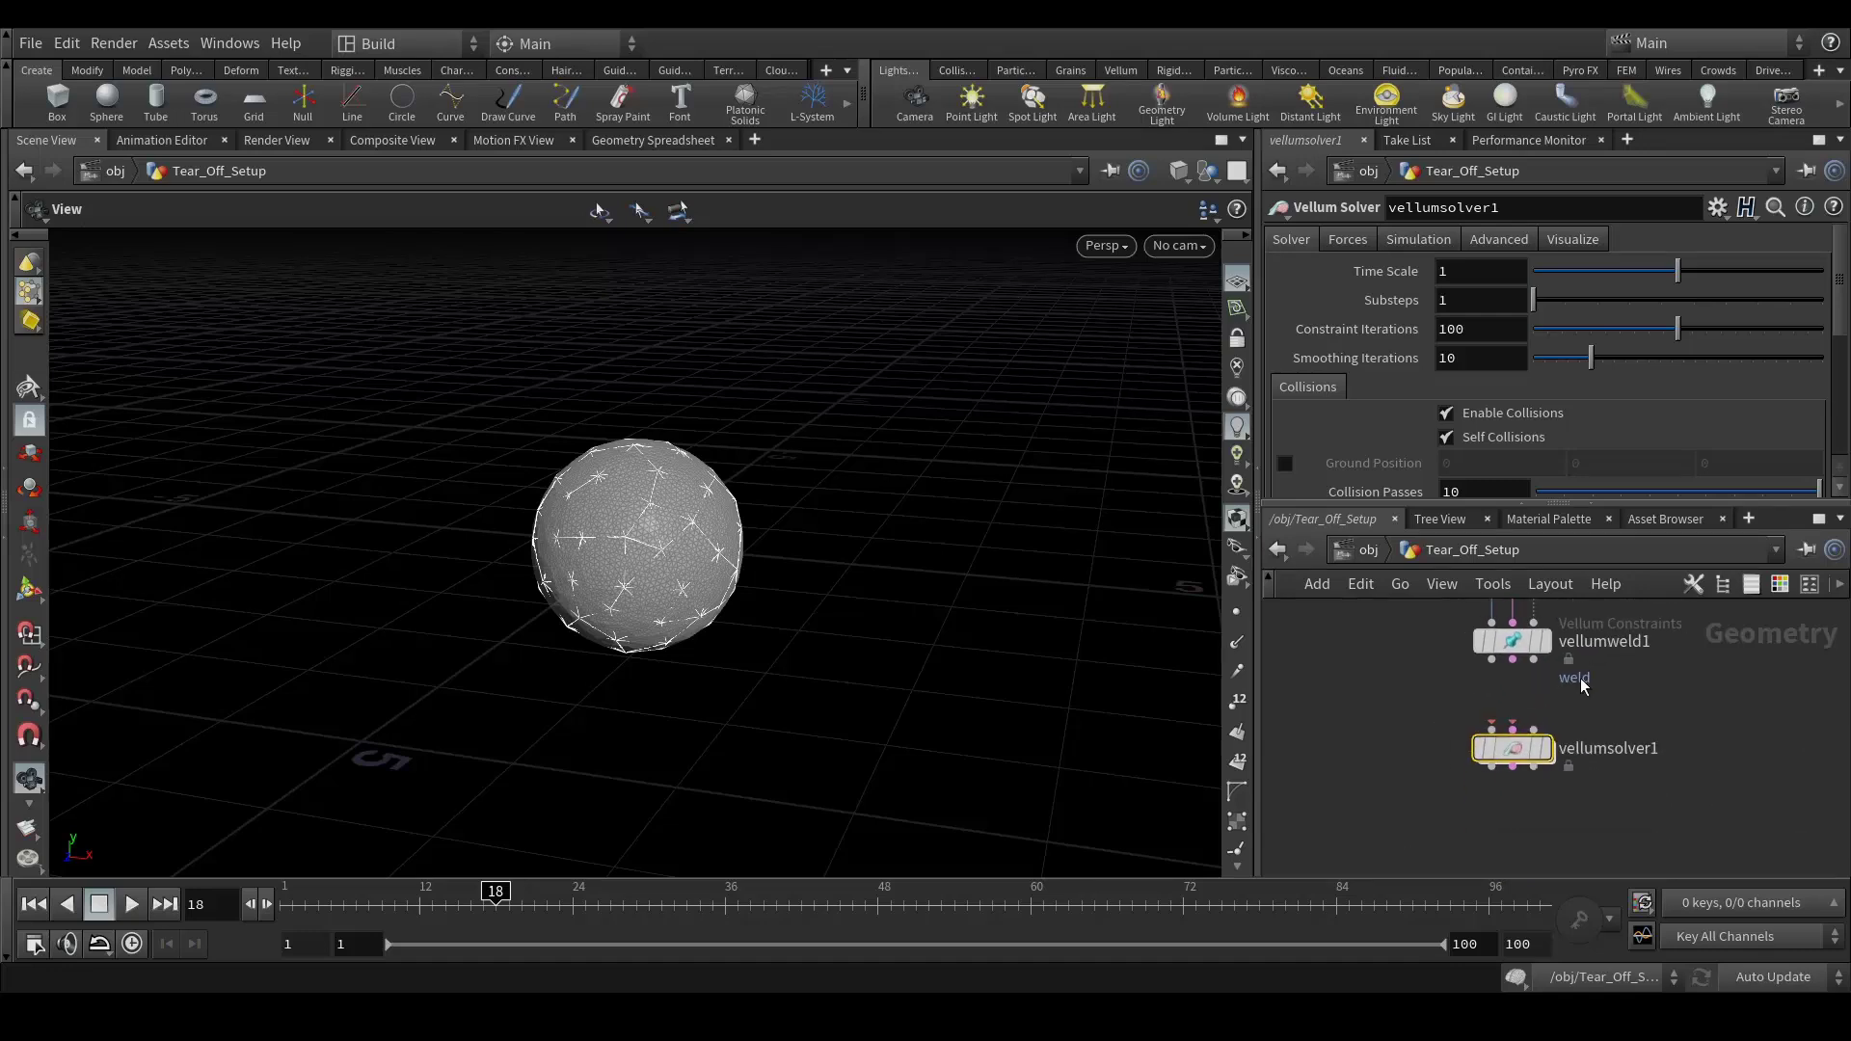
{"action": "left_click_drag", "start_coordinate": [1492, 658], "coordinate": [1491, 729]}
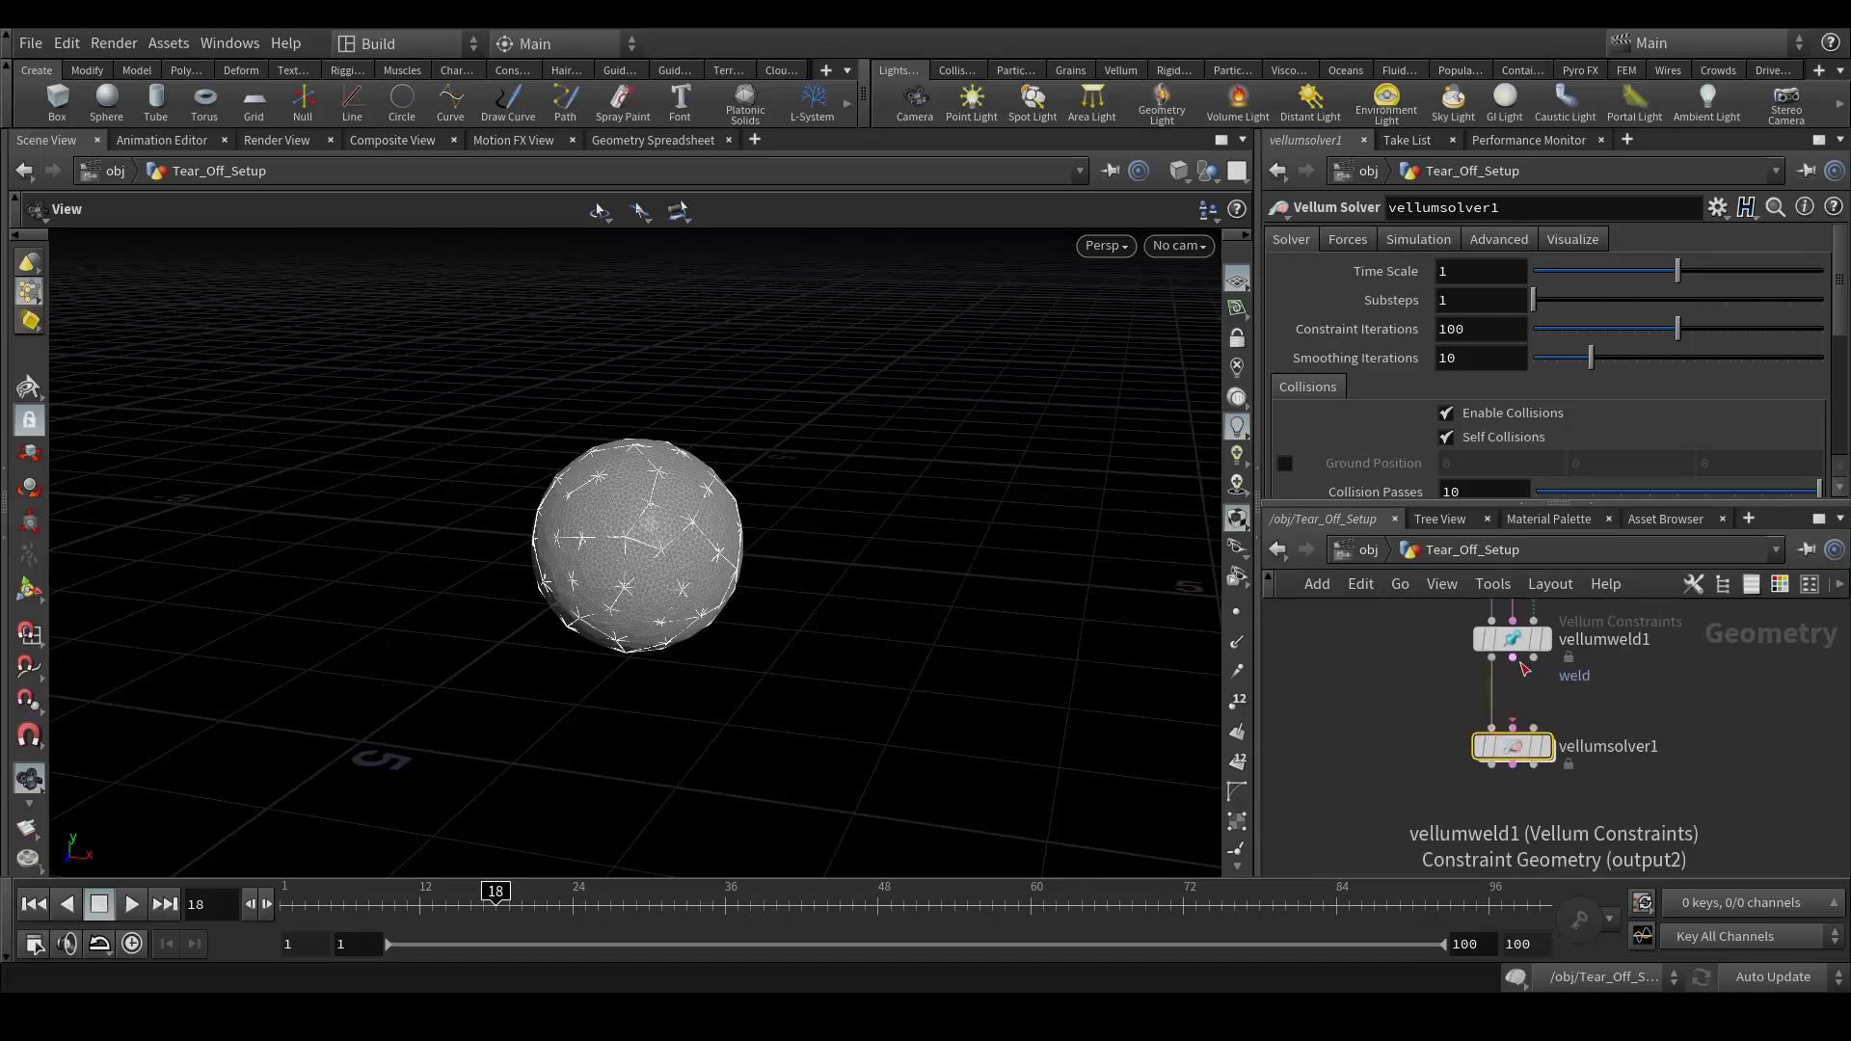
{"action": "left_click_drag", "start_coordinate": [1512, 657], "coordinate": [1534, 729]}
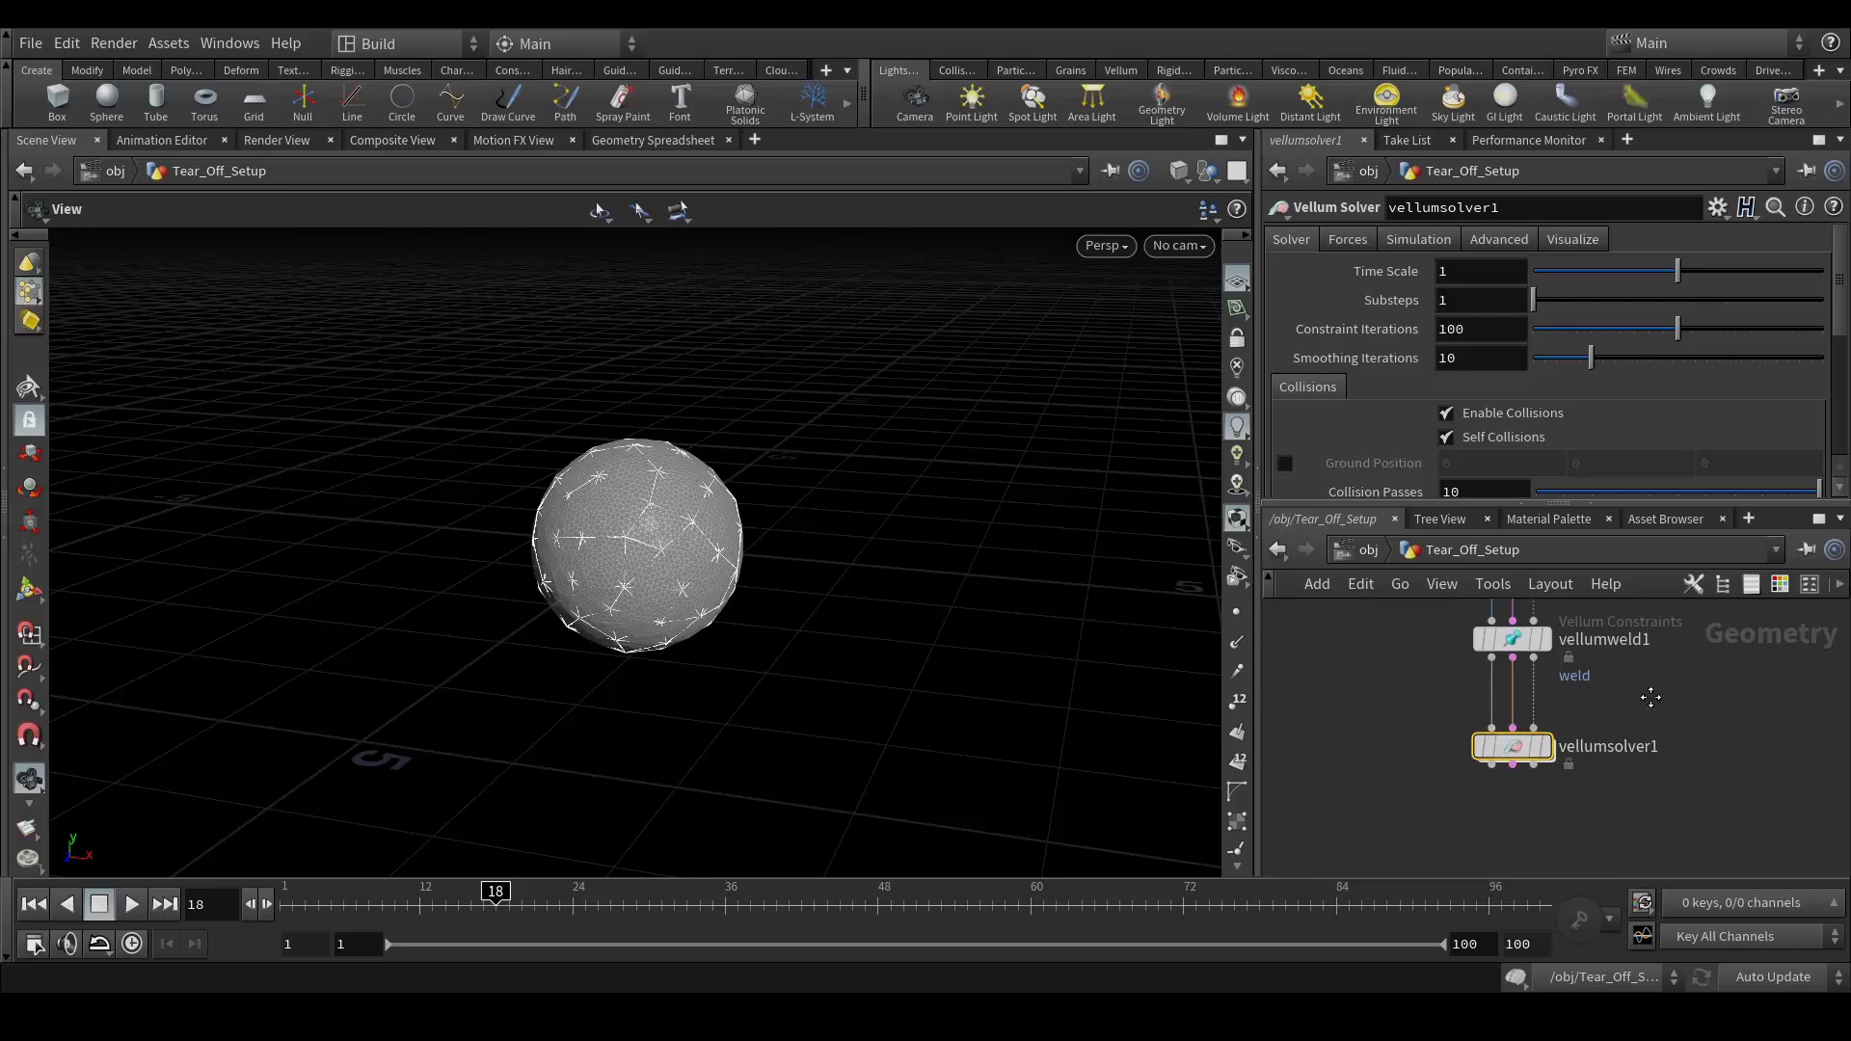
{"action": "middle_click_drag", "start_coordinate": [1648, 698], "coordinate": [1625, 792]}
{"action": "scroll", "coordinate": [1577, 790], "scroll_direction": "down", "scroll_amount": 1}
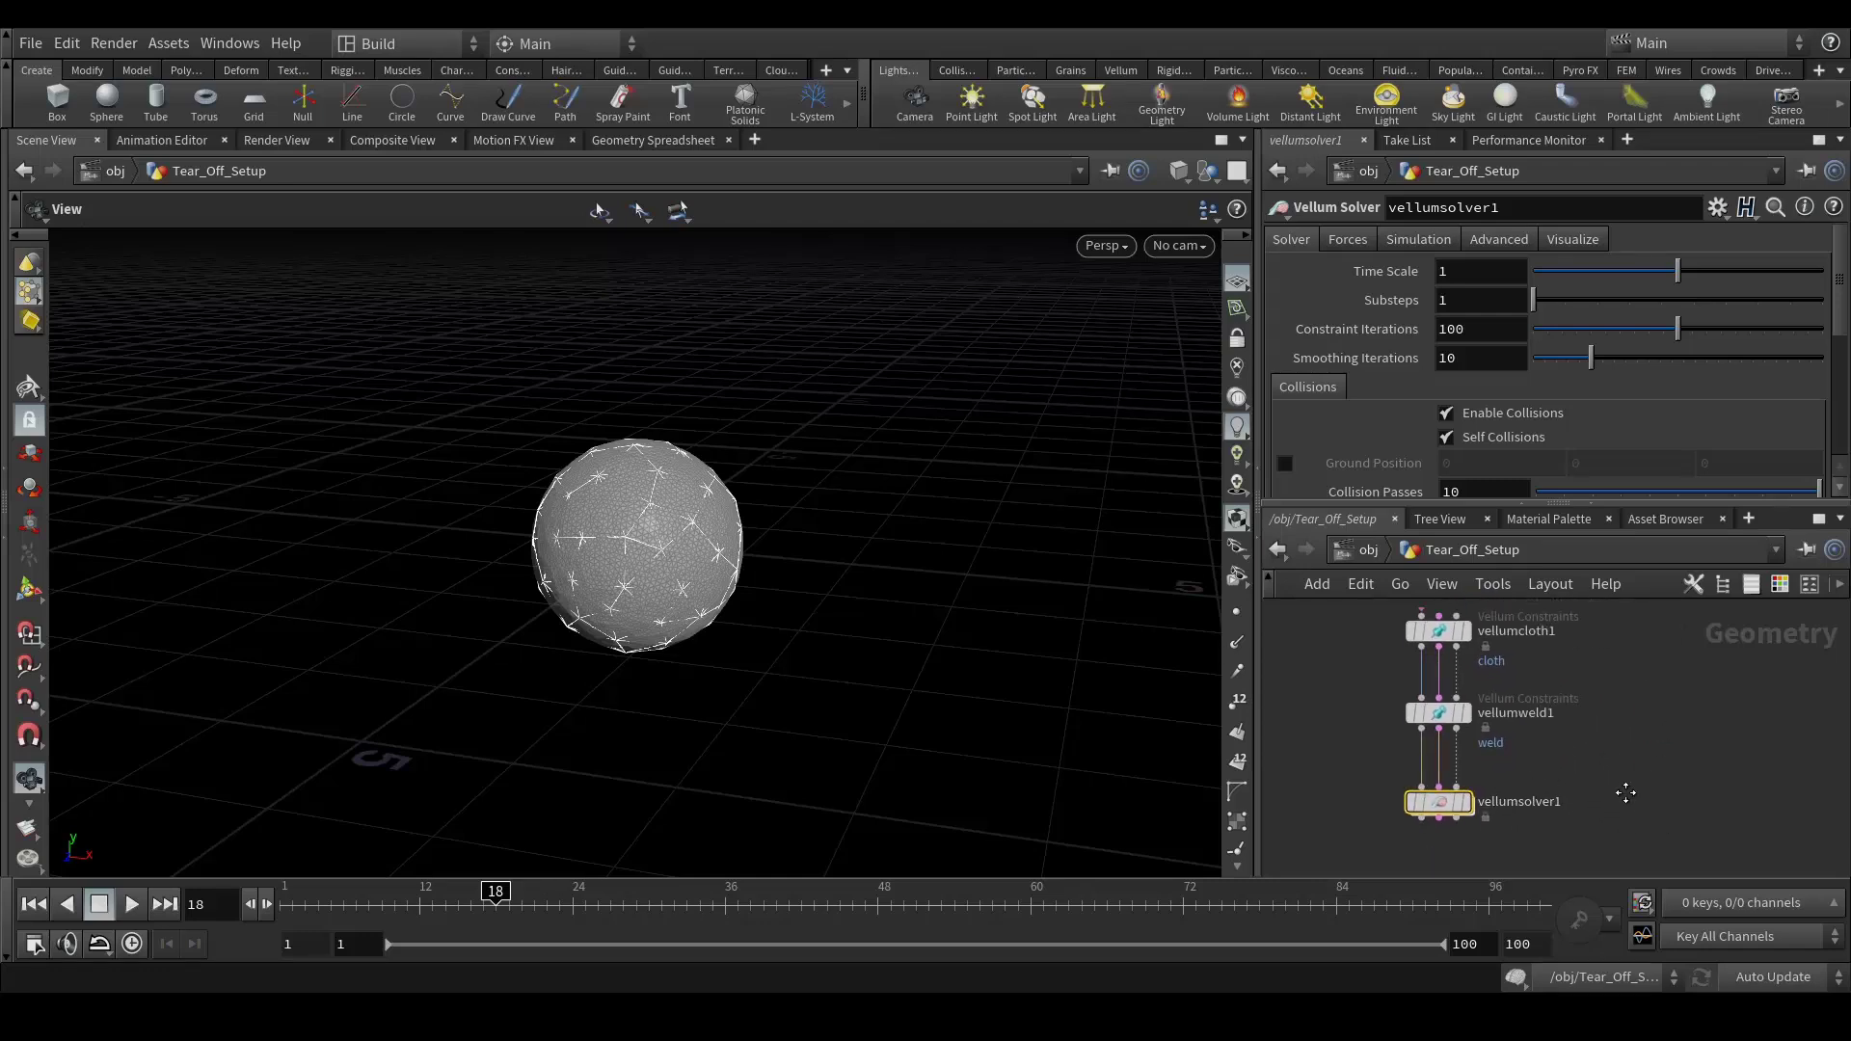
Connect the Edge Fracture output to the Vellum cloth node's geometry input and display the Vellum Solver's result.
{"action": "middle_click_drag", "start_coordinate": [1582, 627], "coordinate": [1563, 701]}
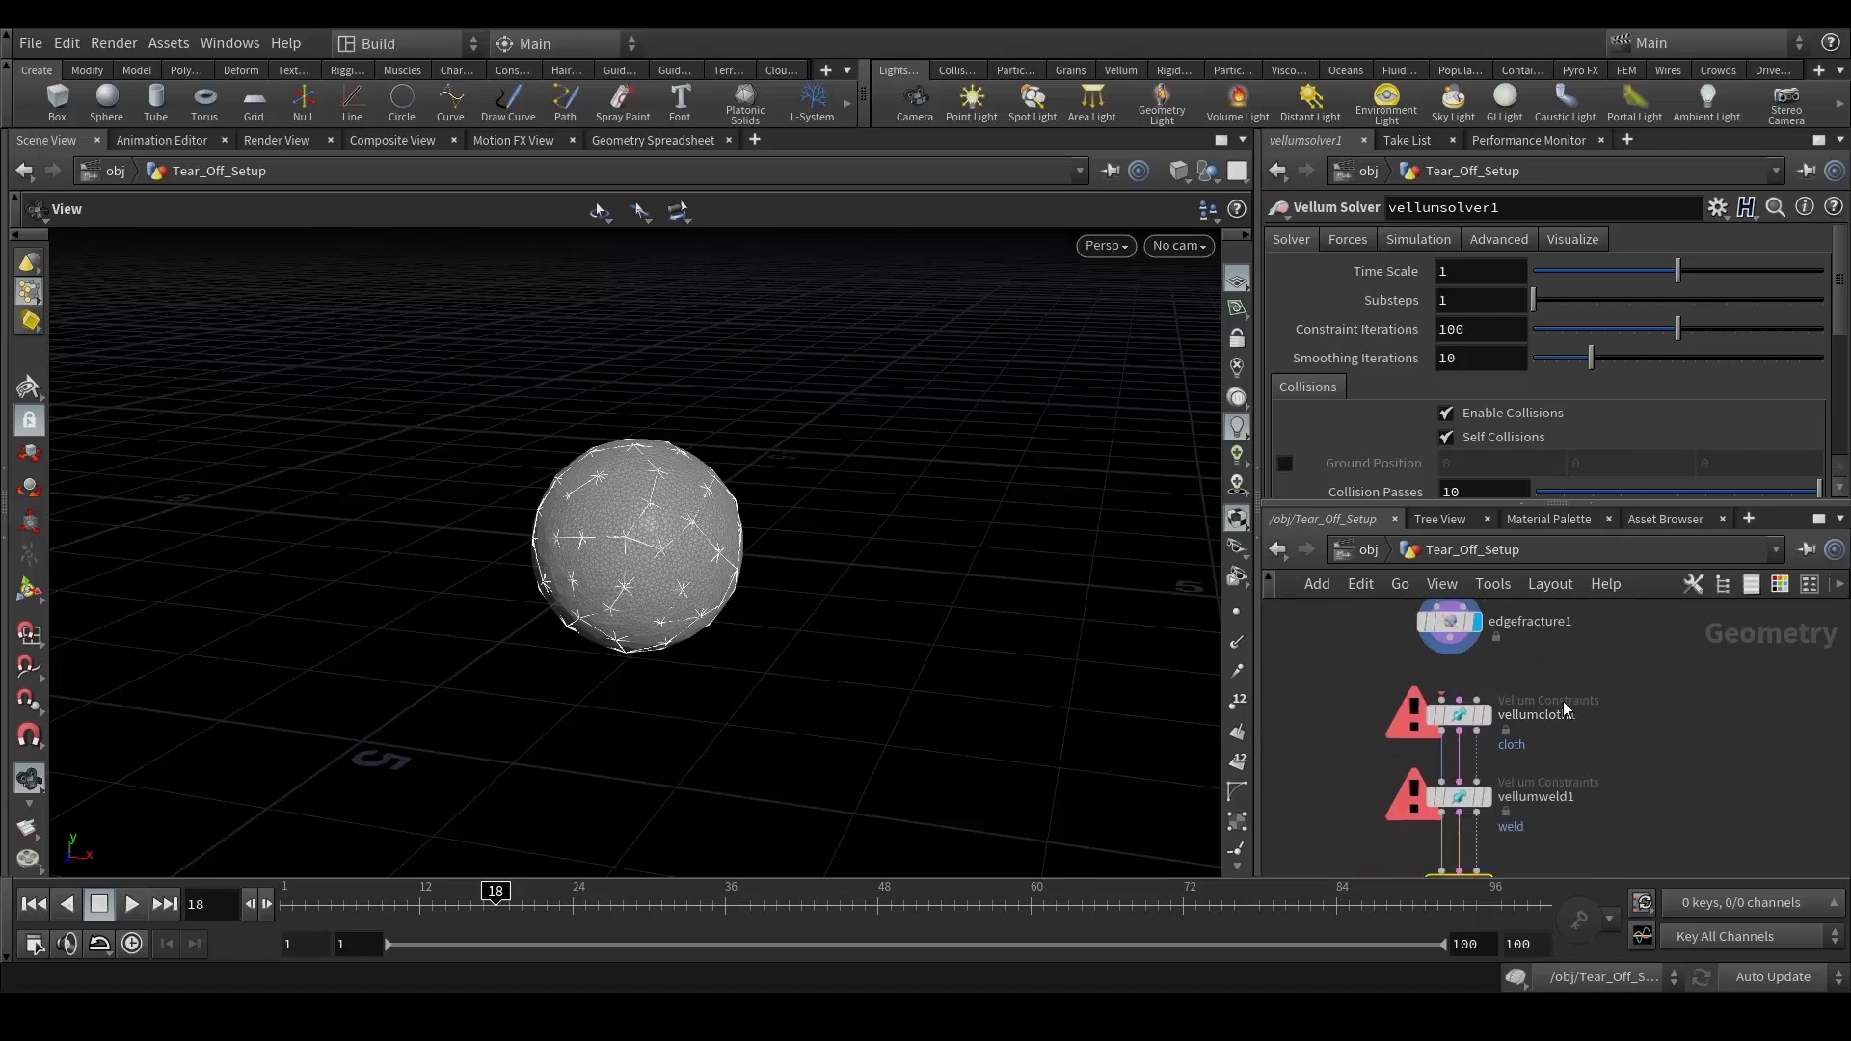
{"action": "left_click_drag", "start_coordinate": [1449, 647], "coordinate": [1443, 690]}
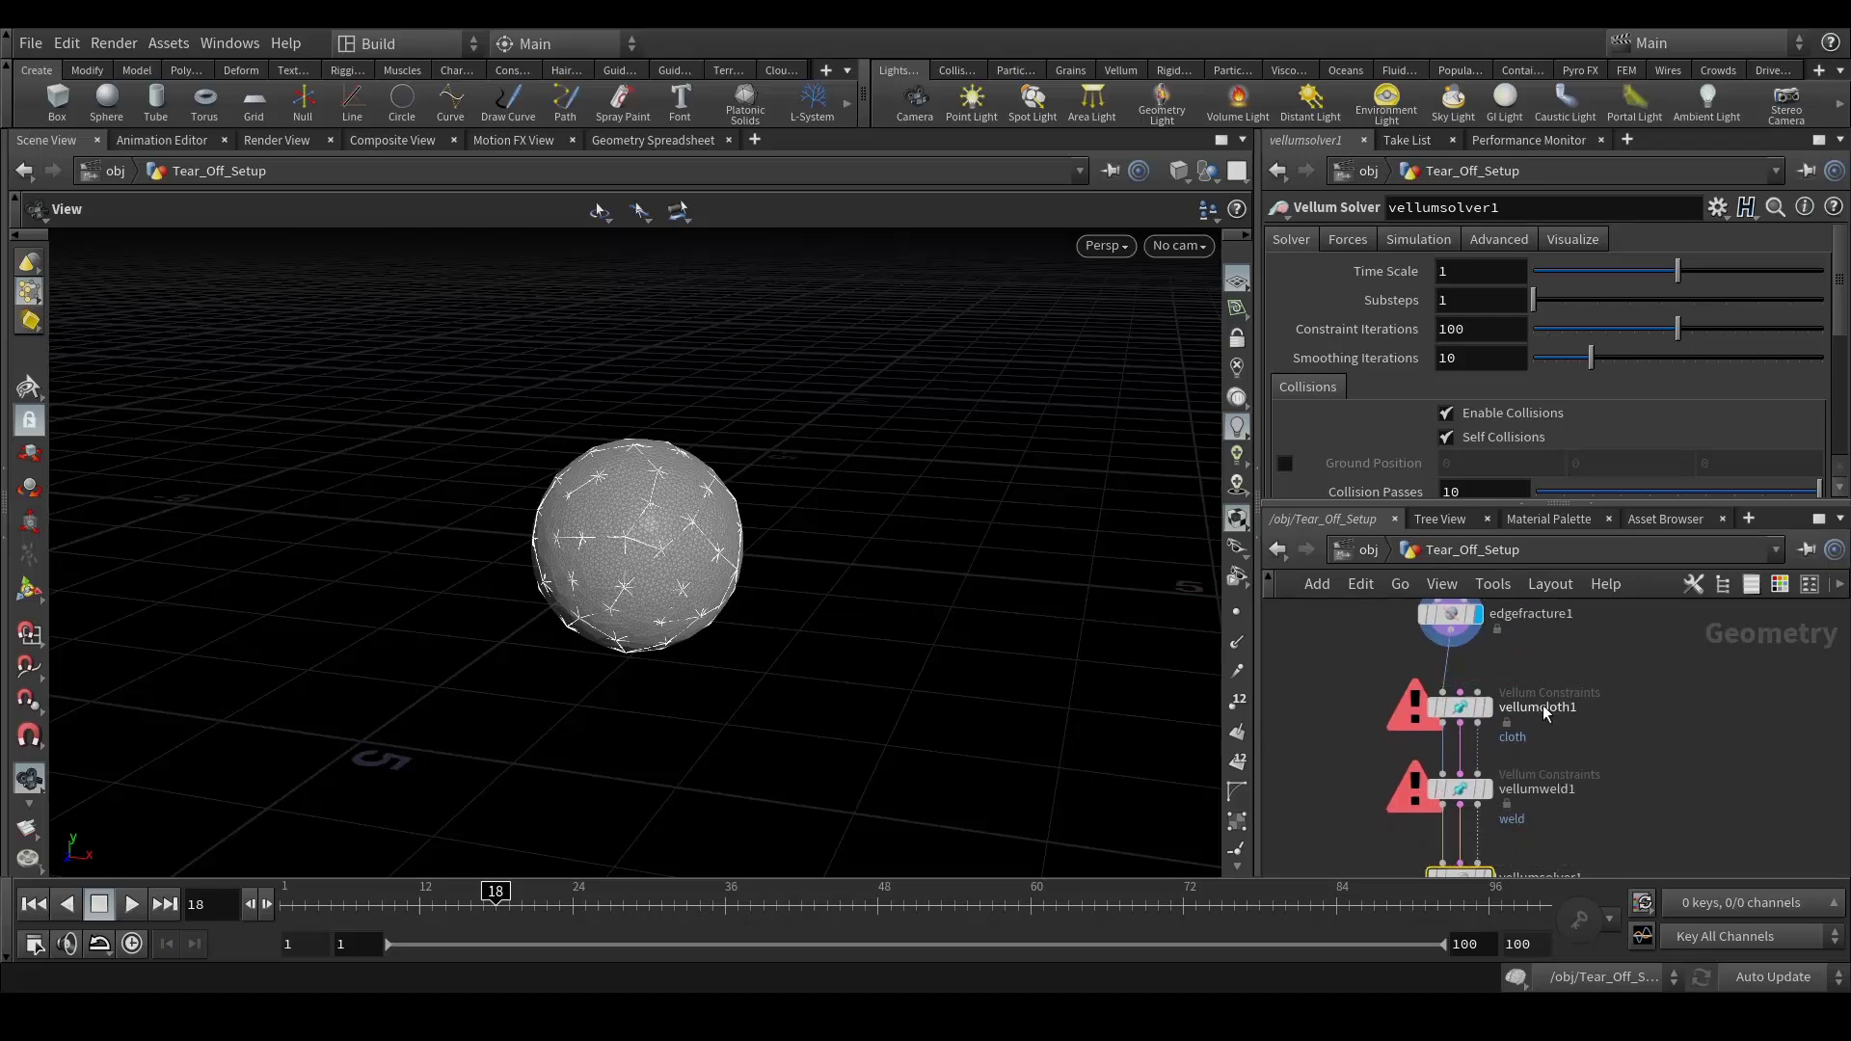
{"action": "middle_click_drag", "start_coordinate": [1693, 810], "coordinate": [1679, 653]}
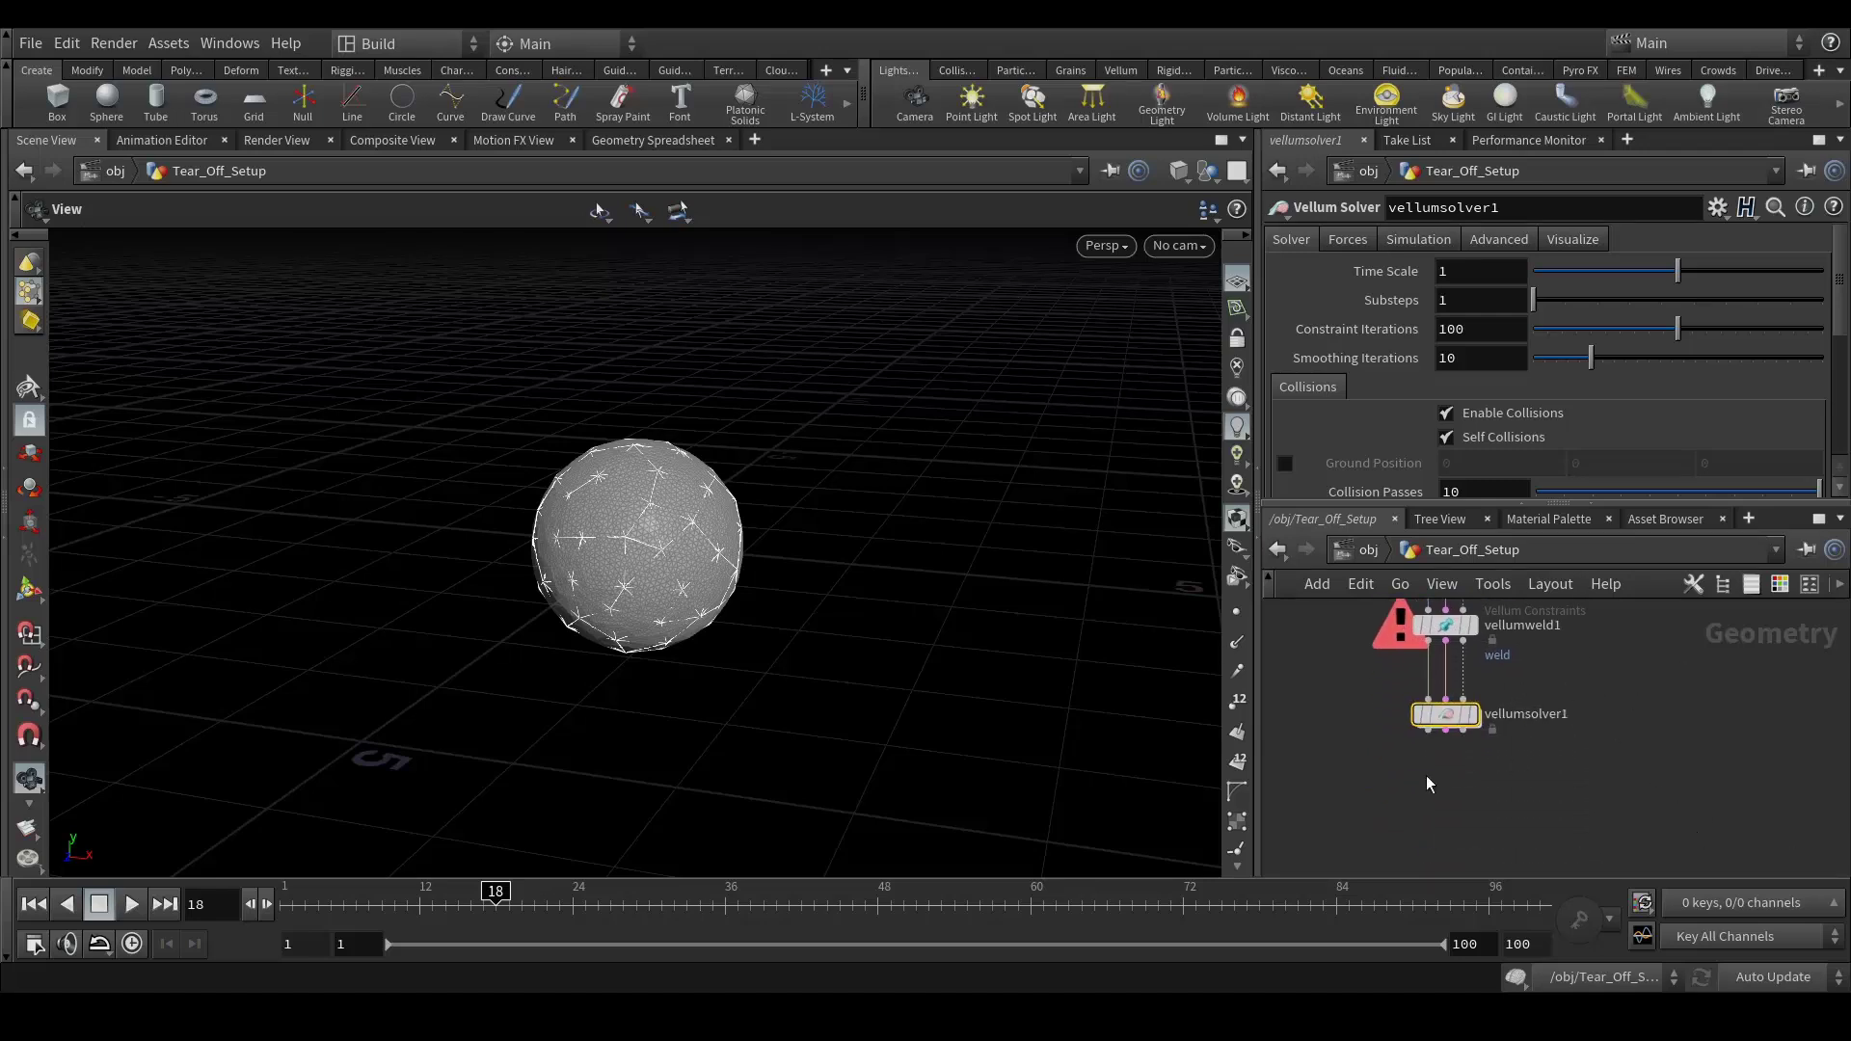
{"action": "left_click", "coordinate": [1482, 728]}
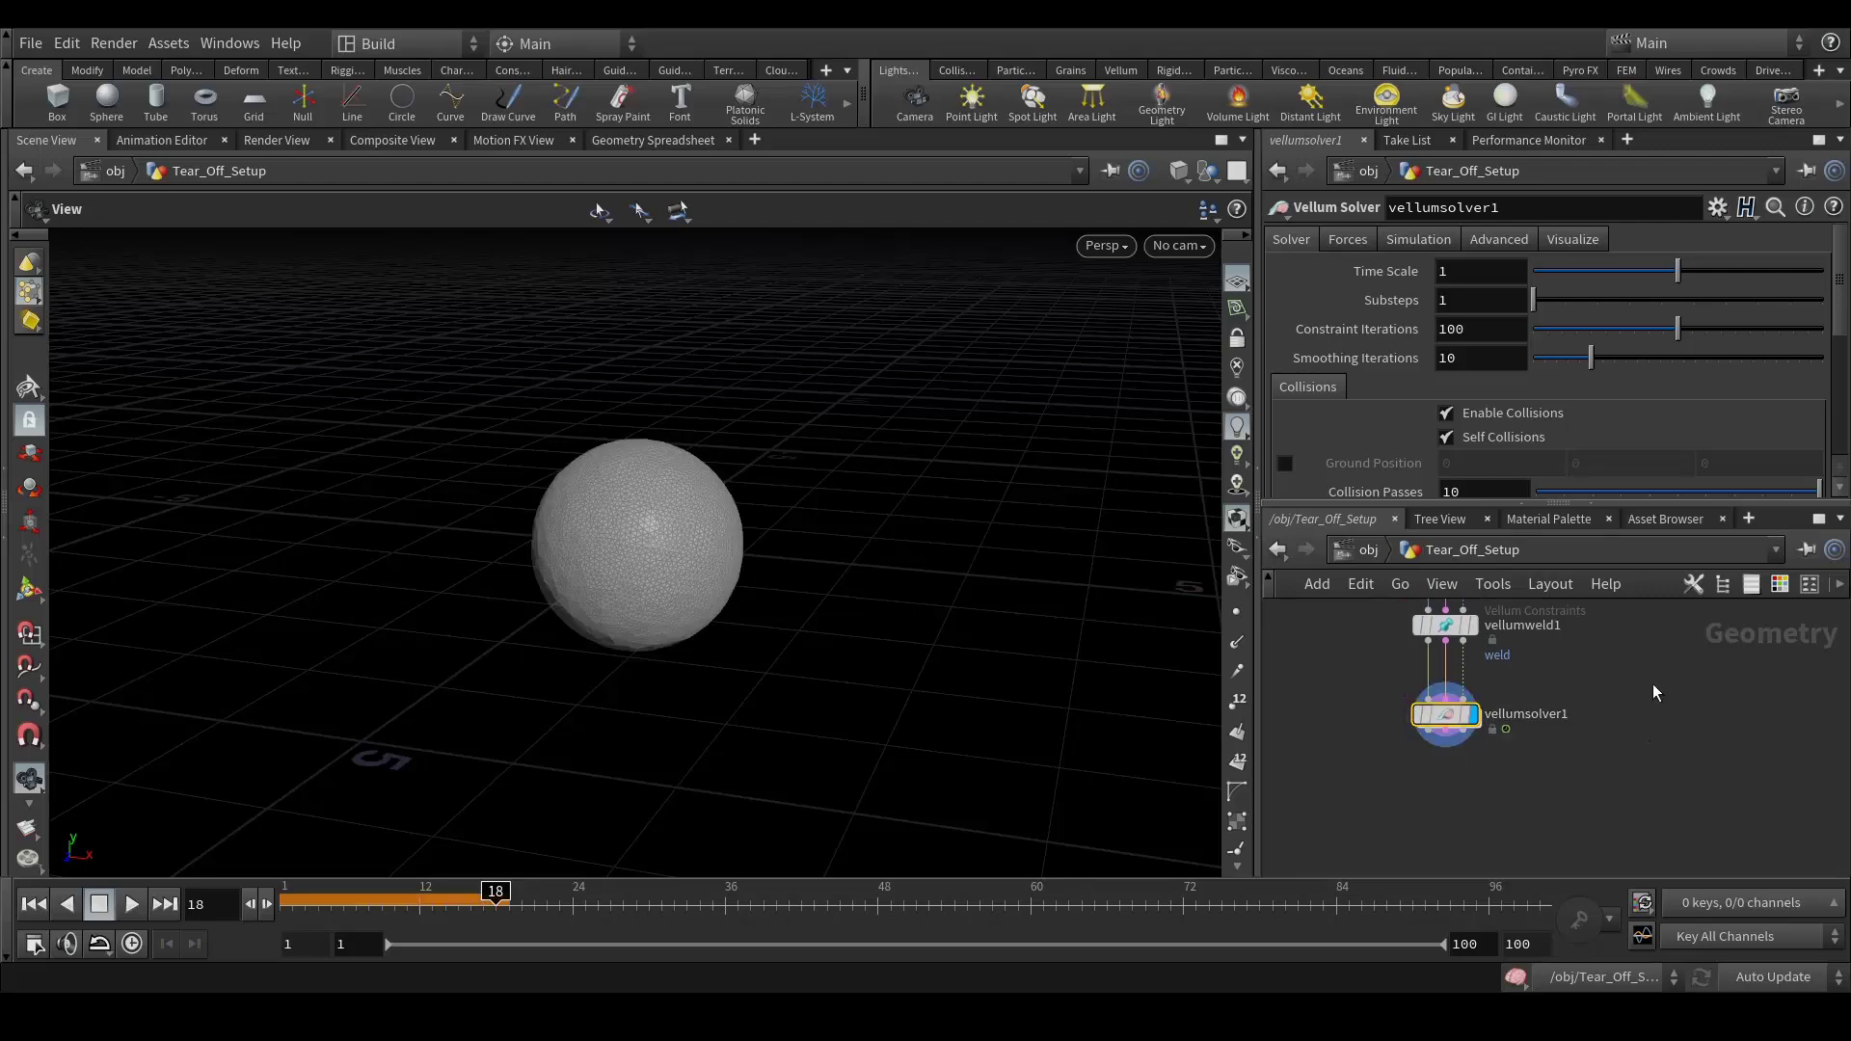
Rearrange the Edge Fracture, Remesh, subdivide2 and Tear_Off nodes into a column farther from the sphere1 branch.
{"action": "middle_click_drag", "start_coordinate": [1658, 624], "coordinate": [1632, 833]}
{"action": "middle_click_drag", "start_coordinate": [1648, 658], "coordinate": [1646, 738]}
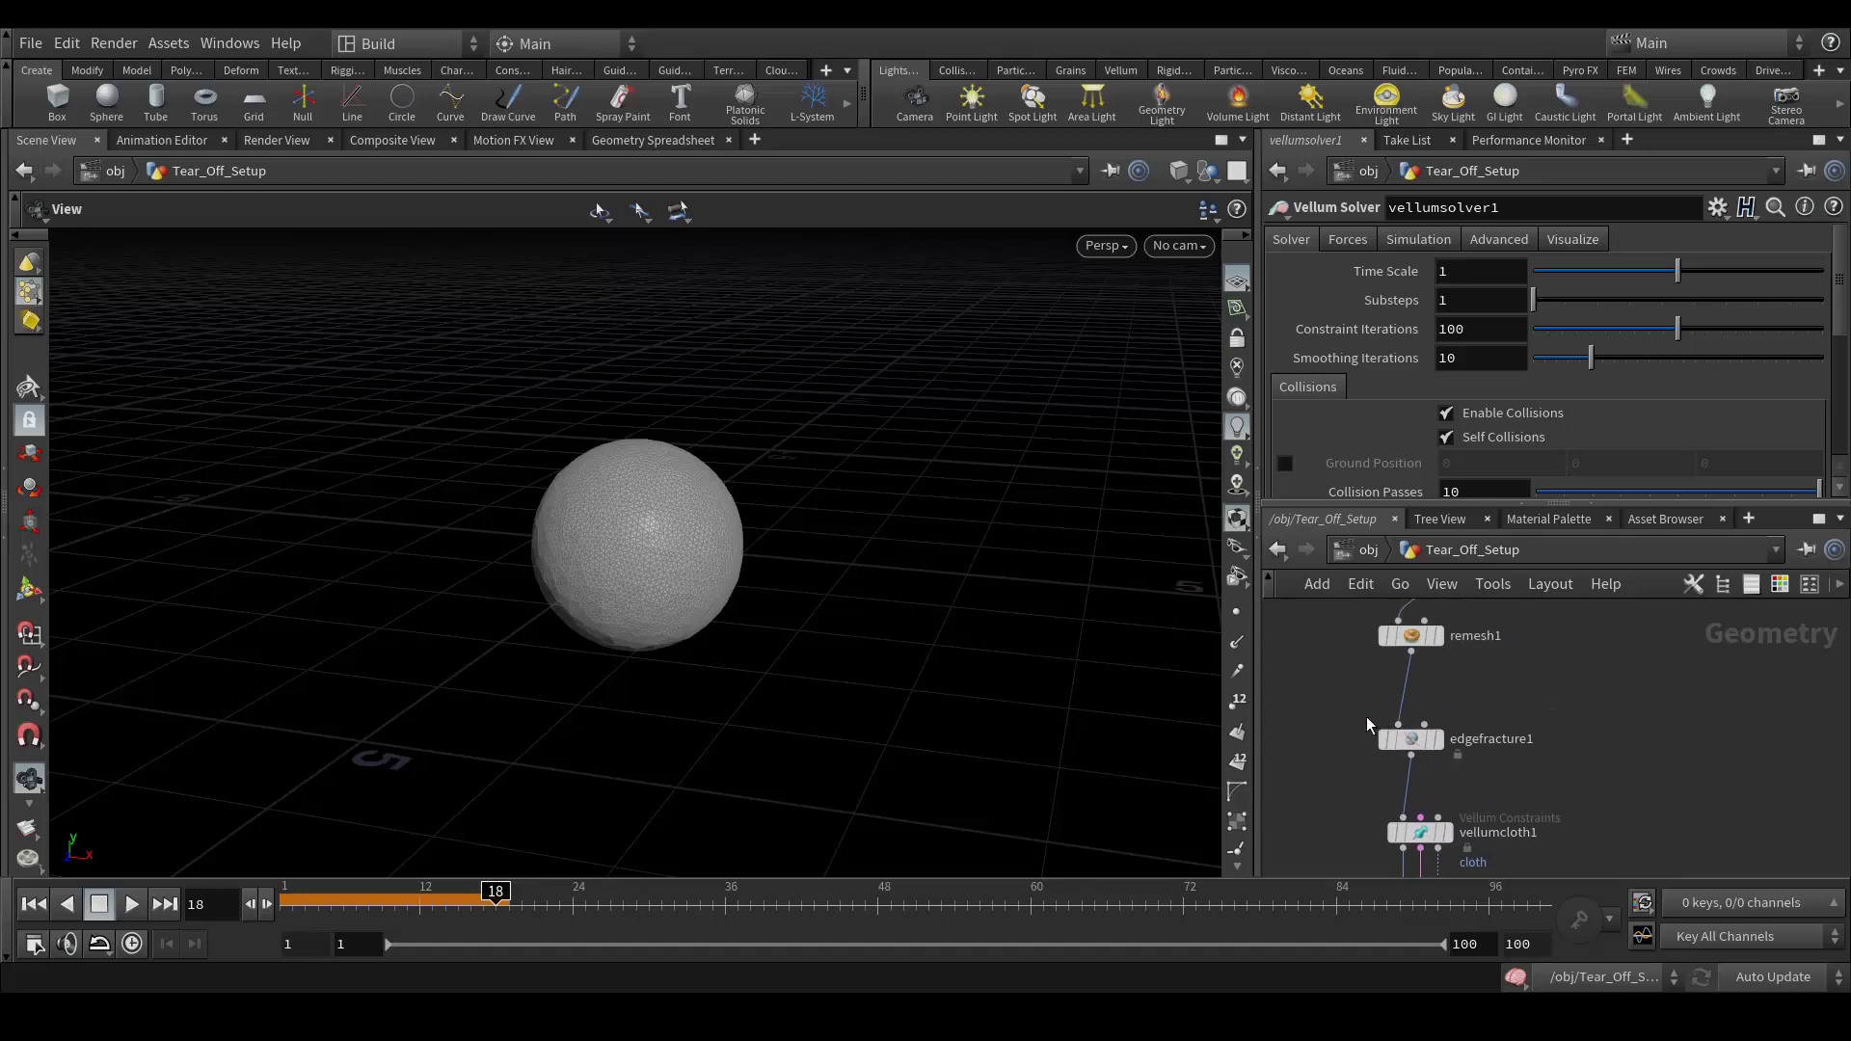
{"action": "left_click_drag", "start_coordinate": [1305, 712], "coordinate": [1353, 753]}
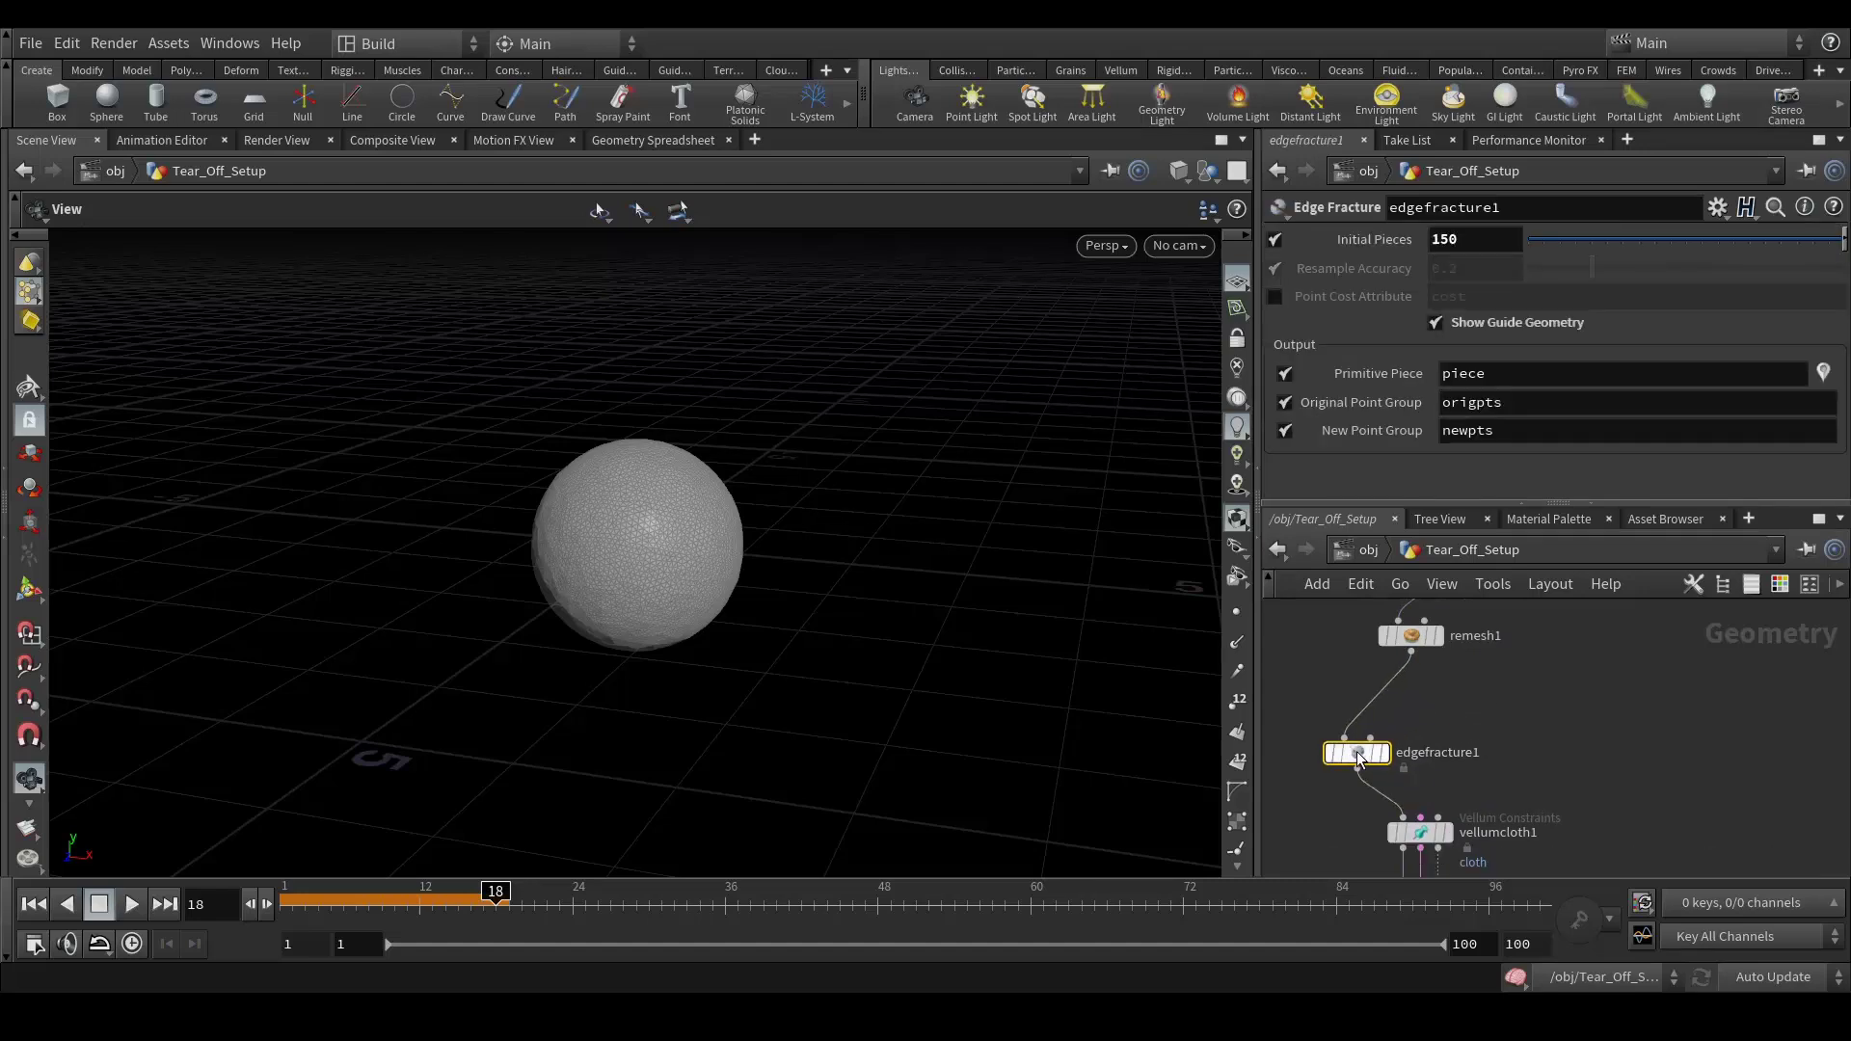
{"action": "middle_click_drag", "start_coordinate": [1534, 675], "coordinate": [1567, 740]}
{"action": "left_click_drag", "start_coordinate": [1449, 702], "coordinate": [1373, 705]}
{"action": "middle_click_drag", "start_coordinate": [1553, 705], "coordinate": [1555, 789]}
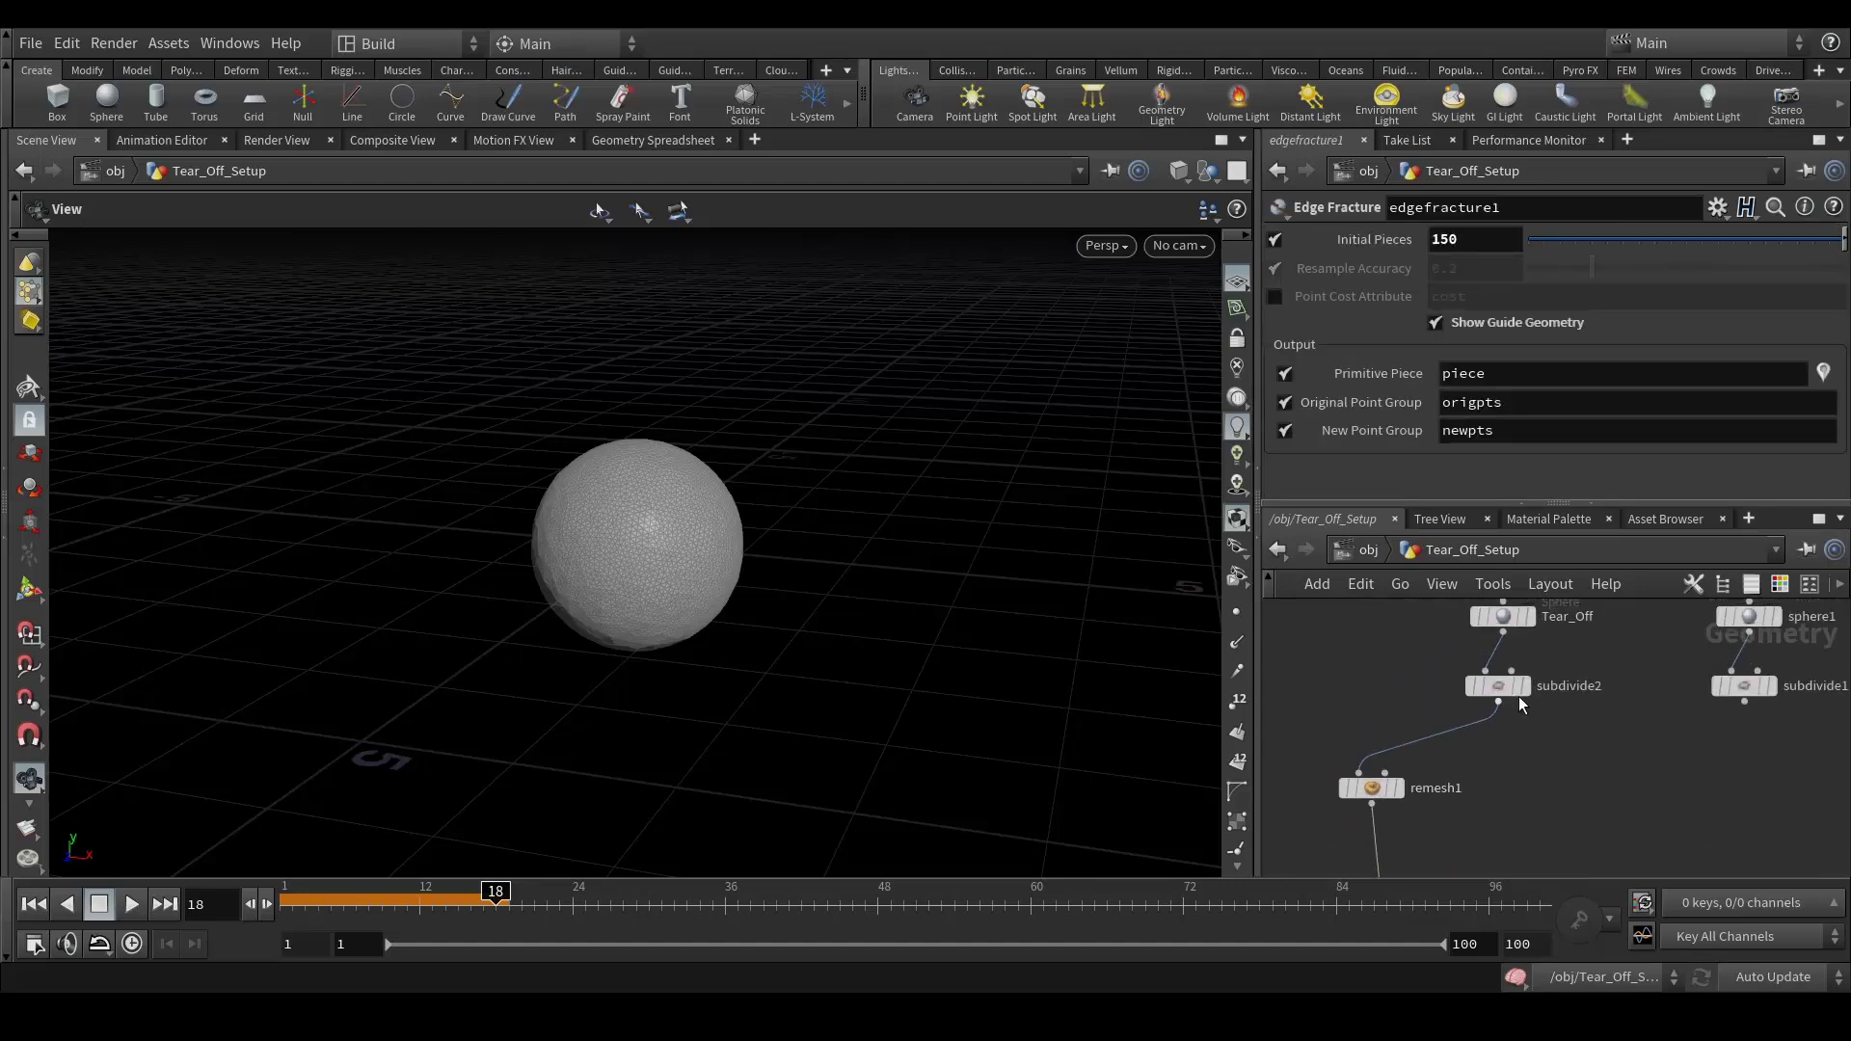
{"action": "left_click_drag", "start_coordinate": [1487, 693], "coordinate": [1361, 709]}
{"action": "left_click_drag", "start_coordinate": [1498, 617], "coordinate": [1352, 634]}
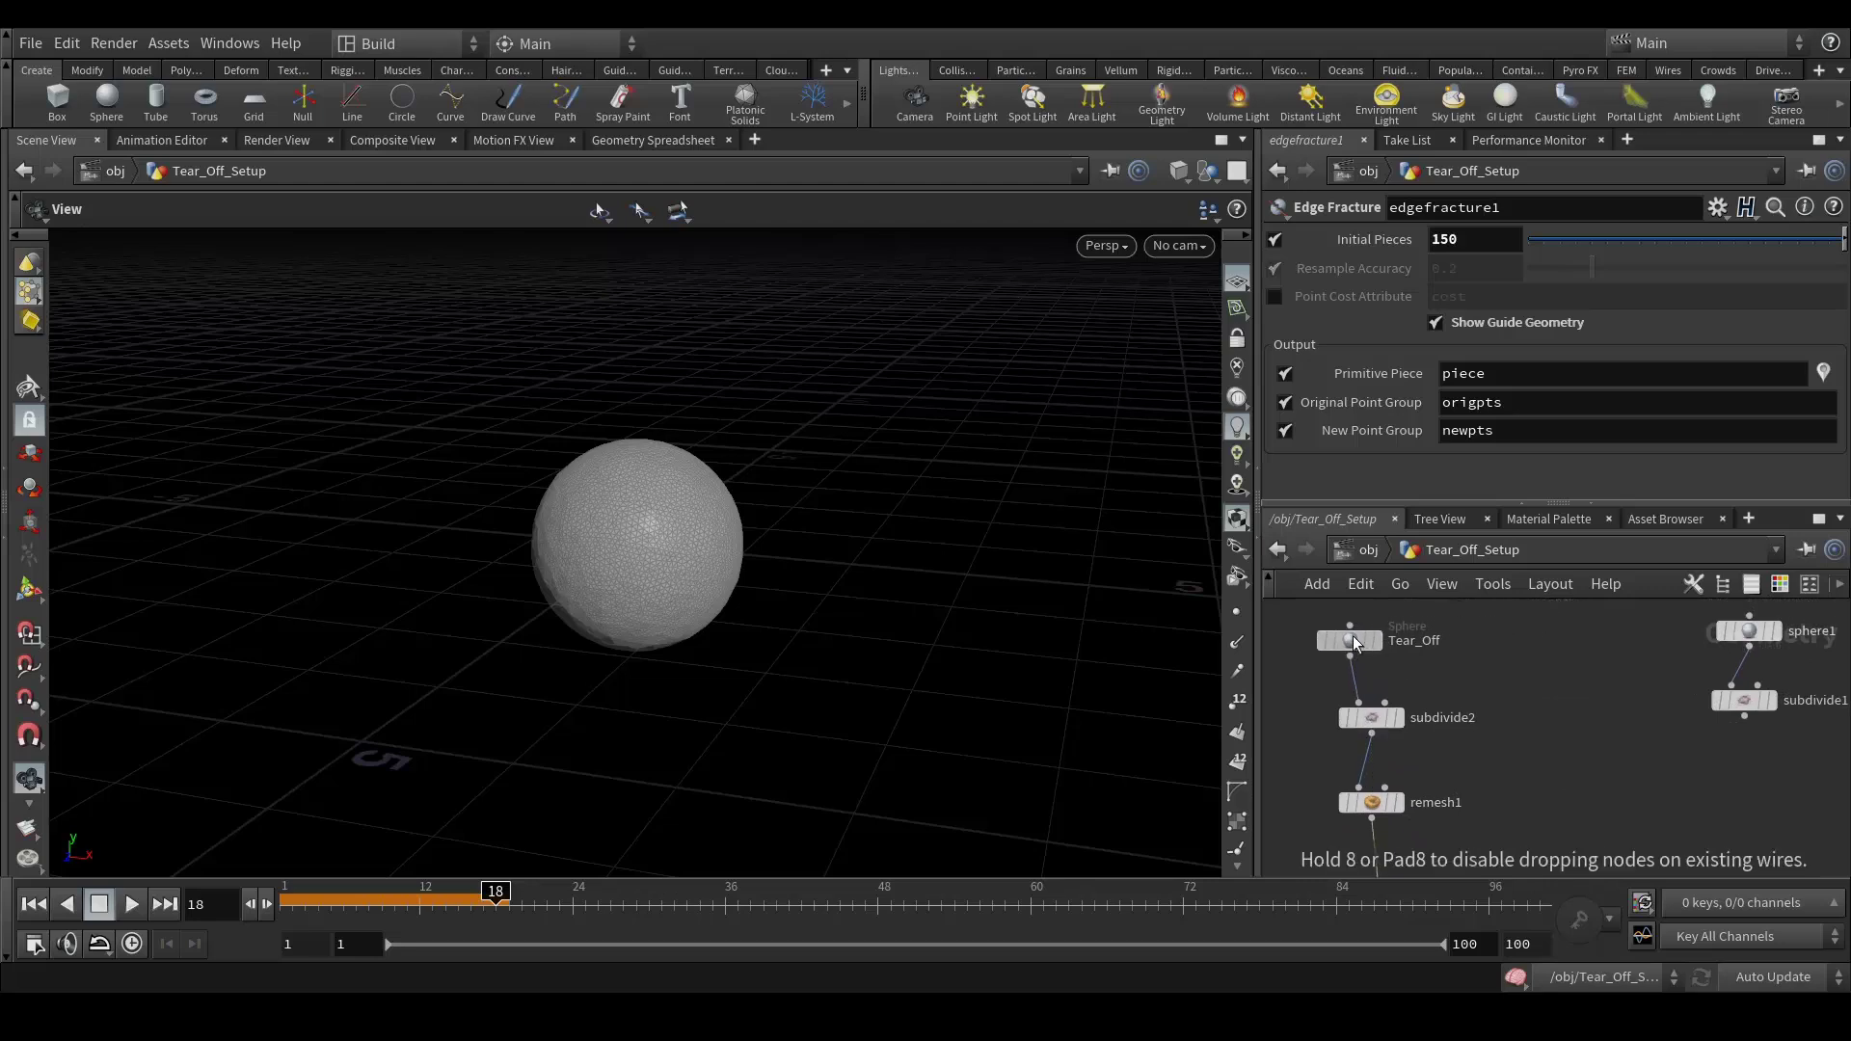
{"action": "middle_click_drag", "start_coordinate": [1701, 774], "coordinate": [1592, 662]}
Connect the subdivide1 output to the third (collision) input of the Vellum cloth node.
{"action": "scroll", "coordinate": [1591, 661], "scroll_direction": "down", "scroll_amount": 4}
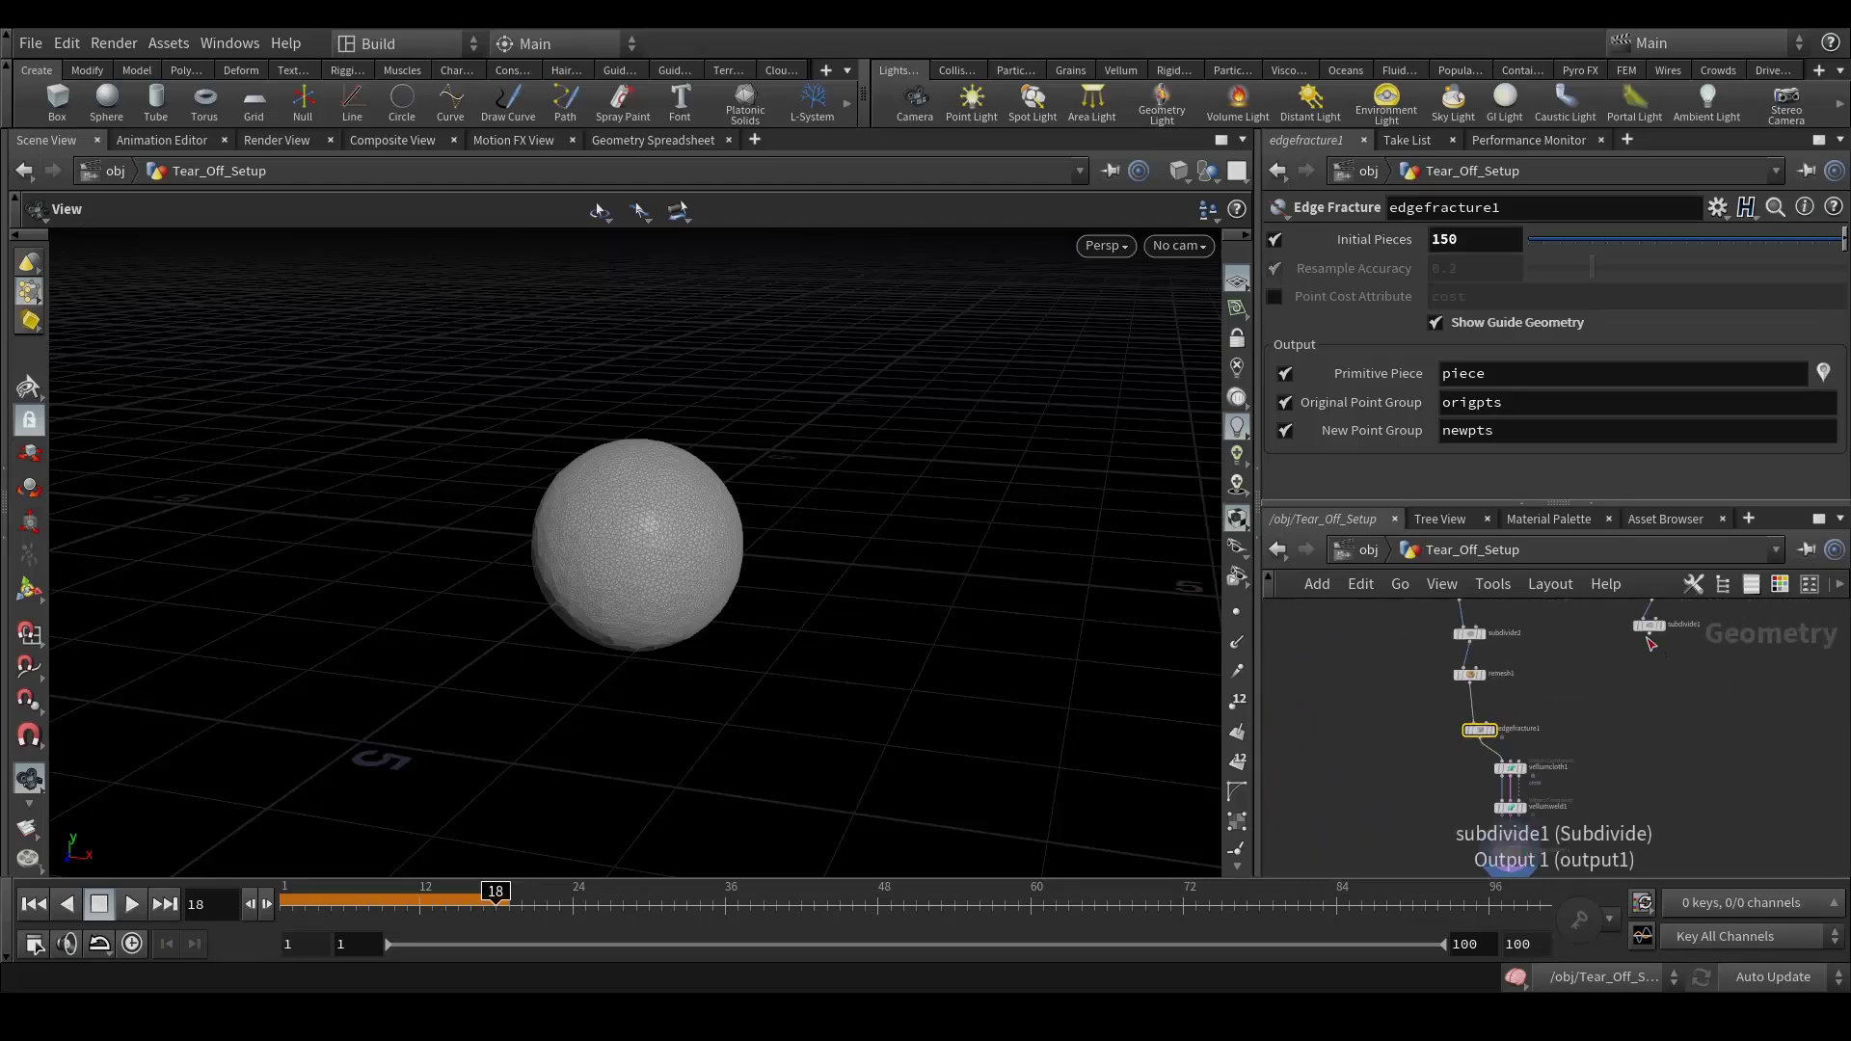
{"action": "left_click_drag", "start_coordinate": [1651, 634], "coordinate": [1519, 760]}
{"action": "scroll", "coordinate": [1523, 796], "scroll_direction": "up", "scroll_amount": 4}
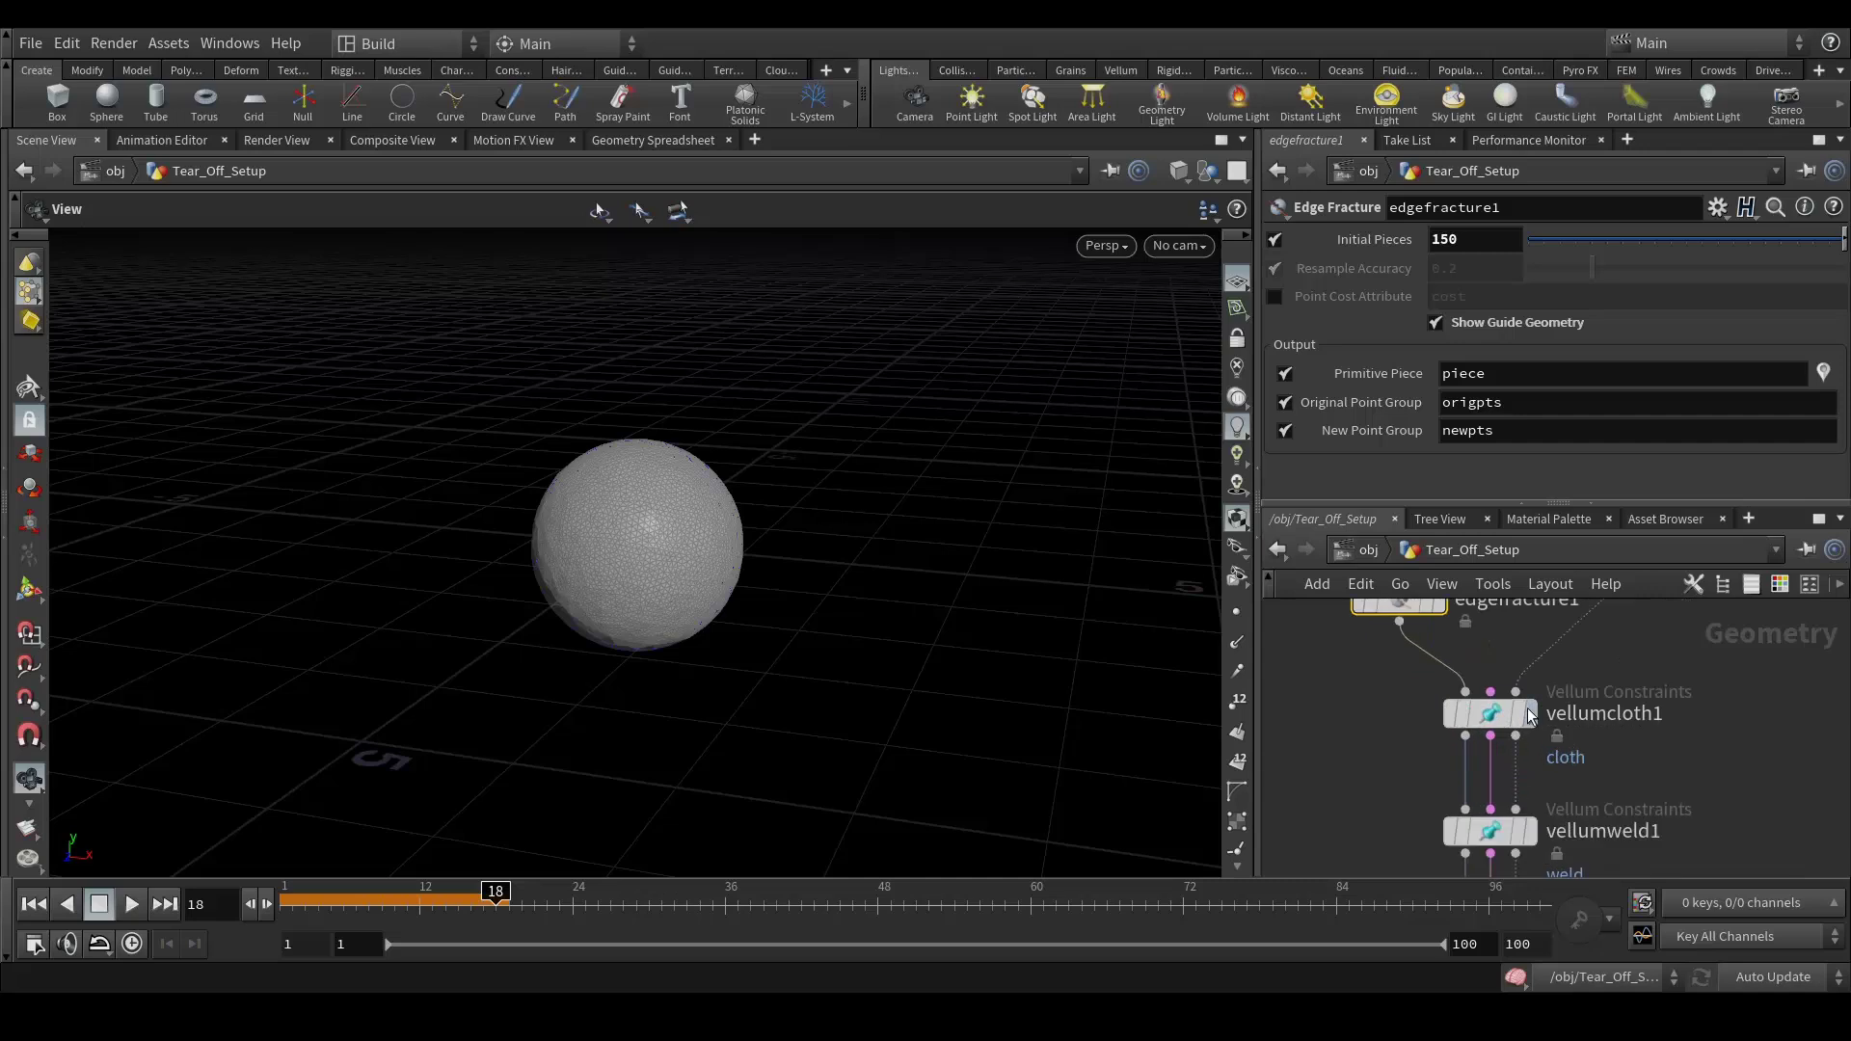
{"action": "left_click_drag", "start_coordinate": [1522, 694], "coordinate": [1522, 696]}
{"action": "scroll", "coordinate": [1678, 675], "scroll_direction": "down", "scroll_amount": 5}
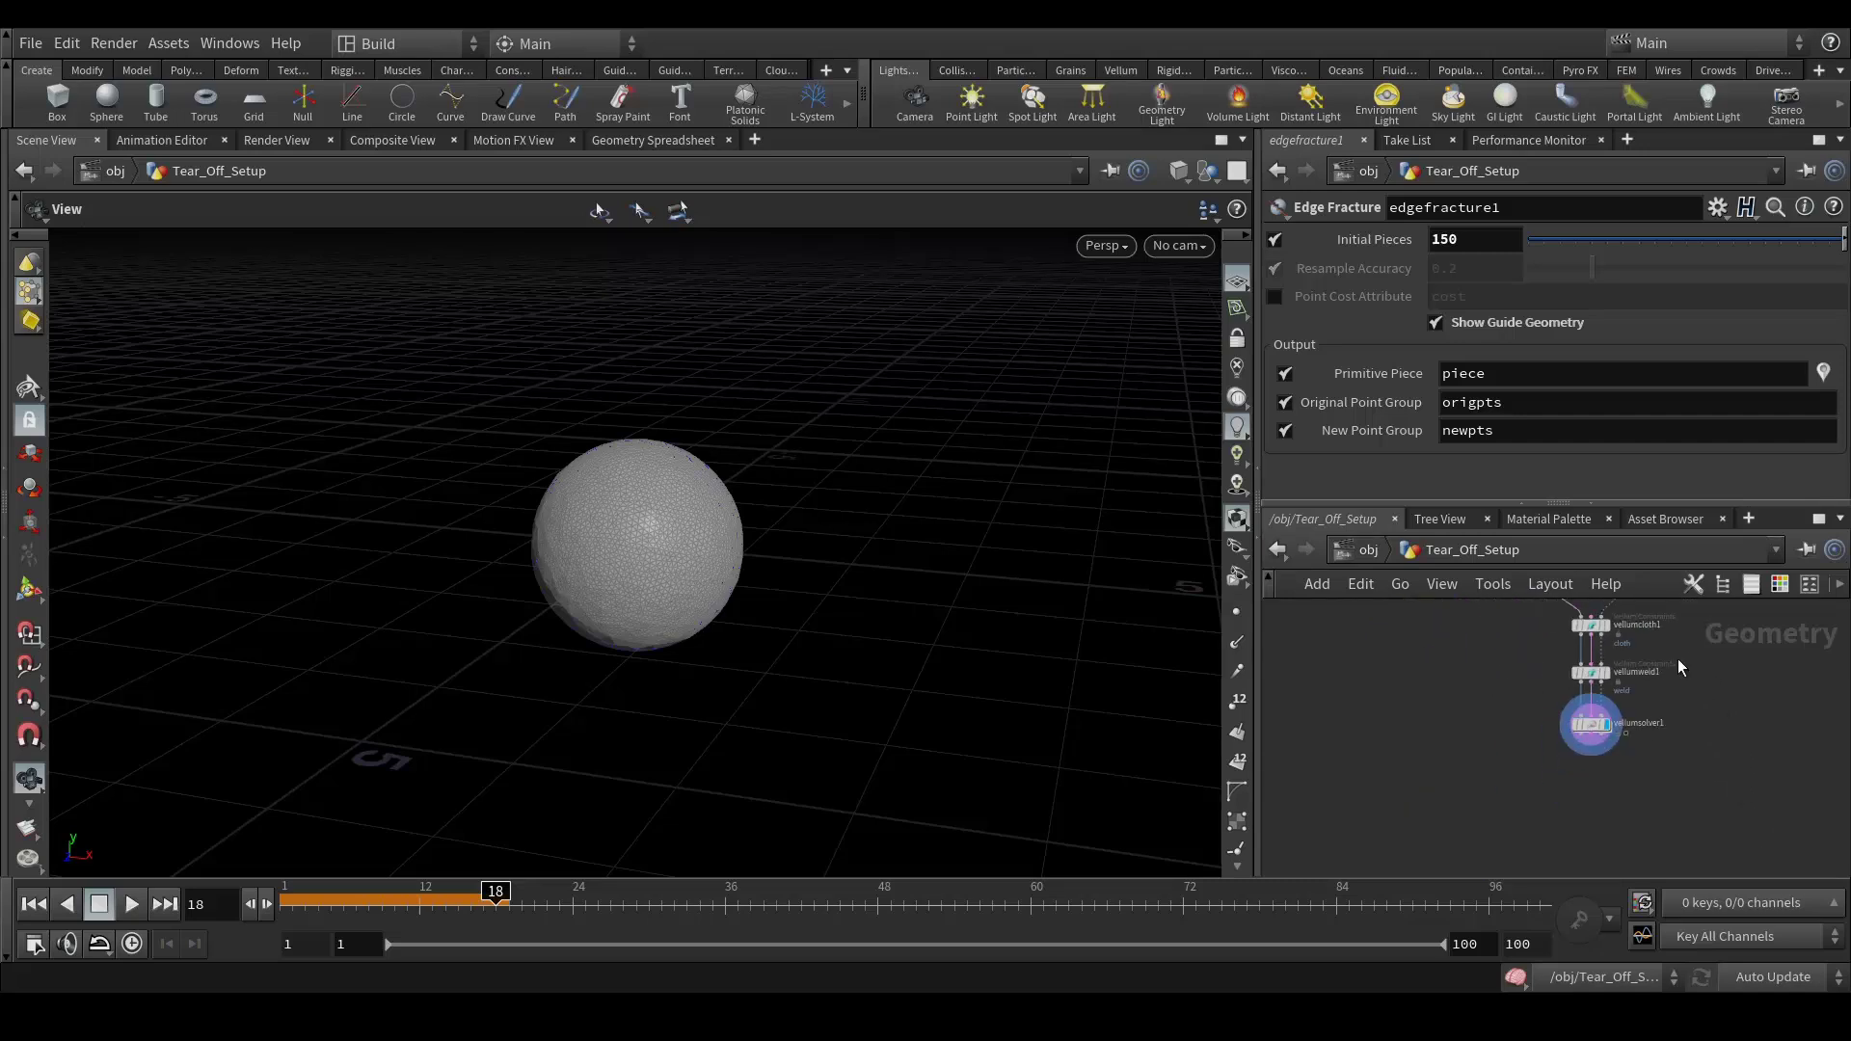
Set the Vellum Solver's Y gravity to 2 and its X wind to -4.
{"action": "scroll", "coordinate": [1673, 765], "scroll_direction": "up", "scroll_amount": 5}
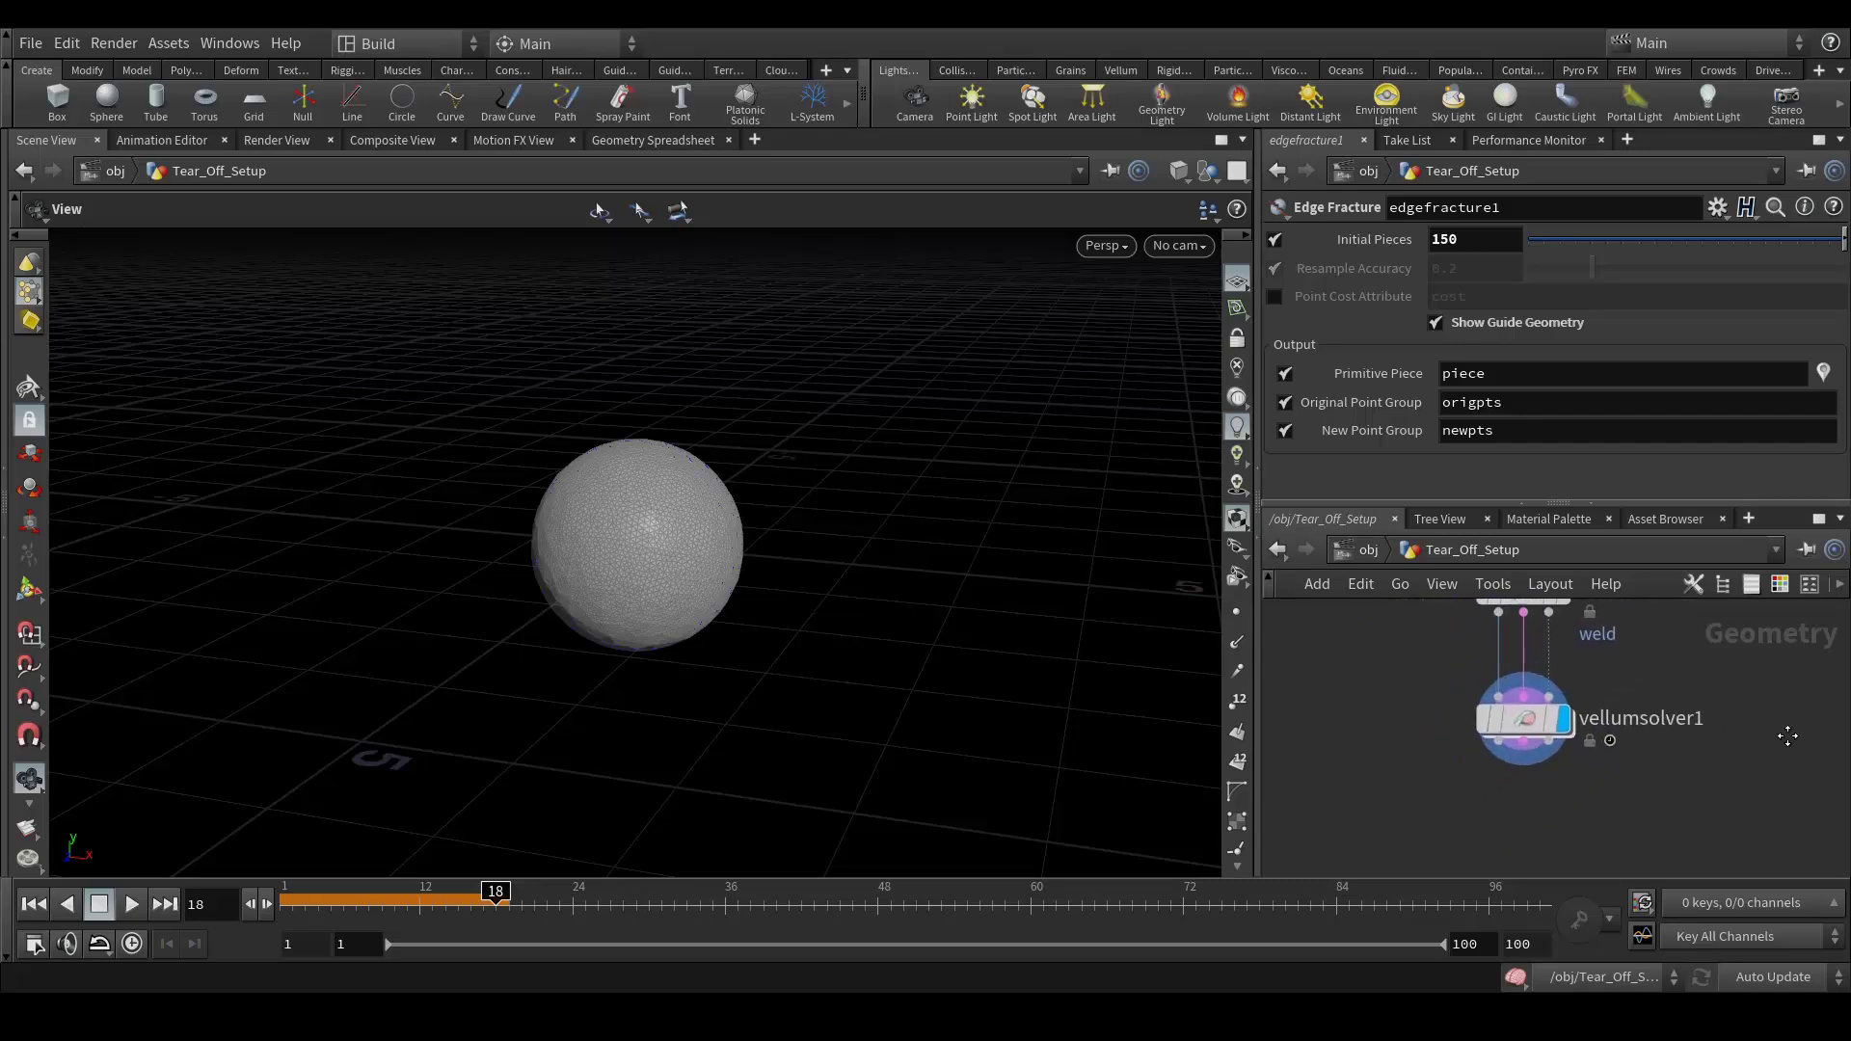
{"action": "middle_click_drag", "start_coordinate": [1744, 772], "coordinate": [1686, 814]}
{"action": "scroll", "coordinate": [1589, 802], "scroll_direction": "up", "scroll_amount": 2}
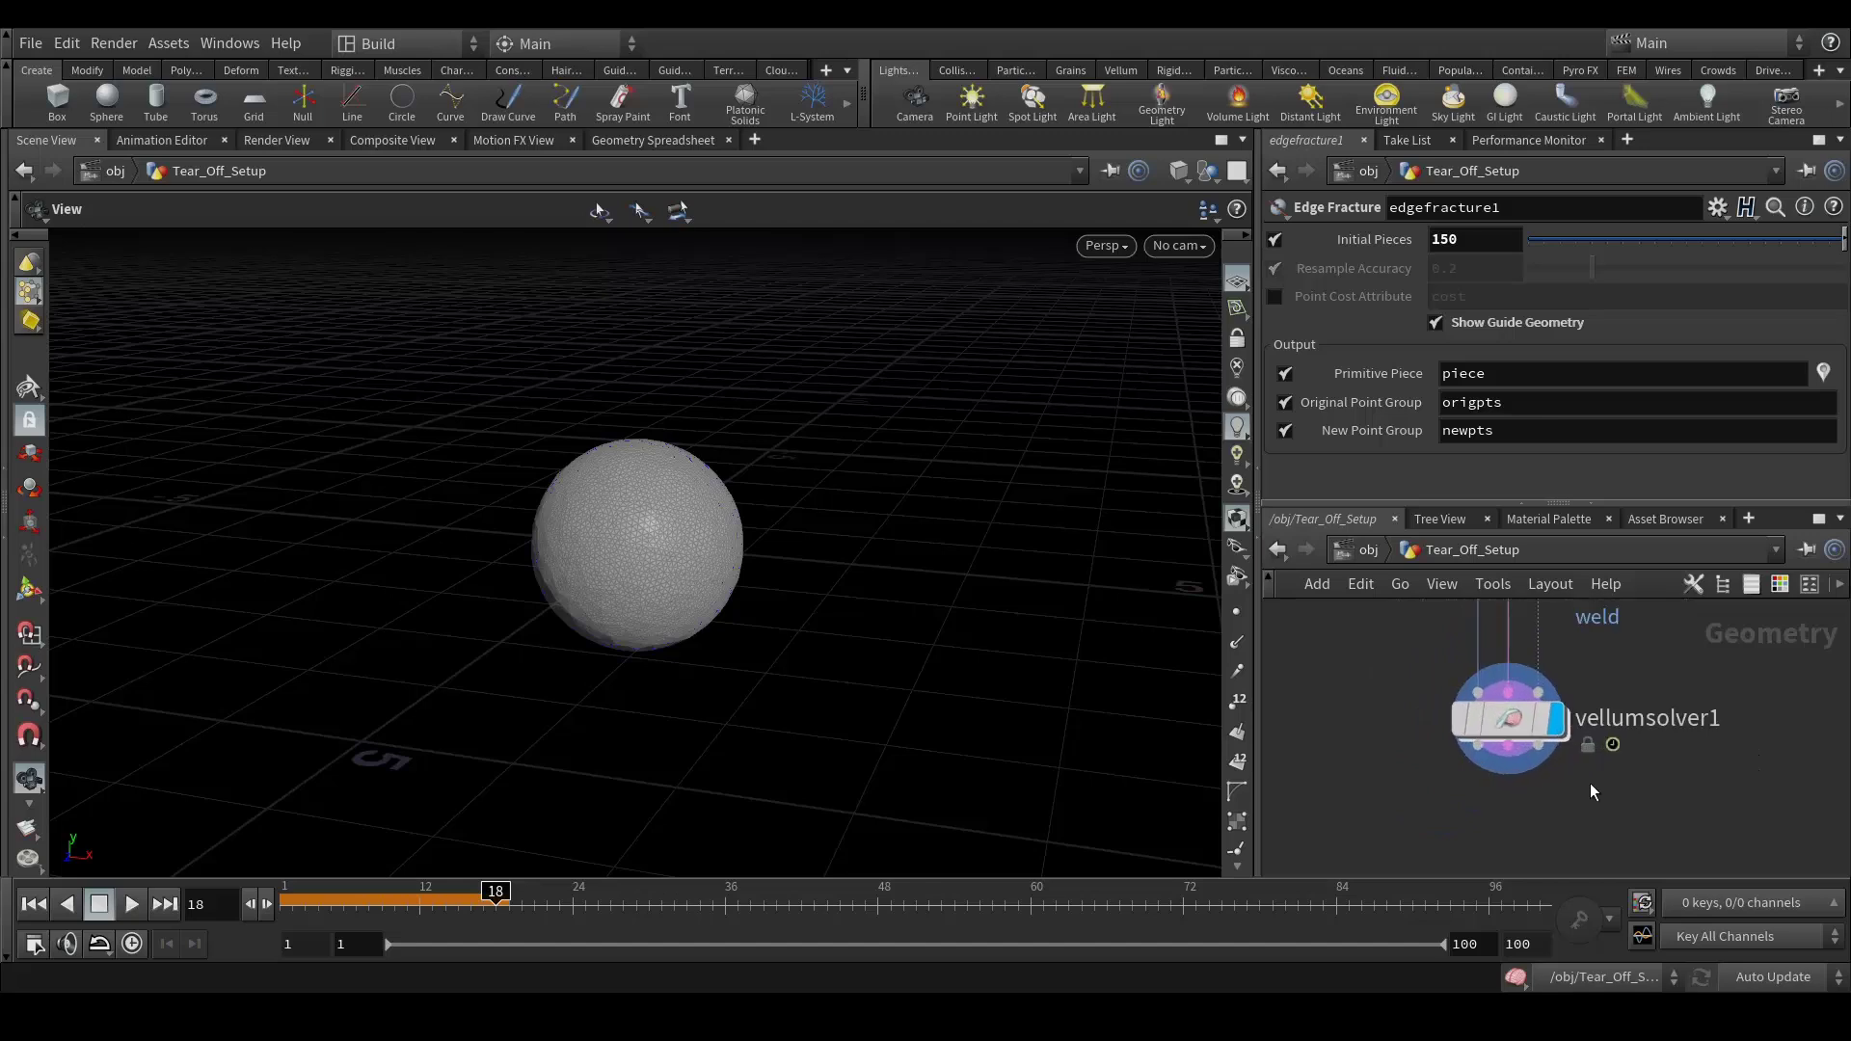
{"action": "left_click", "coordinate": [1513, 719]}
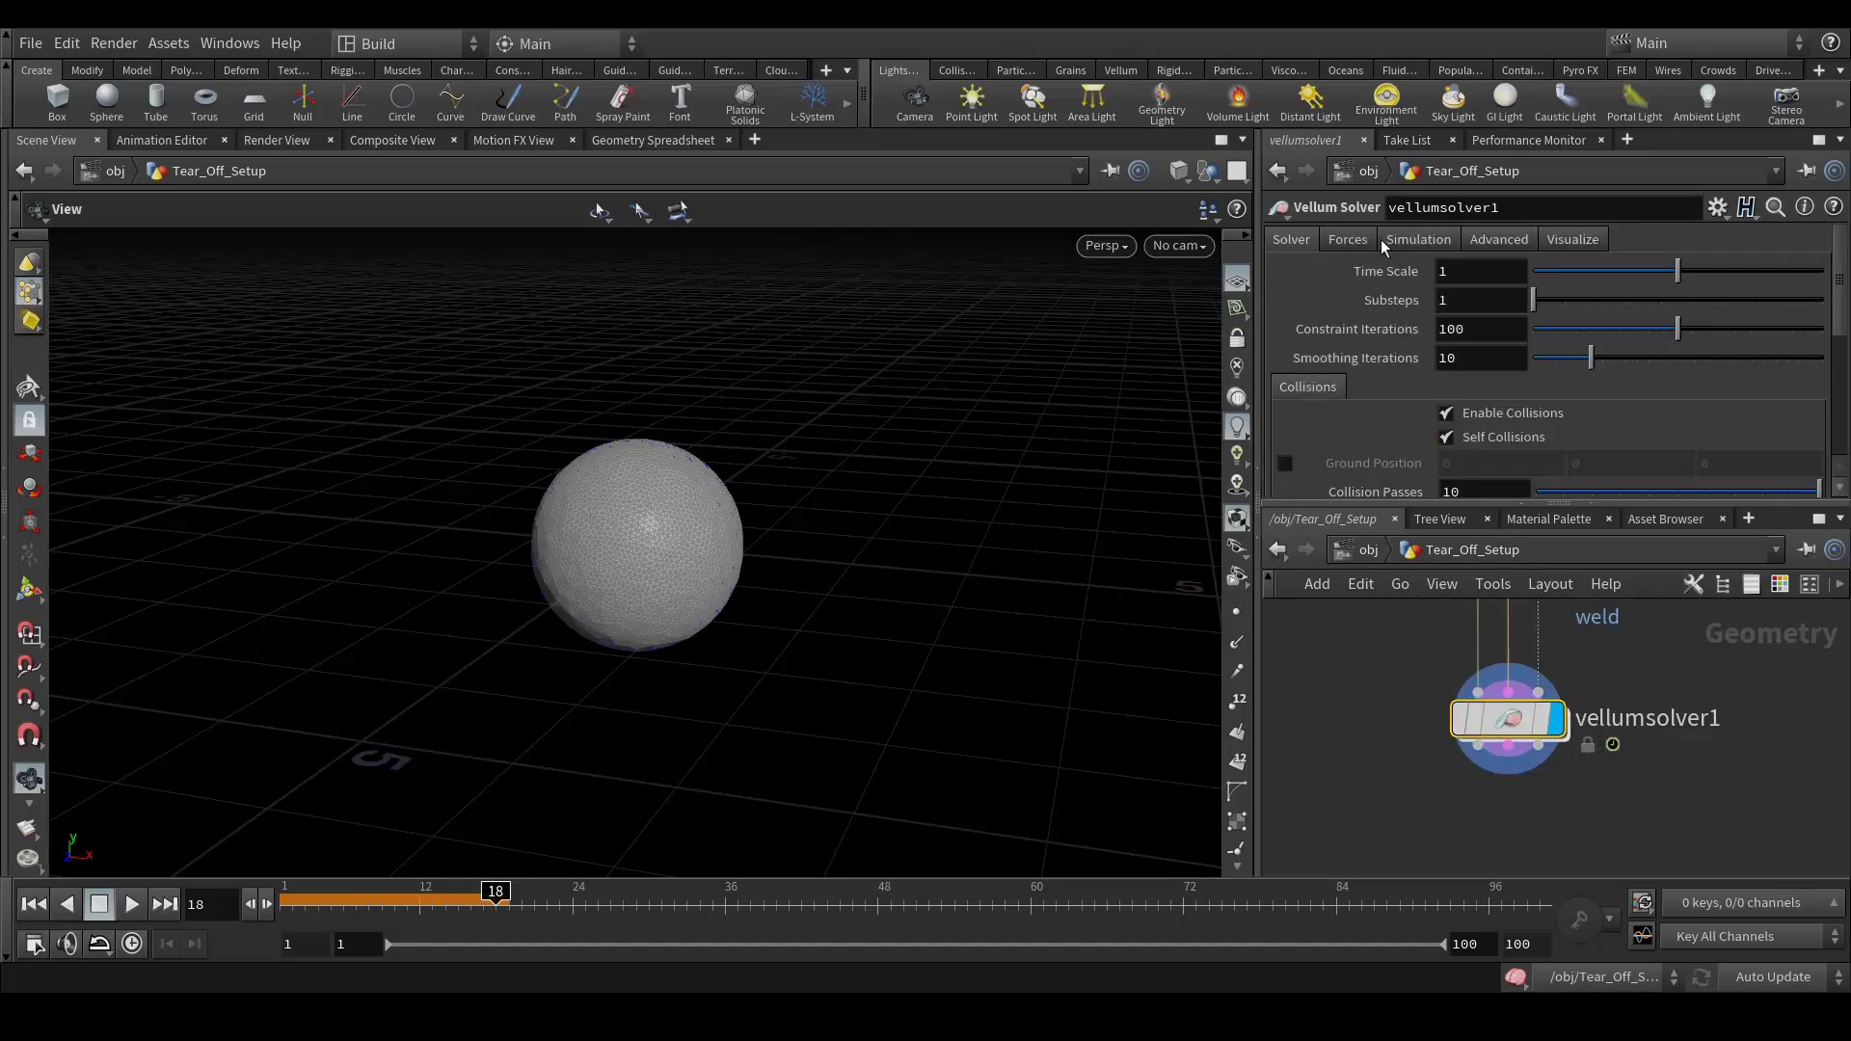
{"action": "left_click", "coordinate": [1342, 239]}
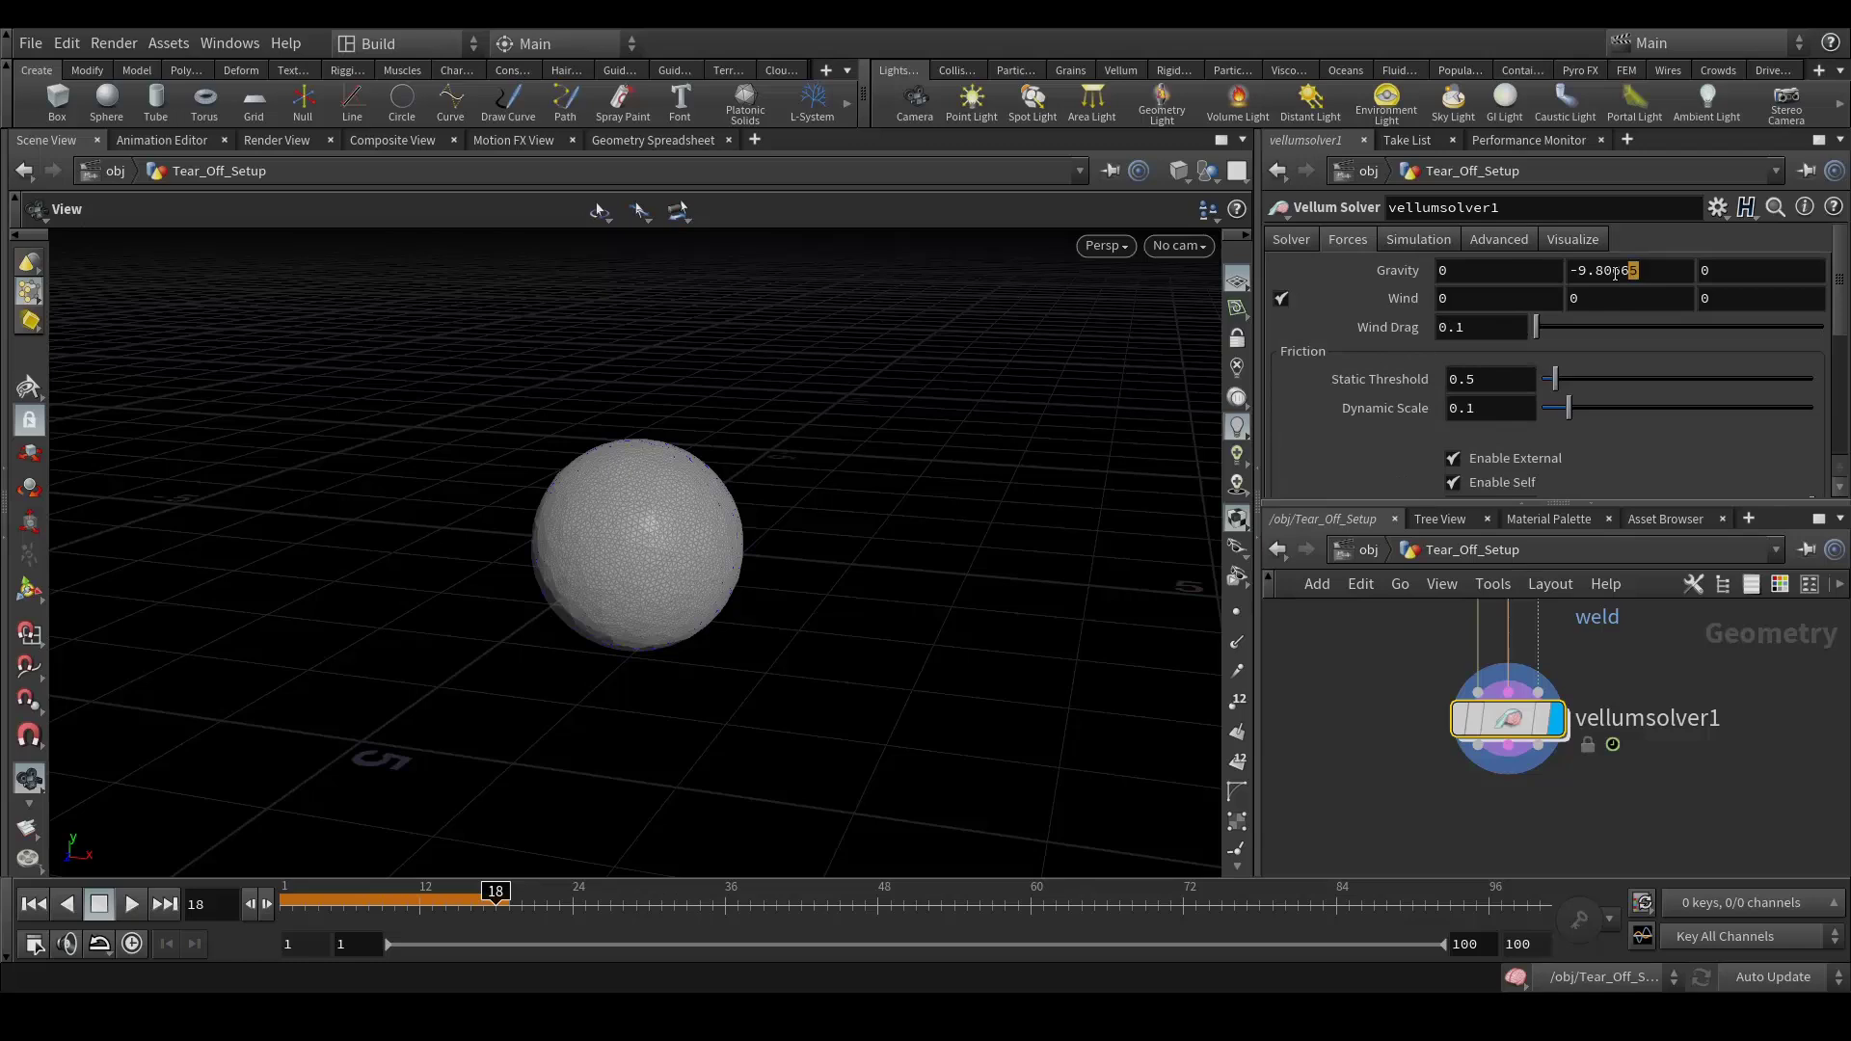
{"action": "left_click_drag", "start_coordinate": [1616, 275], "coordinate": [1559, 281]}
{"action": "type", "text": "2"}
{"action": "key", "text": "Return"}
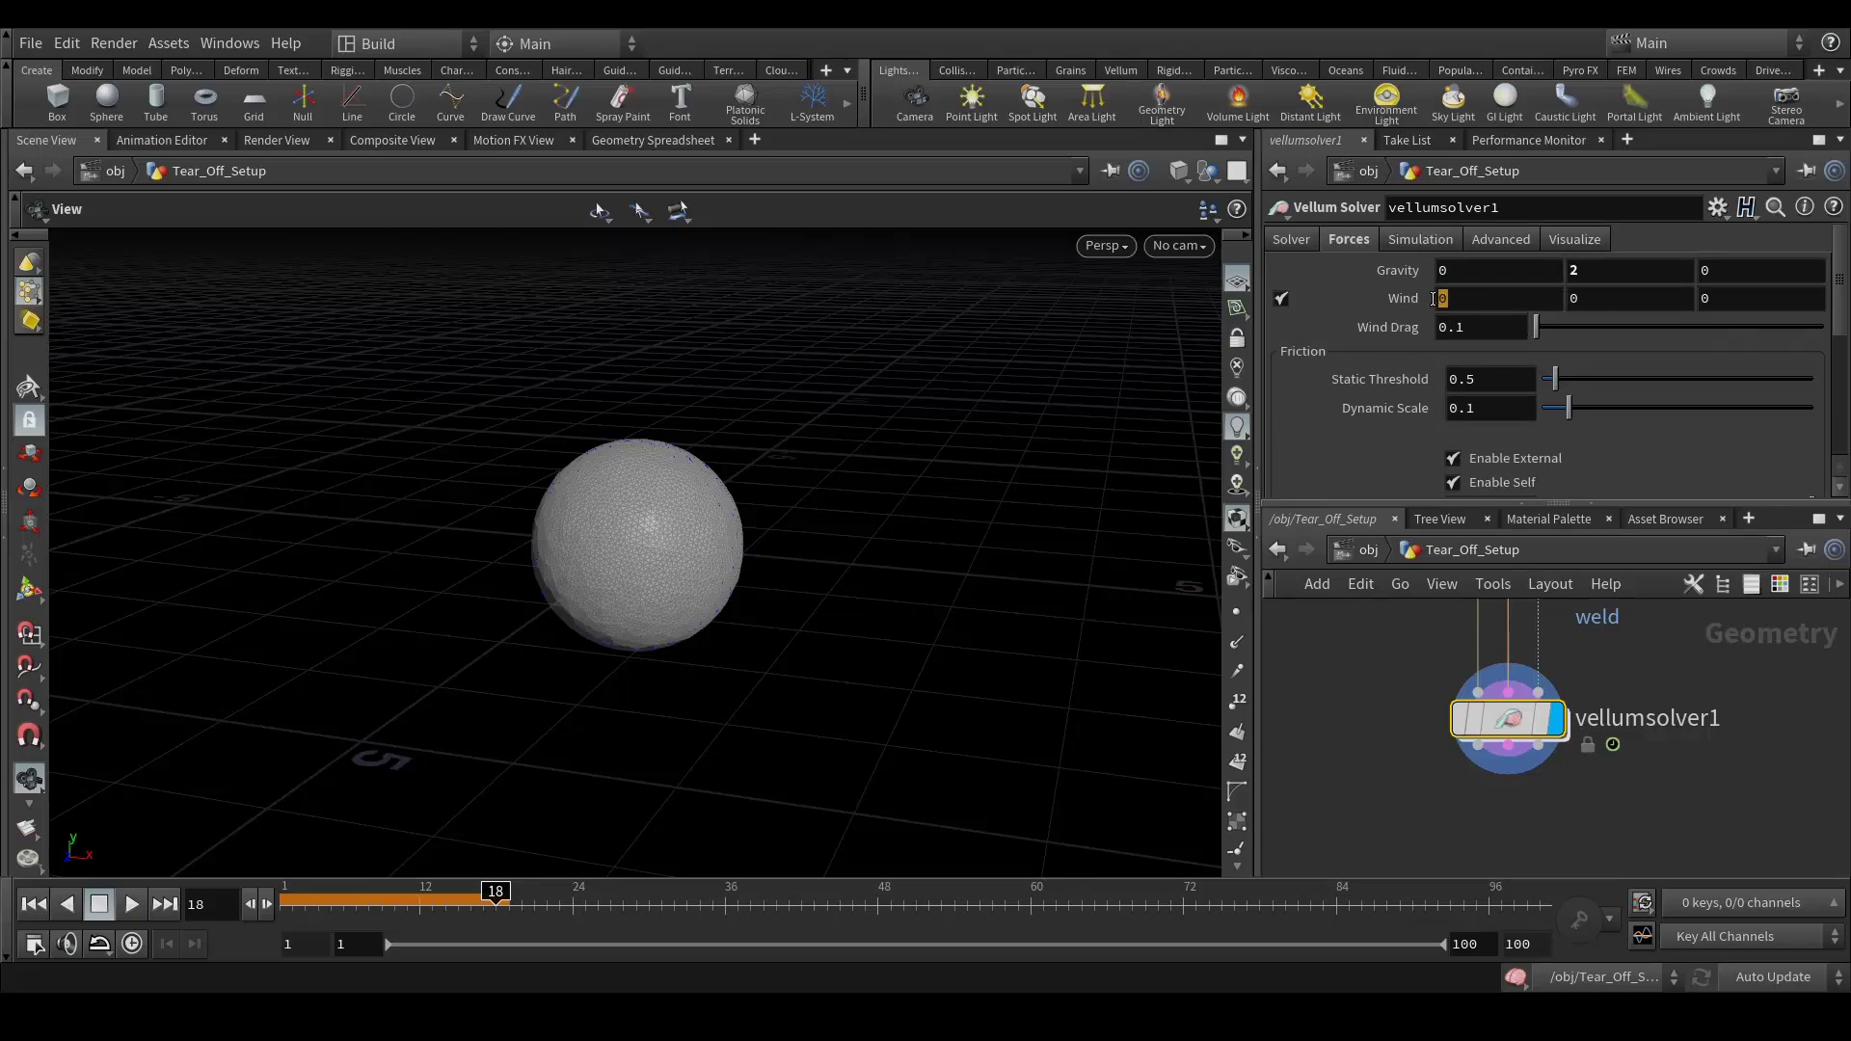
{"action": "left_click_drag", "start_coordinate": [1433, 298], "coordinate": [1435, 304]}
{"action": "type", "text": "-4"}
{"action": "key", "text": "Return"}
Play the simulation from the first frame to check the gravity and wind, and return to frame 1.
{"action": "left_click", "coordinate": [33, 903]}
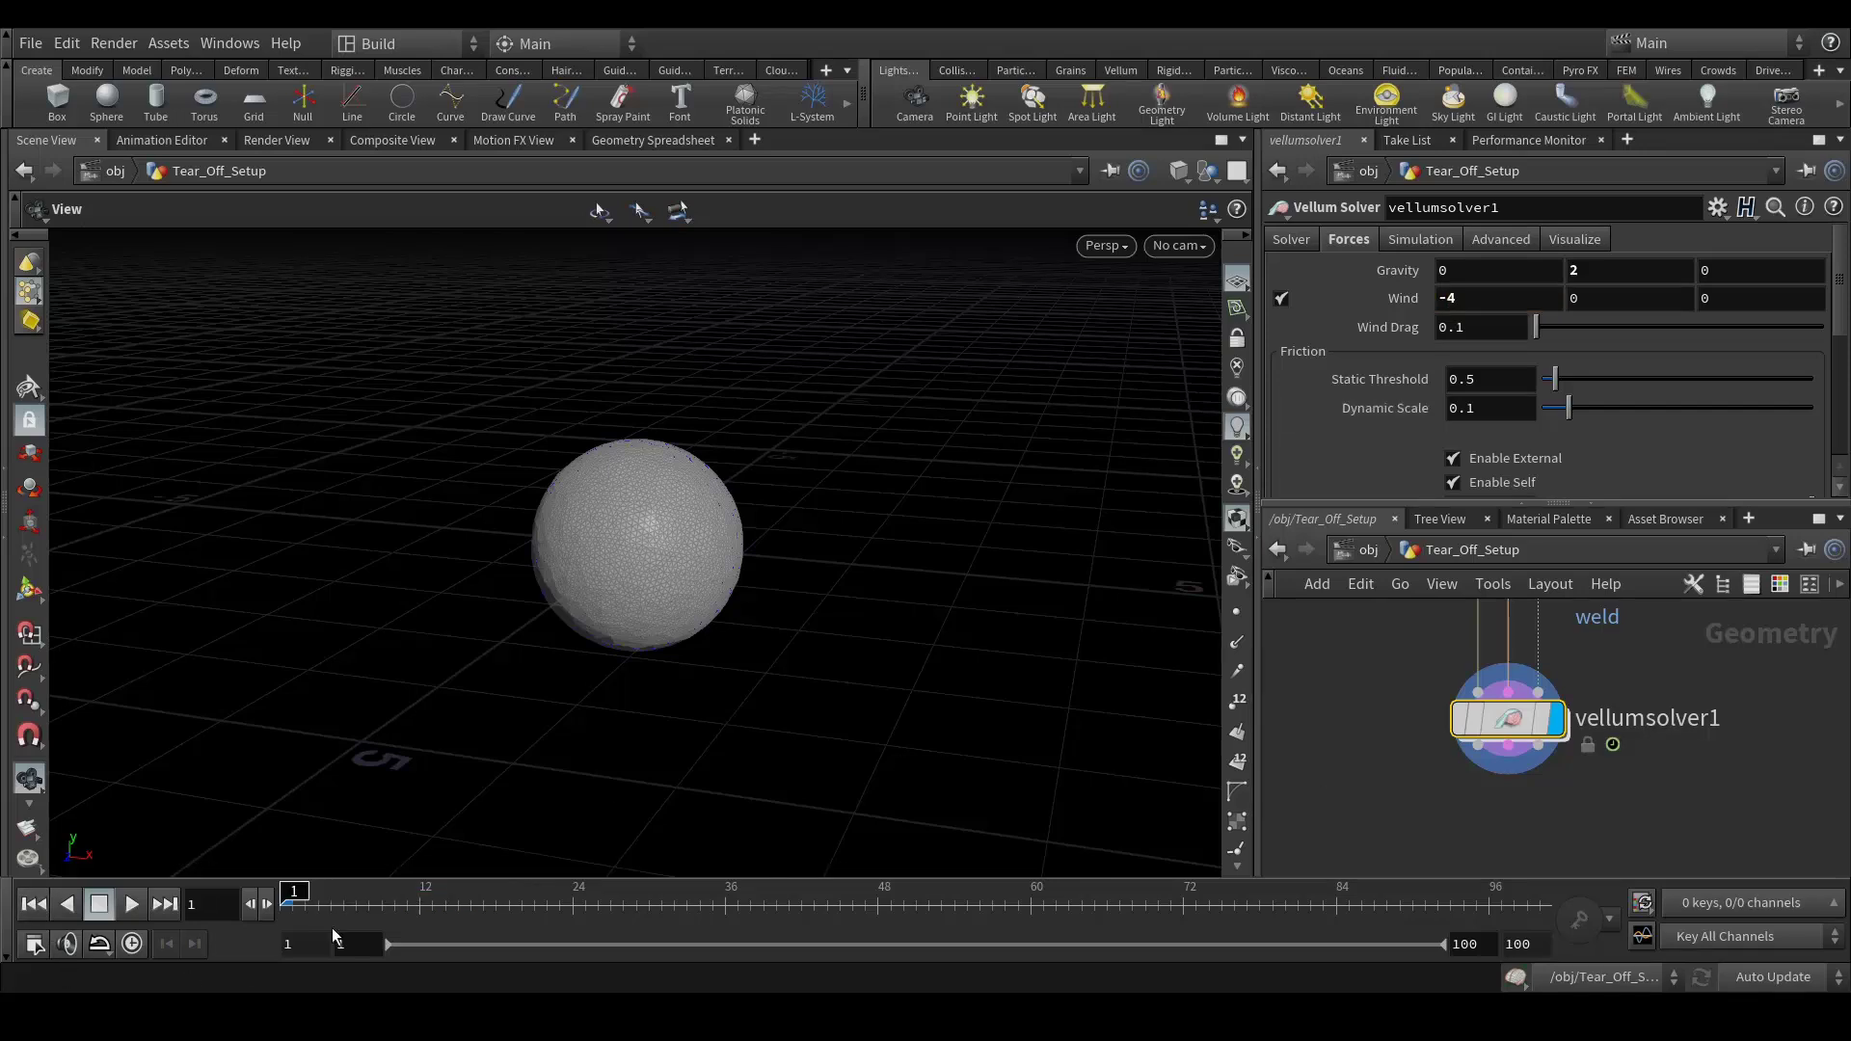
{"action": "left_click", "coordinate": [129, 908]}
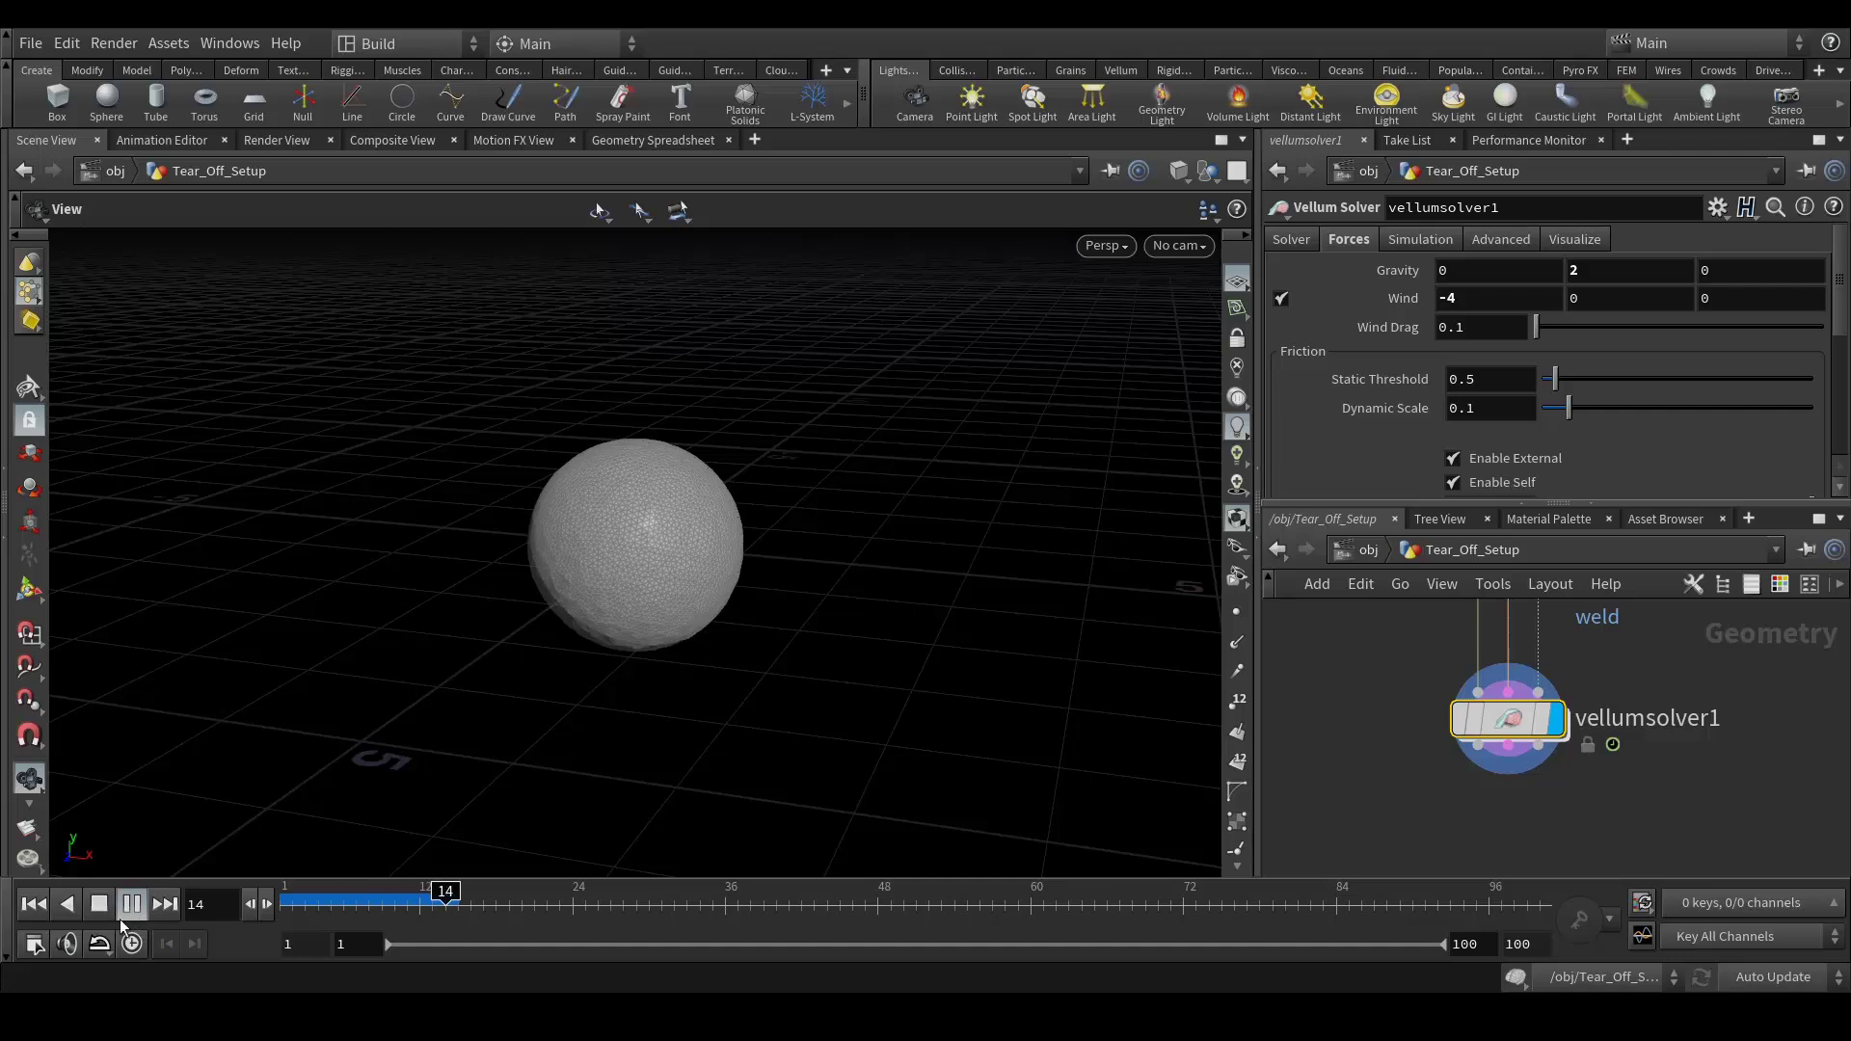
{"action": "left_click", "coordinate": [119, 916]}
{"action": "left_click", "coordinate": [34, 906]}
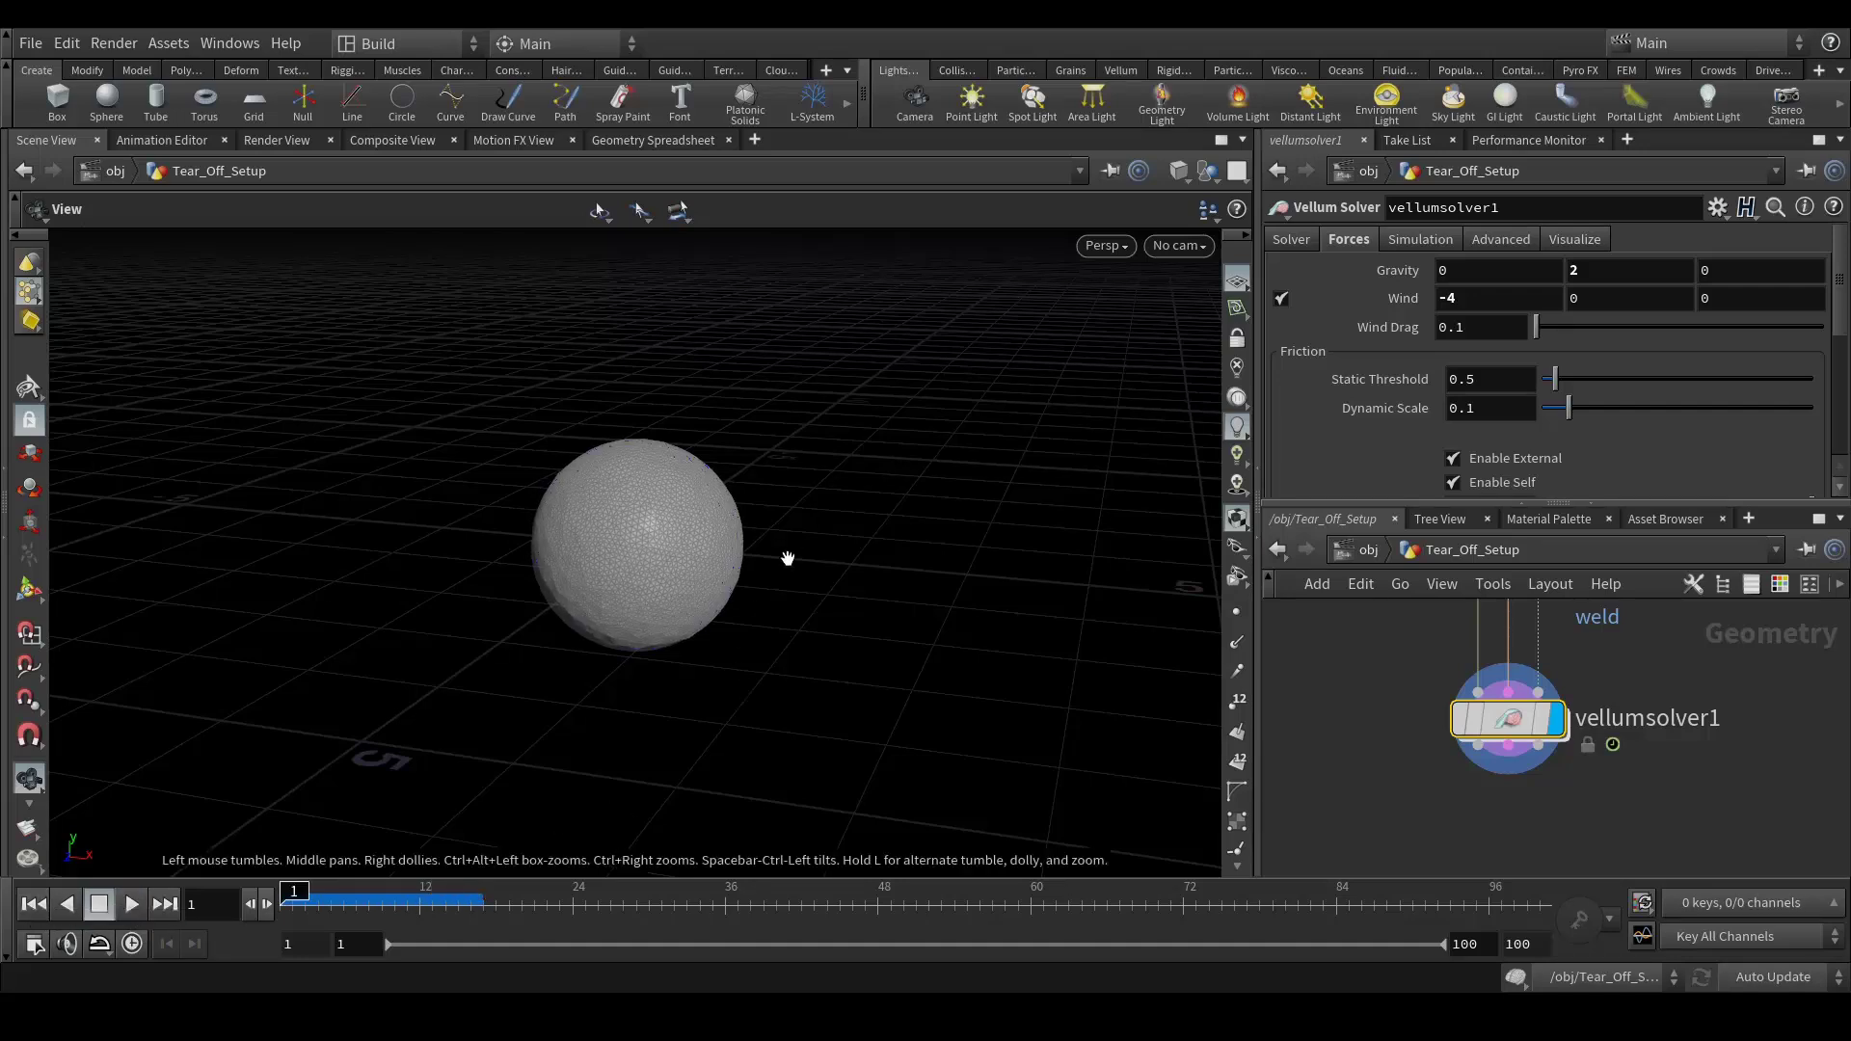
Enable breaking on the Vellum weld constraints with a threshold of 0.05.
{"action": "middle_click_drag", "start_coordinate": [1391, 763], "coordinate": [1394, 928]}
{"action": "left_click", "coordinate": [1506, 727]}
{"action": "scroll", "coordinate": [1369, 378], "scroll_direction": "down", "scroll_amount": 6}
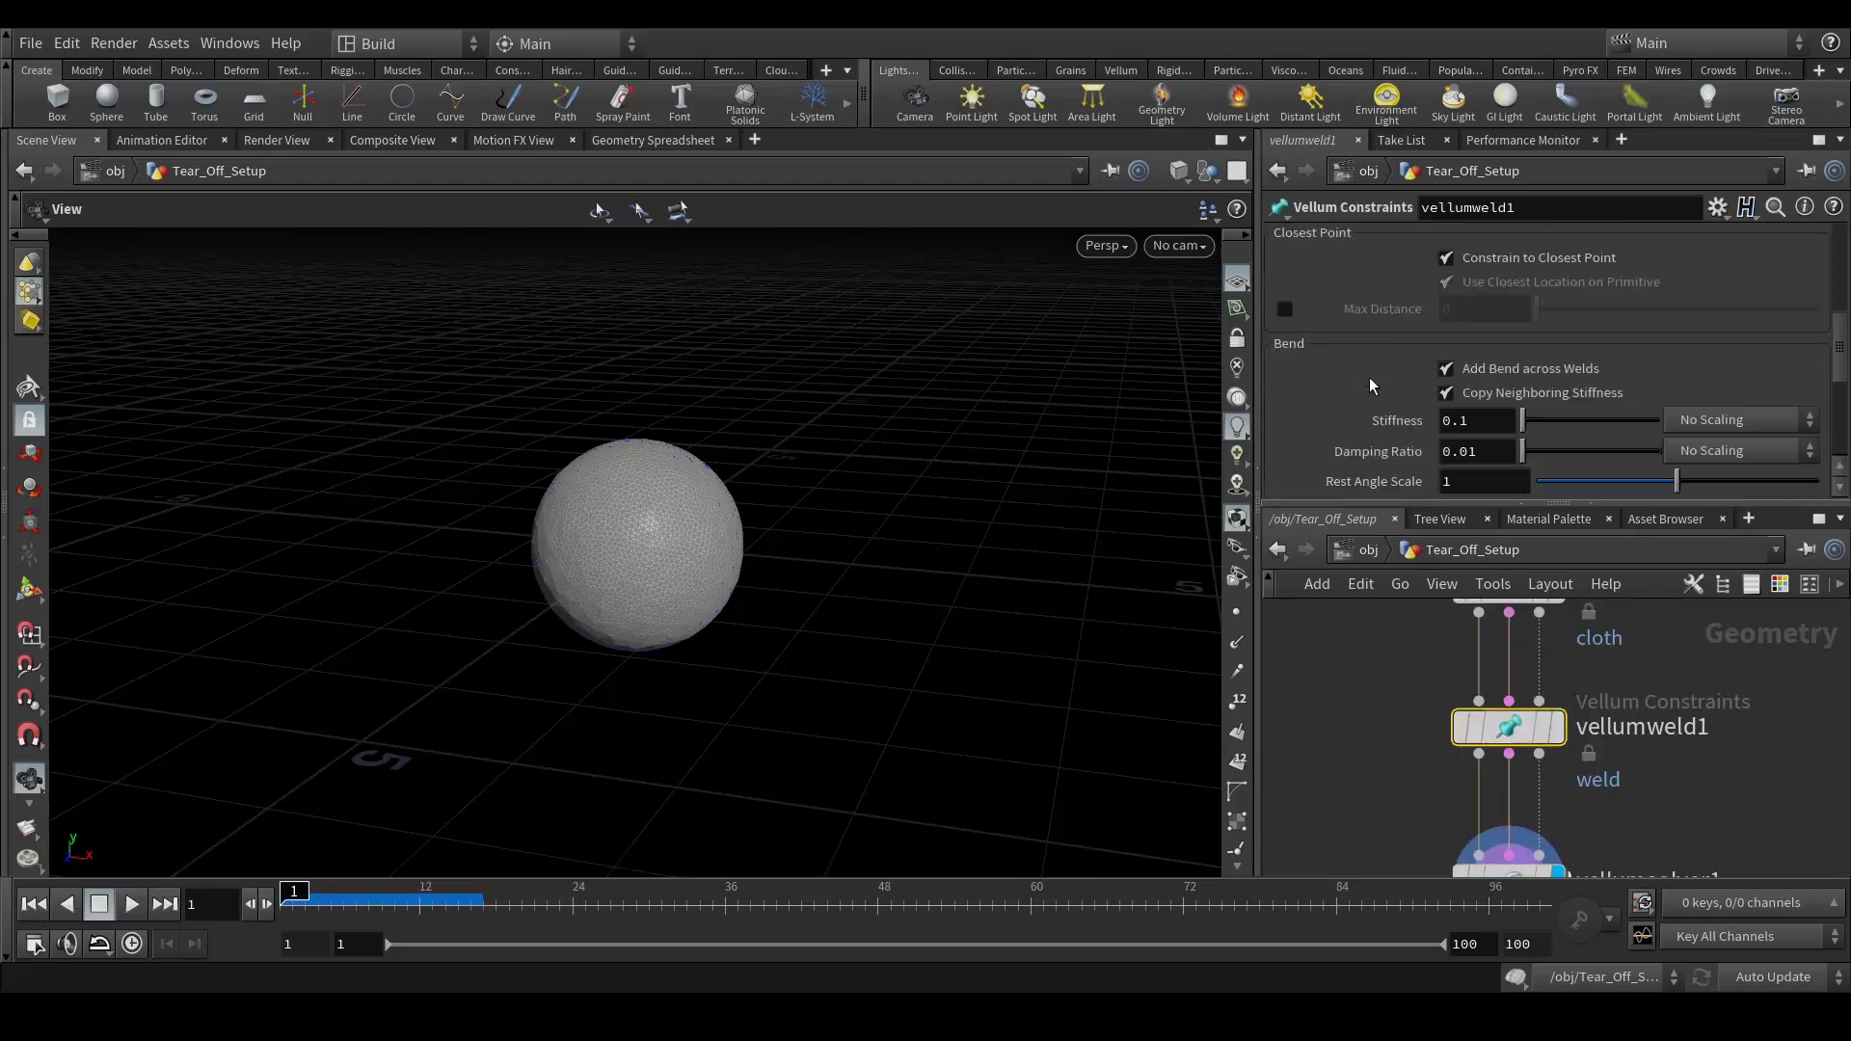
{"action": "scroll", "coordinate": [1368, 377], "scroll_direction": "down", "scroll_amount": 1}
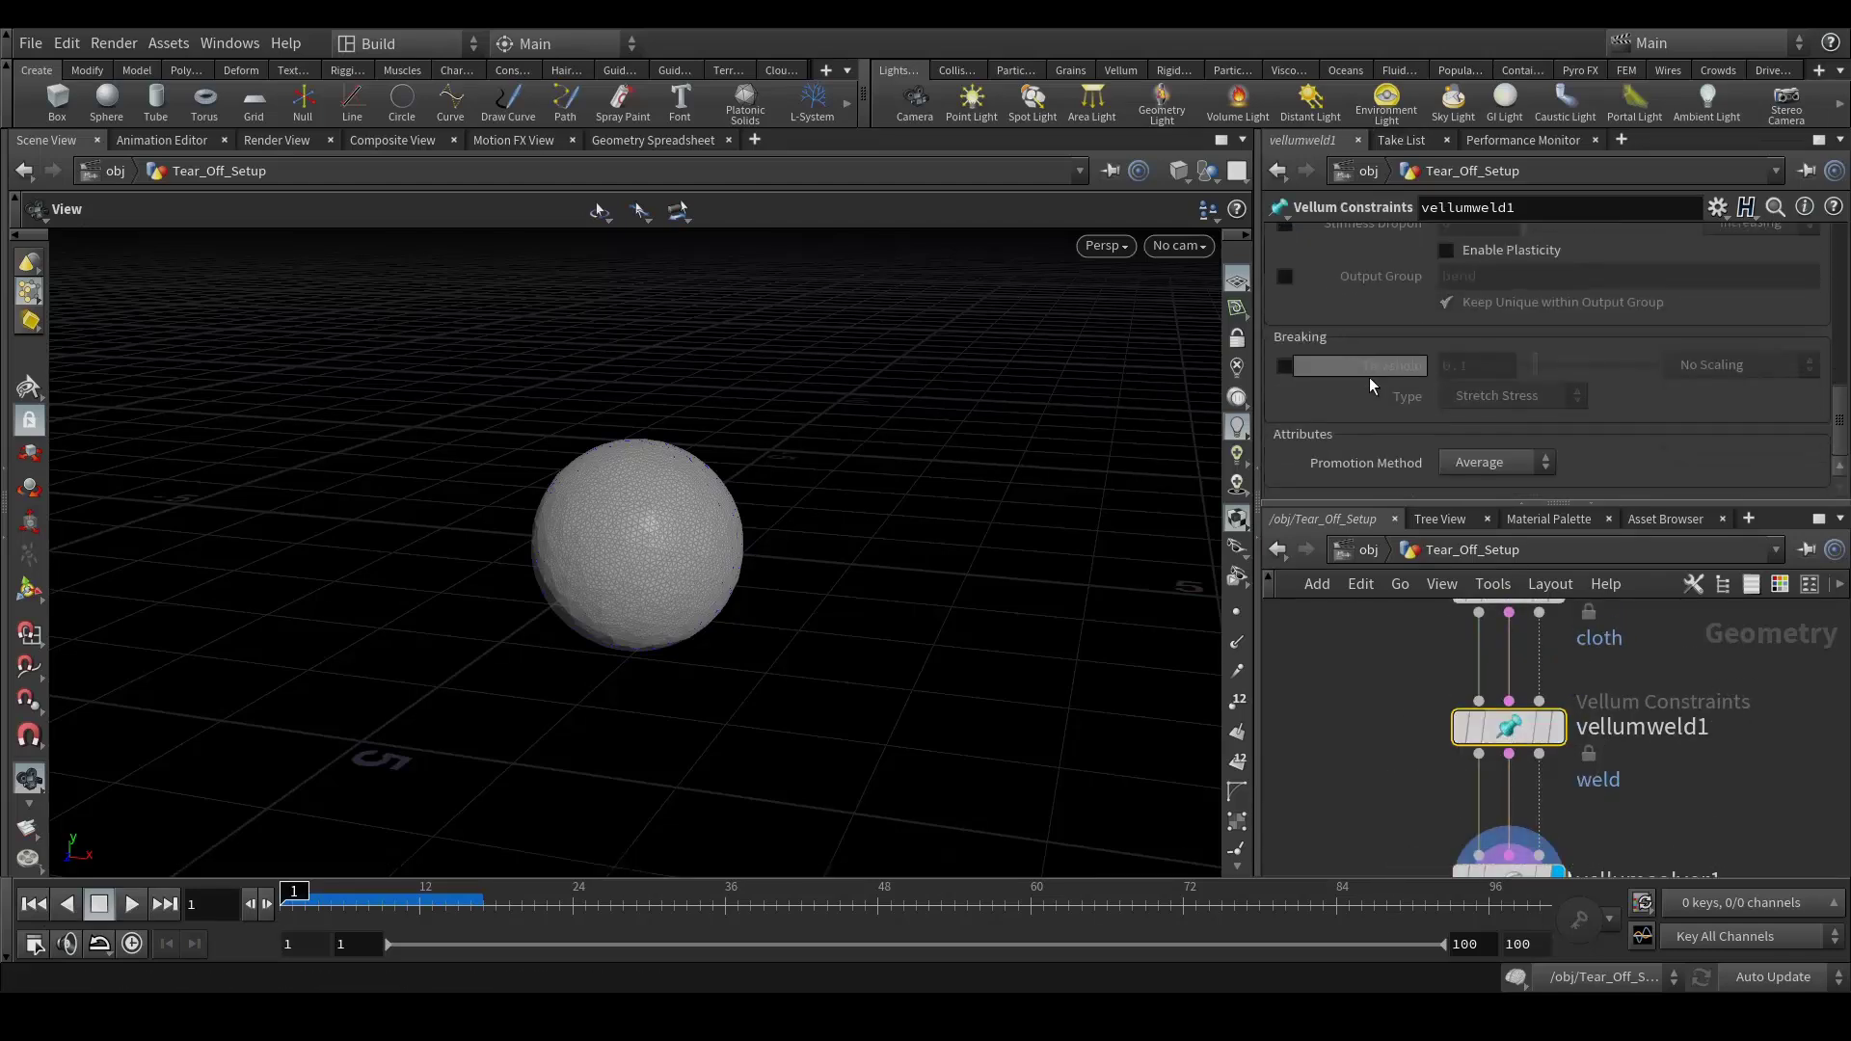
{"action": "left_click", "coordinate": [1286, 367]}
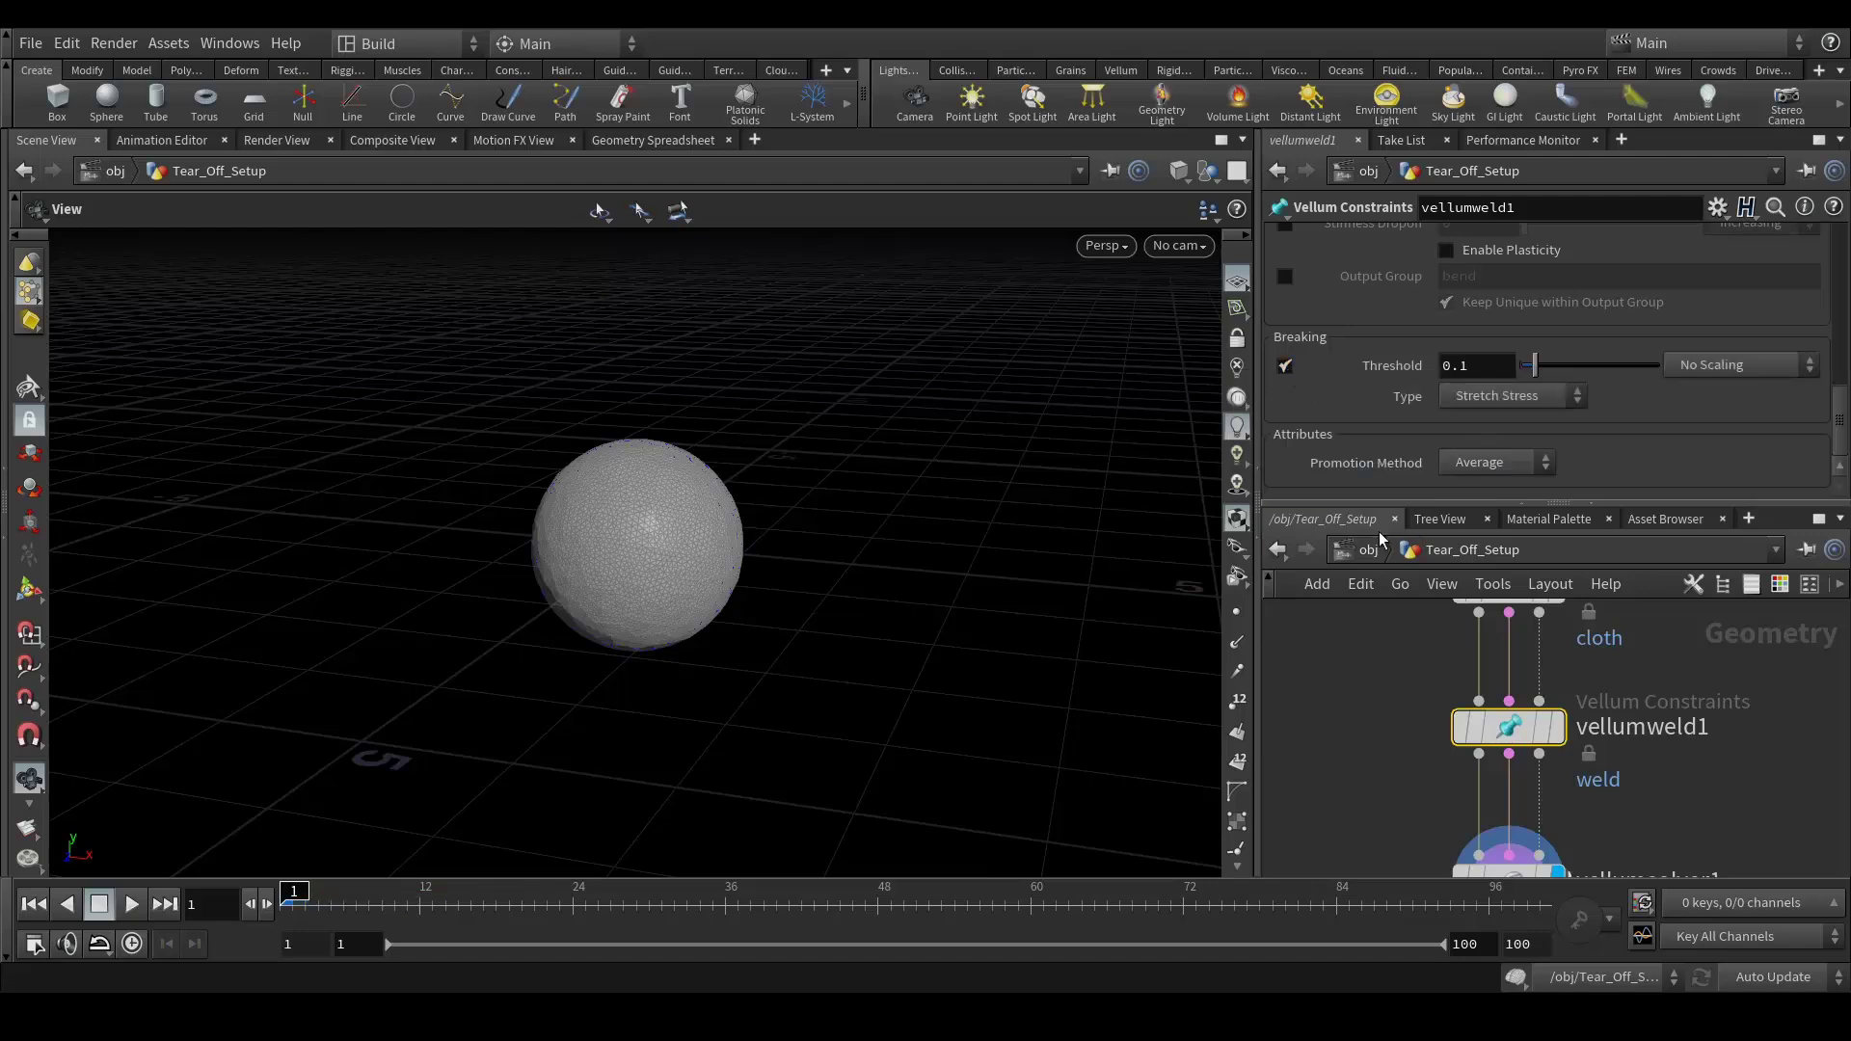
{"action": "left_click_drag", "start_coordinate": [1462, 364], "coordinate": [1482, 379]}
{"action": "type", "text": "05"}
{"action": "key", "text": "Return"}
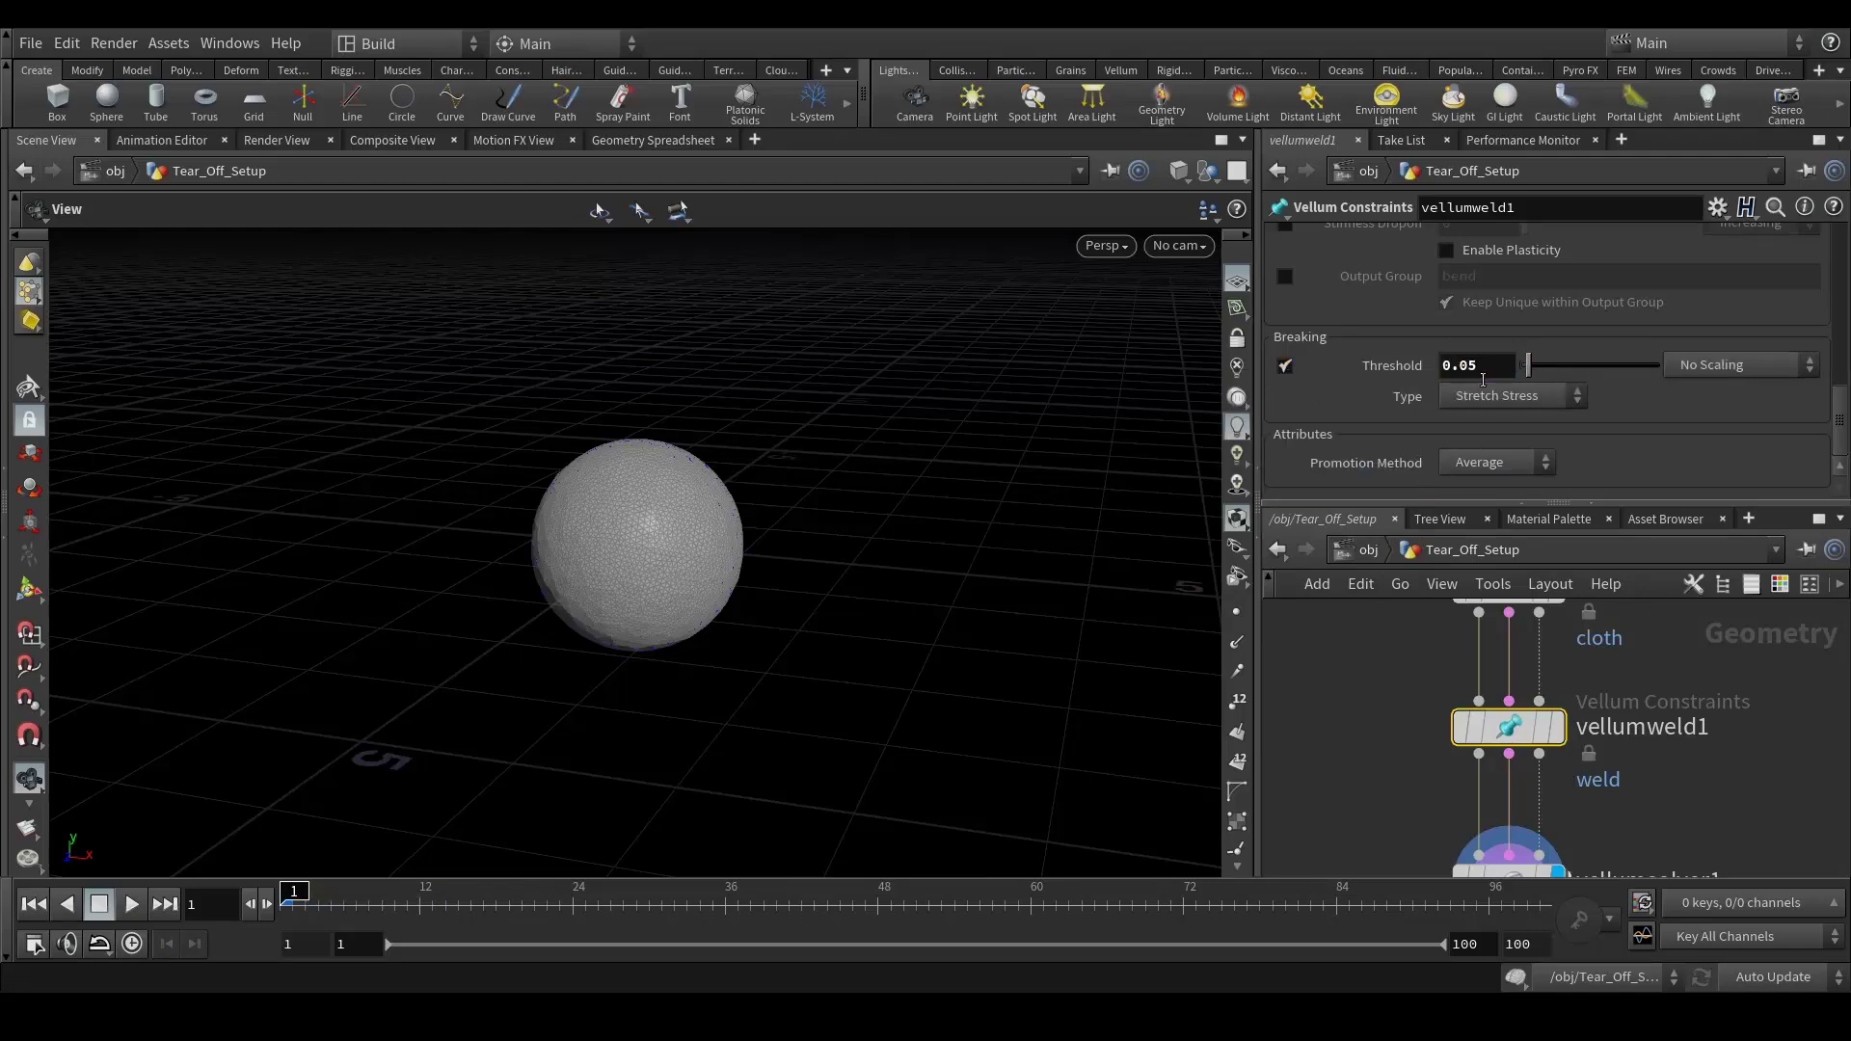
Play the simulation to check the weld breaking, stop it and return to the first frame.
{"action": "left_click", "coordinate": [134, 907]}
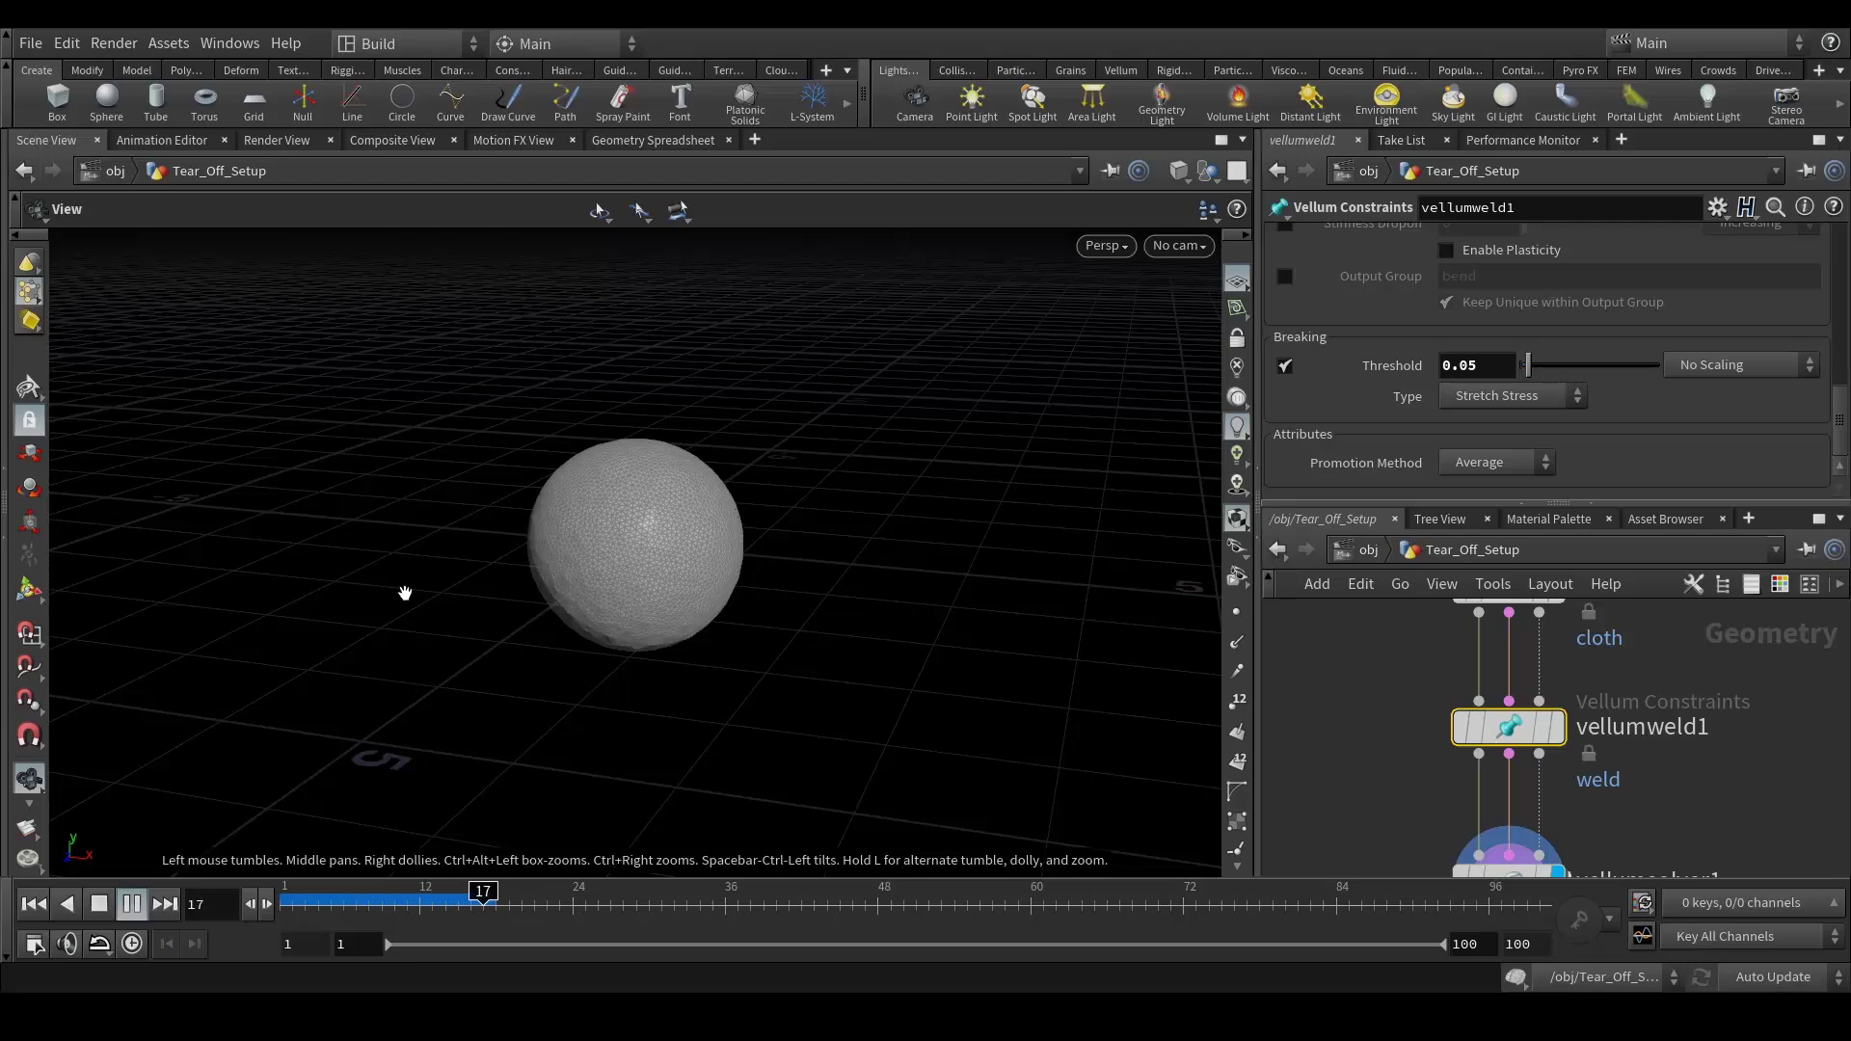
{"action": "left_click", "coordinate": [101, 903]}
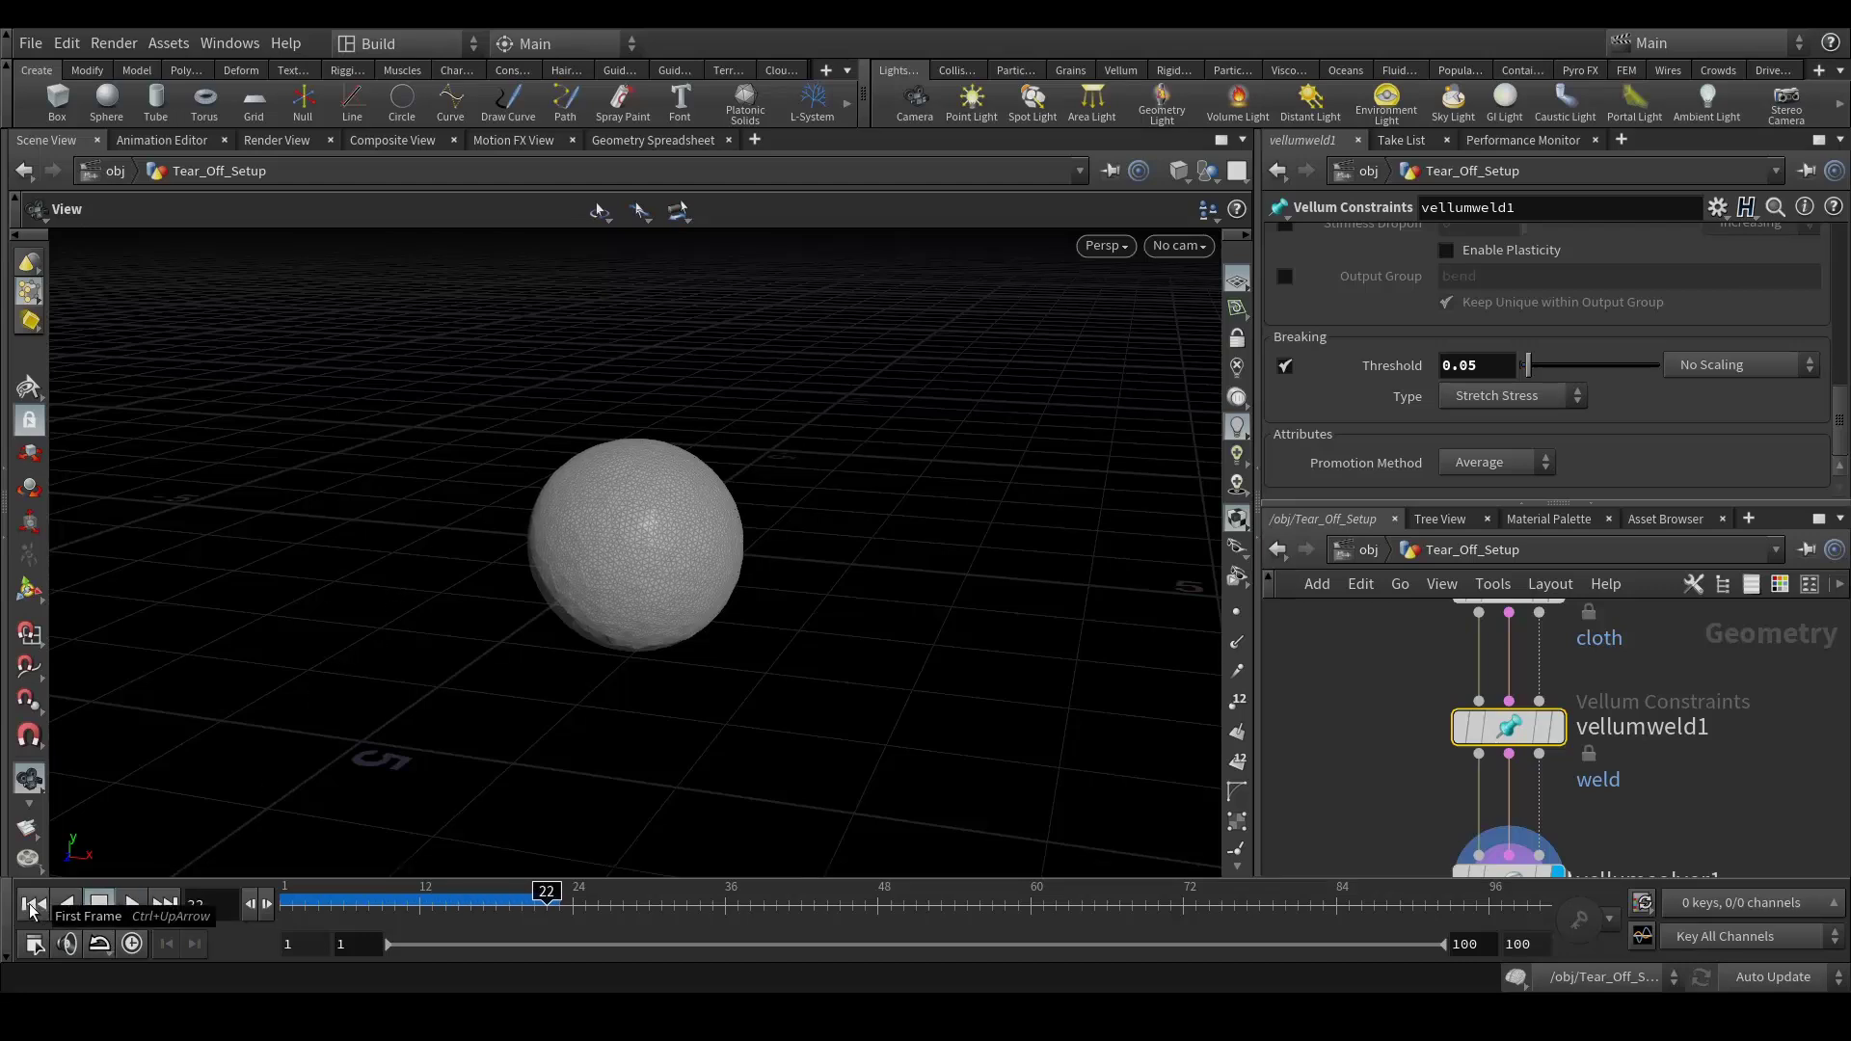
{"action": "left_click", "coordinate": [32, 907]}
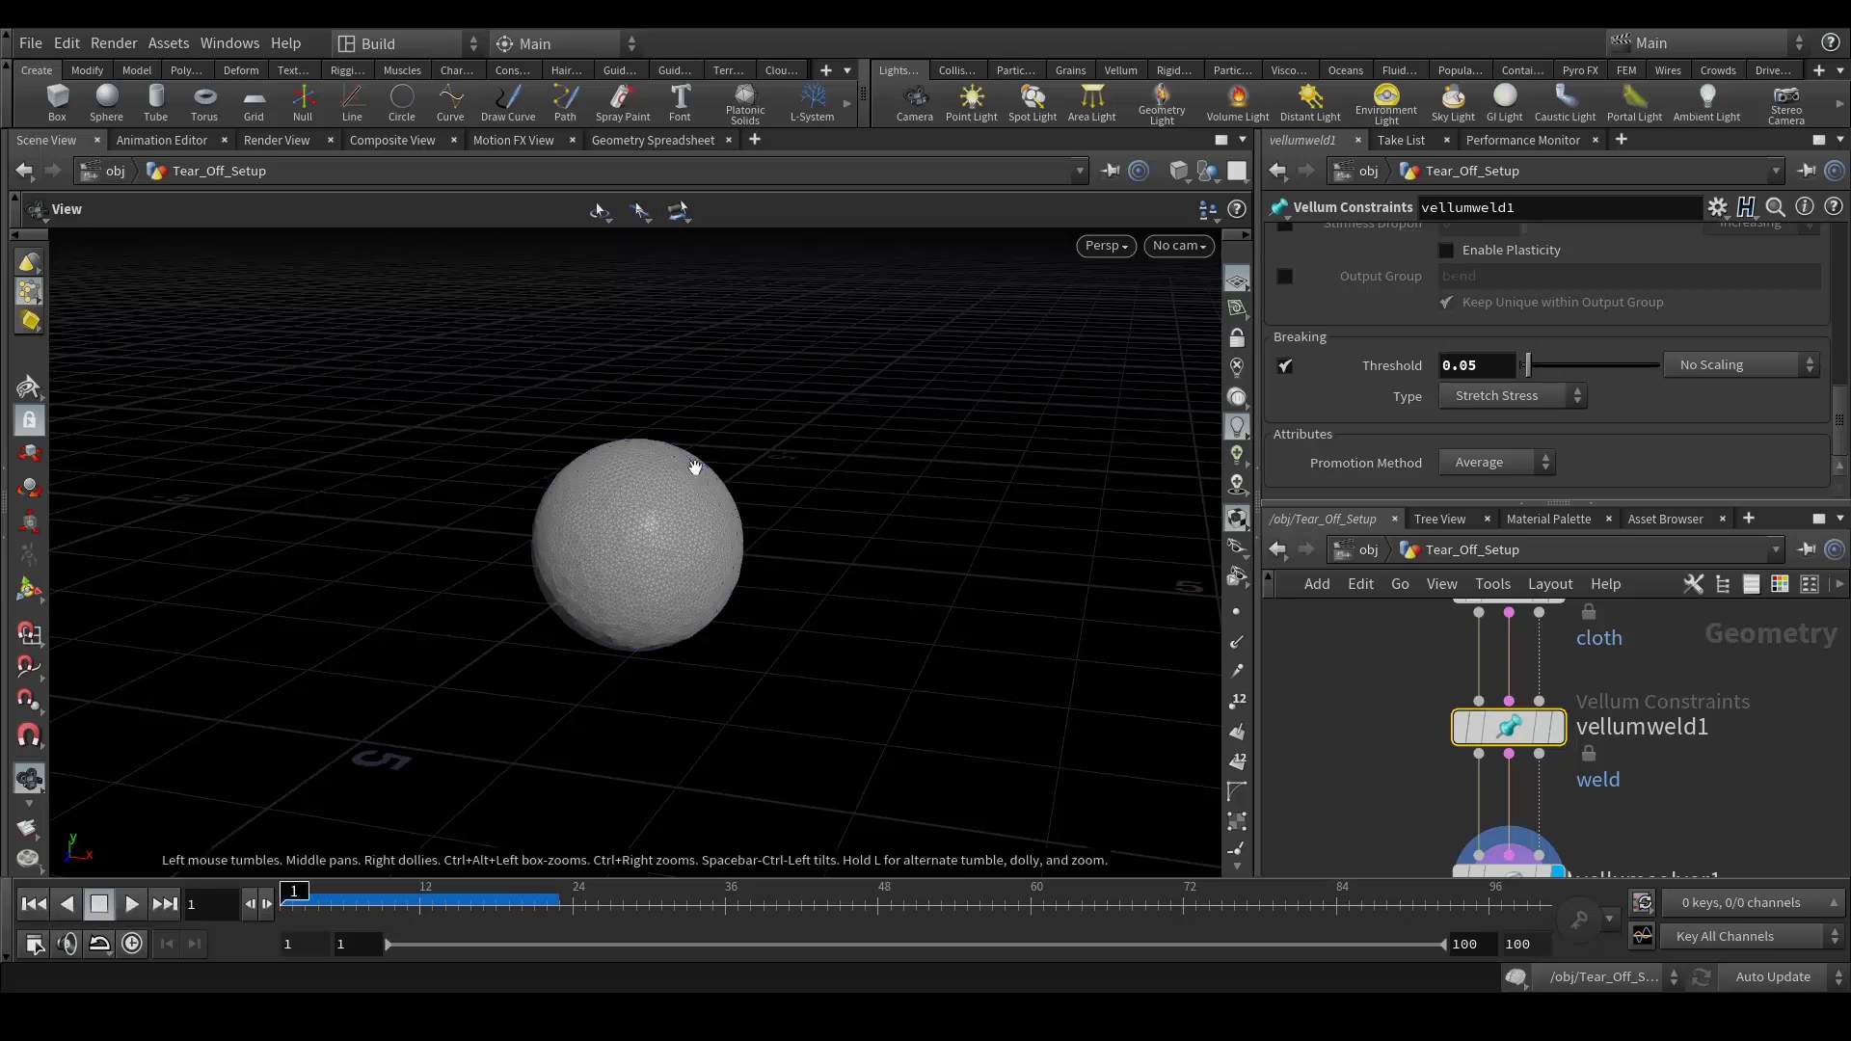
Lower the weld constraints' breaking threshold to 0.01.
{"action": "scroll", "coordinate": [703, 409], "scroll_direction": "down", "scroll_amount": 3}
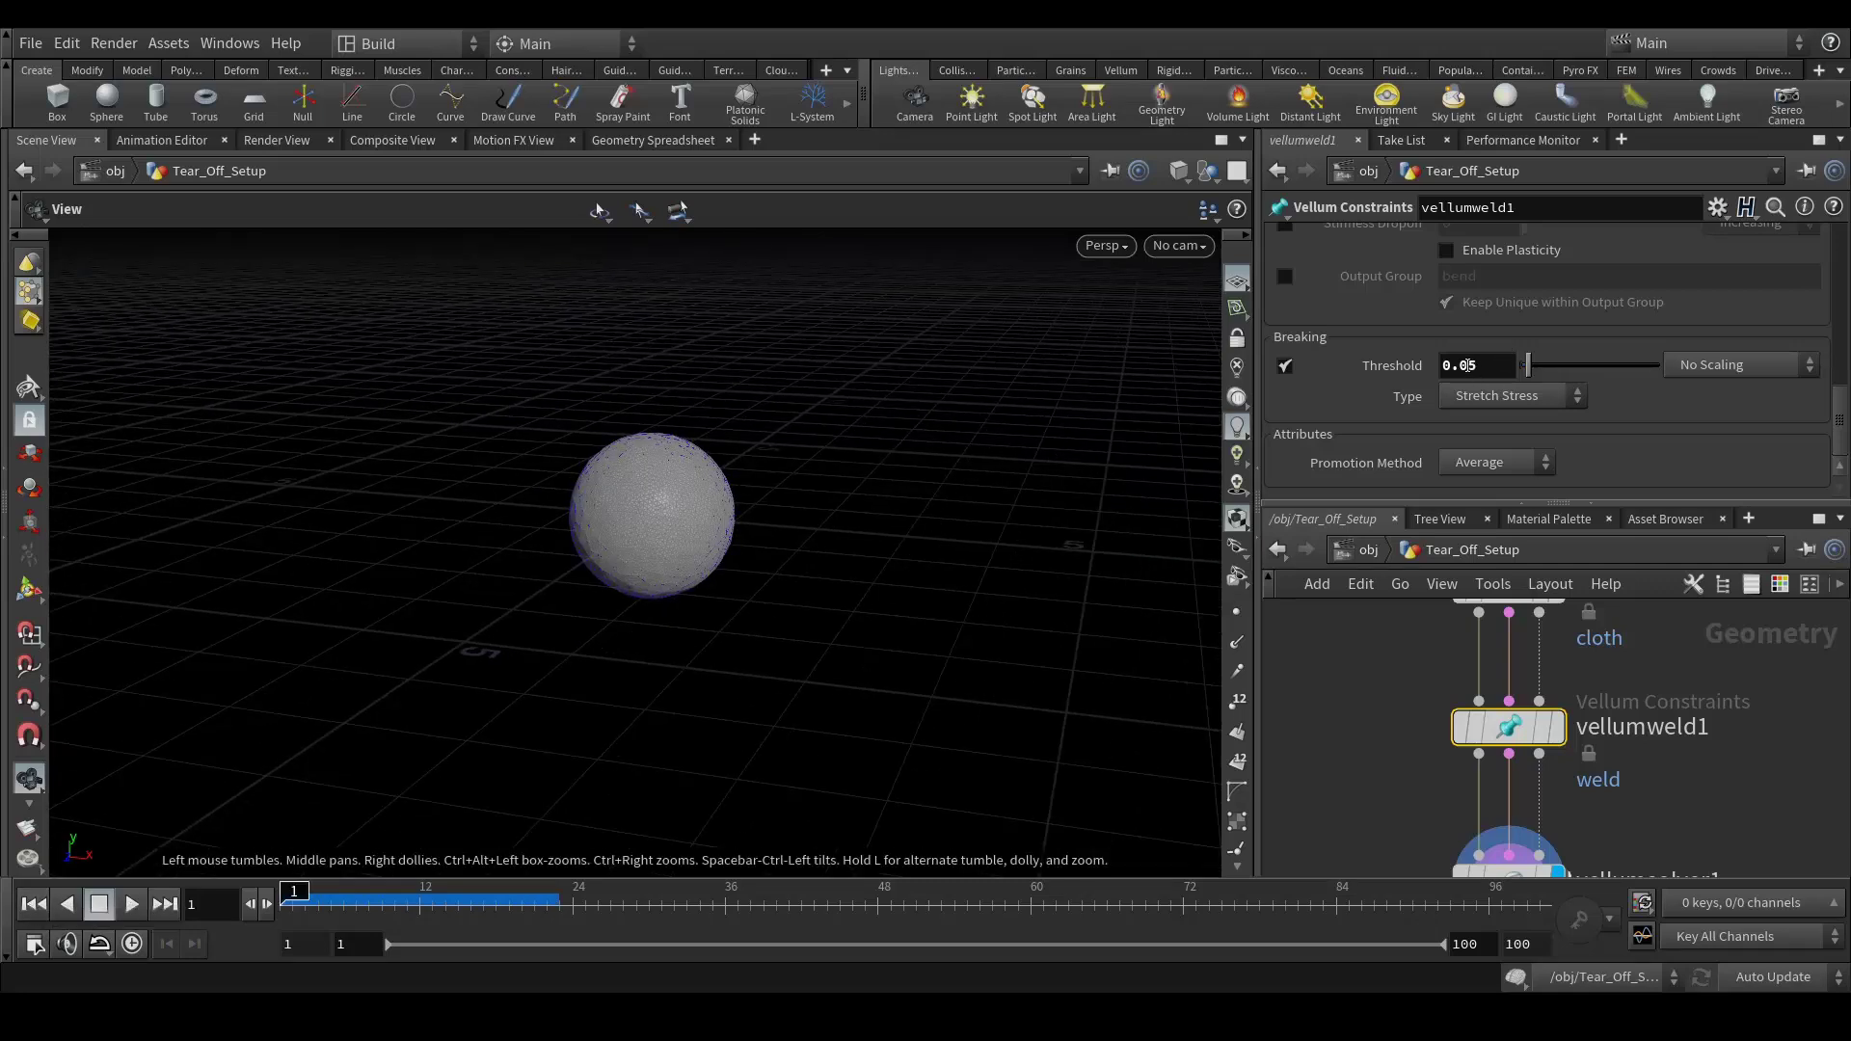
{"action": "left_click_drag", "start_coordinate": [1464, 365], "coordinate": [1491, 365]}
{"action": "type", "text": "1"}
{"action": "key", "text": "Return"}
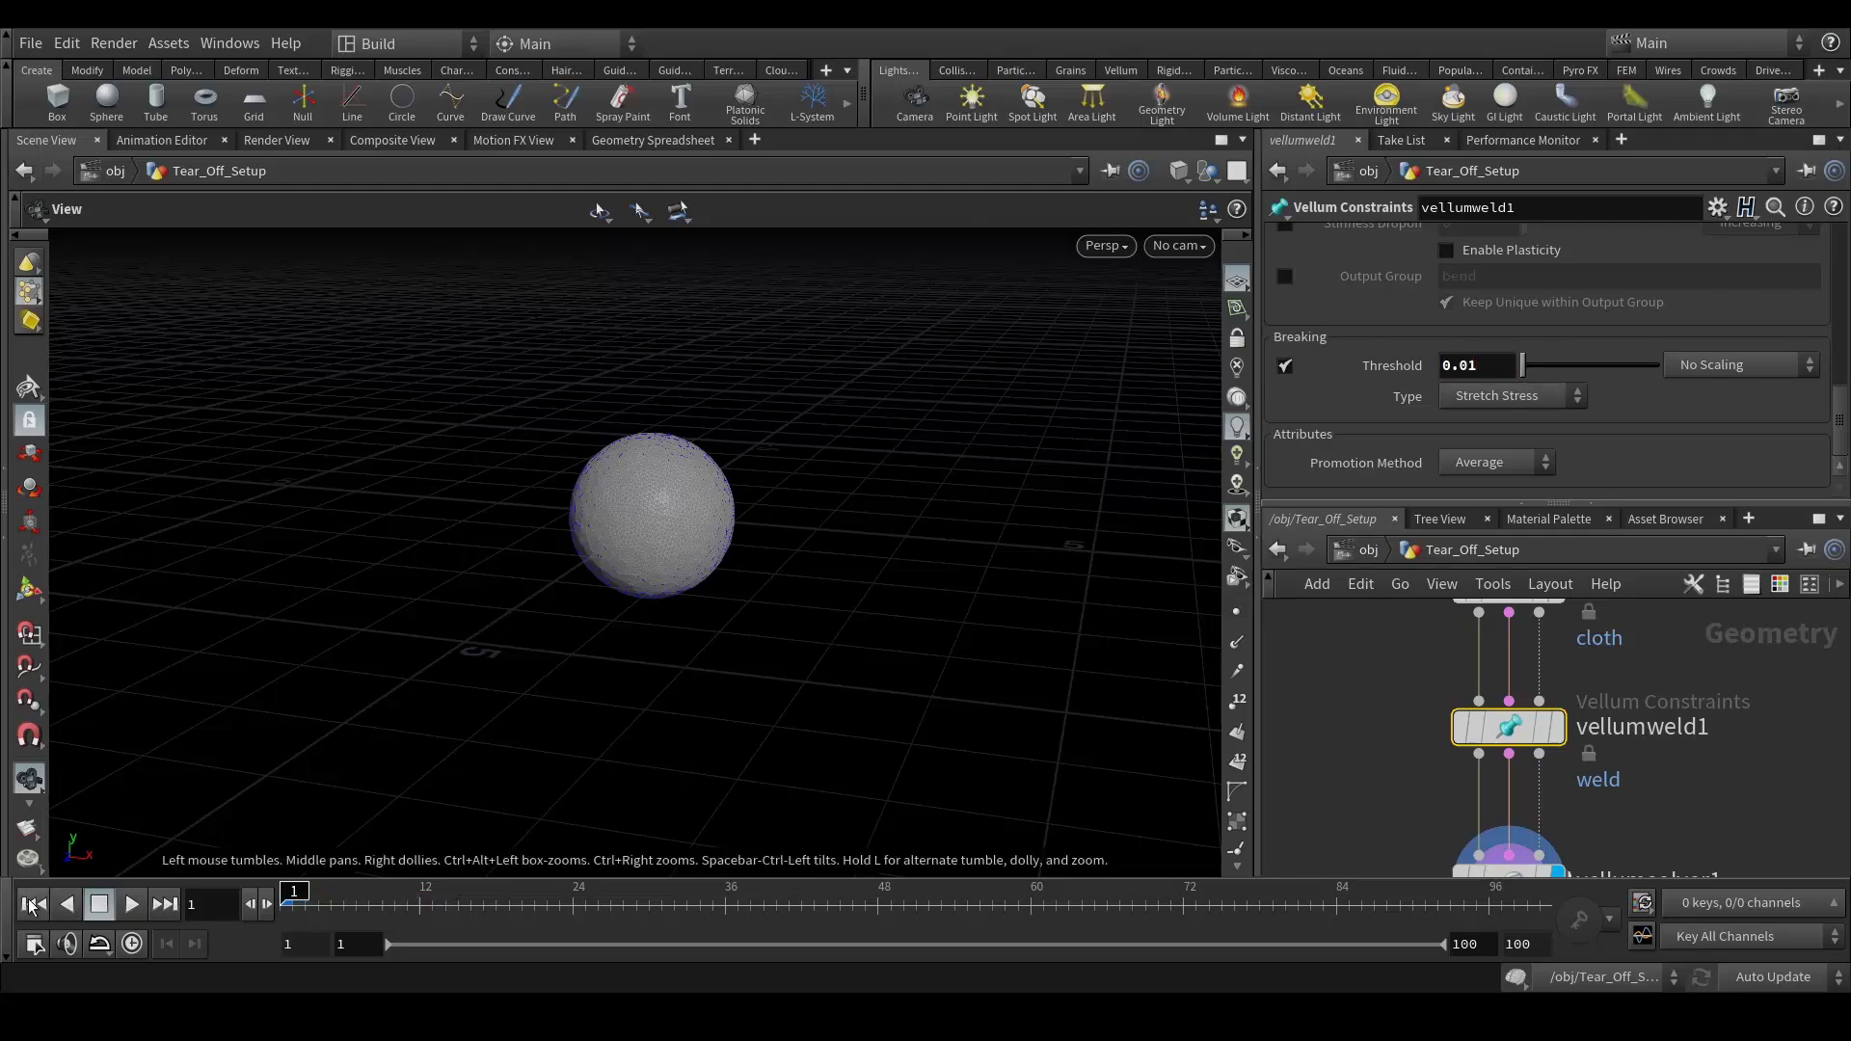
Play the simulation with the lowered breaking threshold and examine the tearing sphere up close.
{"action": "left_click", "coordinate": [132, 906]}
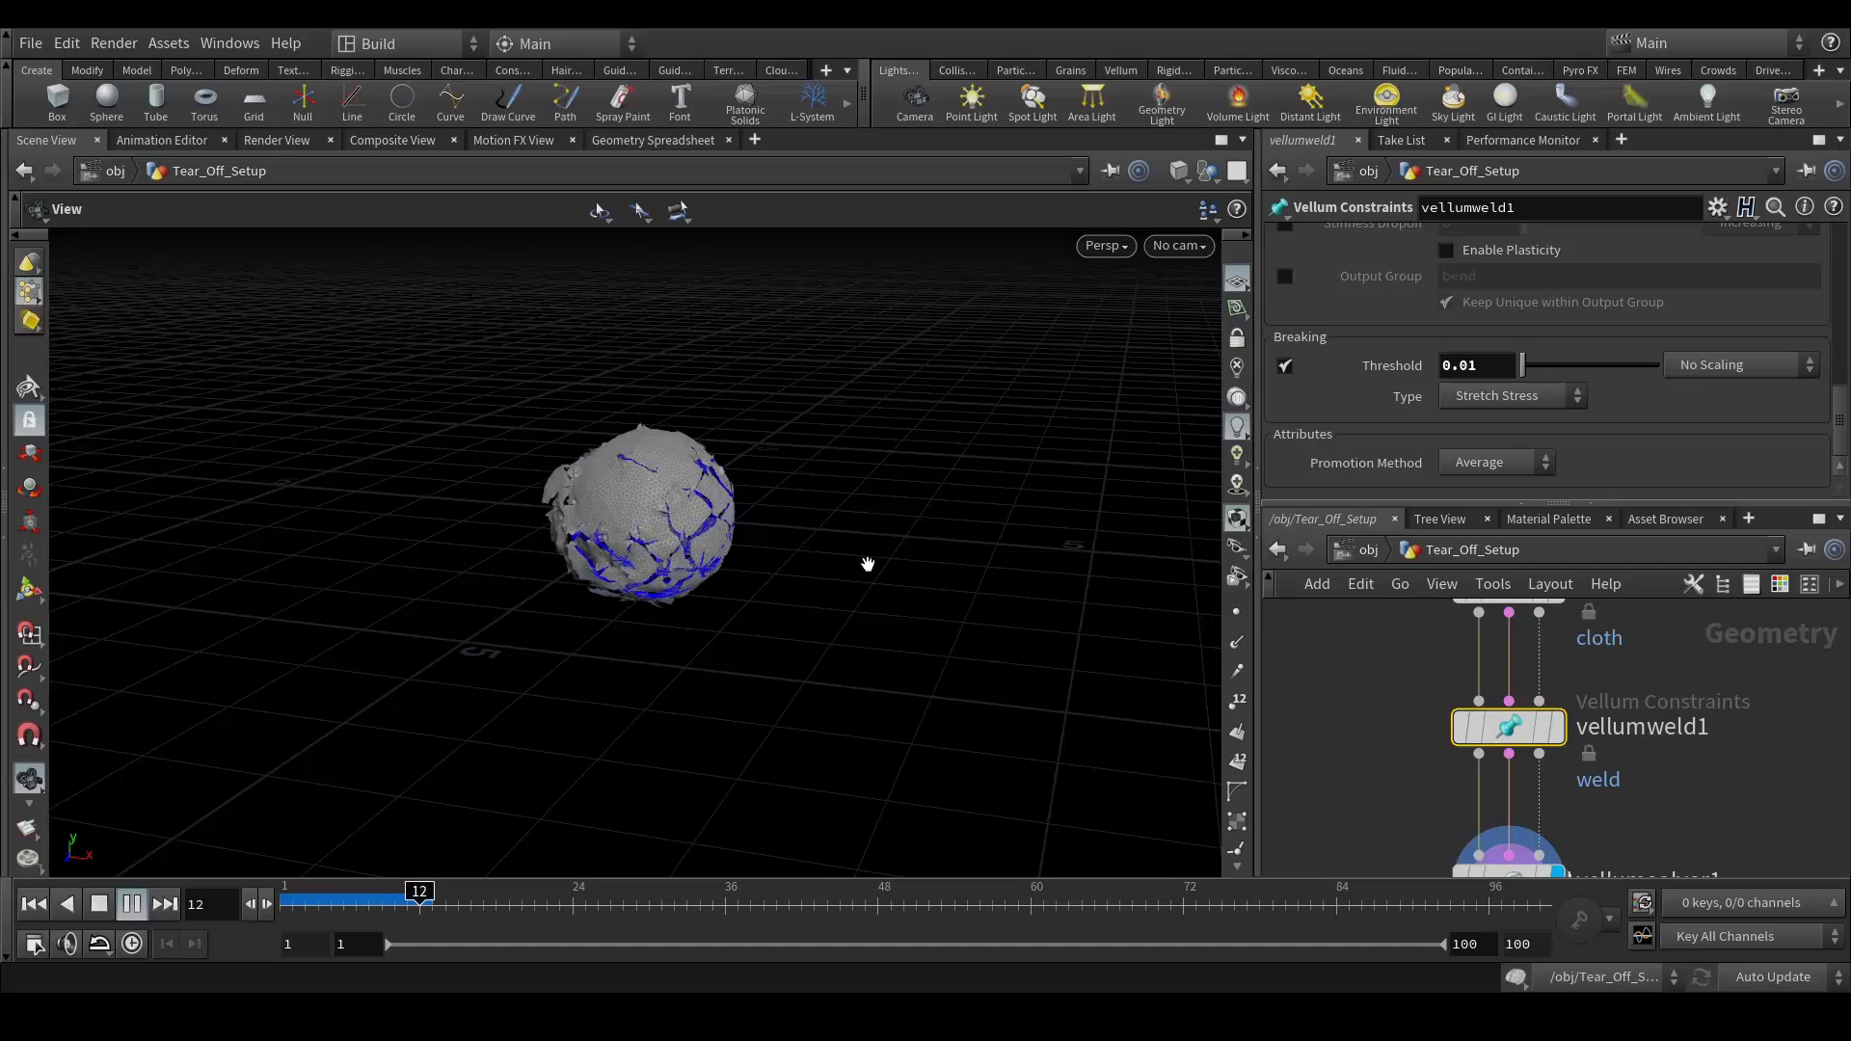
{"action": "left_click_drag", "start_coordinate": [744, 539], "coordinate": [639, 547]}
{"action": "scroll", "coordinate": [644, 601], "scroll_direction": "up", "scroll_amount": 3}
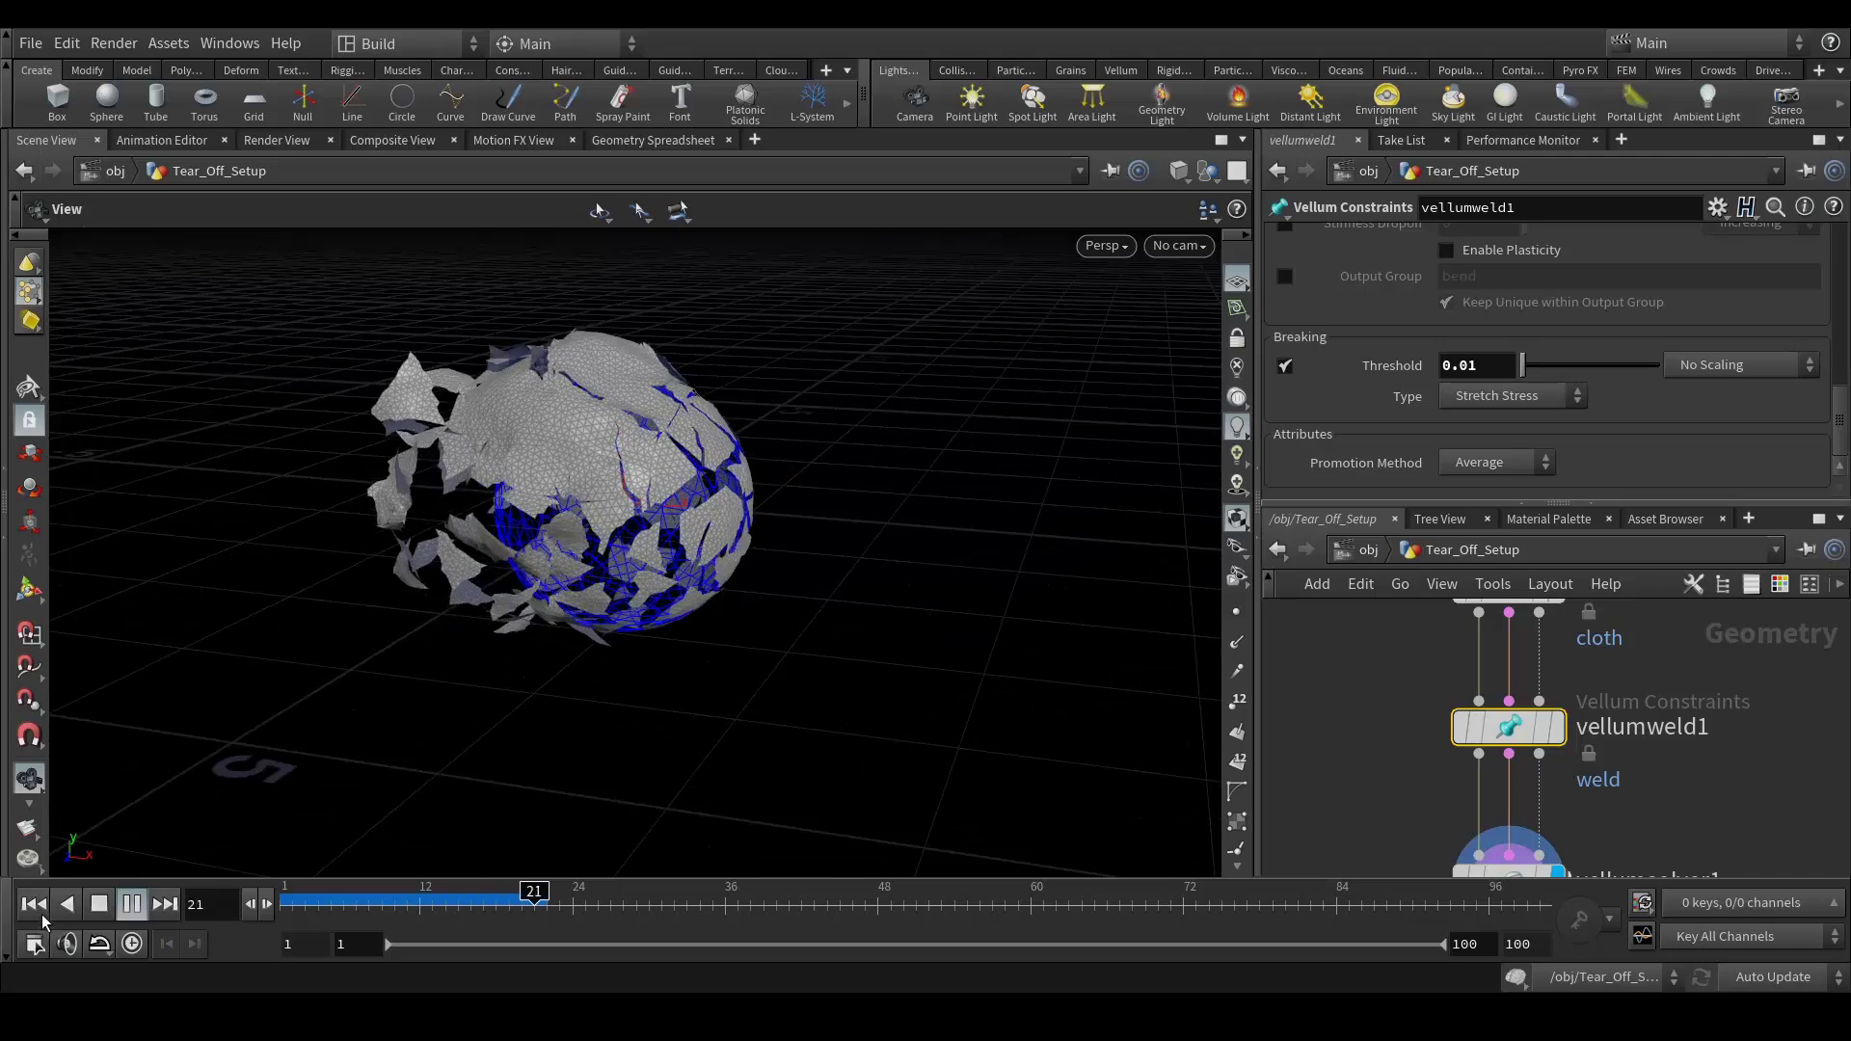
Stop the simulation playback and return to the first frame.
{"action": "left_click", "coordinate": [98, 905]}
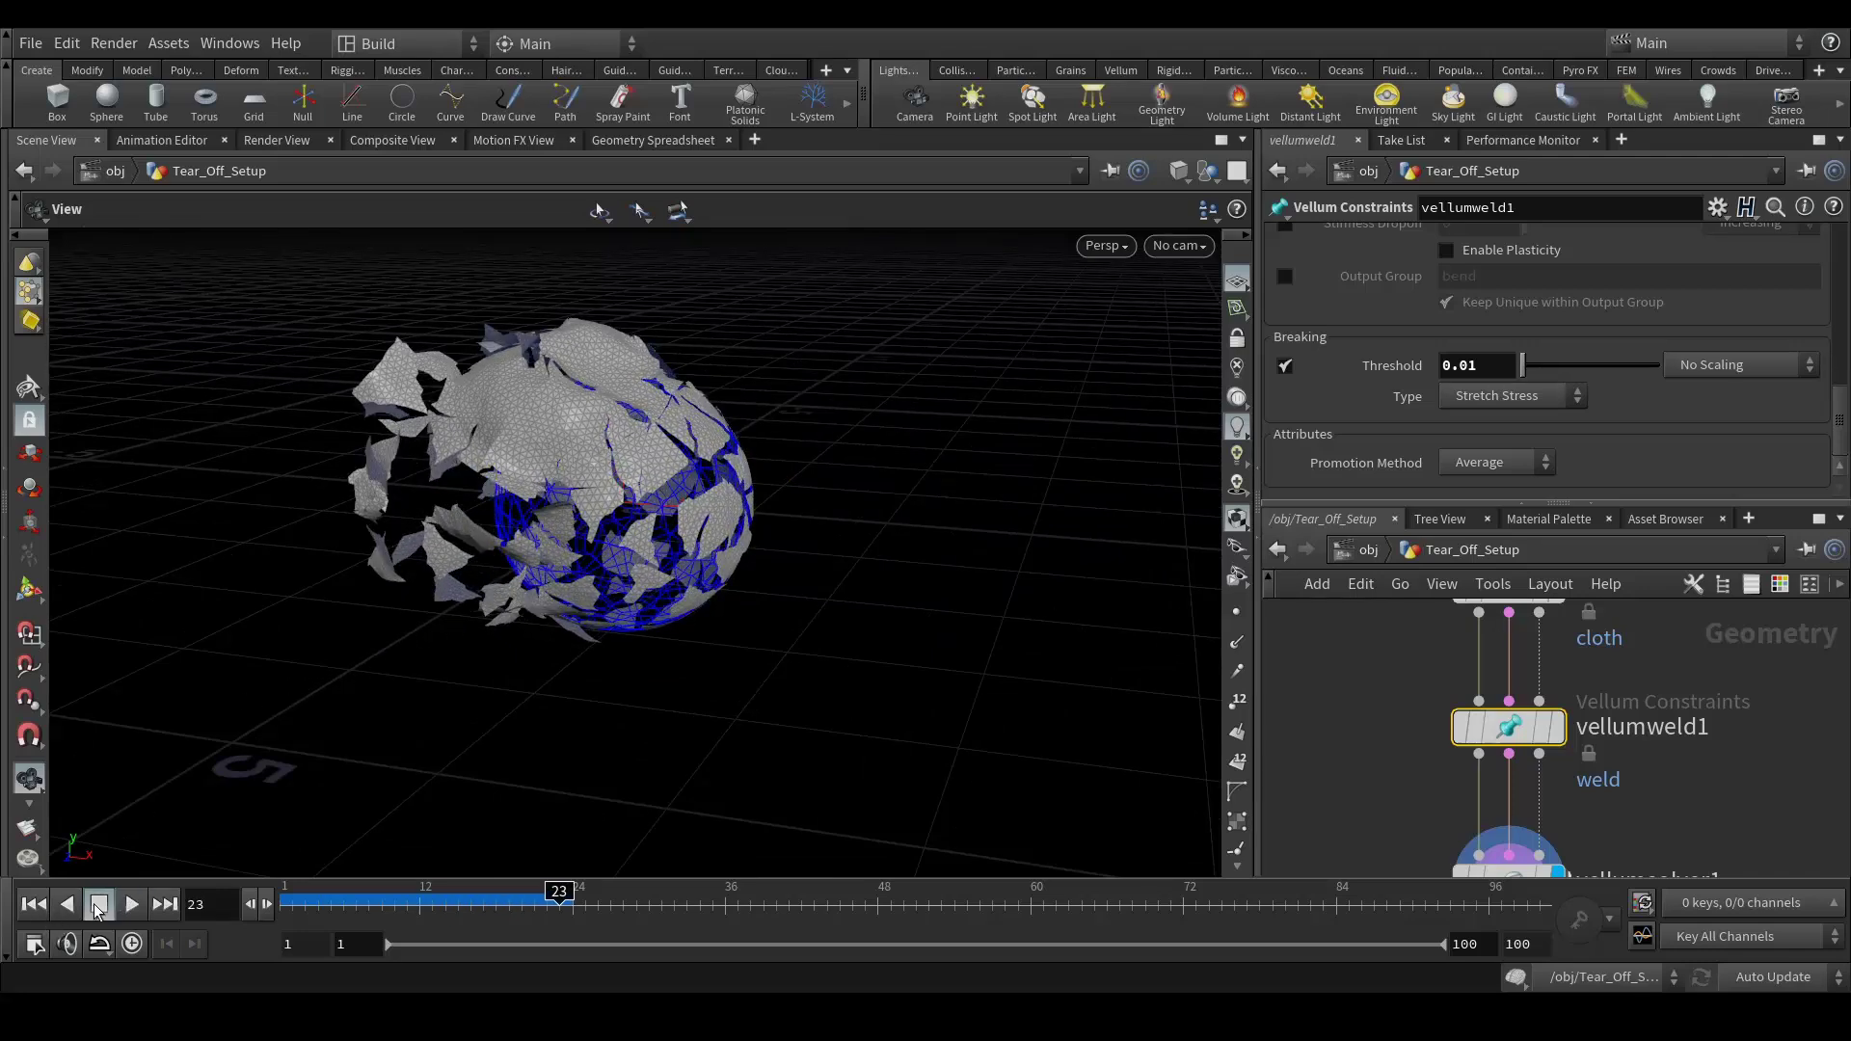
{"action": "left_click", "coordinate": [32, 904]}
{"action": "left_click_drag", "start_coordinate": [711, 546], "coordinate": [962, 716]}
Set the Initial Pieces of the edgefracture1 node to 250.
{"action": "scroll", "coordinate": [1498, 728], "scroll_direction": "down", "scroll_amount": 8}
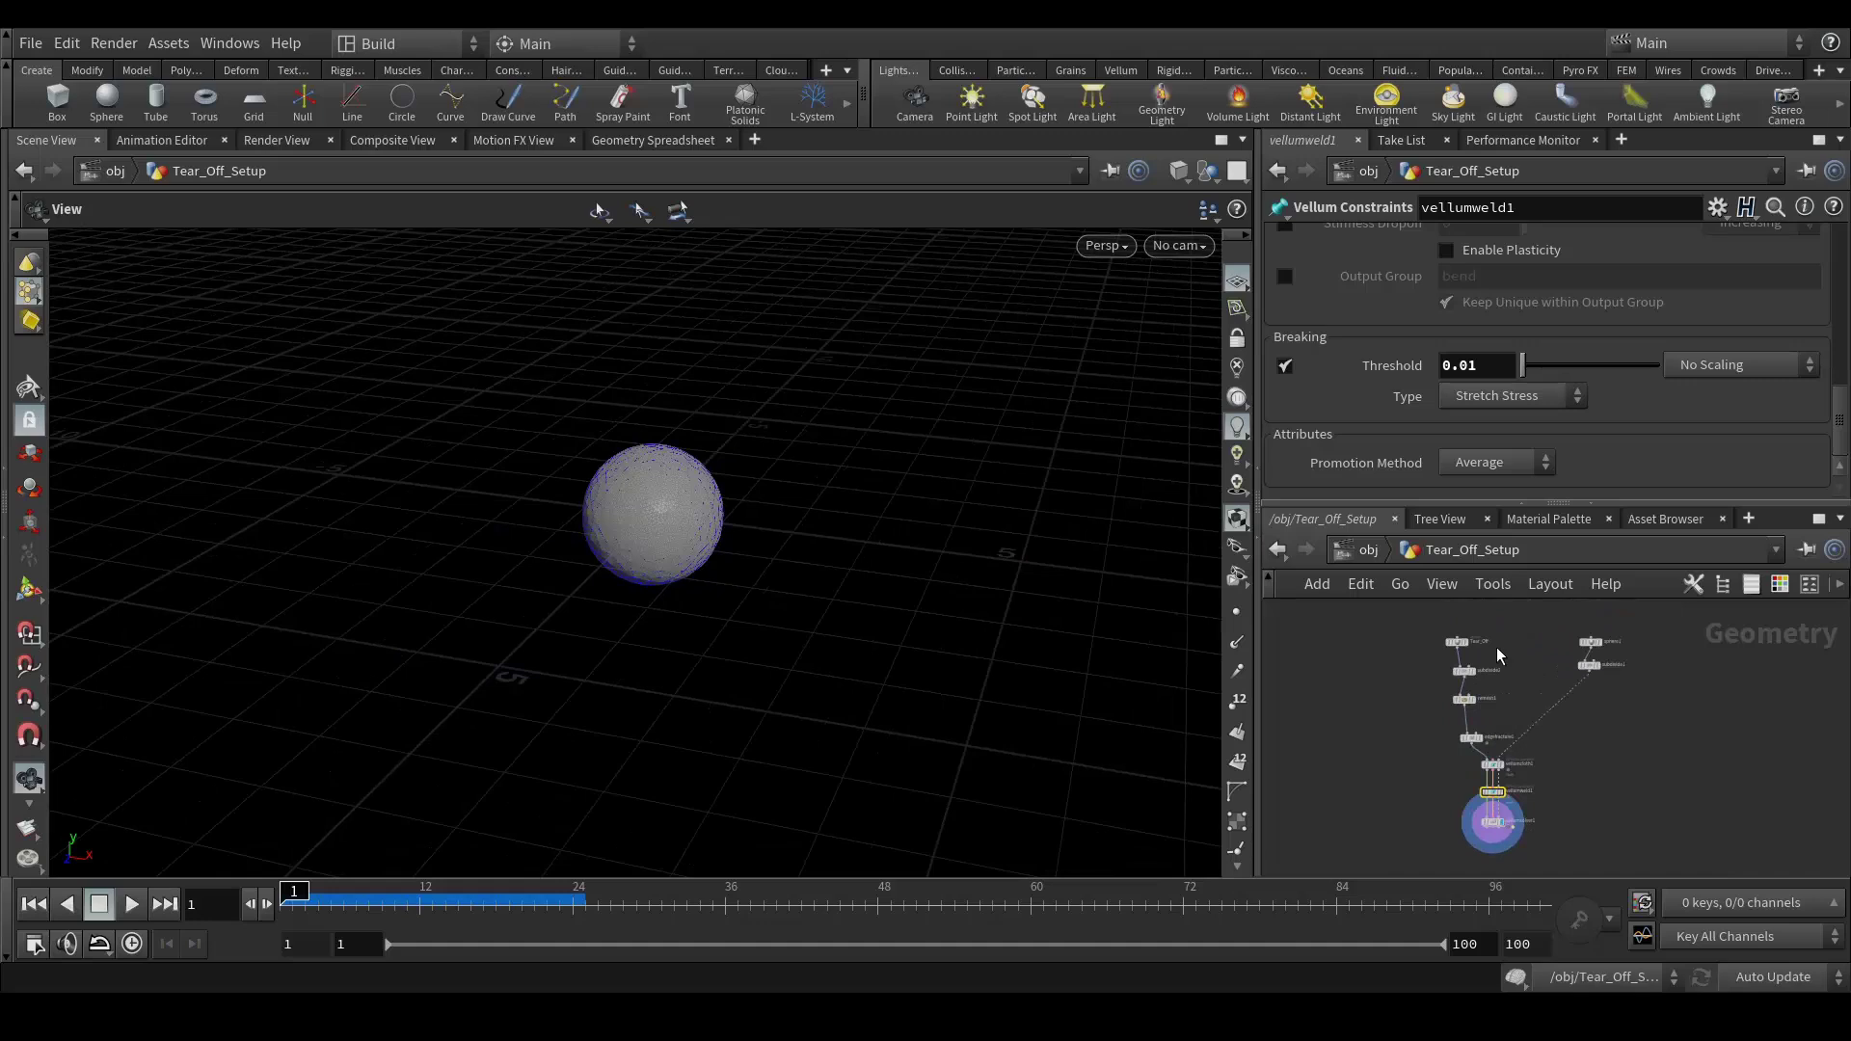
{"action": "scroll", "coordinate": [1490, 675], "scroll_direction": "up", "scroll_amount": 6}
{"action": "middle_click_drag", "start_coordinate": [1475, 789], "coordinate": [1477, 665]}
{"action": "left_click", "coordinate": [1477, 665]}
{"action": "left_click", "coordinate": [1426, 243]}
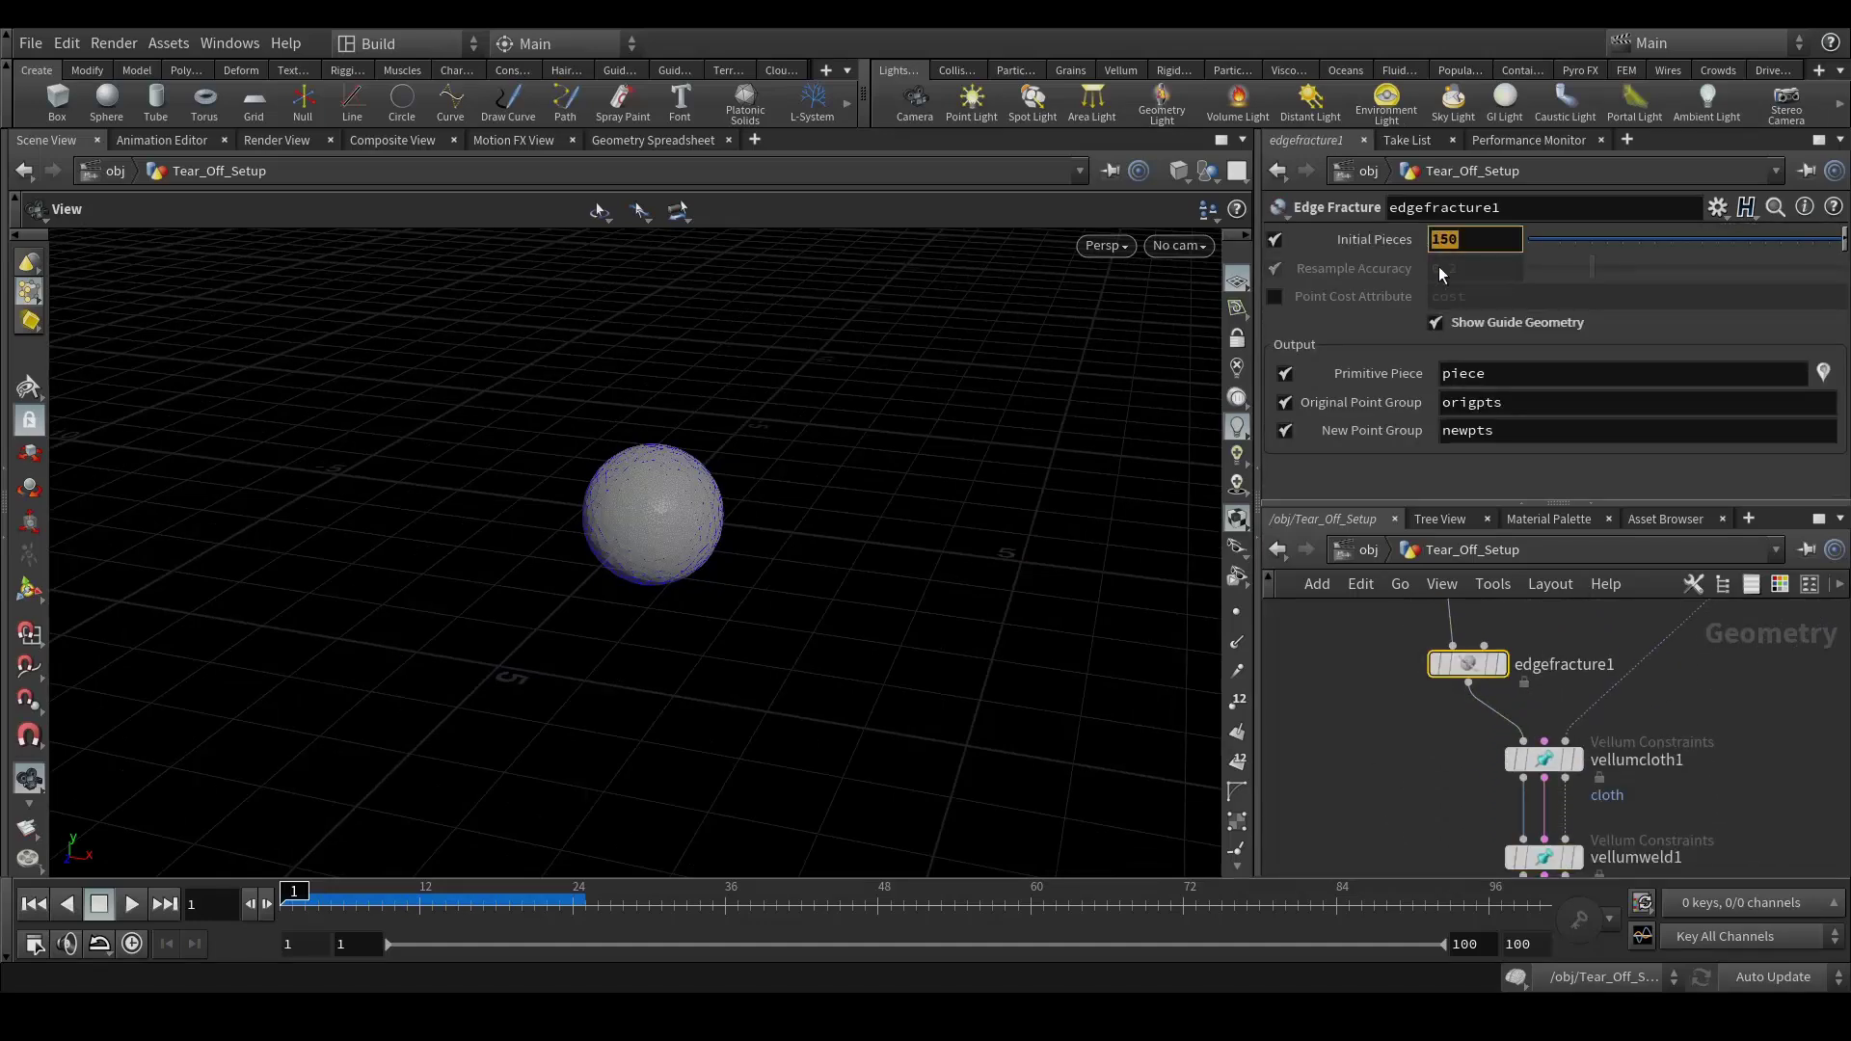
{"action": "type", "text": "250"}
{"action": "key", "text": "Return"}
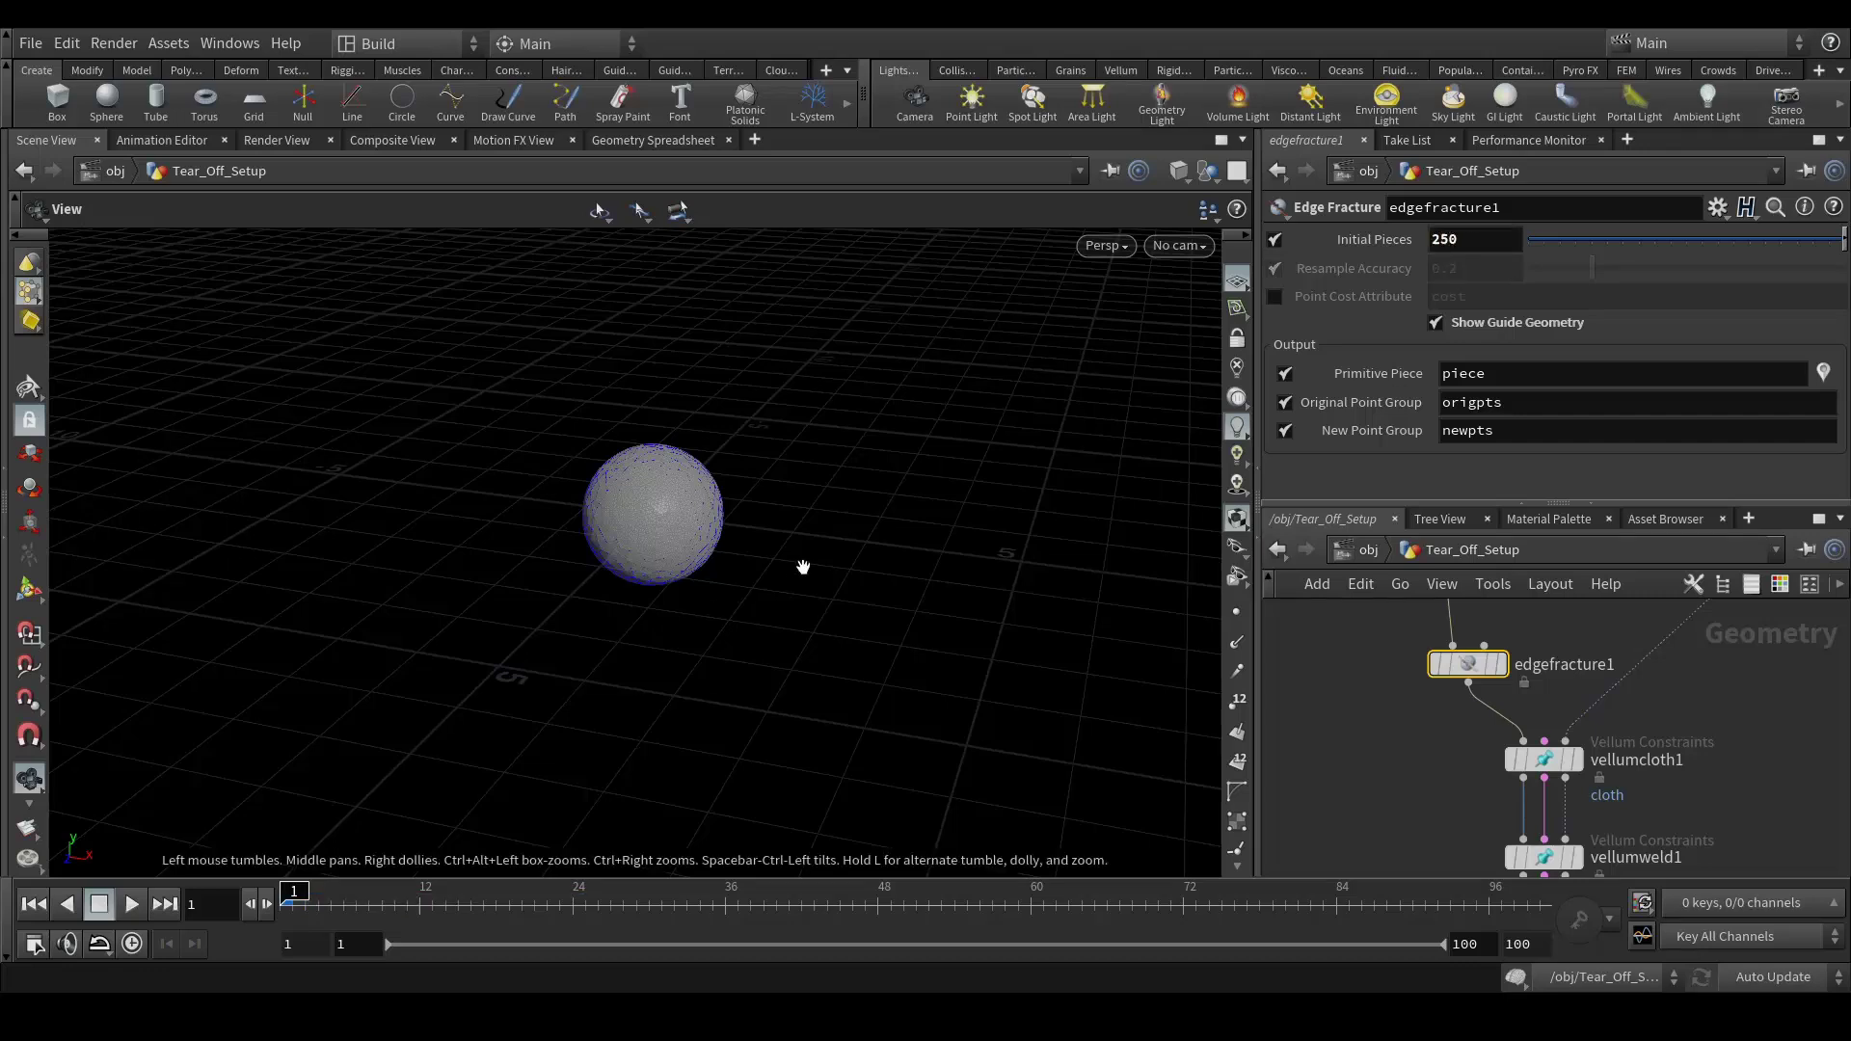
{"action": "scroll", "coordinate": [711, 529], "scroll_direction": "up", "scroll_amount": 5}
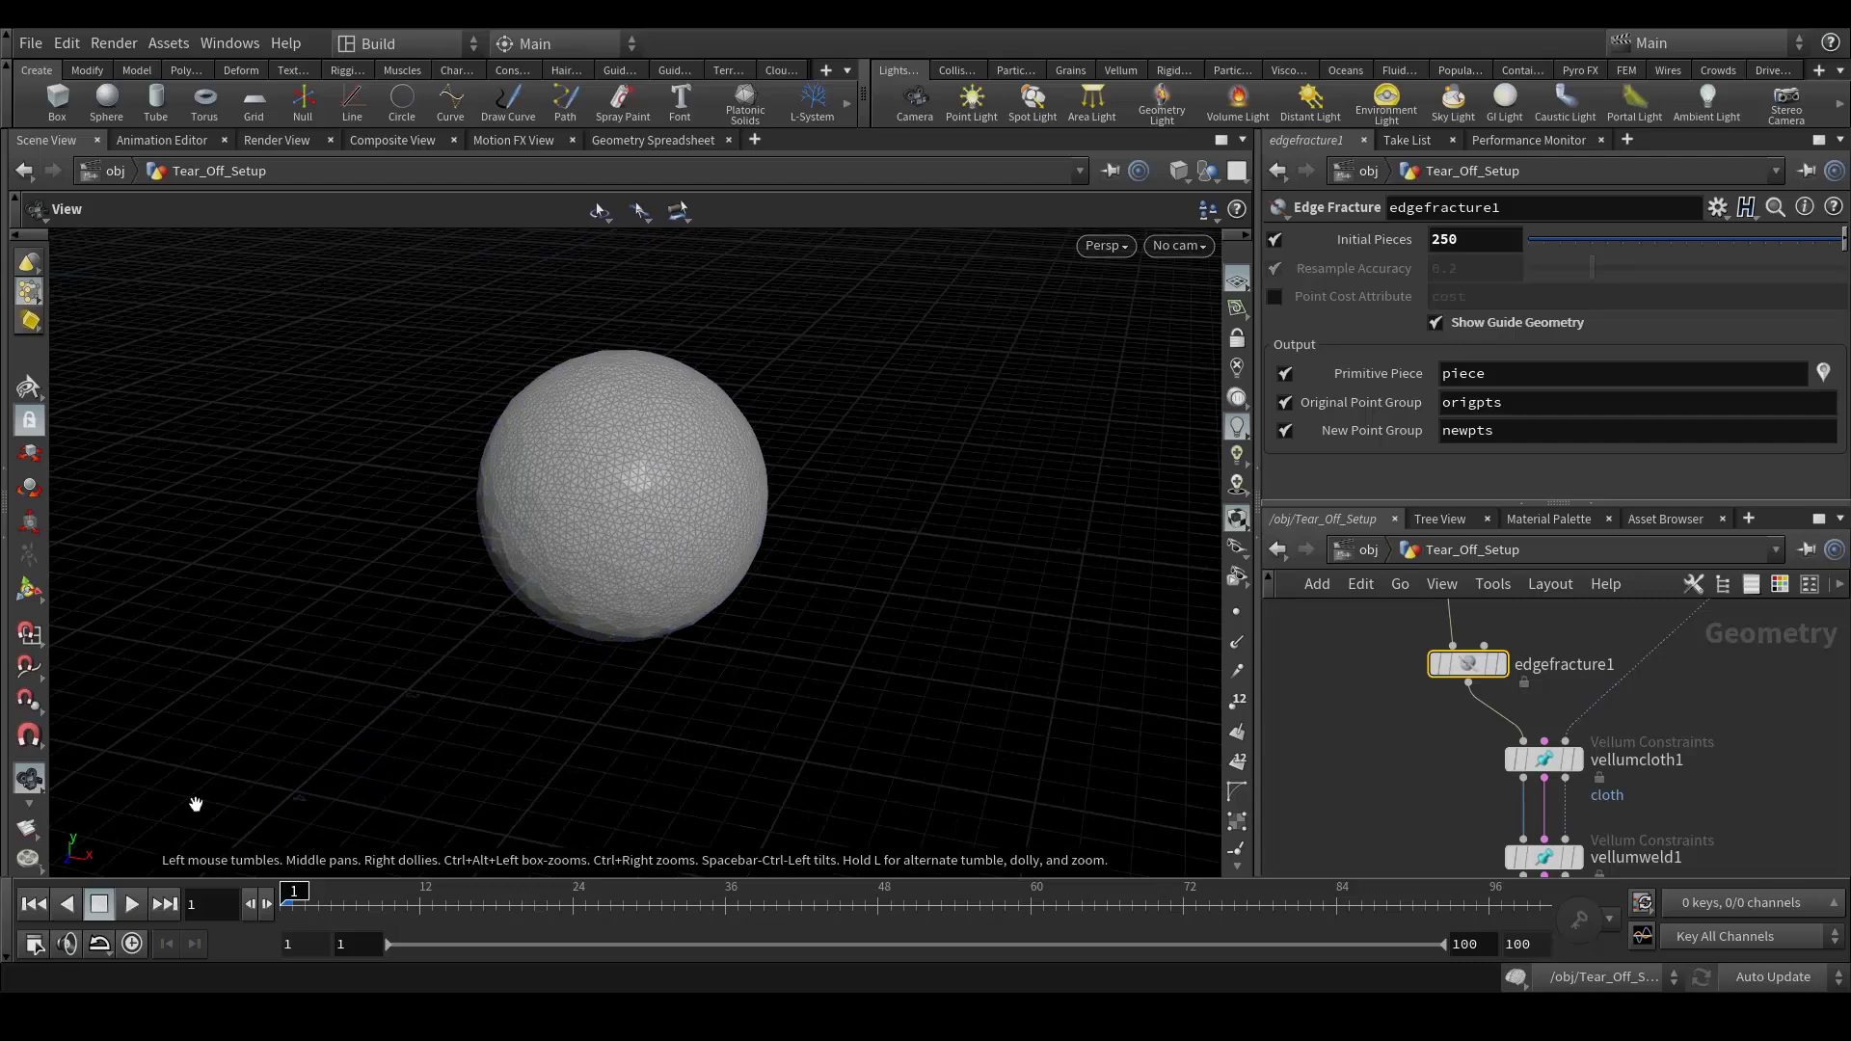
Switch to the media player, review the peel-off reference video of the bust, and return to Houdini.
{"action": "scroll", "coordinate": [1496, 744], "scroll_direction": "down", "scroll_amount": 5}
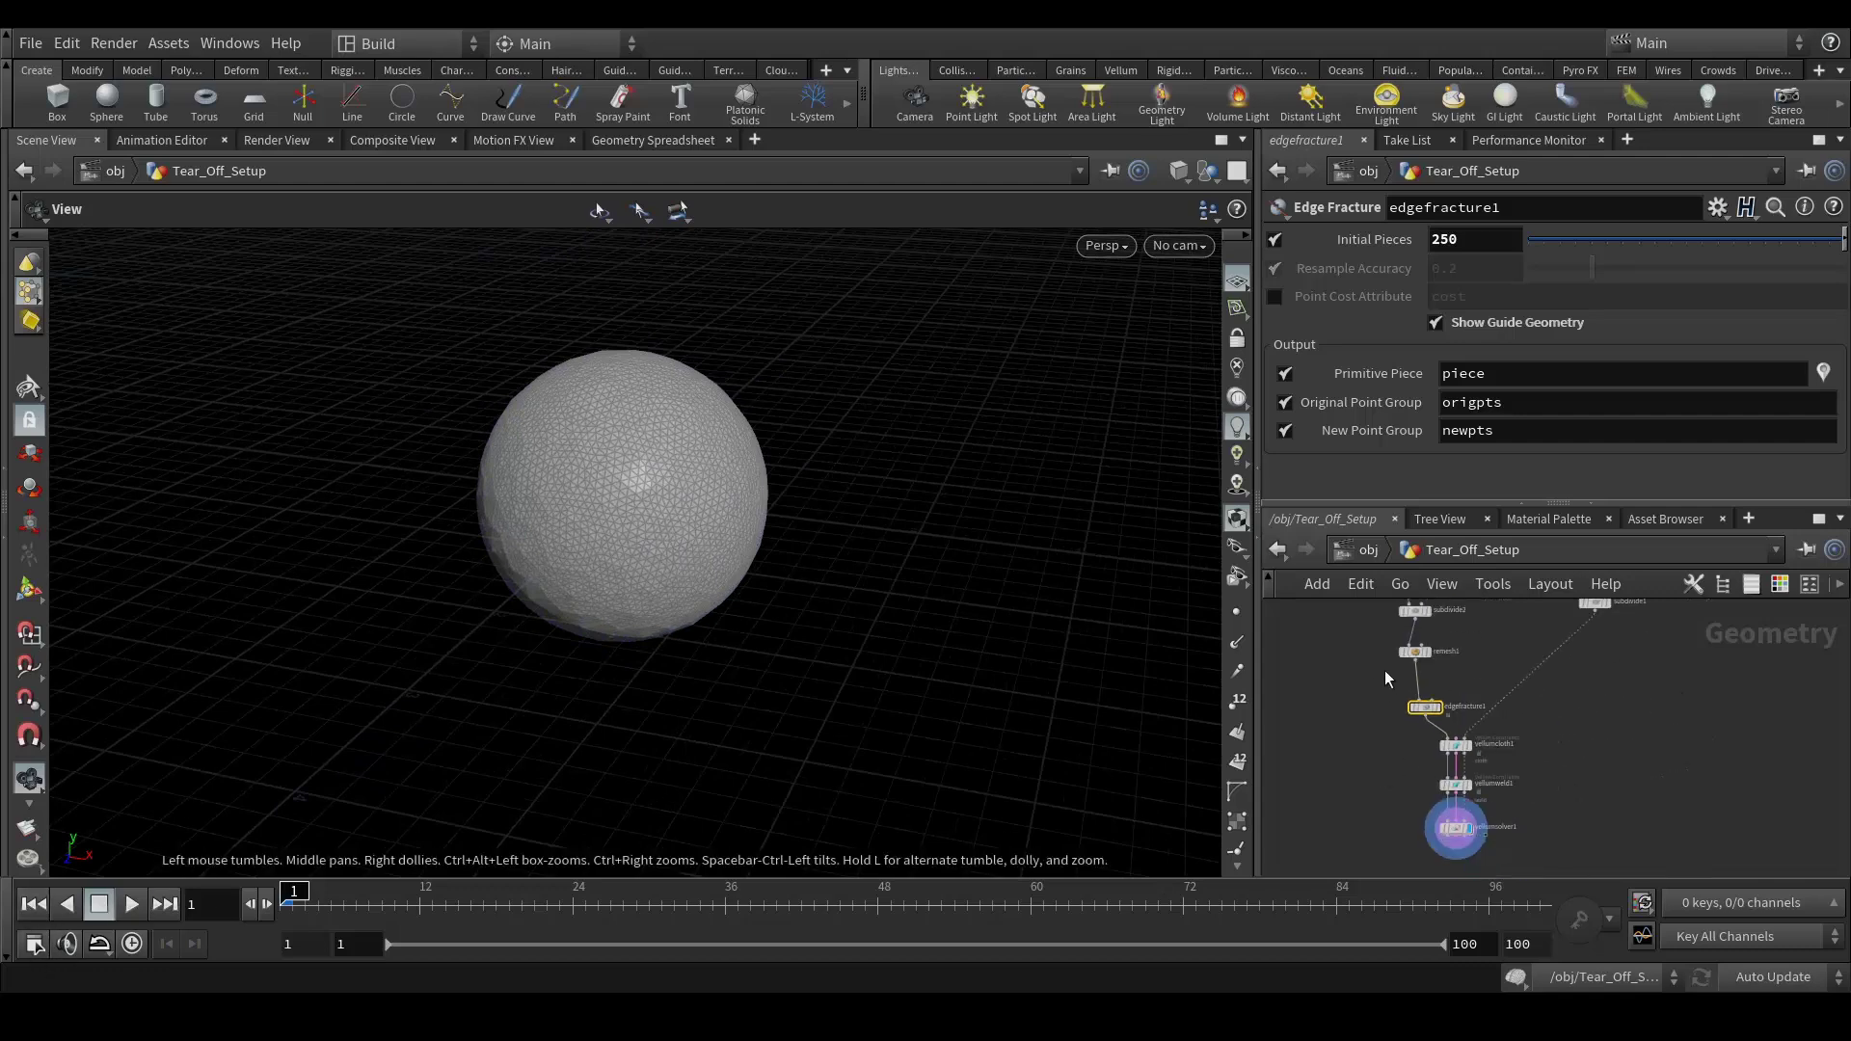
{"action": "scroll", "coordinate": [1627, 760], "scroll_direction": "up", "scroll_amount": 6}
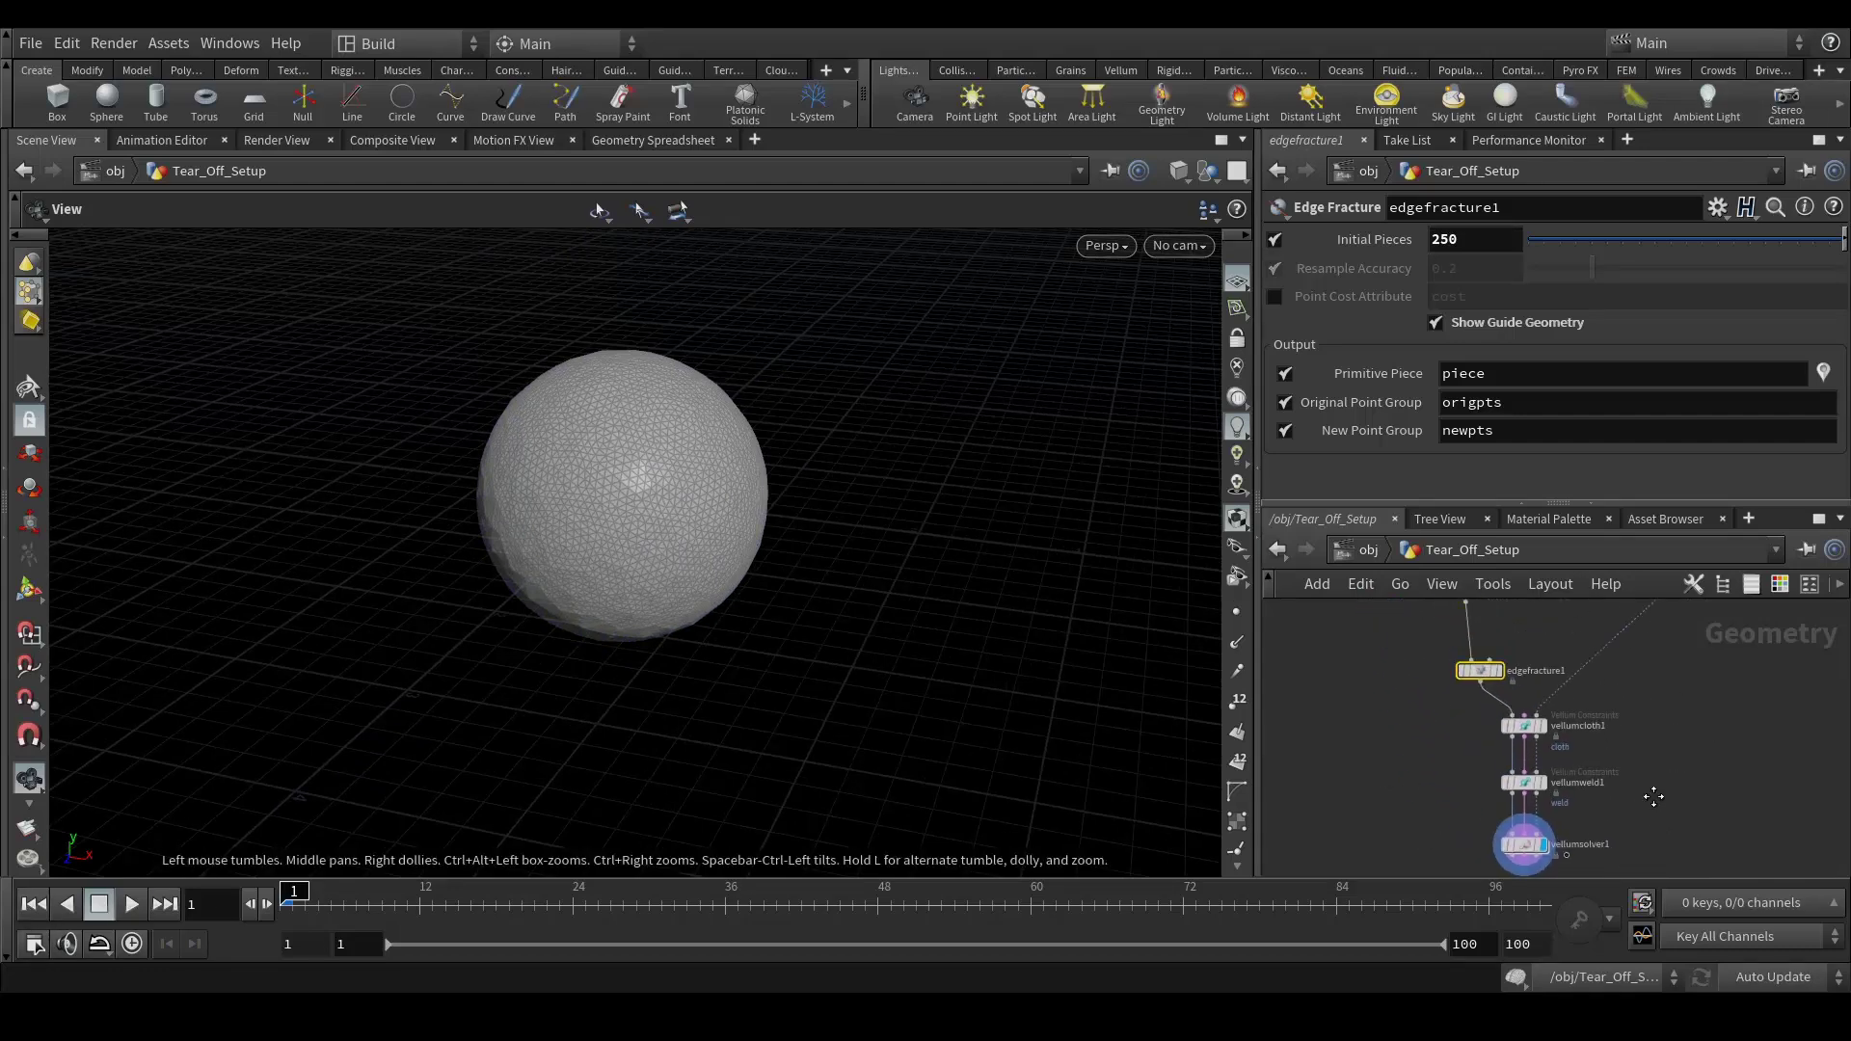
{"action": "middle_click_drag", "start_coordinate": [1612, 763], "coordinate": [1664, 681]}
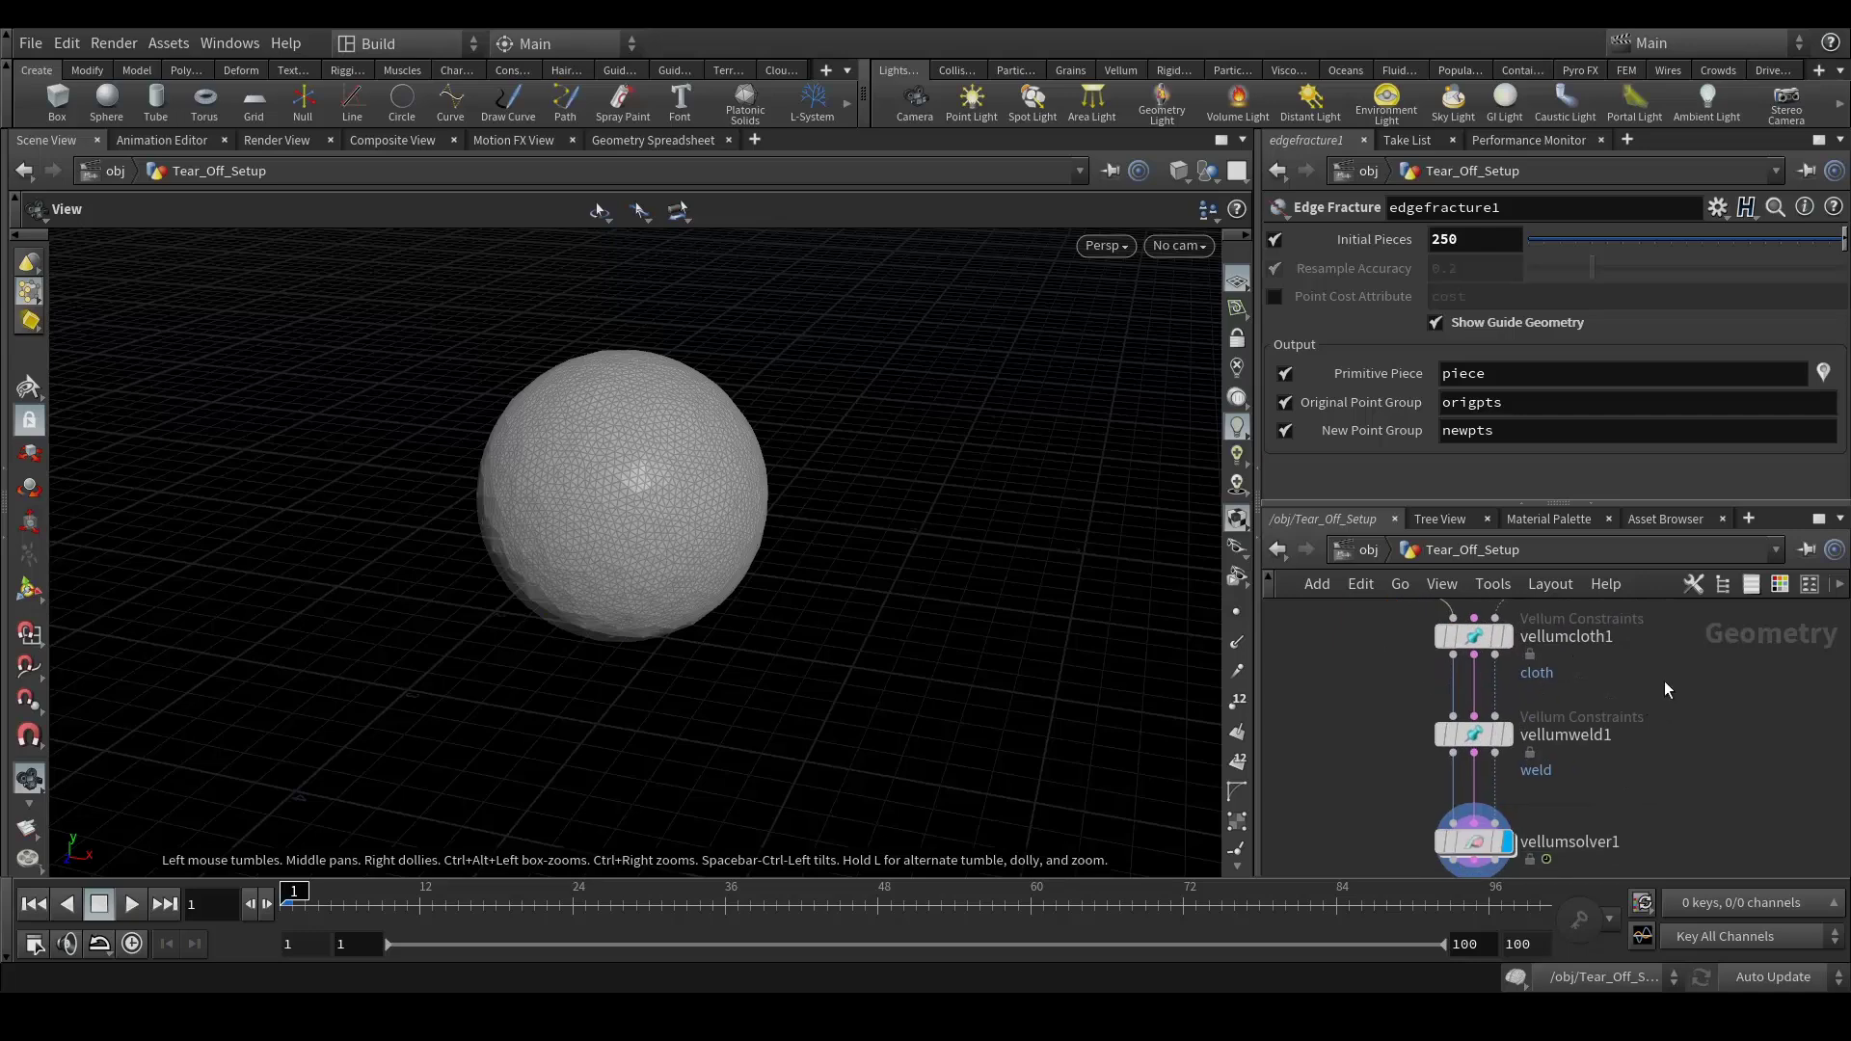
{"action": "mouse_move", "coordinate": [562, 984]}
{"action": "left_click", "coordinate": [657, 916]}
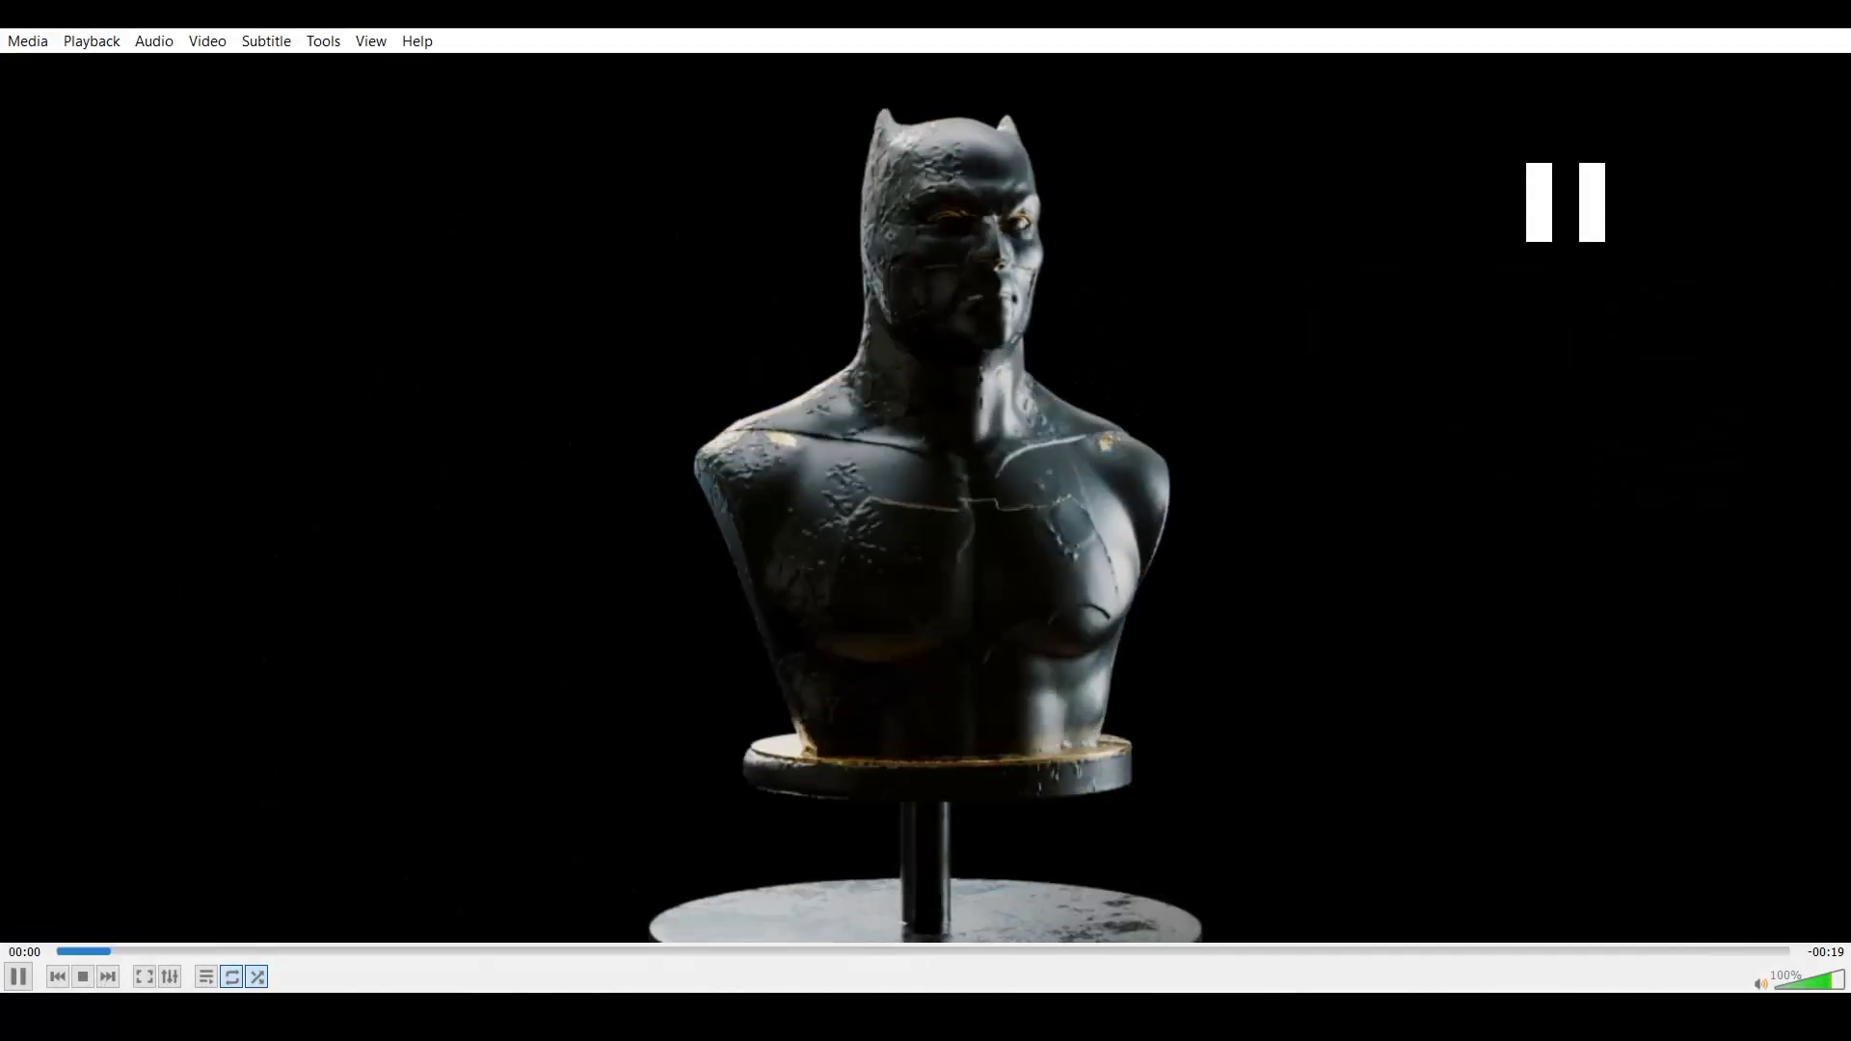
{"action": "key", "text": "space"}
{"action": "key", "text": "space"}
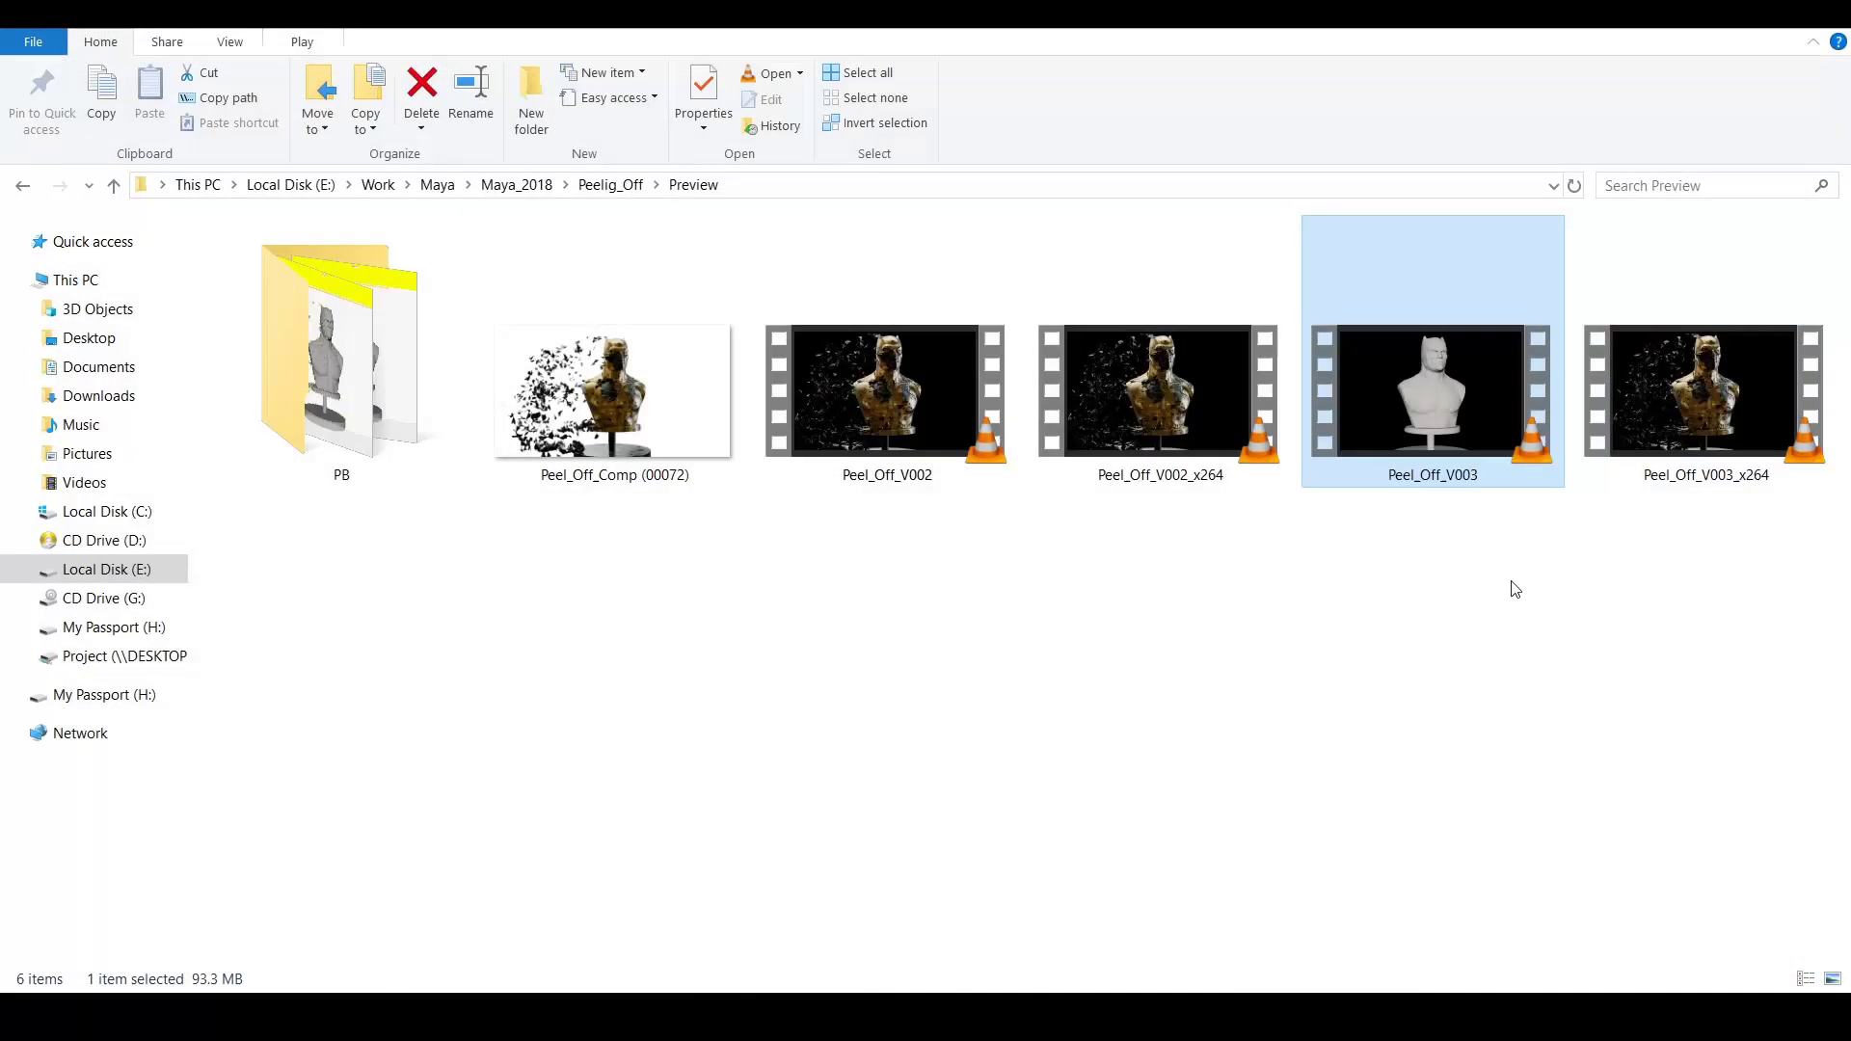
{"action": "left_click", "coordinate": [1740, 15]}
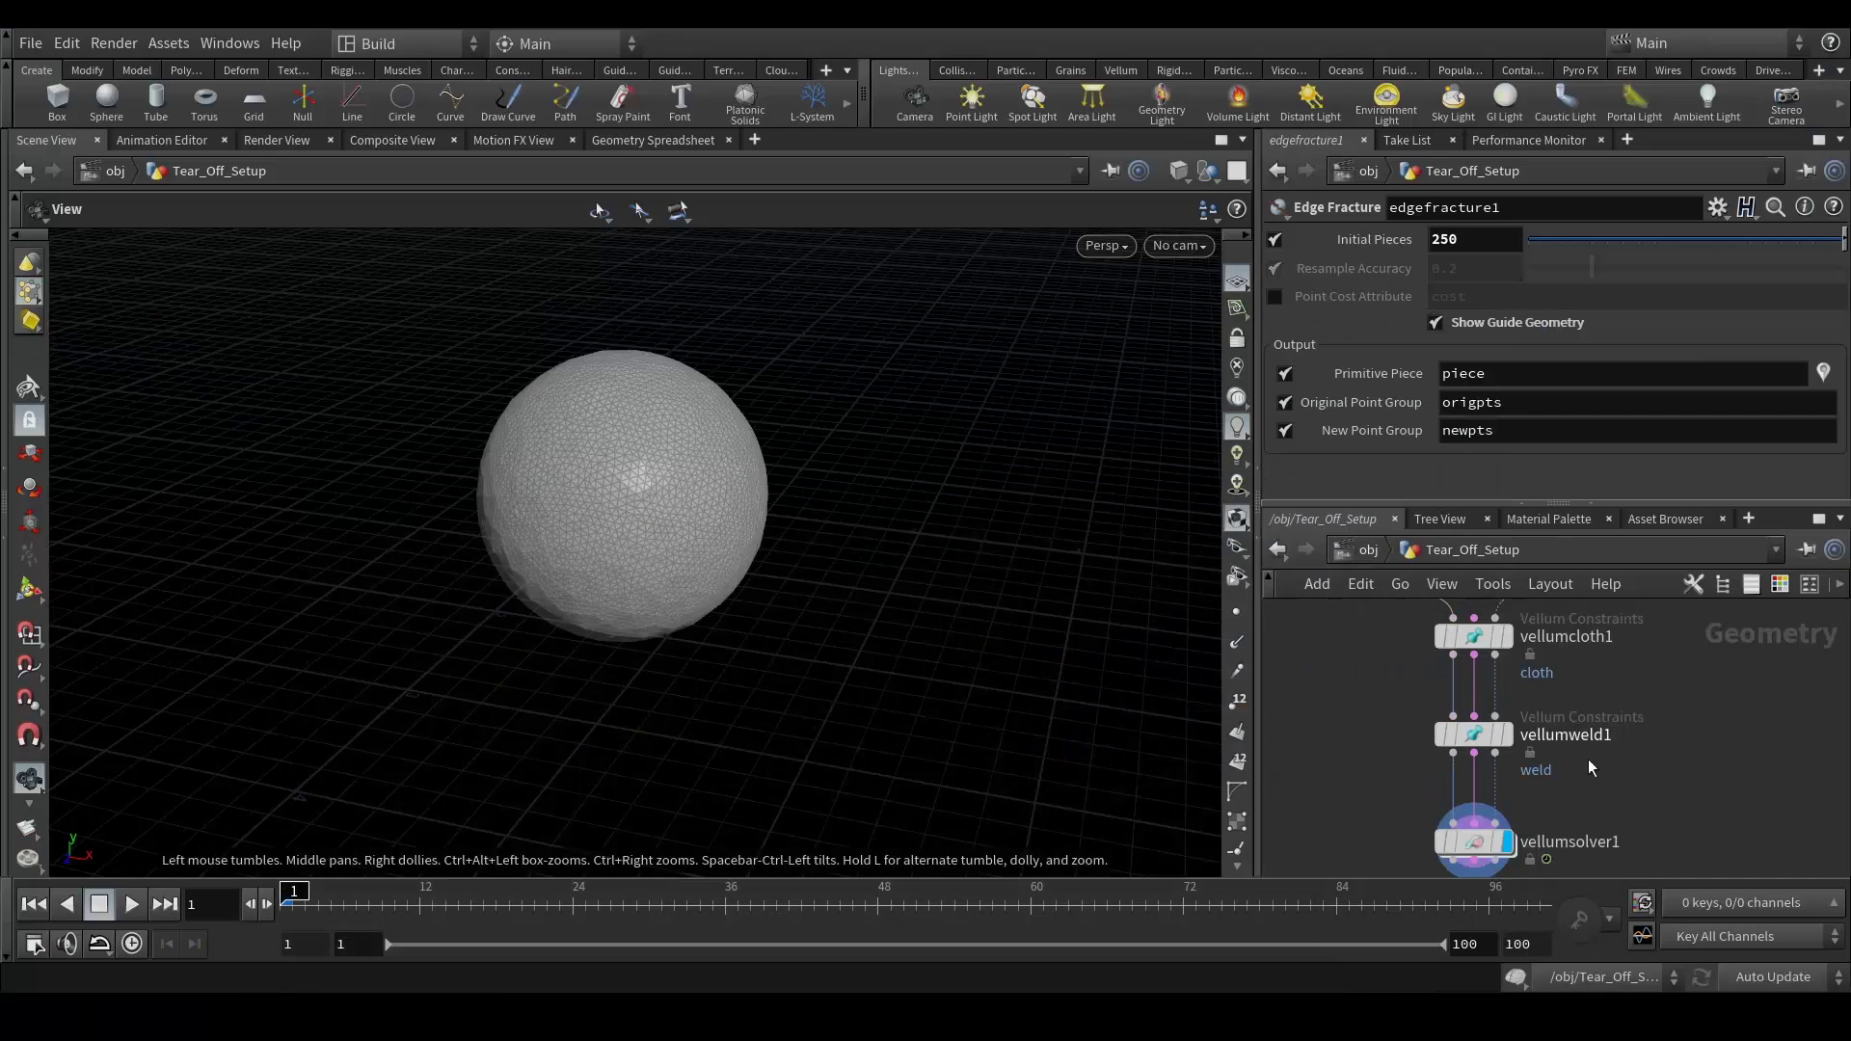
Start picking the Pin Points of the vellumcloth1 constraints on the sphere in the viewport.
{"action": "middle_click_drag", "start_coordinate": [1636, 715], "coordinate": [1657, 814]}
{"action": "scroll", "coordinate": [1547, 751], "scroll_direction": "up", "scroll_amount": 5}
{"action": "left_click", "coordinate": [1451, 724]}
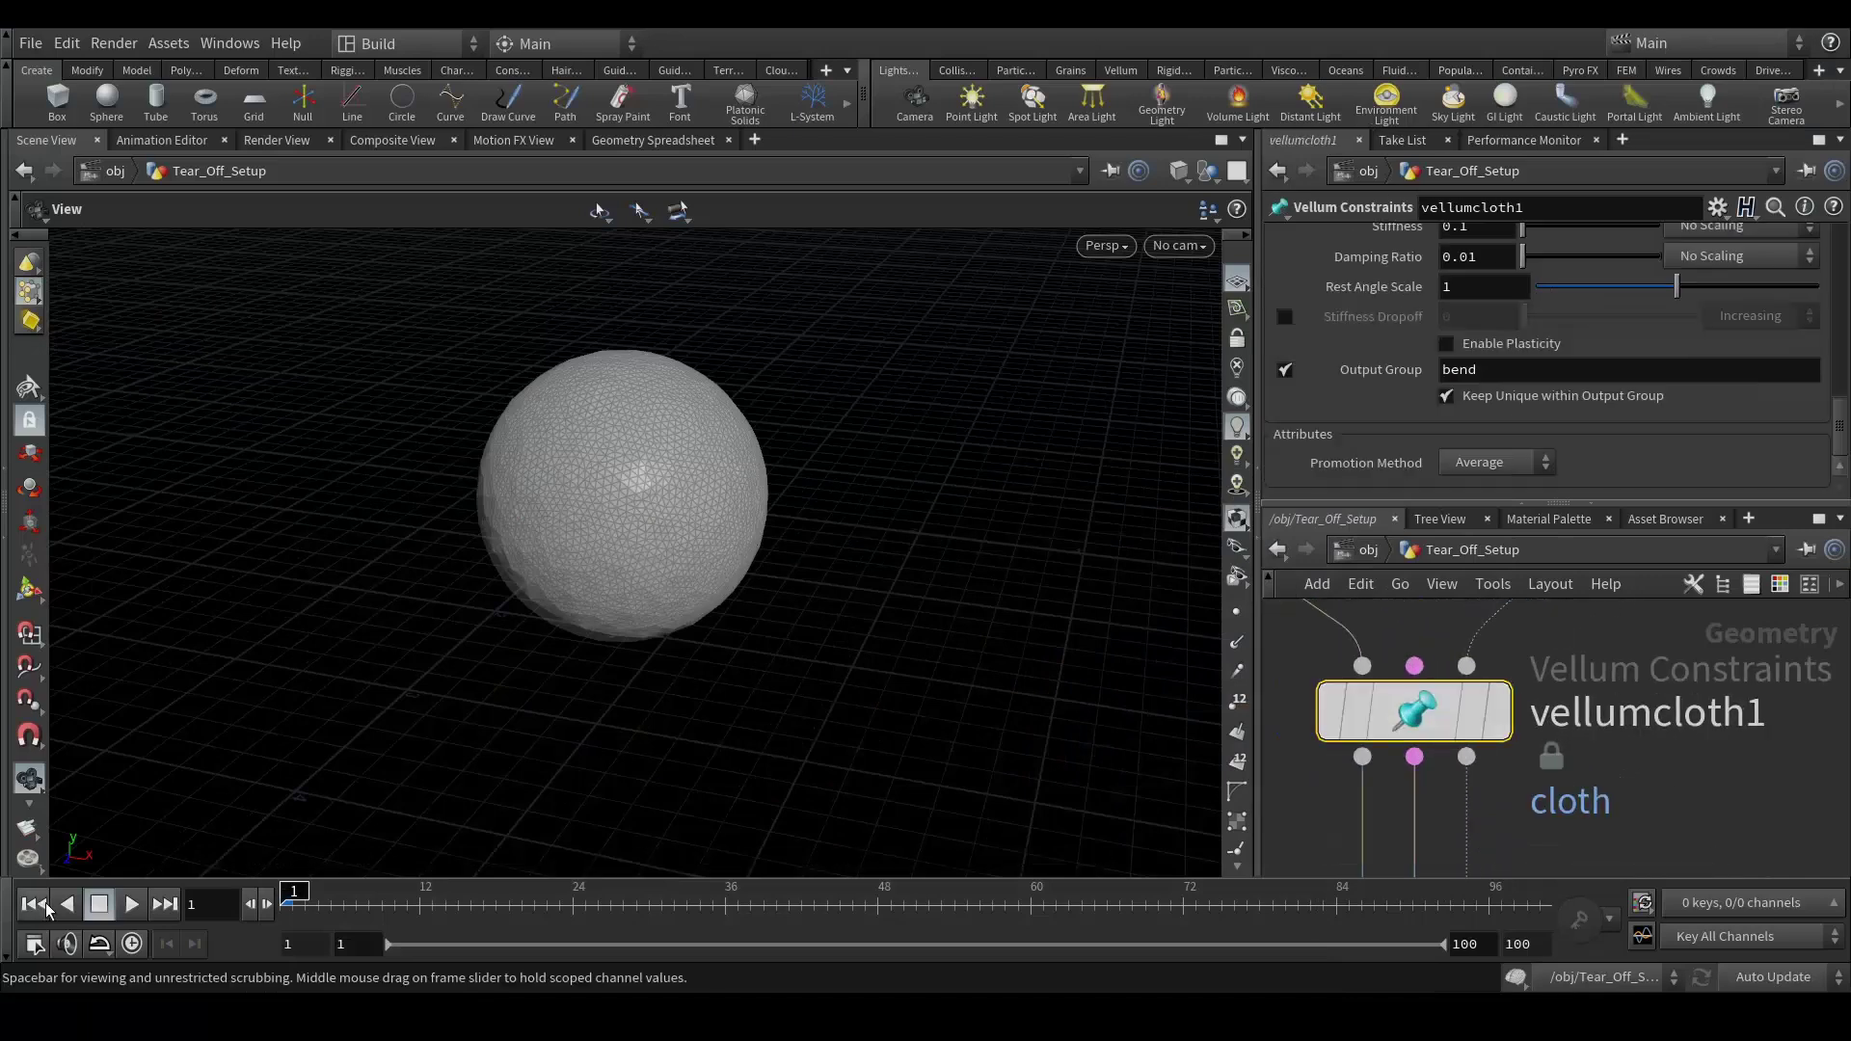
{"action": "scroll", "coordinate": [1386, 416], "scroll_direction": "up", "scroll_amount": 10}
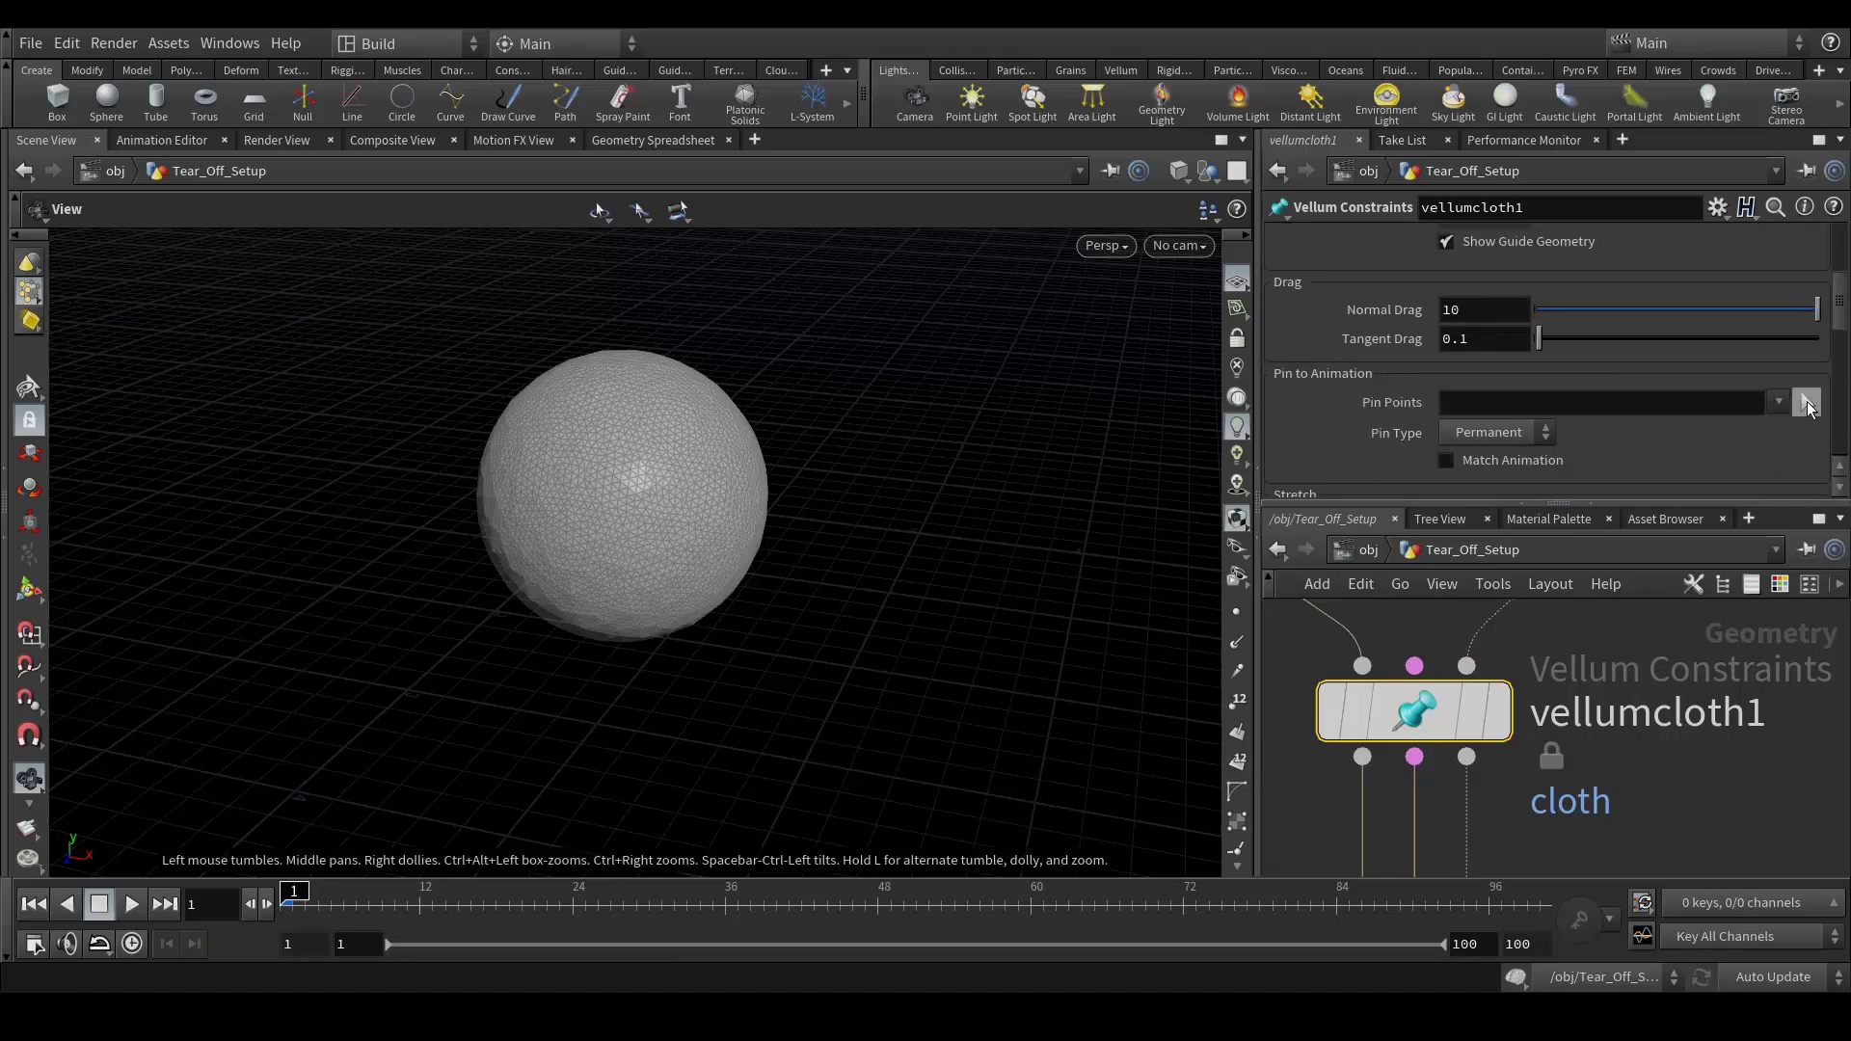
{"action": "left_click", "coordinate": [1807, 403]}
{"action": "left_click_drag", "start_coordinate": [597, 568], "coordinate": [528, 561], "text": "alt"}
{"action": "left_click_drag", "start_coordinate": [501, 451], "coordinate": [532, 527]}
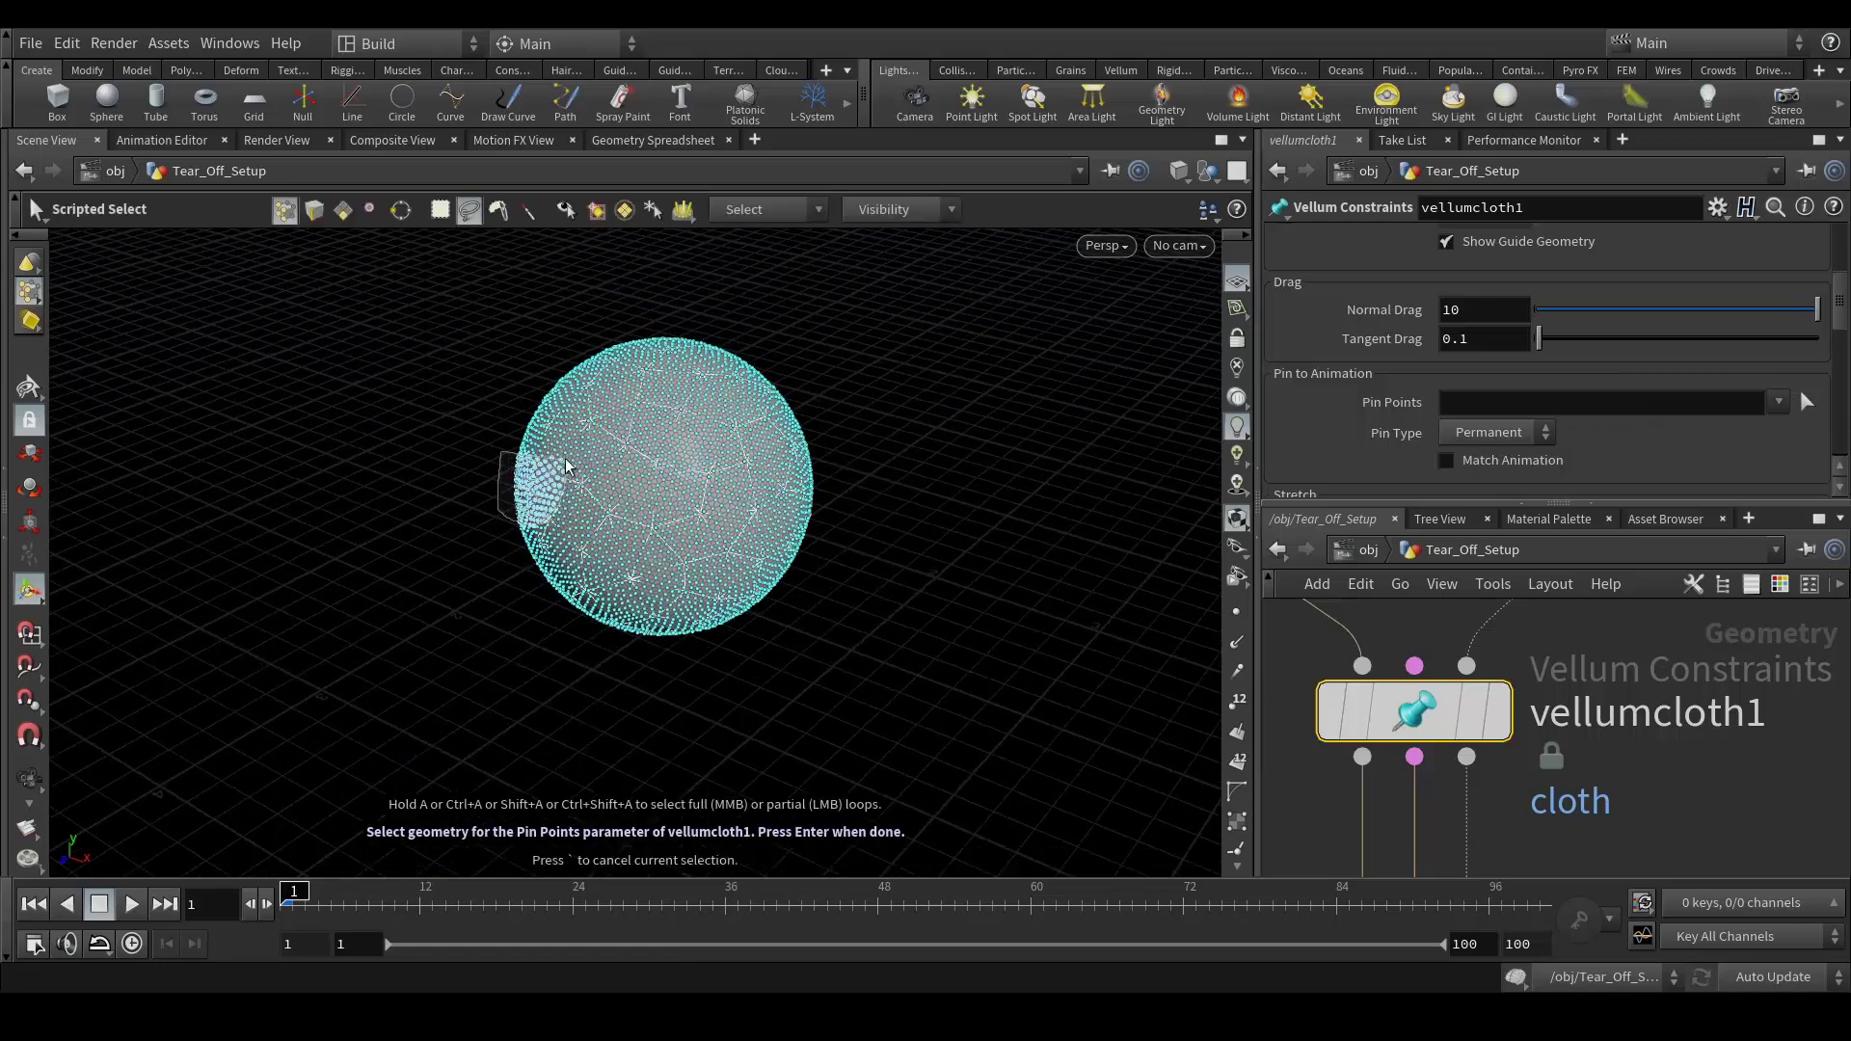
{"action": "left_click_drag", "start_coordinate": [535, 421], "coordinate": [538, 429]}
{"action": "mouse_move", "coordinate": [540, 579]}
{"action": "left_mouse_down"}
{"action": "mouse_move", "coordinate": [819, 530]}
{"action": "mouse_move", "coordinate": [627, 491]}
{"action": "left_mouse_up"}
{"action": "left_click_drag", "start_coordinate": [609, 390], "coordinate": [651, 430]}
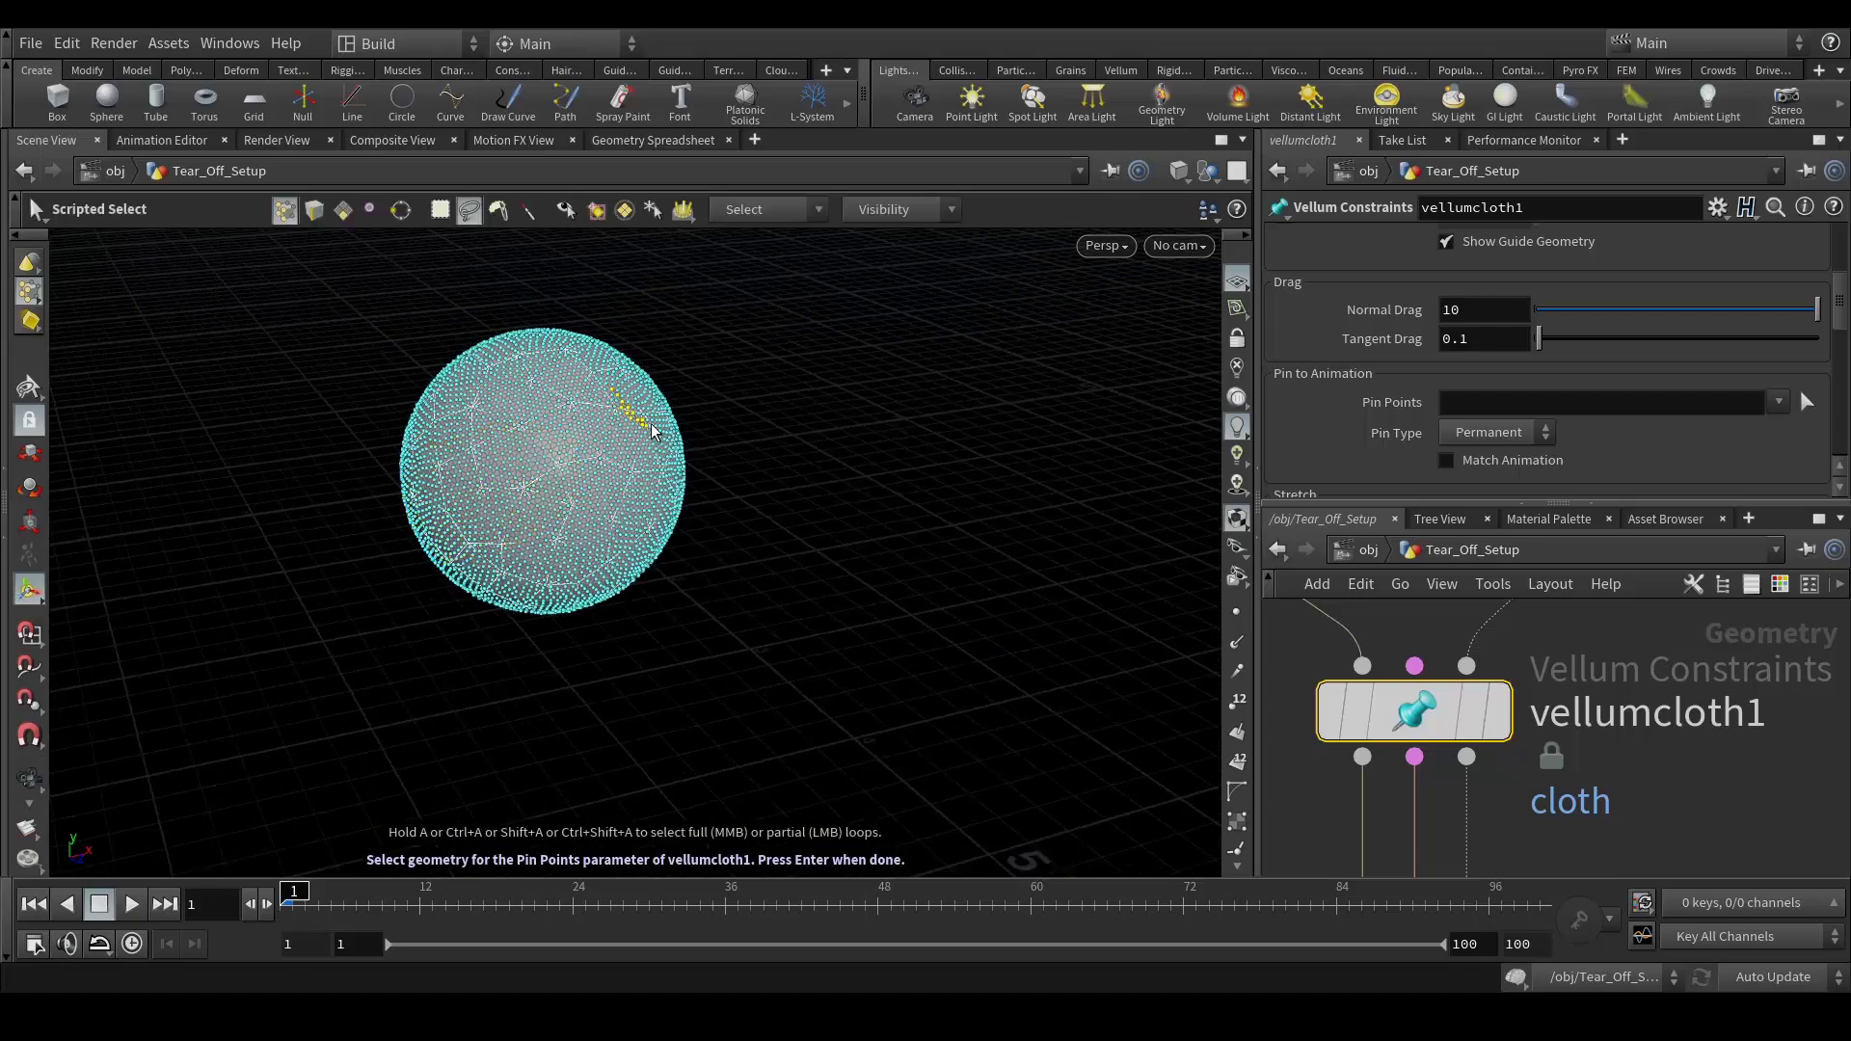
{"action": "mouse_move", "coordinate": [492, 484]}
{"action": "left_mouse_down"}
{"action": "mouse_move", "coordinate": [710, 562]}
{"action": "mouse_move", "coordinate": [640, 537]}
{"action": "mouse_move", "coordinate": [579, 463]}
{"action": "mouse_move", "coordinate": [517, 470]}
{"action": "mouse_move", "coordinate": [519, 410]}
{"action": "left_mouse_up"}
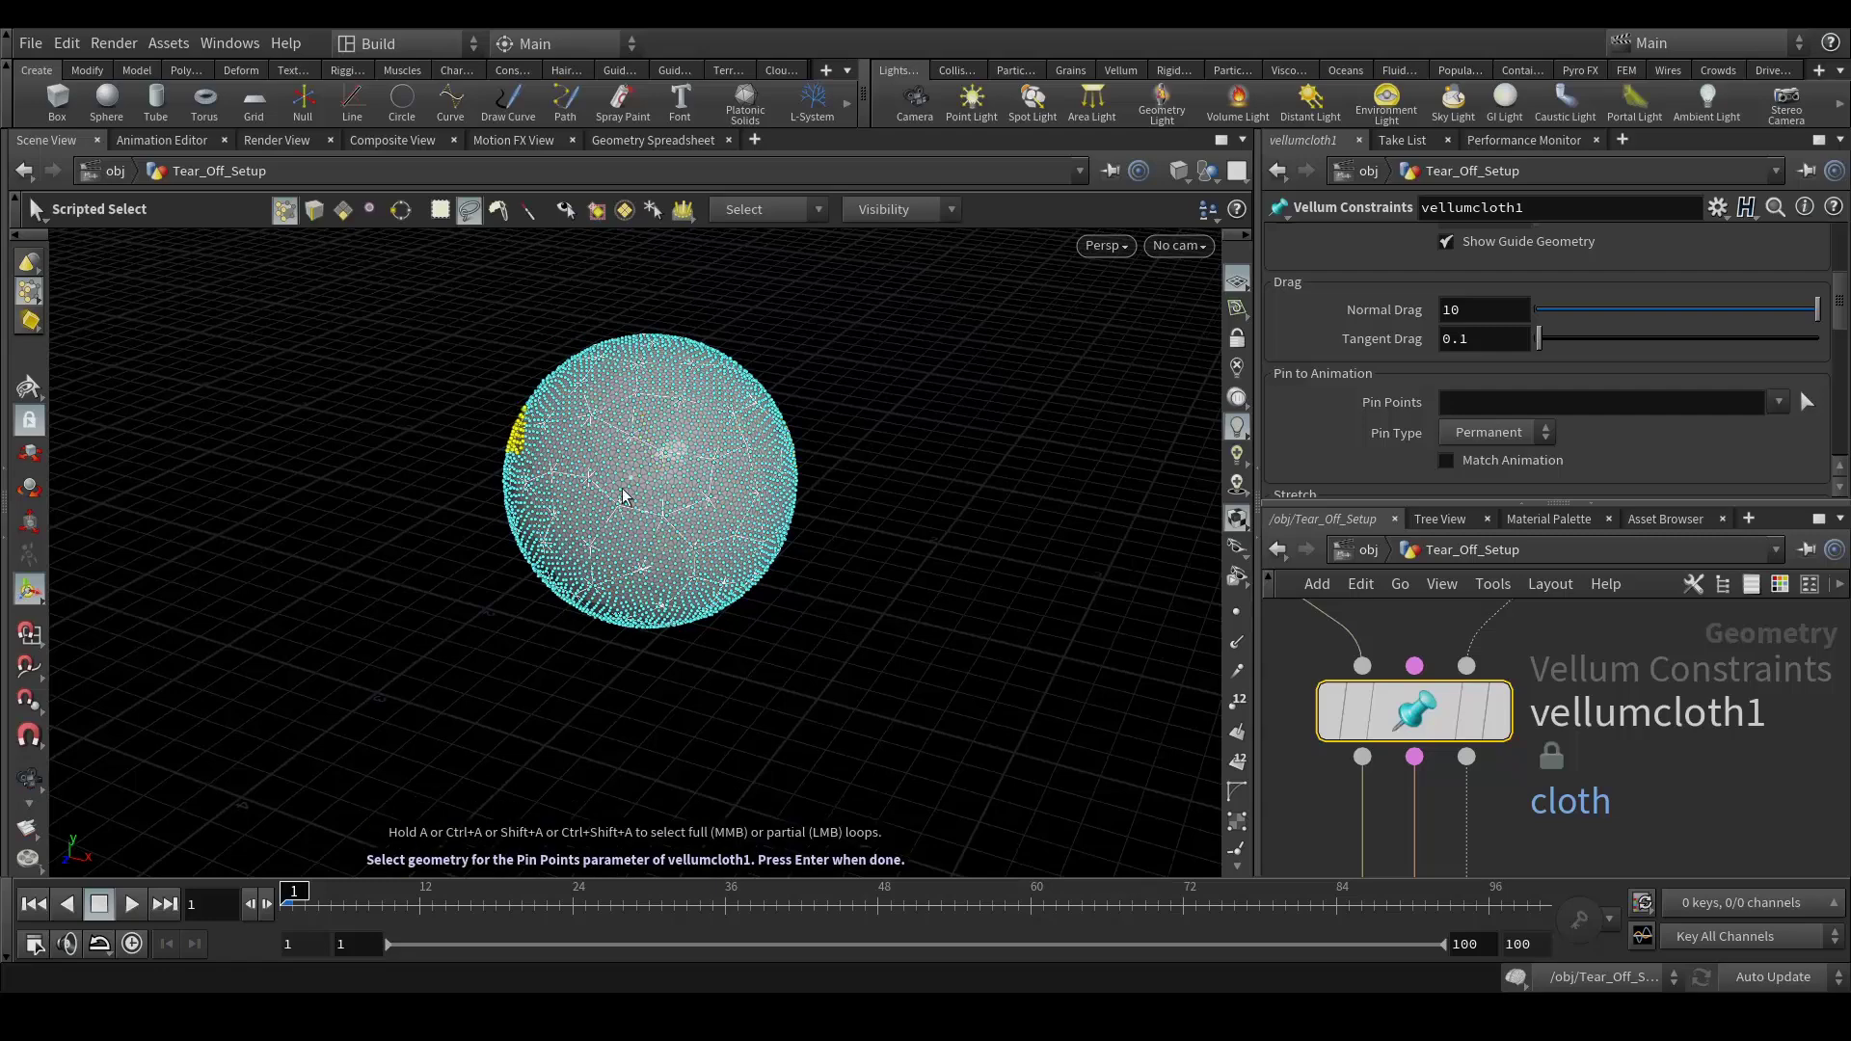
Select four separate patches of points on the sphere and assign them as the cloth constraint's pin points.
{"action": "mouse_move", "coordinate": [622, 492]}
{"action": "left_mouse_down"}
{"action": "mouse_move", "coordinate": [710, 549]}
{"action": "mouse_move", "coordinate": [562, 533]}
{"action": "mouse_move", "coordinate": [507, 498]}
{"action": "left_mouse_up"}
{"action": "key", "text": "space"}
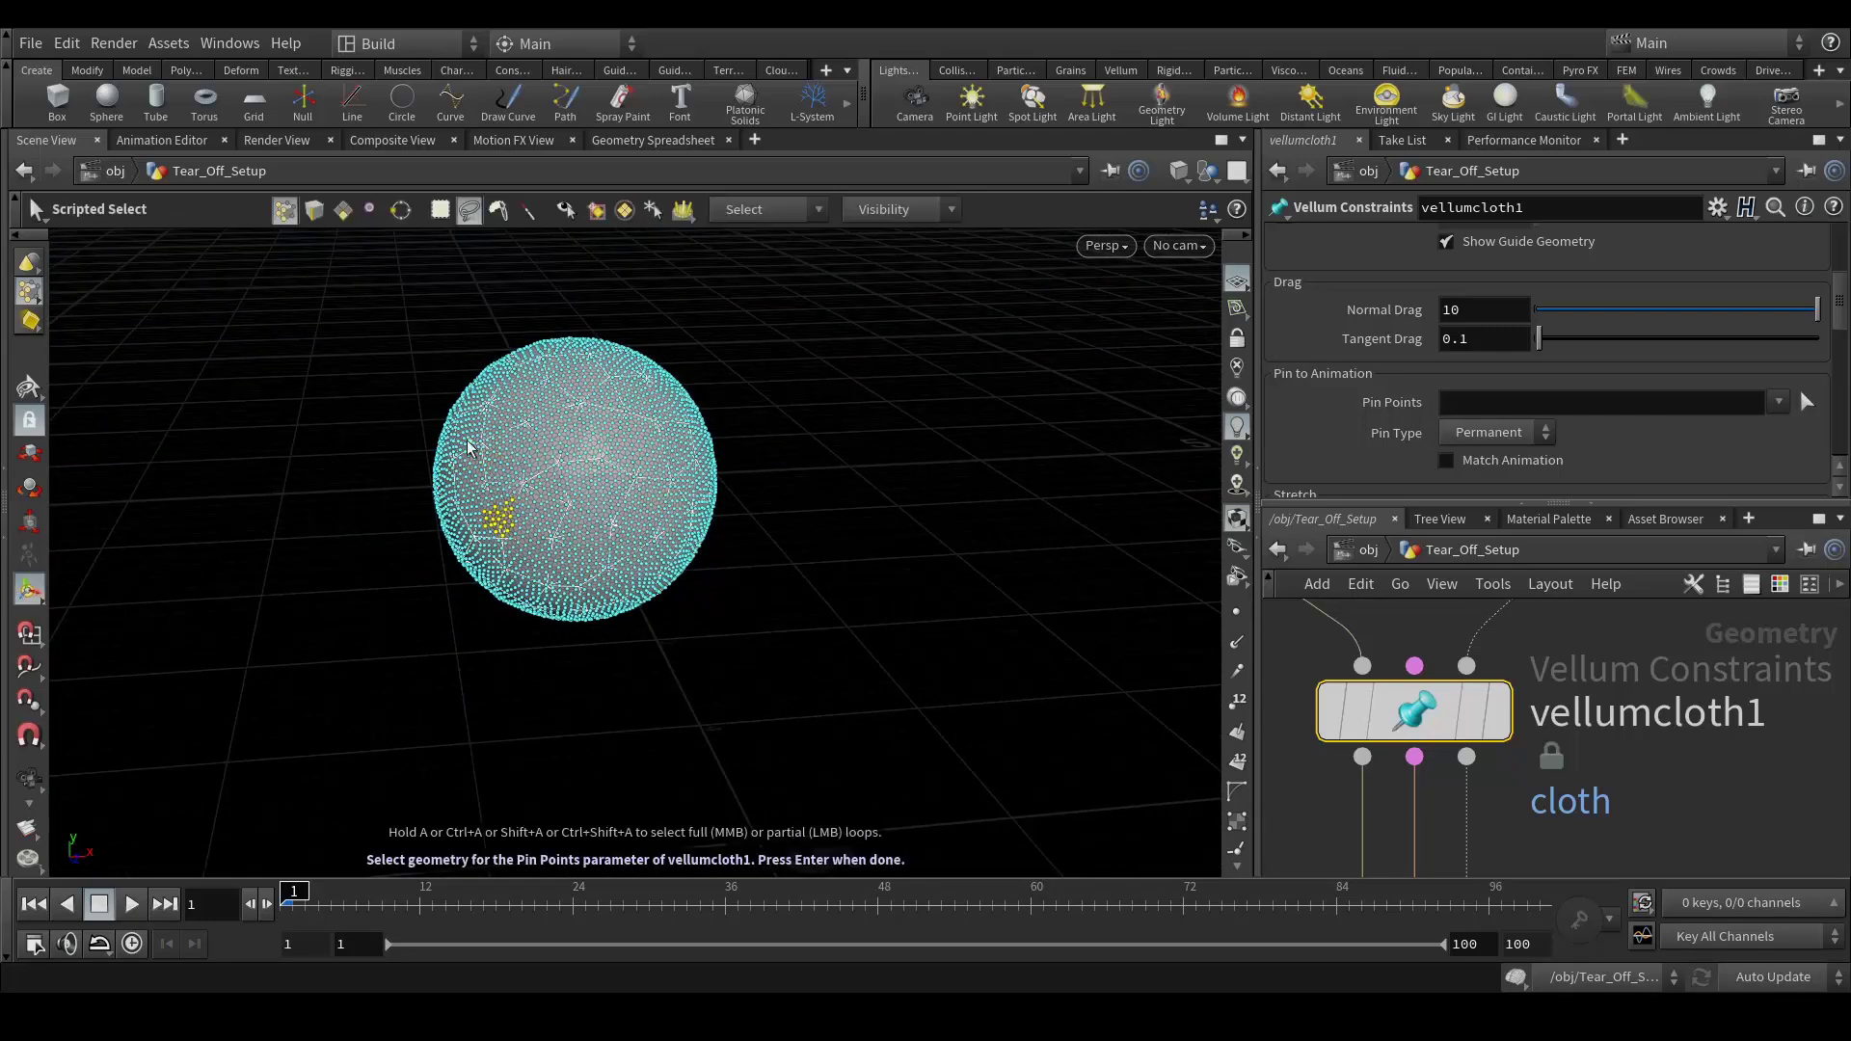
{"action": "left_click_drag", "start_coordinate": [494, 404], "coordinate": [493, 405], "text": "shift"}
{"action": "left_click_drag", "start_coordinate": [566, 469], "coordinate": [648, 476], "text": "shift"}
{"action": "mouse_move", "coordinate": [548, 376]}
{"action": "left_mouse_down", "text": "shift"}
{"action": "mouse_move", "coordinate": [599, 419]}
{"action": "mouse_move", "coordinate": [652, 425]}
{"action": "left_mouse_up", "text": "shift"}
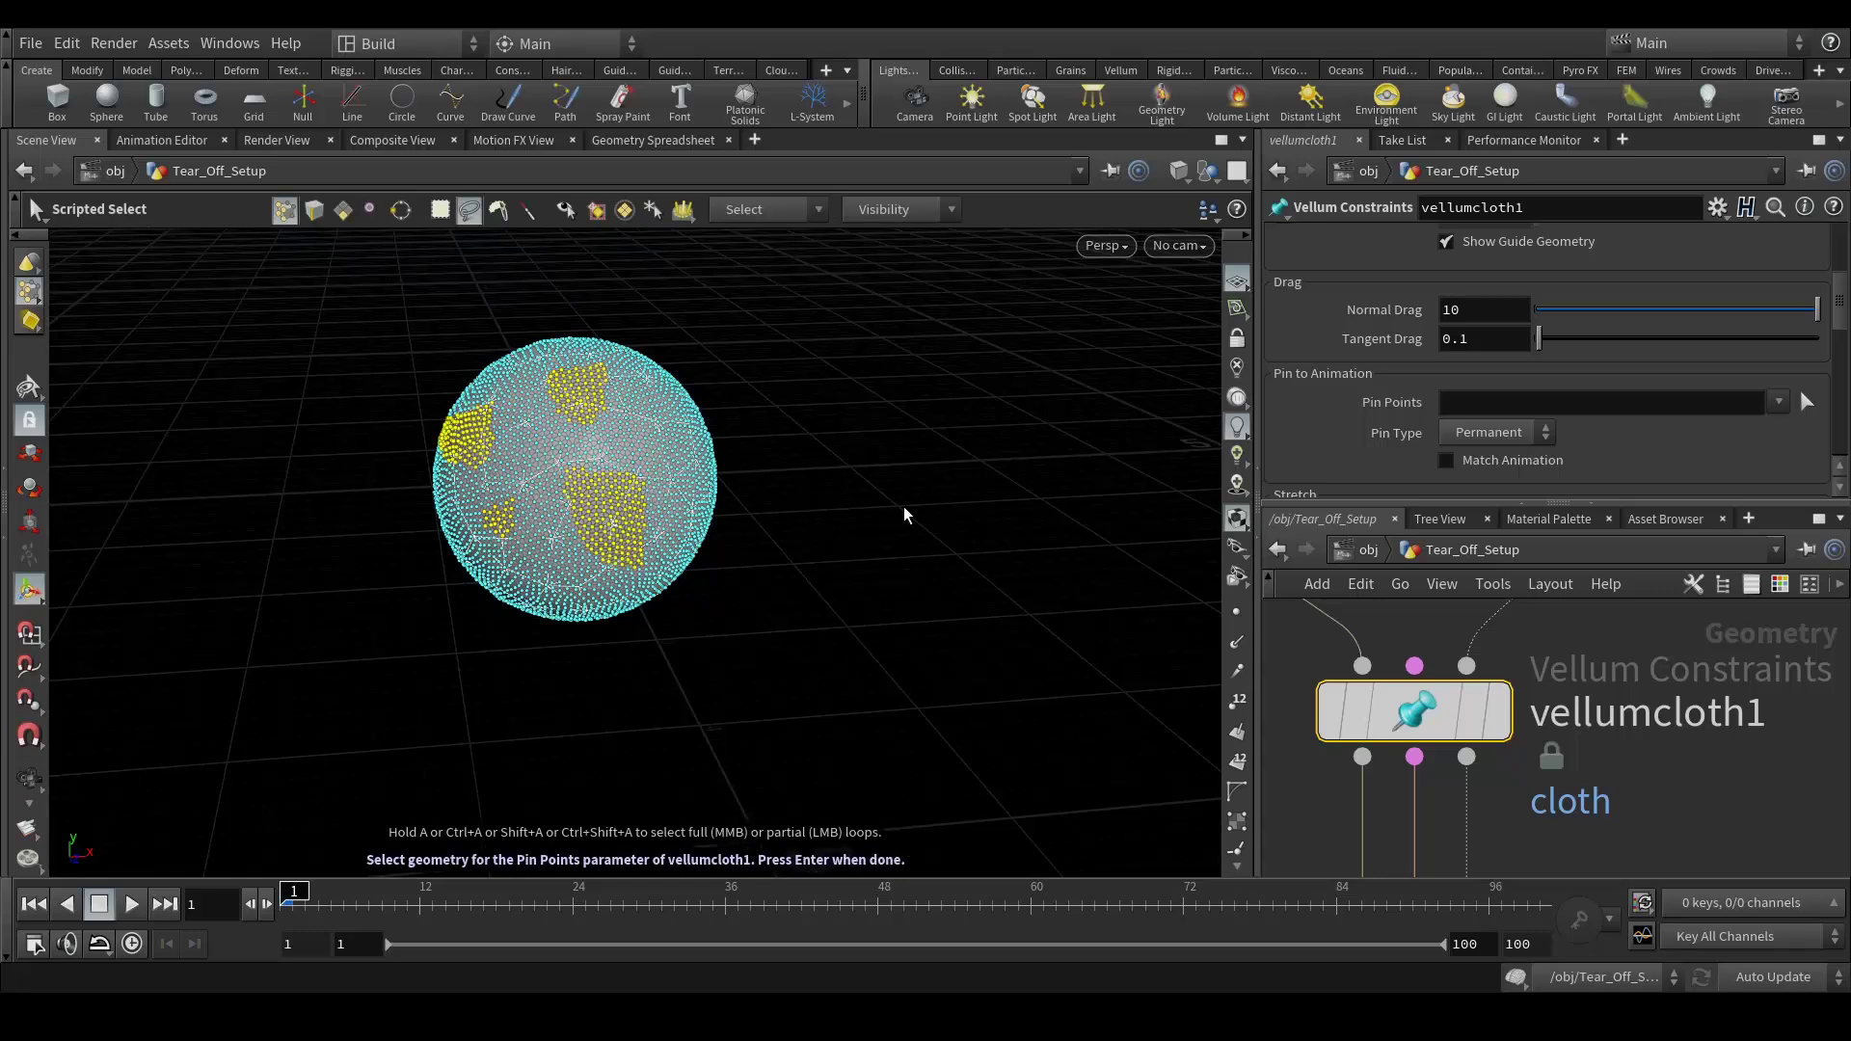
{"action": "key", "text": "Return"}
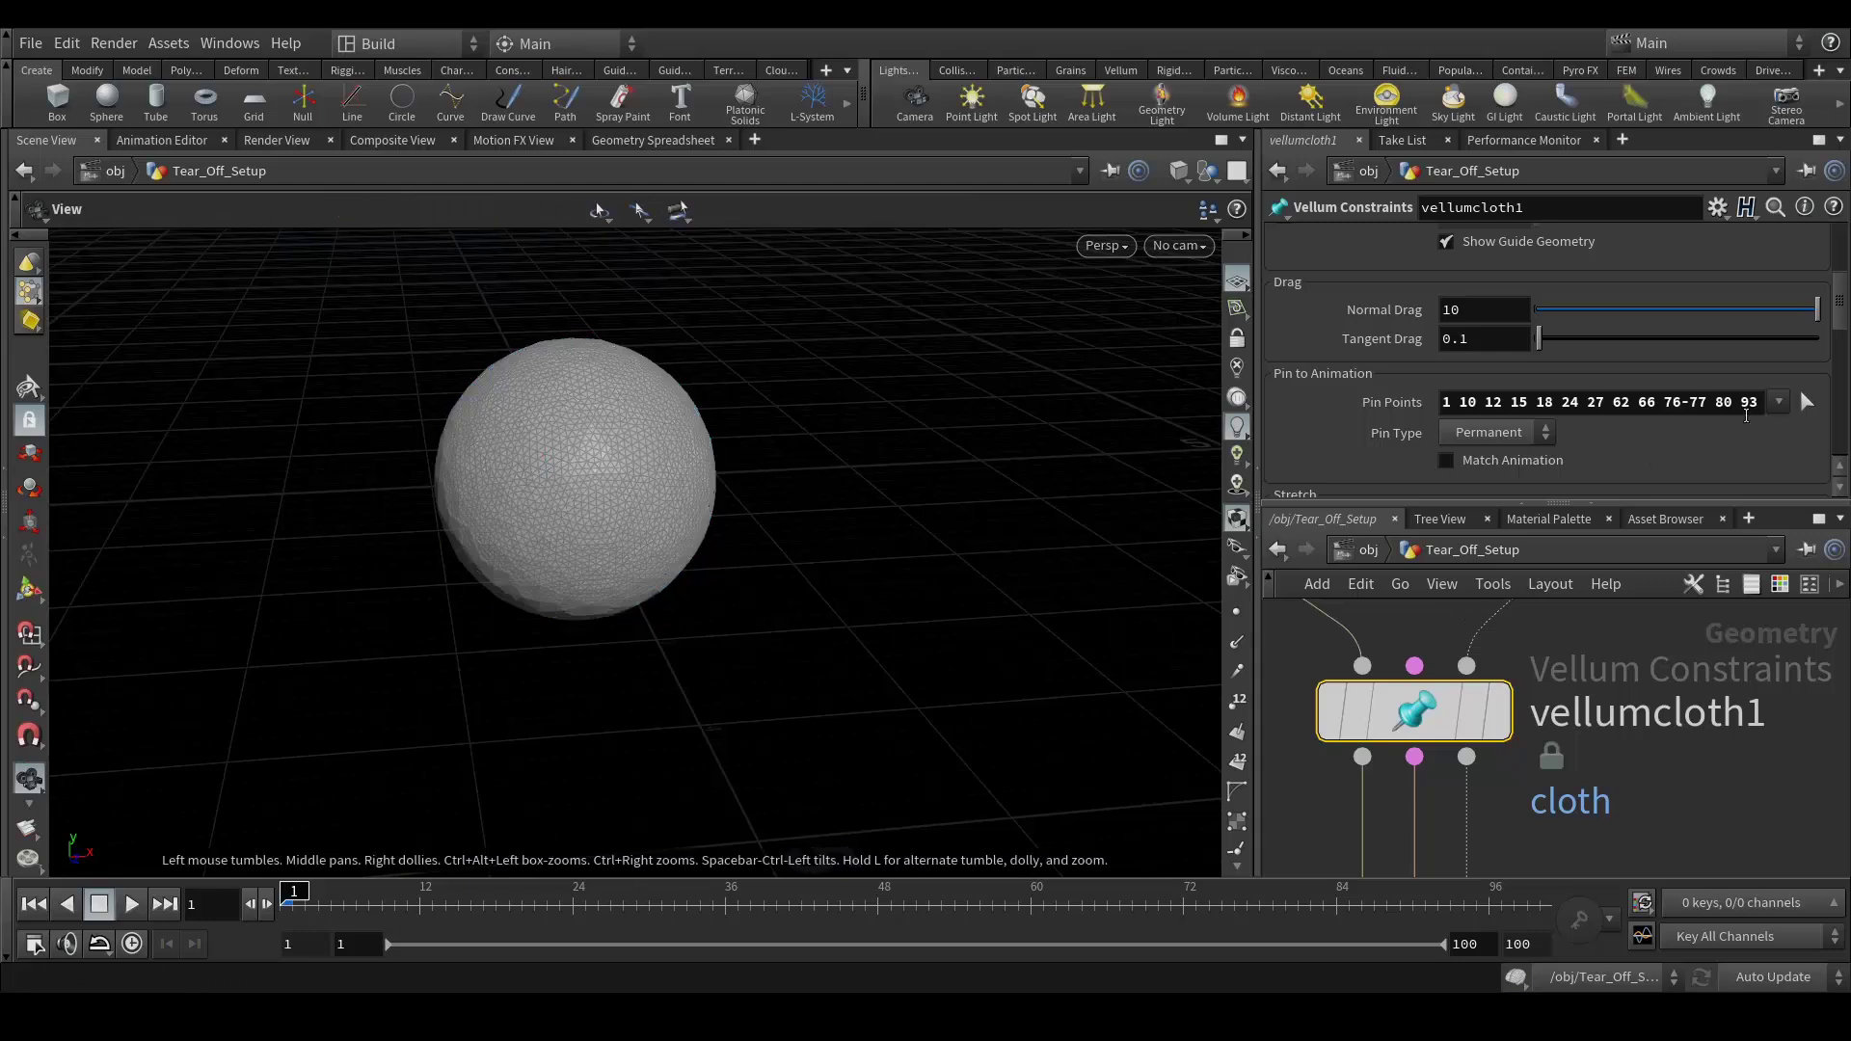
Select the vellumsolver1 node and play the simulation with the pinned points up to frame 51.
{"action": "scroll", "coordinate": [1532, 680], "scroll_direction": "down", "scroll_amount": 6}
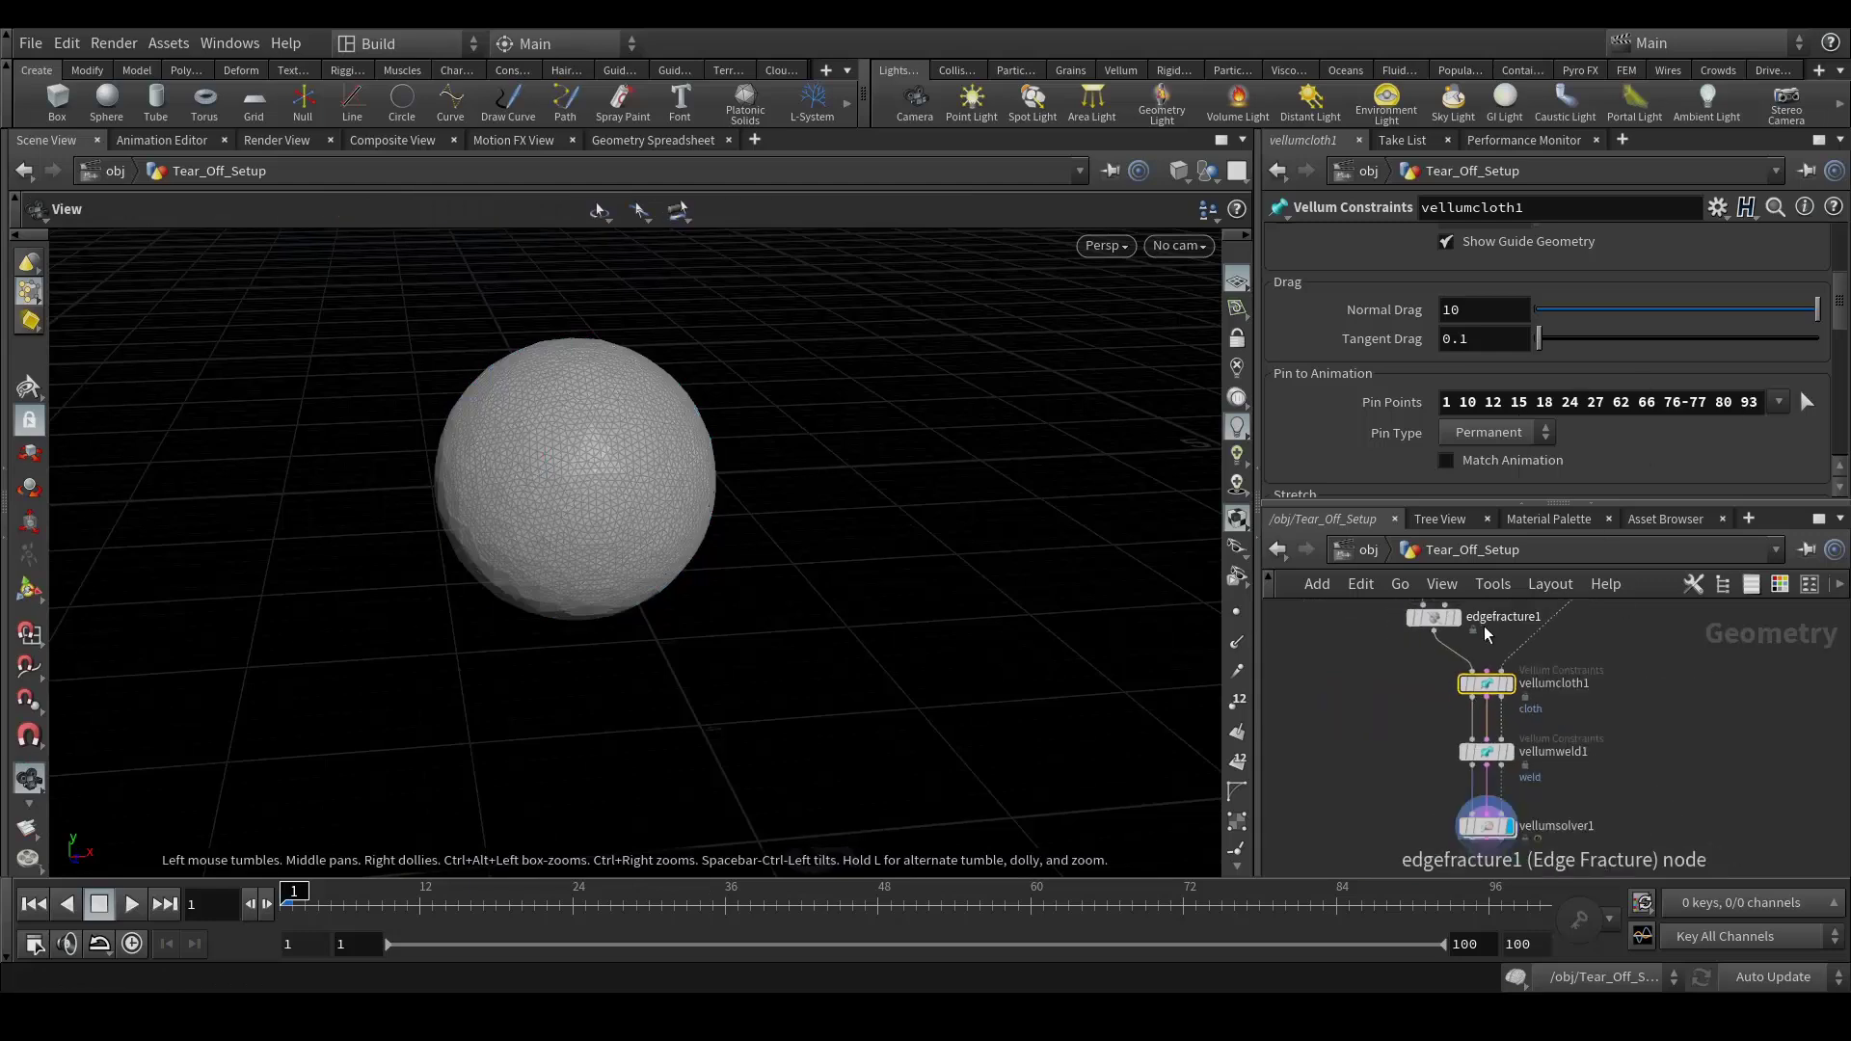
{"action": "scroll", "coordinate": [1536, 742], "scroll_direction": "up", "scroll_amount": 4}
{"action": "left_click", "coordinate": [1389, 696]}
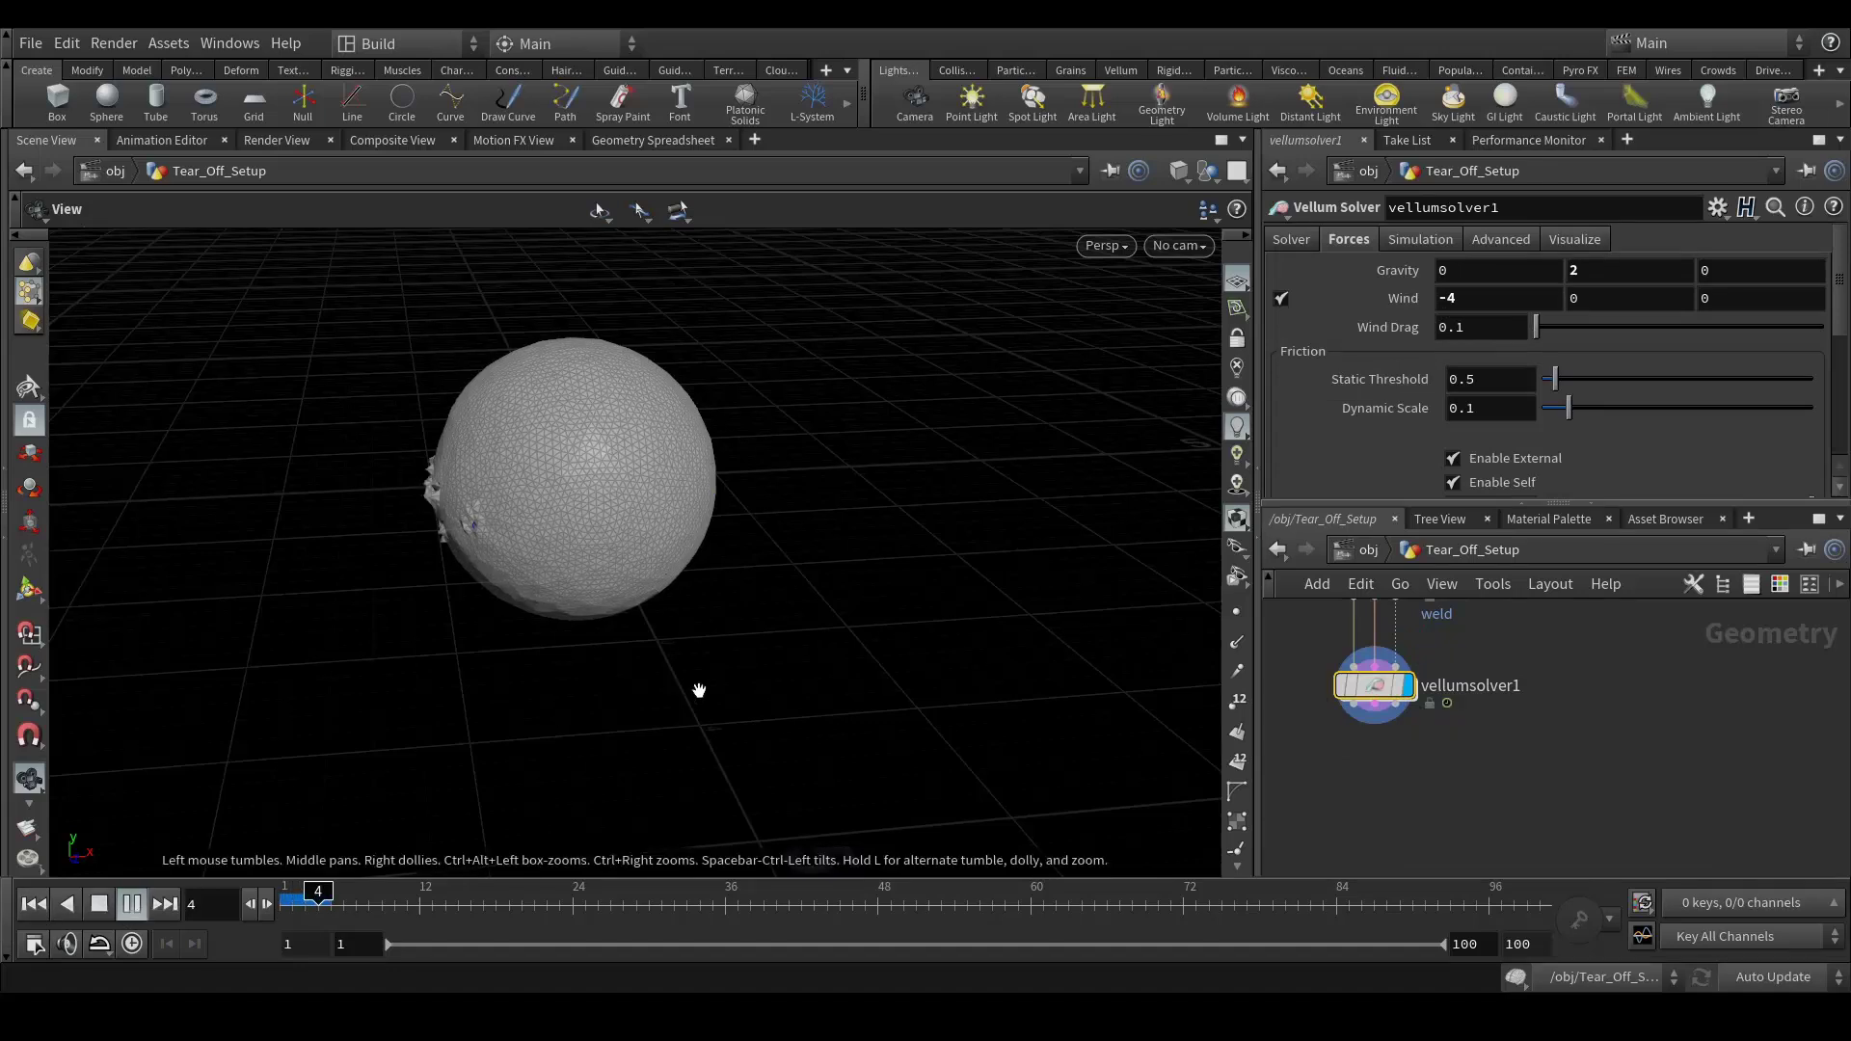
{"action": "right_click_drag", "start_coordinate": [699, 690], "coordinate": [707, 705]}
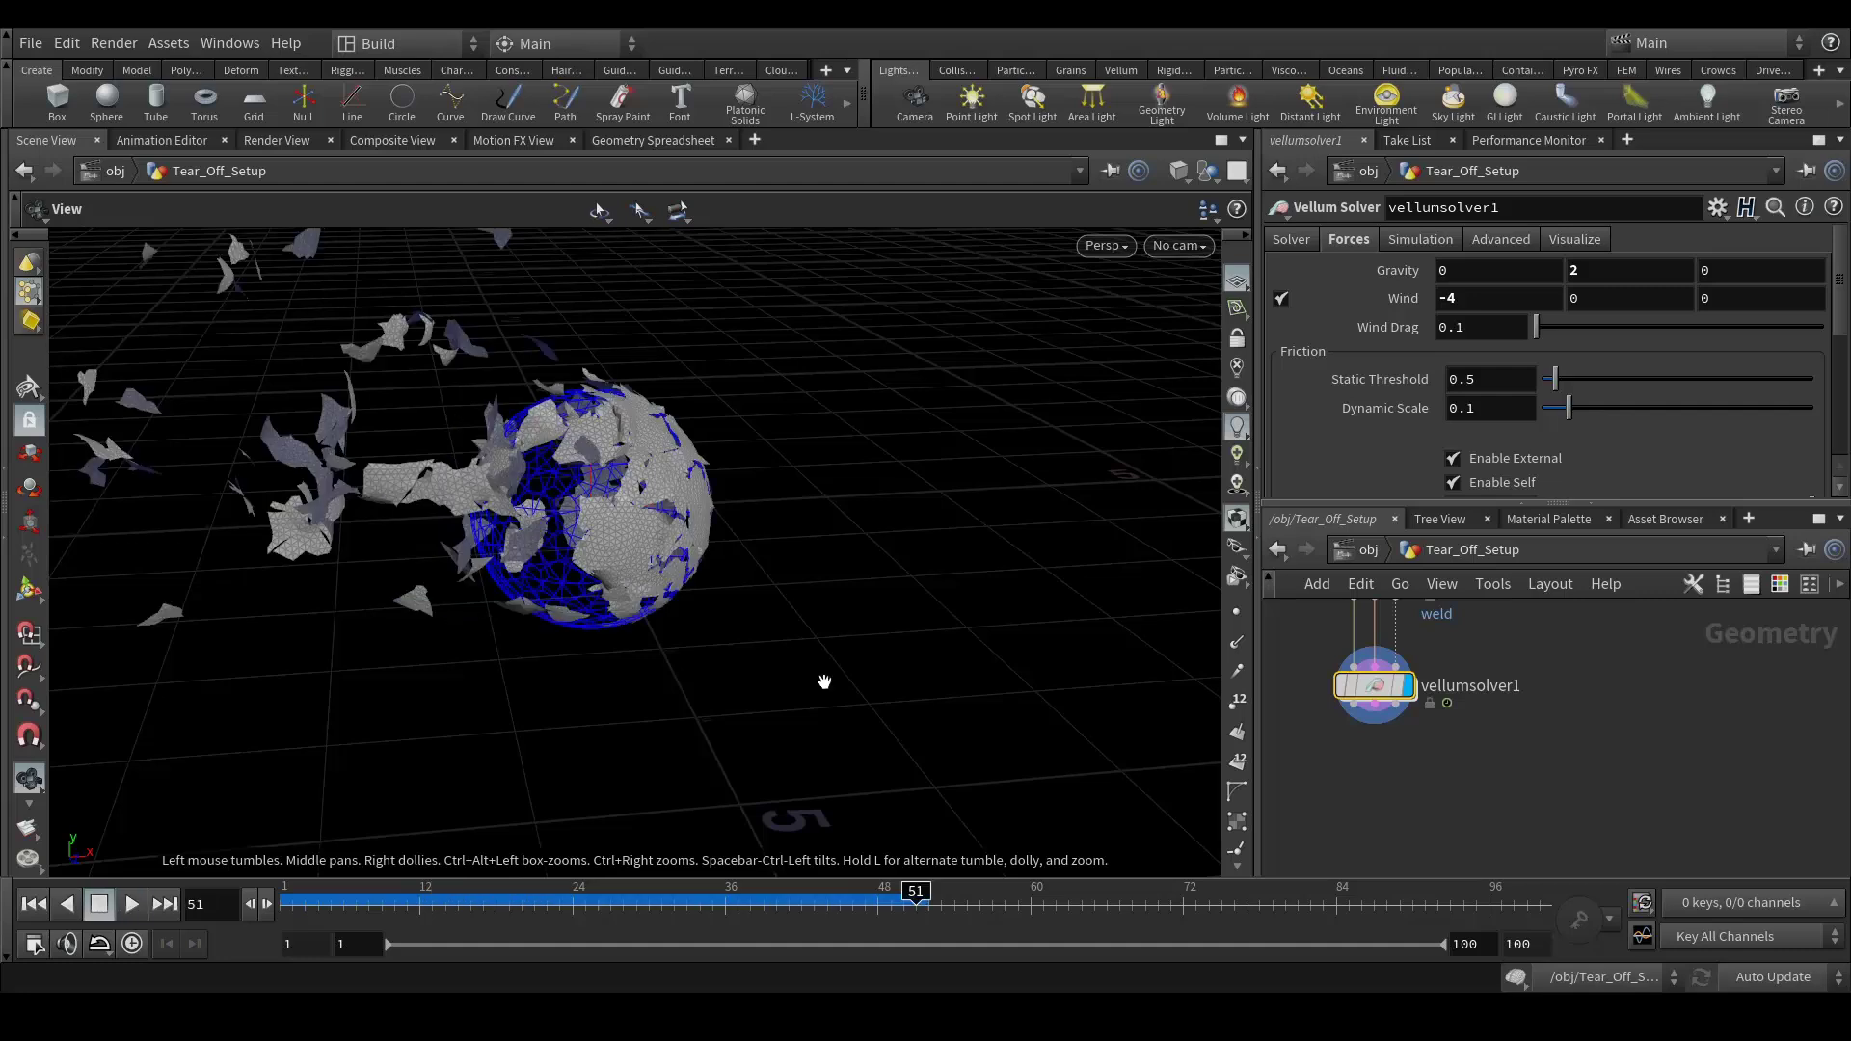
{"action": "left_click_drag", "start_coordinate": [824, 681], "coordinate": [785, 619]}
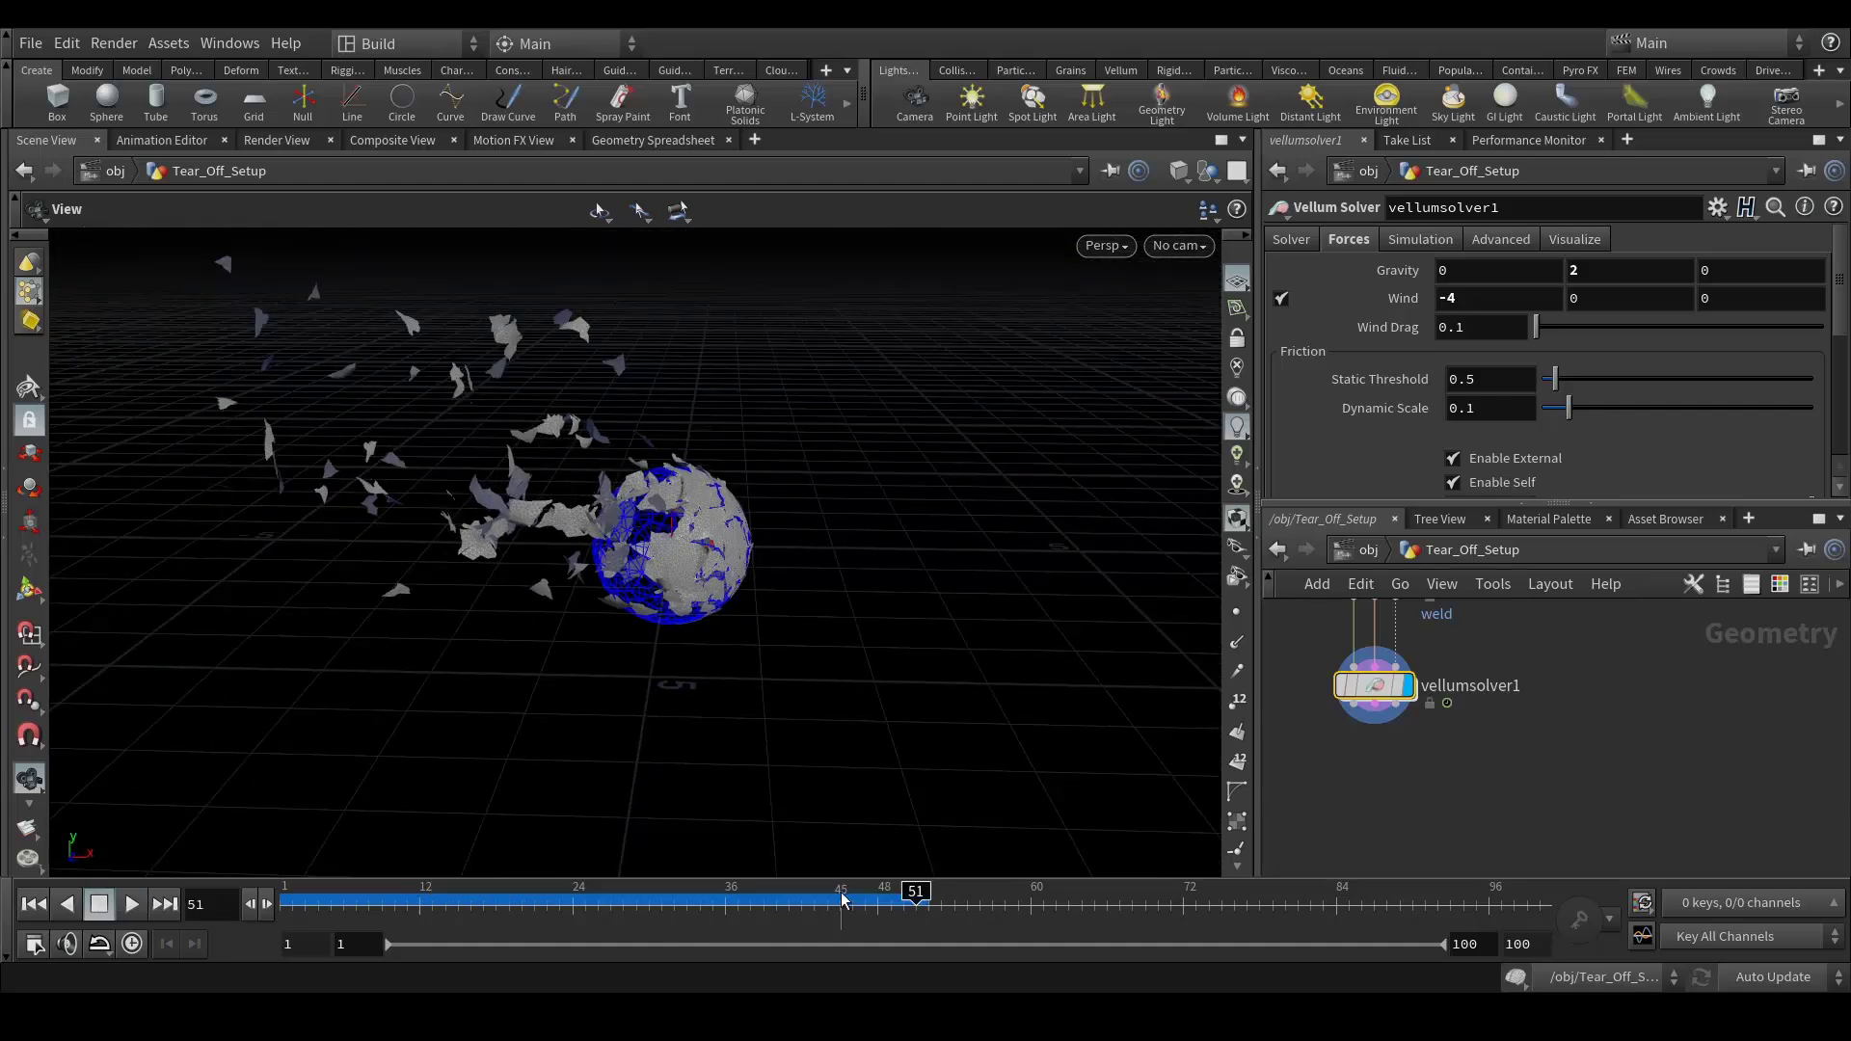
Scrub back to frame 38, examine the pieces tearing off around the pinned patches, and return to the first frame.
{"action": "left_click_drag", "start_coordinate": [843, 903], "coordinate": [758, 887]}
{"action": "left_click_drag", "start_coordinate": [626, 532], "coordinate": [663, 541]}
{"action": "scroll", "coordinate": [661, 540], "scroll_direction": "up", "scroll_amount": 4}
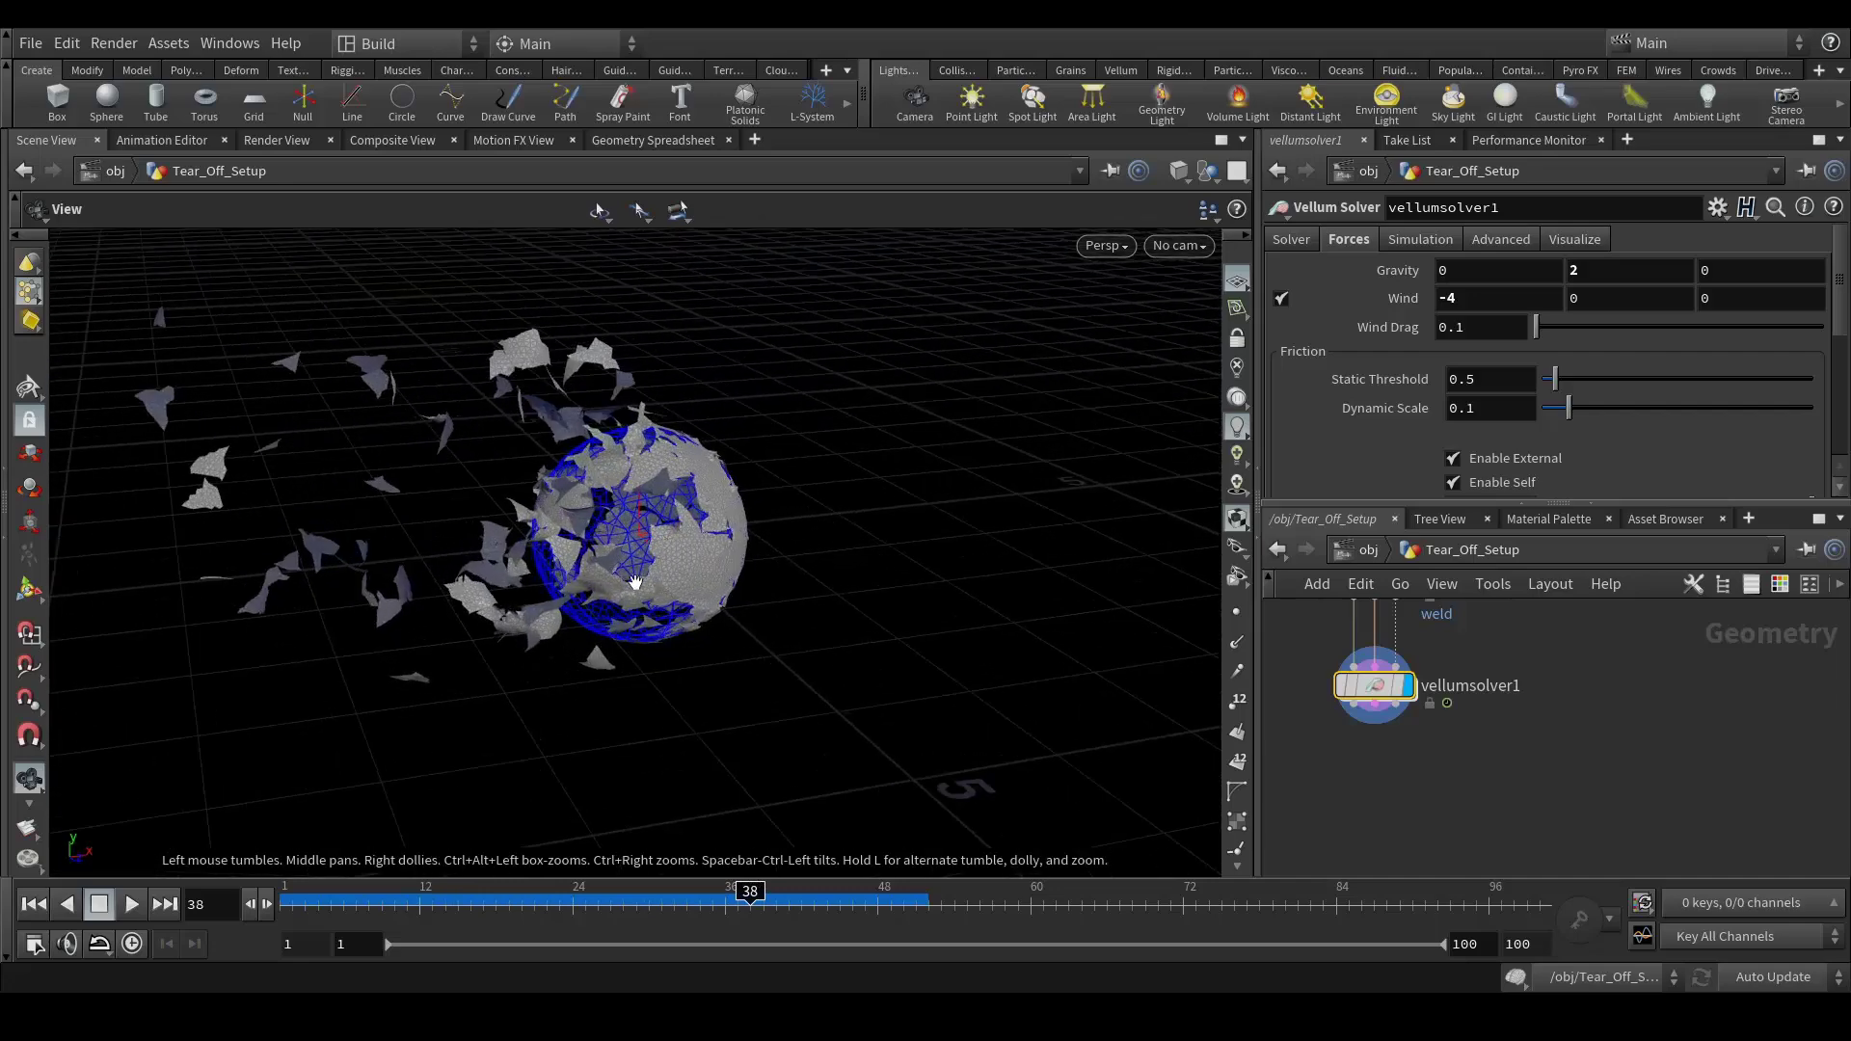
{"action": "left_click_drag", "start_coordinate": [643, 674], "coordinate": [579, 546]}
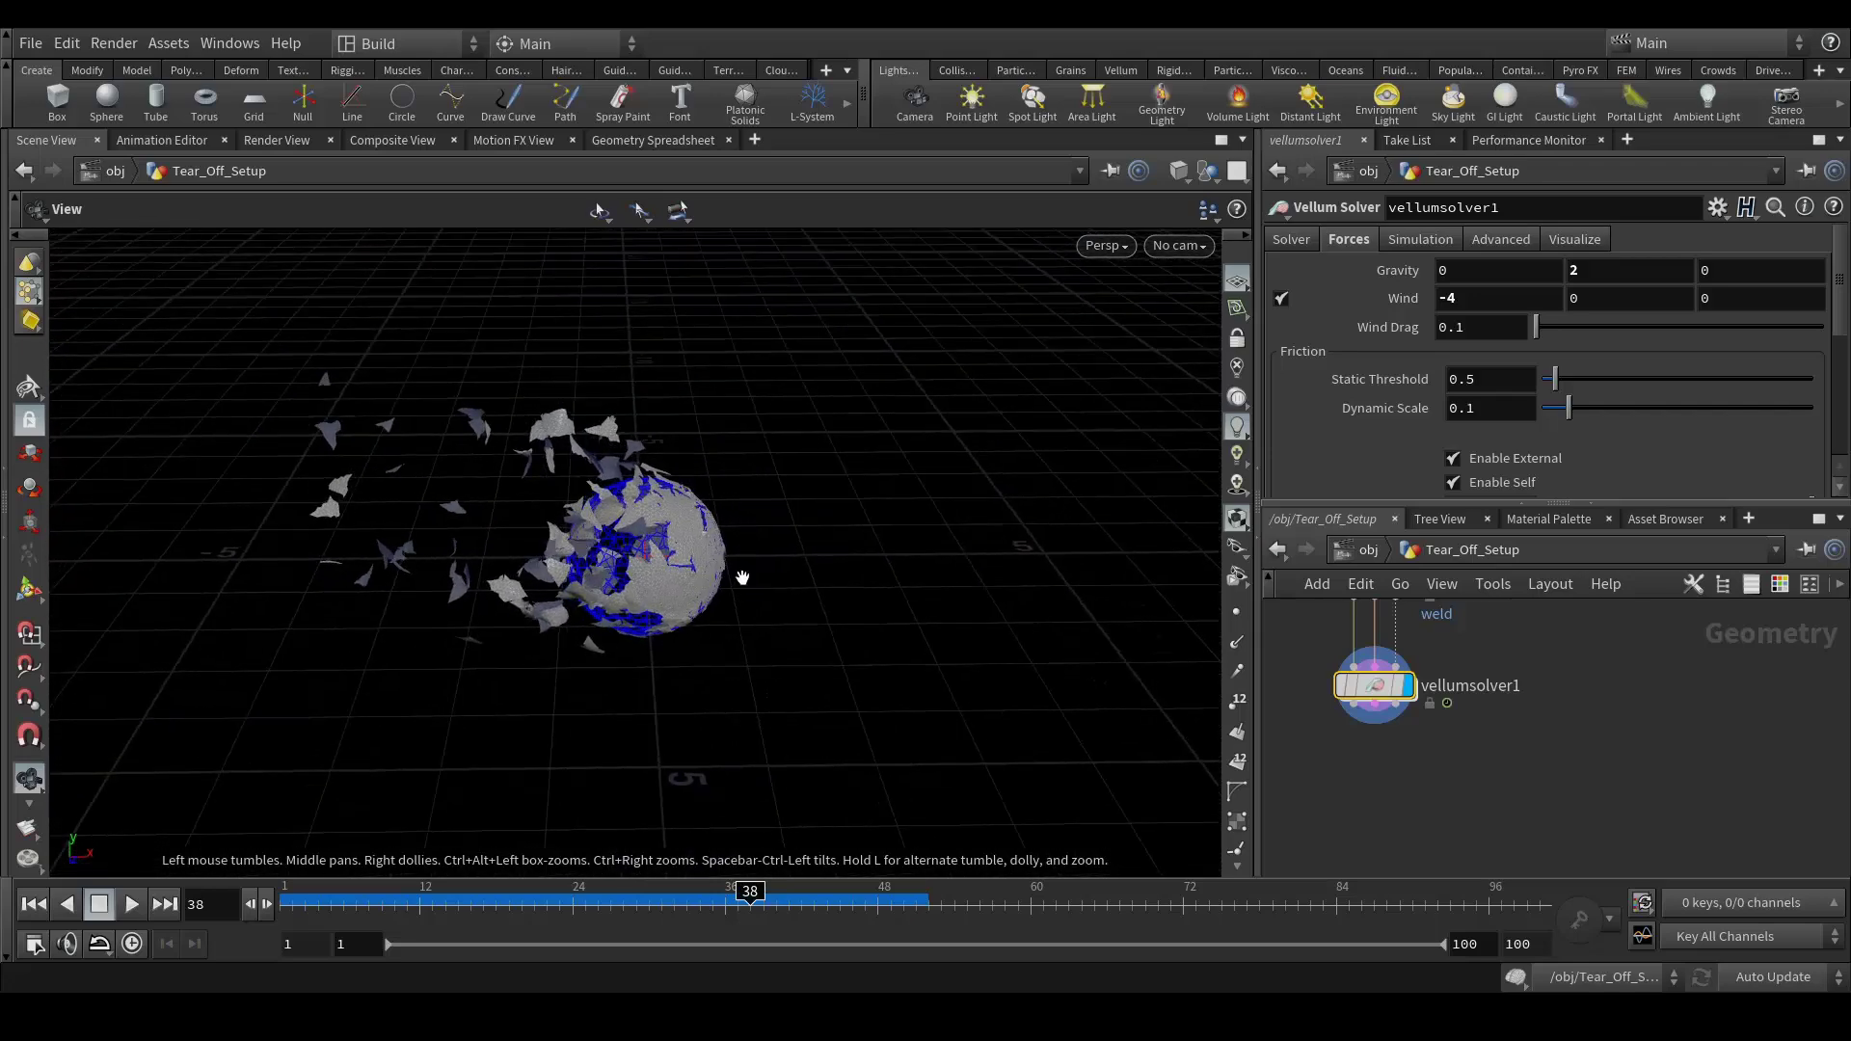
{"action": "middle_click_drag", "start_coordinate": [739, 579], "coordinate": [690, 565]}
{"action": "middle_click_drag", "start_coordinate": [1406, 757], "coordinate": [1447, 757]}
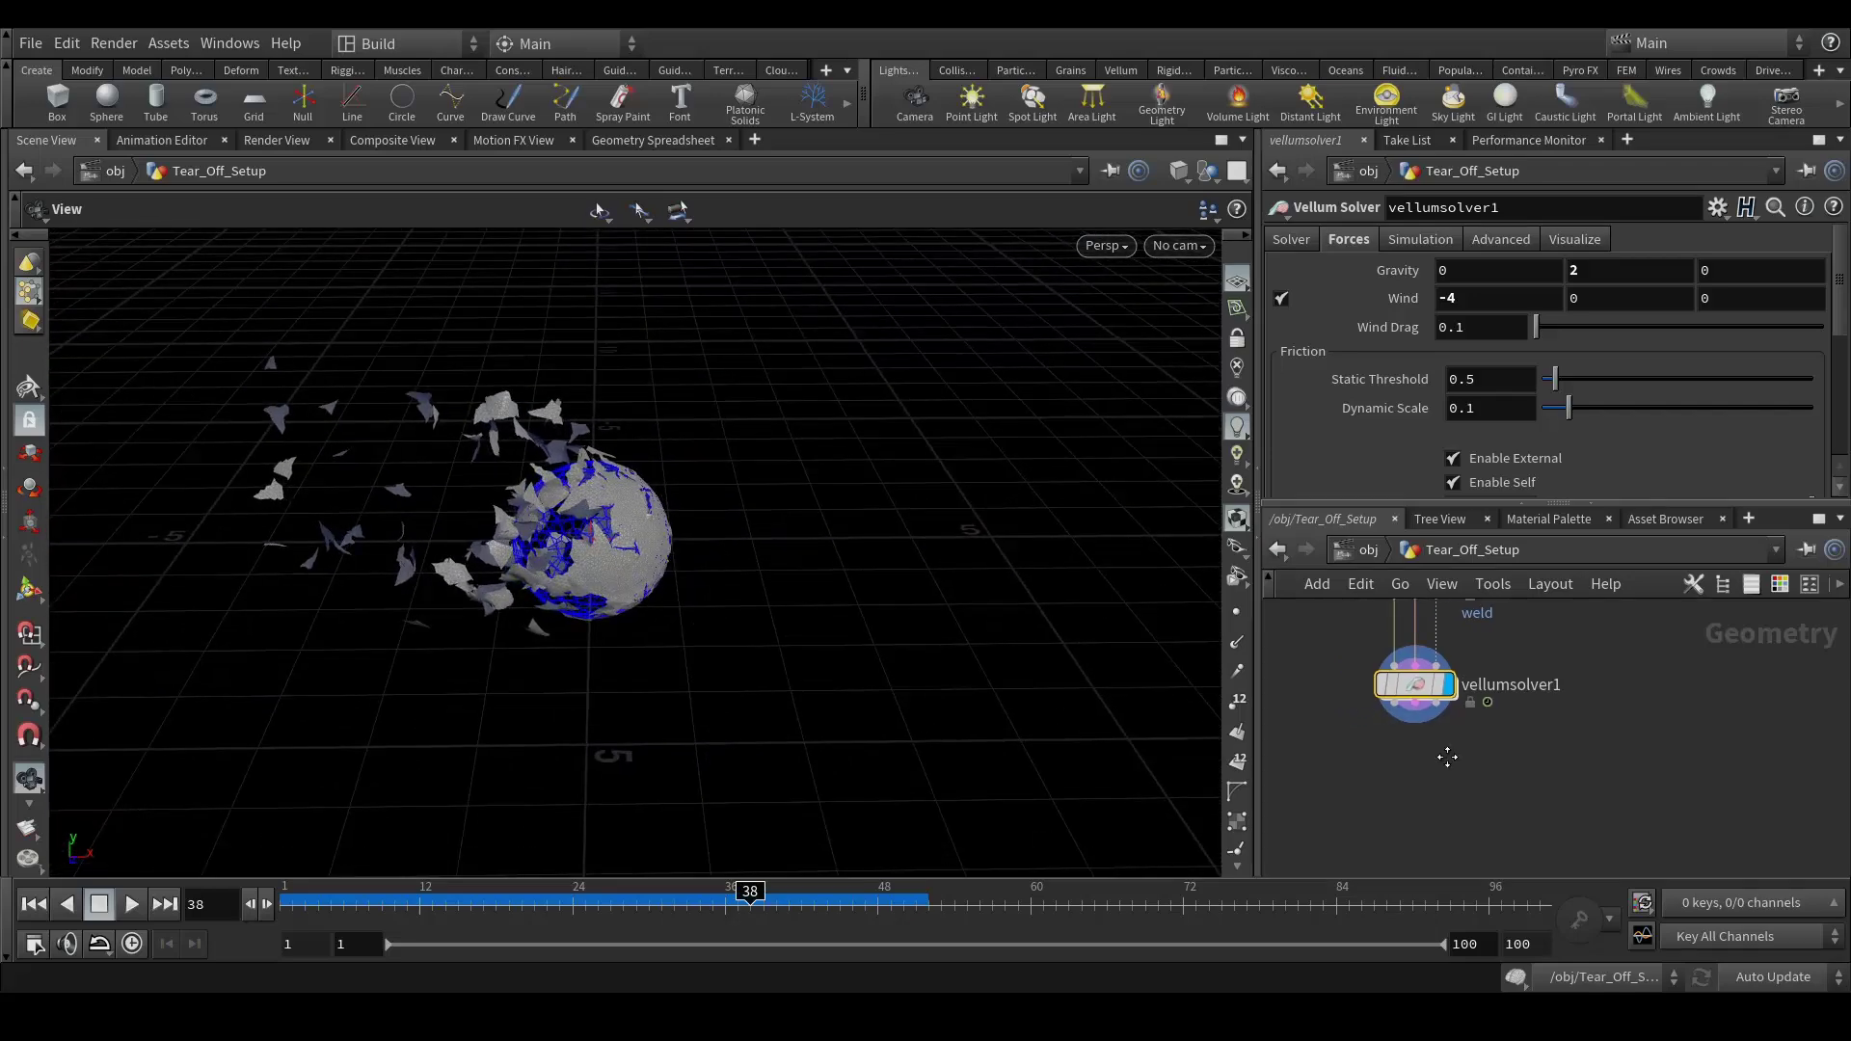
{"action": "left_click", "coordinate": [34, 903]}
Add a Vellum Post-Process node and place it directly below vellumsolver1.
{"action": "middle_click_drag", "start_coordinate": [1508, 704], "coordinate": [1522, 642]}
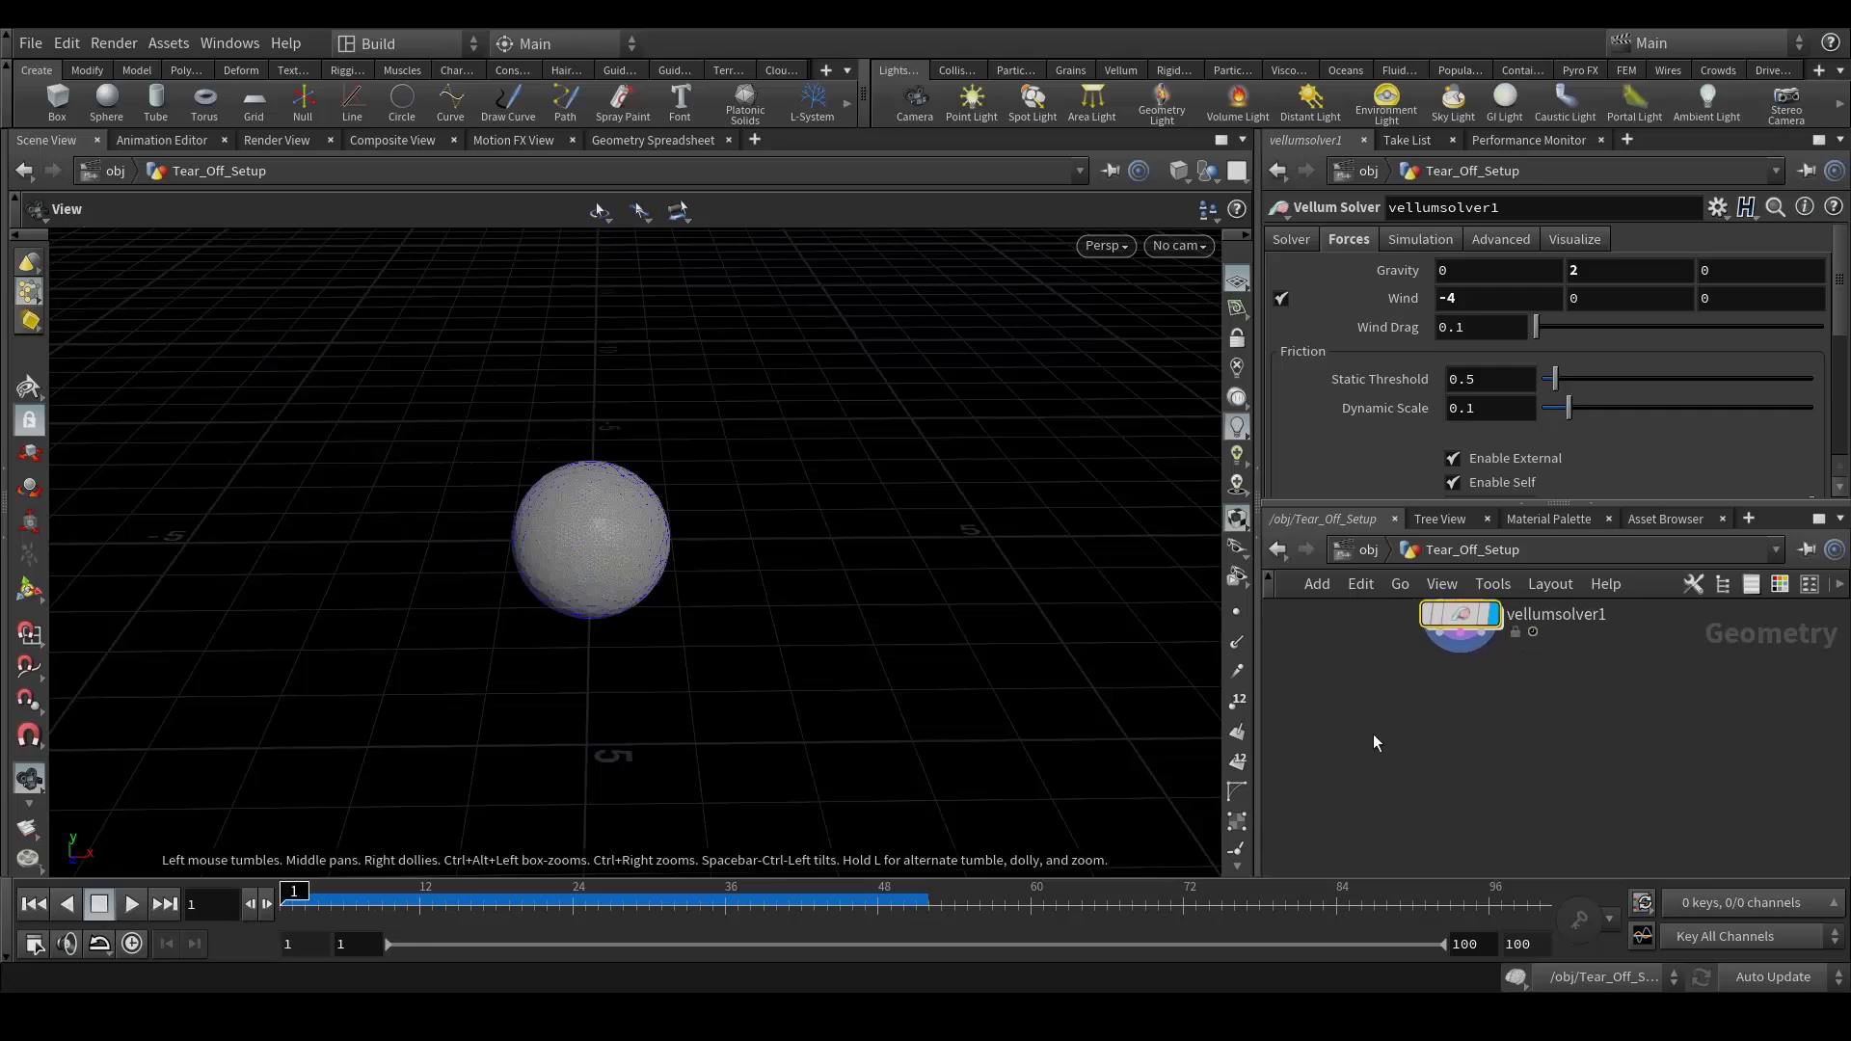
{"action": "key", "text": "Tab"}
{"action": "type", "text": "v"}
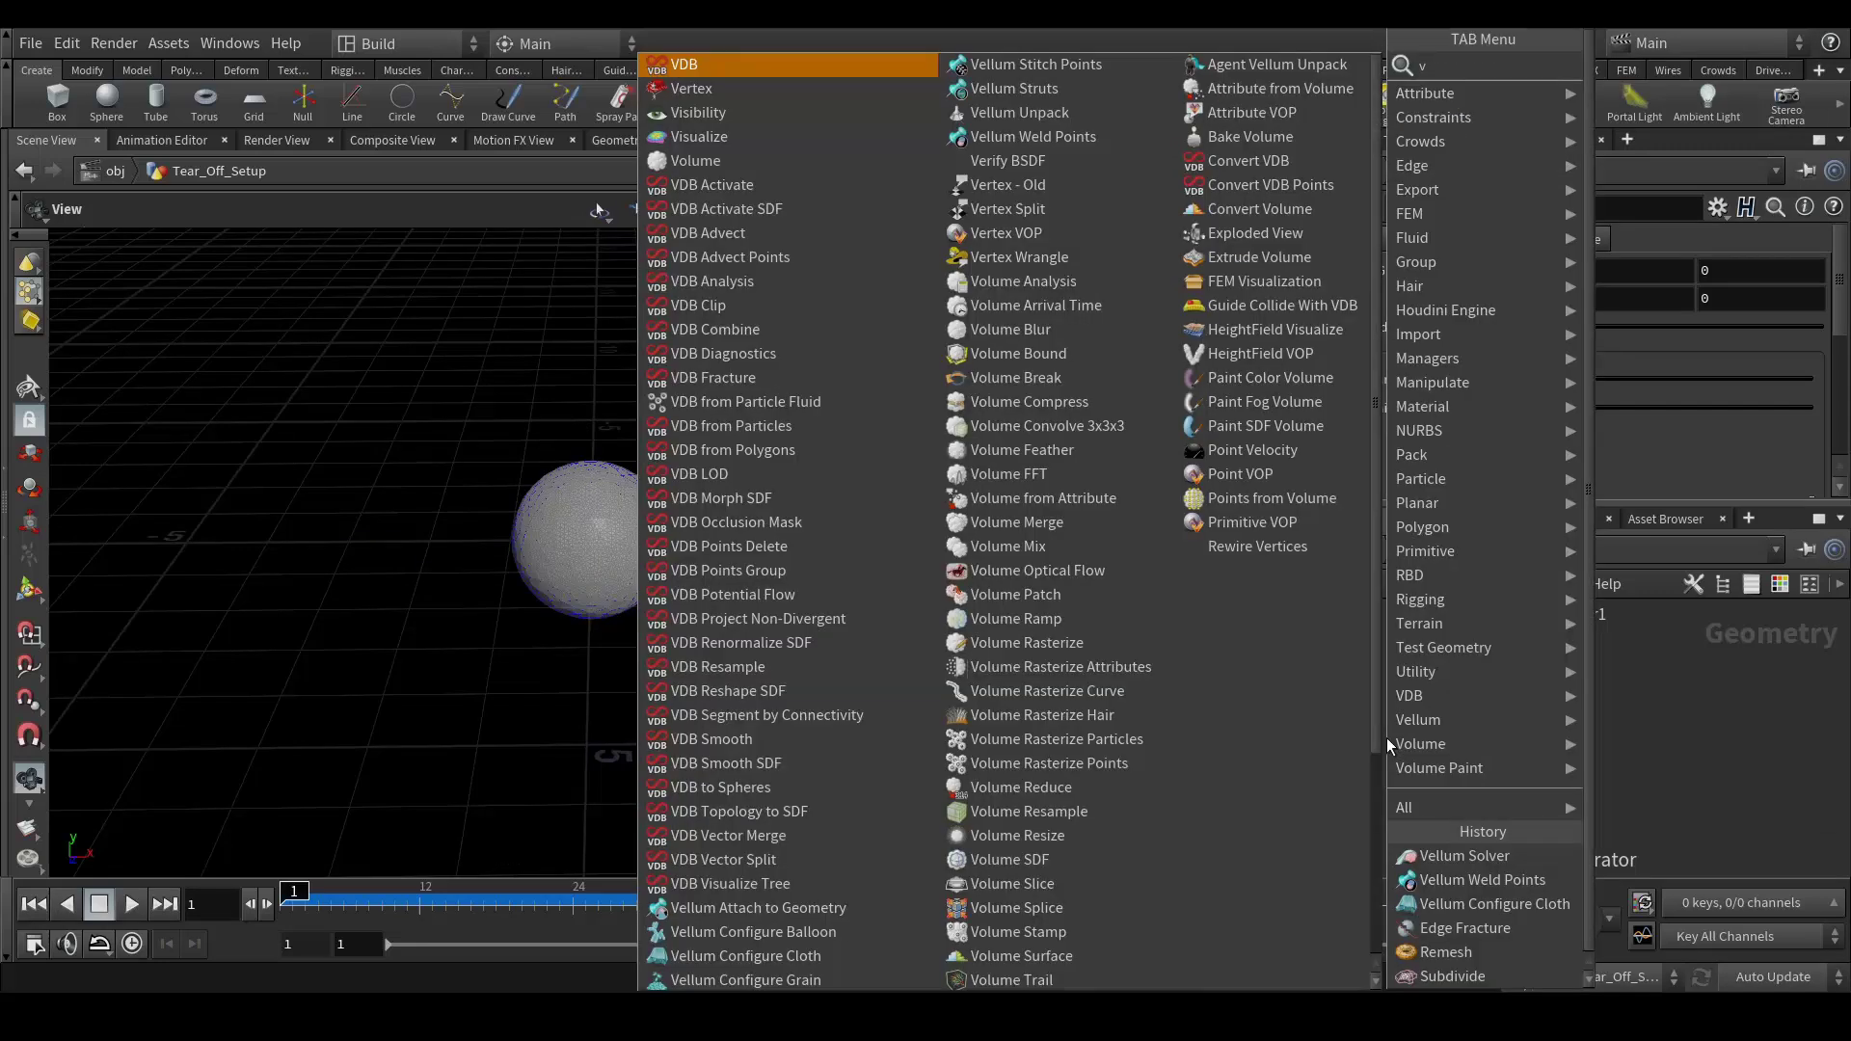
{"action": "type", "text": "ellum"}
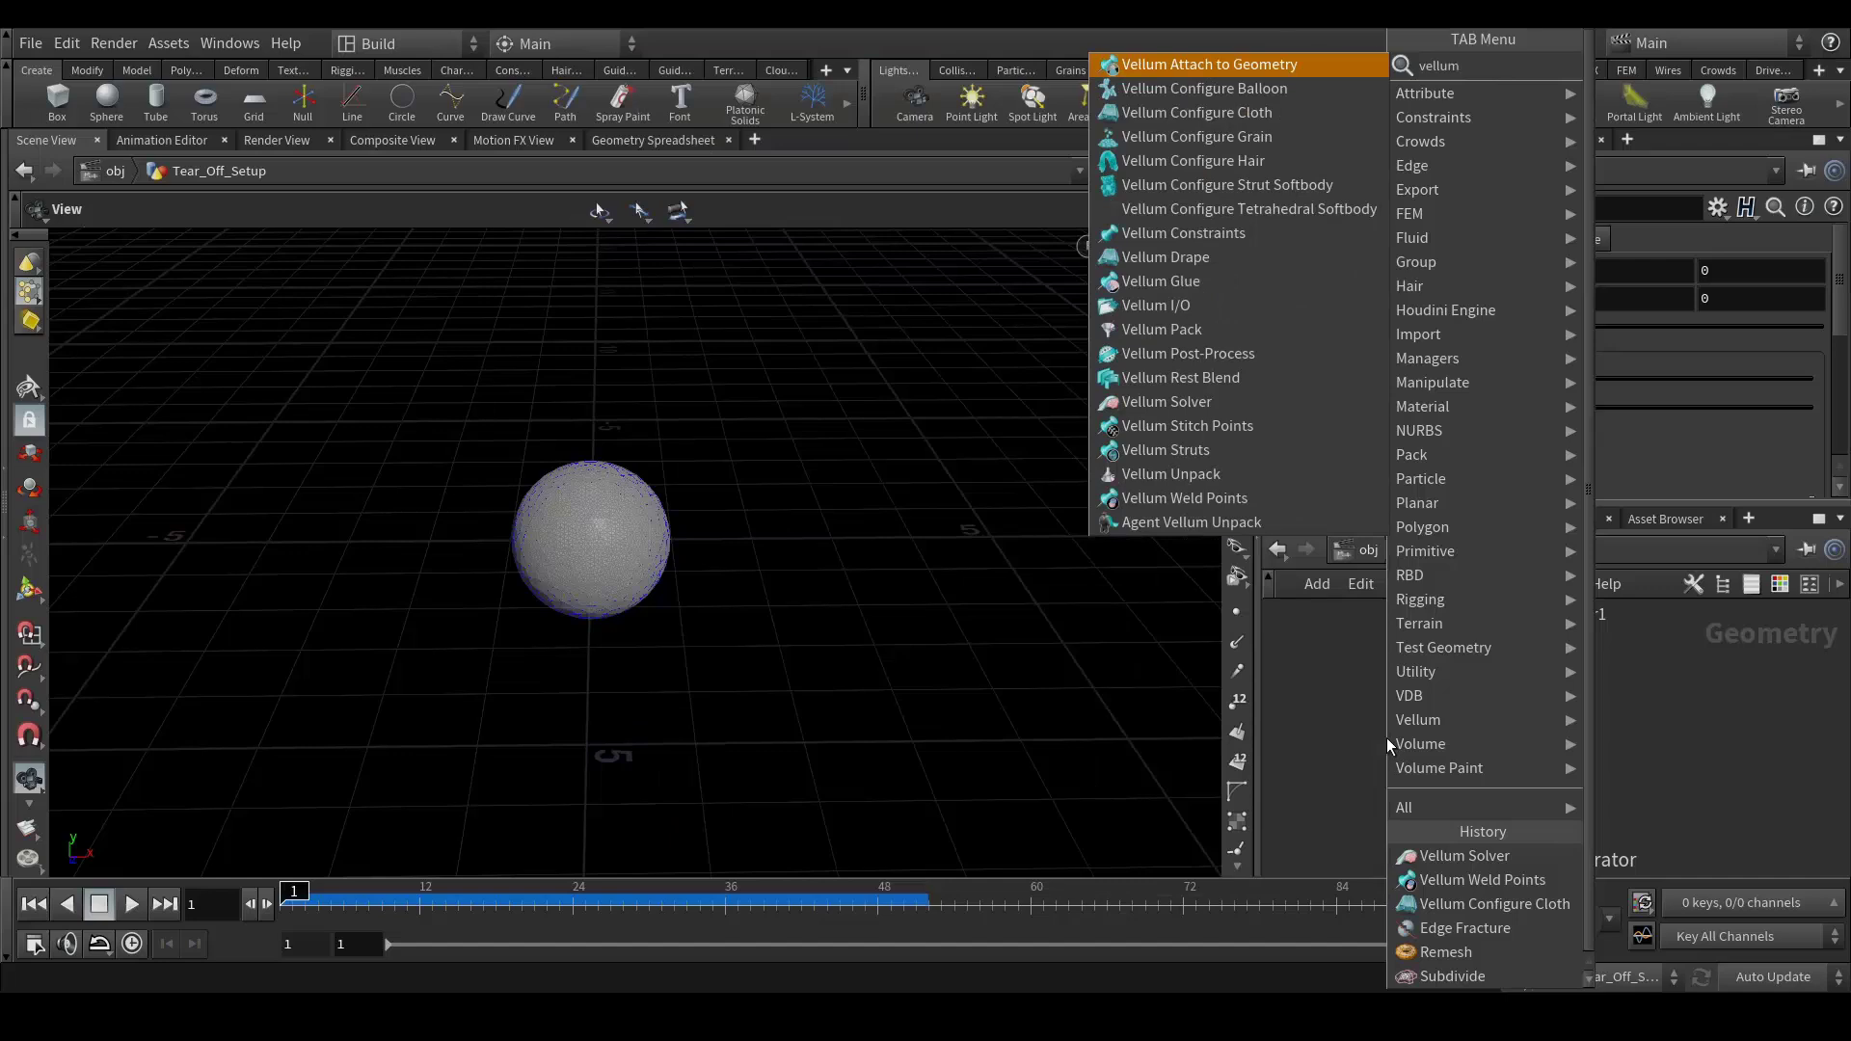
{"action": "type", "text": "po"}
{"action": "key", "text": "Return"}
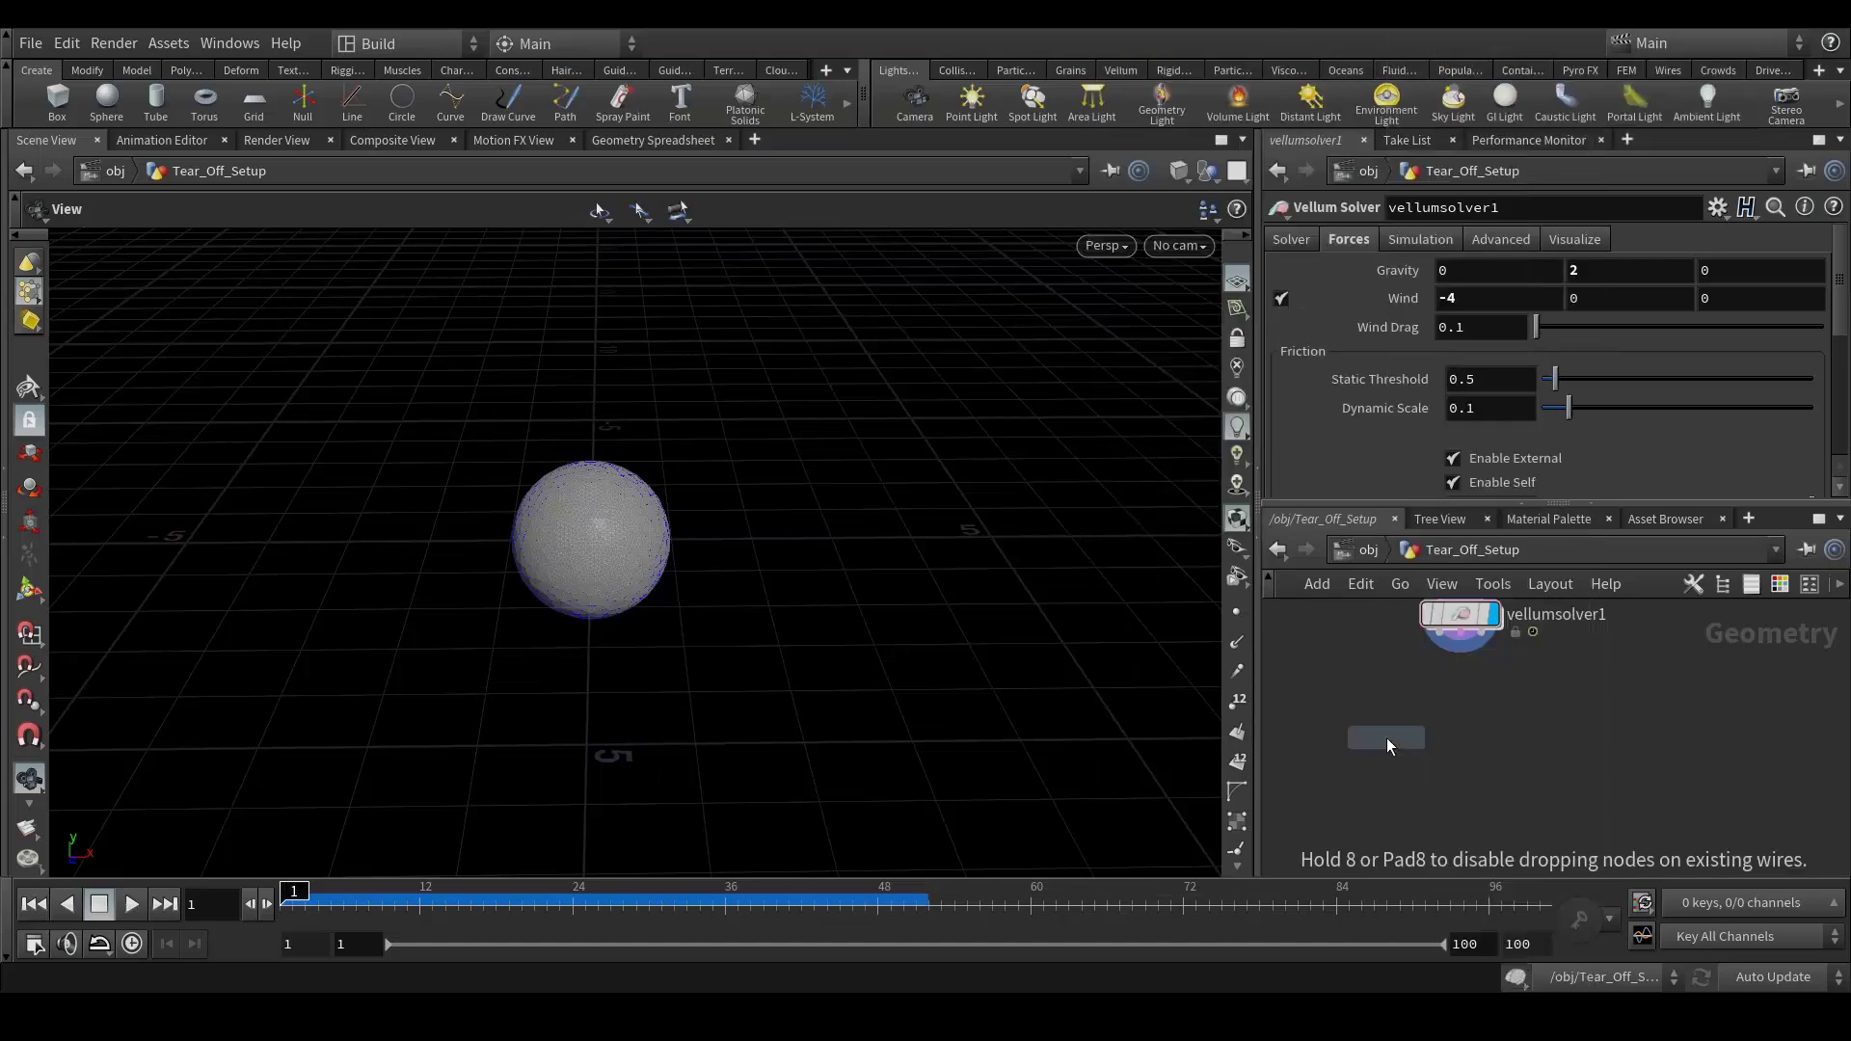
{"action": "left_click", "coordinate": [1387, 747]}
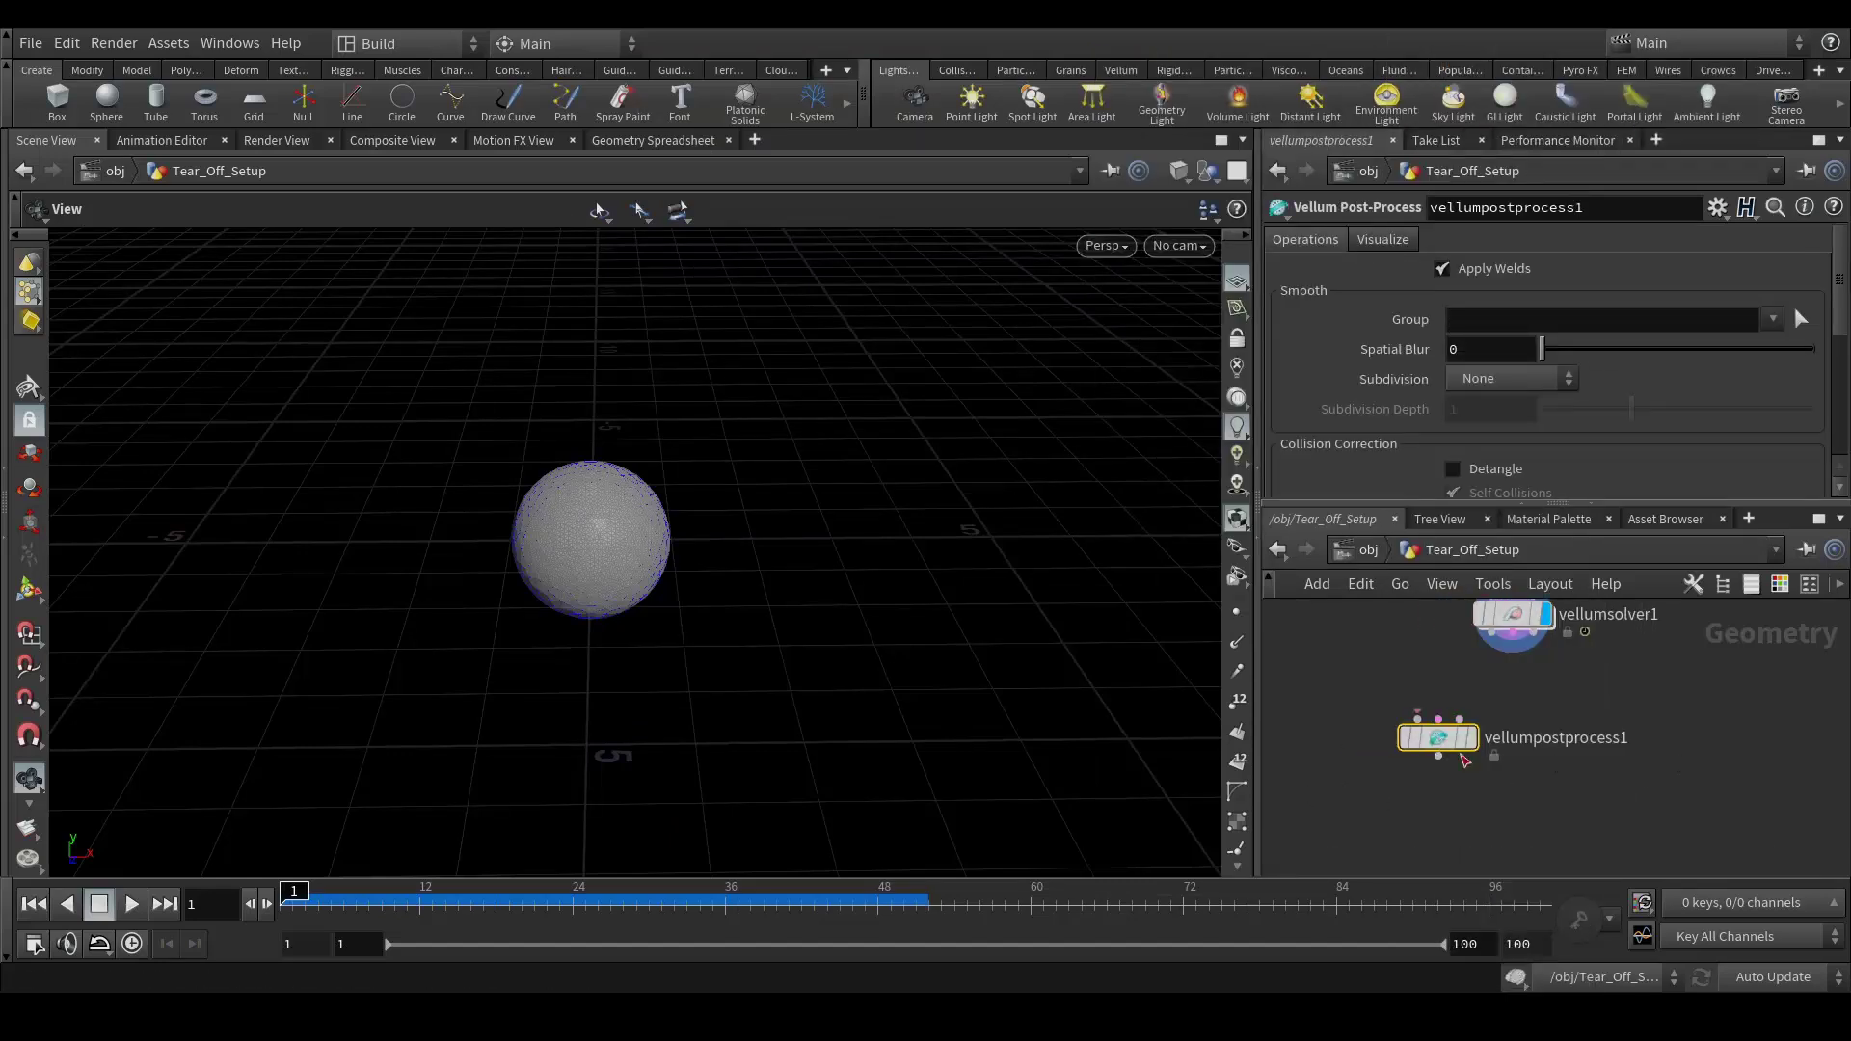
{"action": "left_click_drag", "start_coordinate": [1473, 758], "coordinate": [1520, 755]}
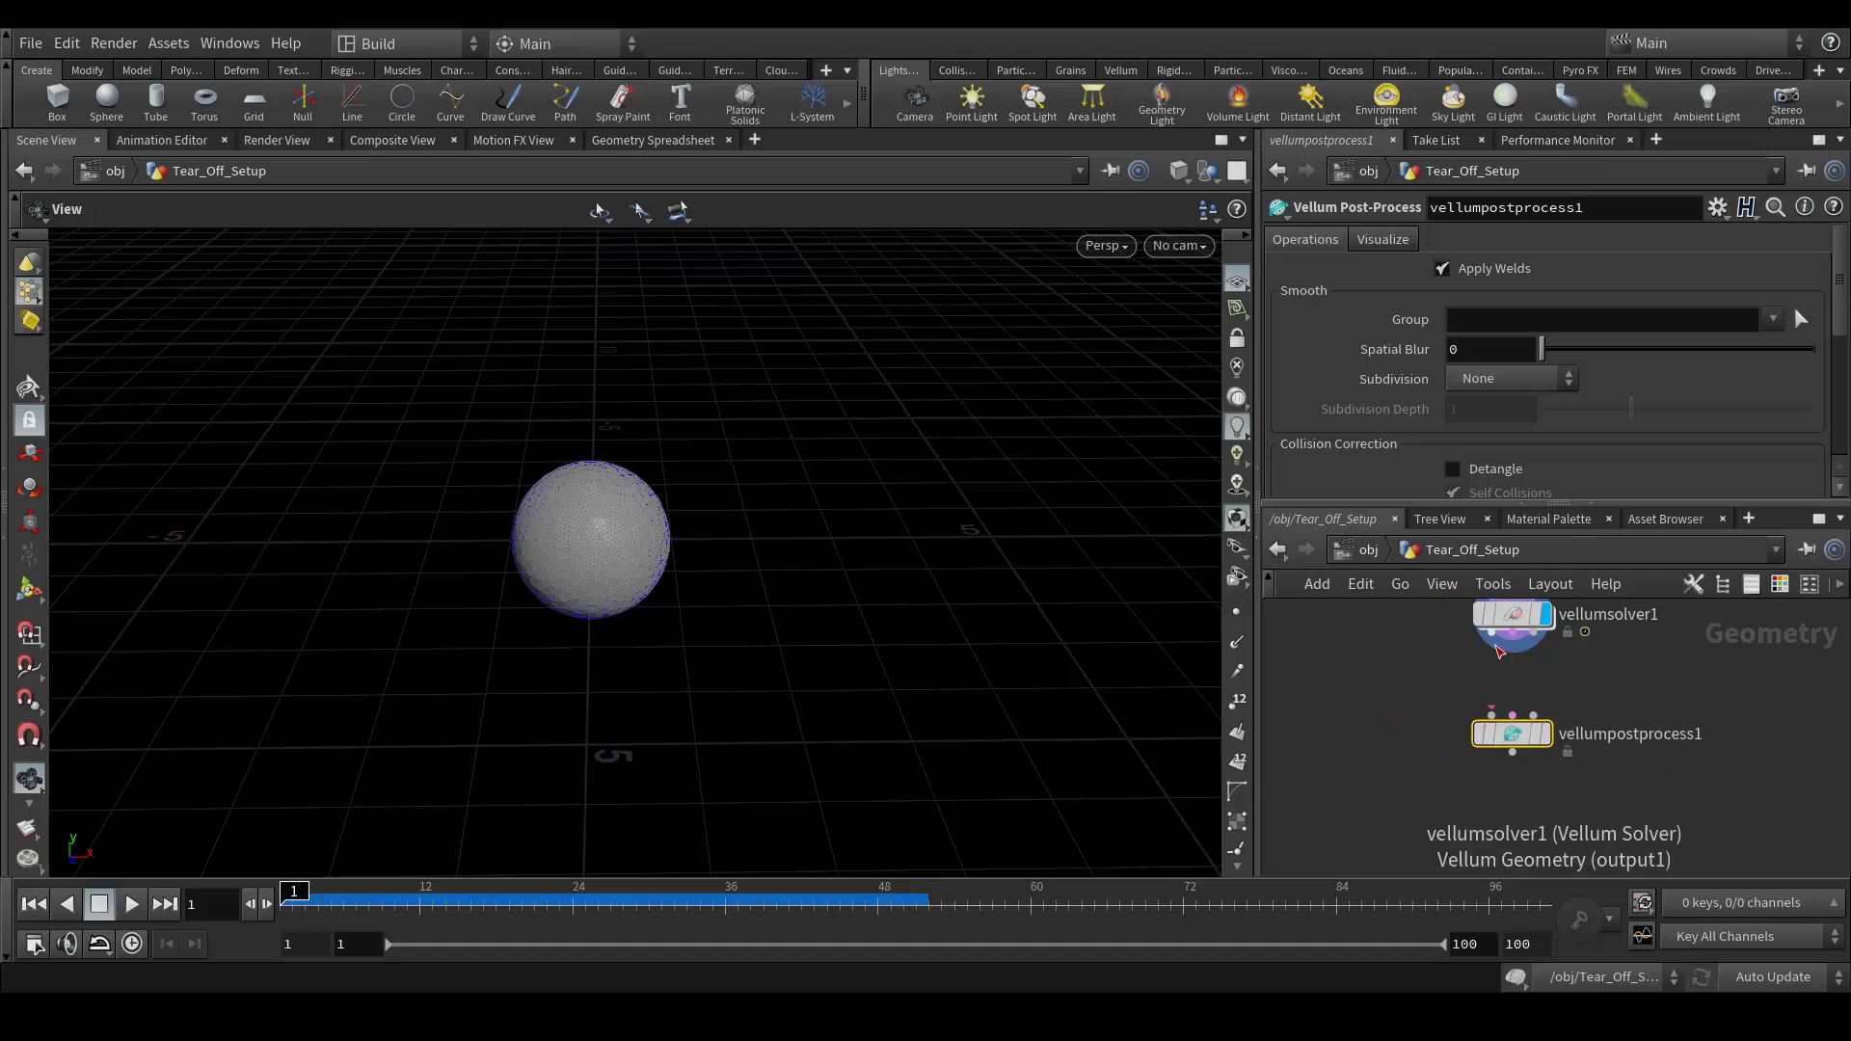
Wire the three outputs of vellumsolver1 into the matching inputs of vellumpostprocess1.
{"action": "left_click_drag", "start_coordinate": [1491, 653], "coordinate": [1492, 716]}
{"action": "left_click_drag", "start_coordinate": [1512, 641], "coordinate": [1533, 717]}
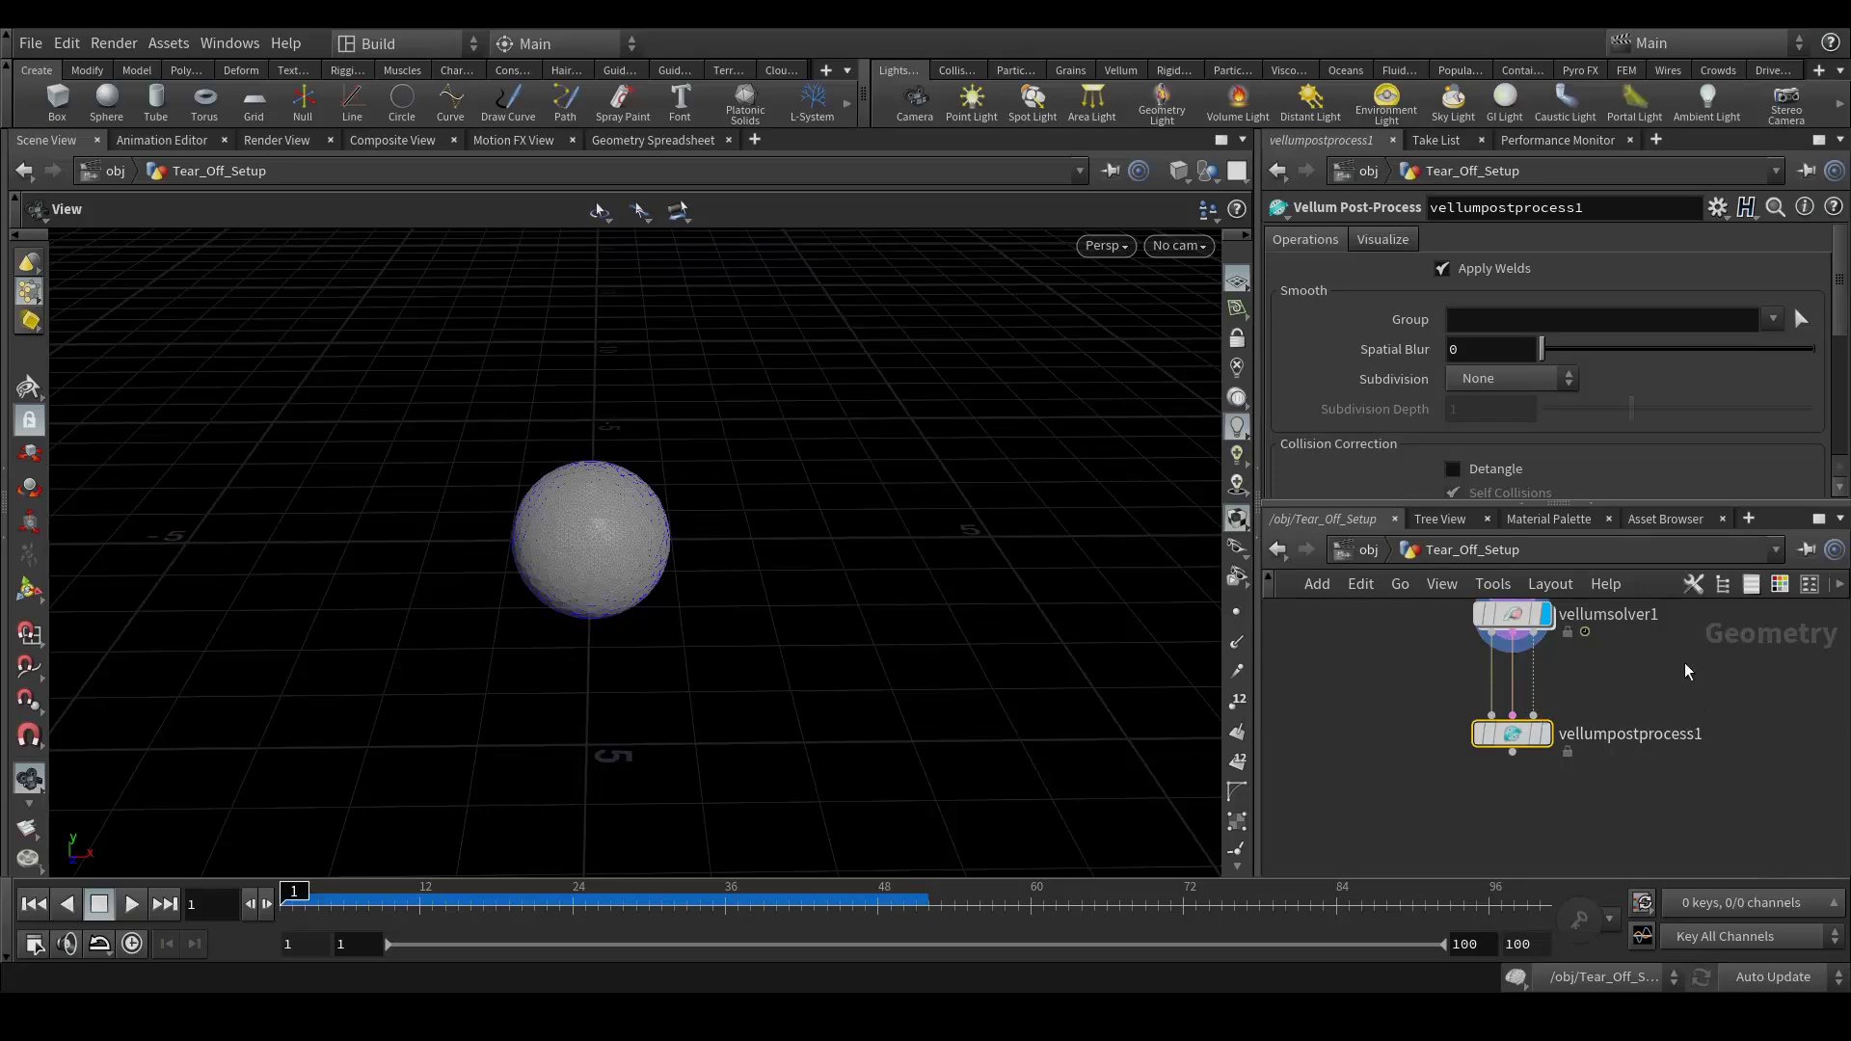
{"action": "middle_click_drag", "start_coordinate": [1686, 664], "coordinate": [1684, 704]}
{"action": "scroll", "coordinate": [1560, 798], "scroll_direction": "up", "scroll_amount": 3}
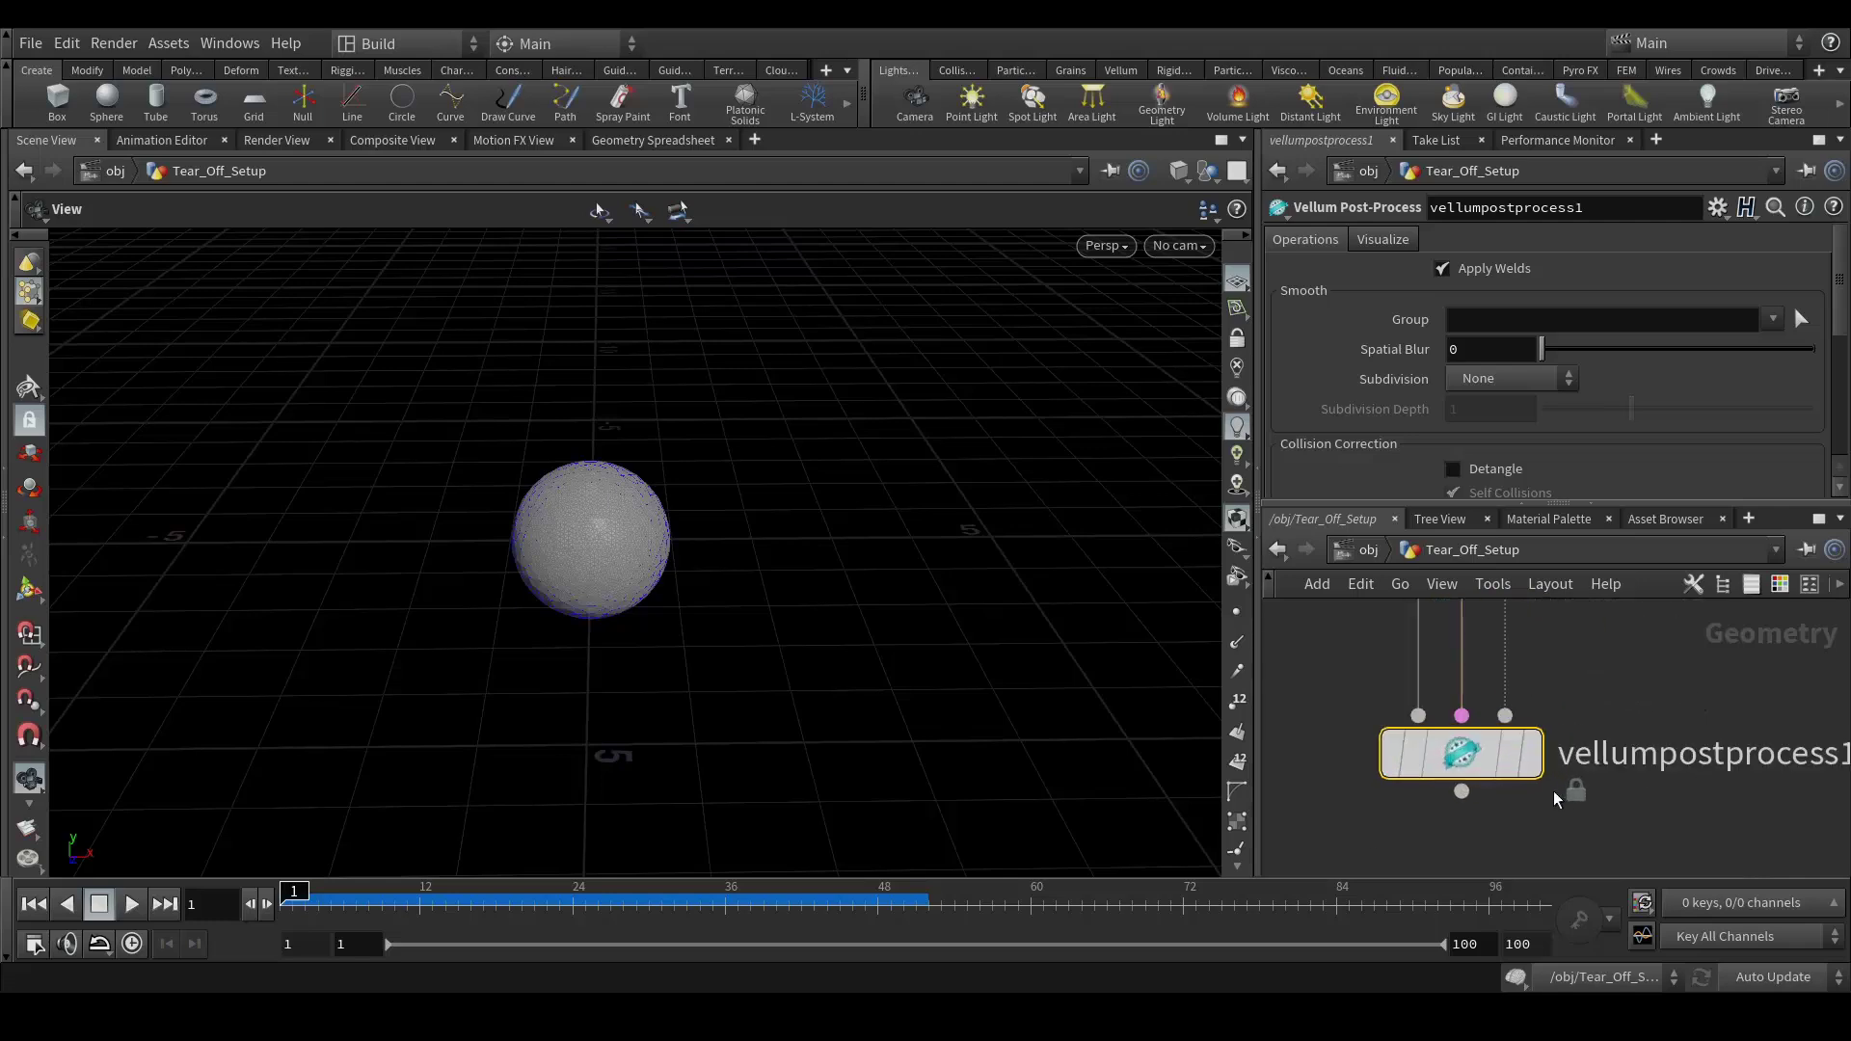
{"action": "left_click", "coordinate": [1538, 756]}
{"action": "scroll", "coordinate": [678, 539], "scroll_direction": "up", "scroll_amount": 4}
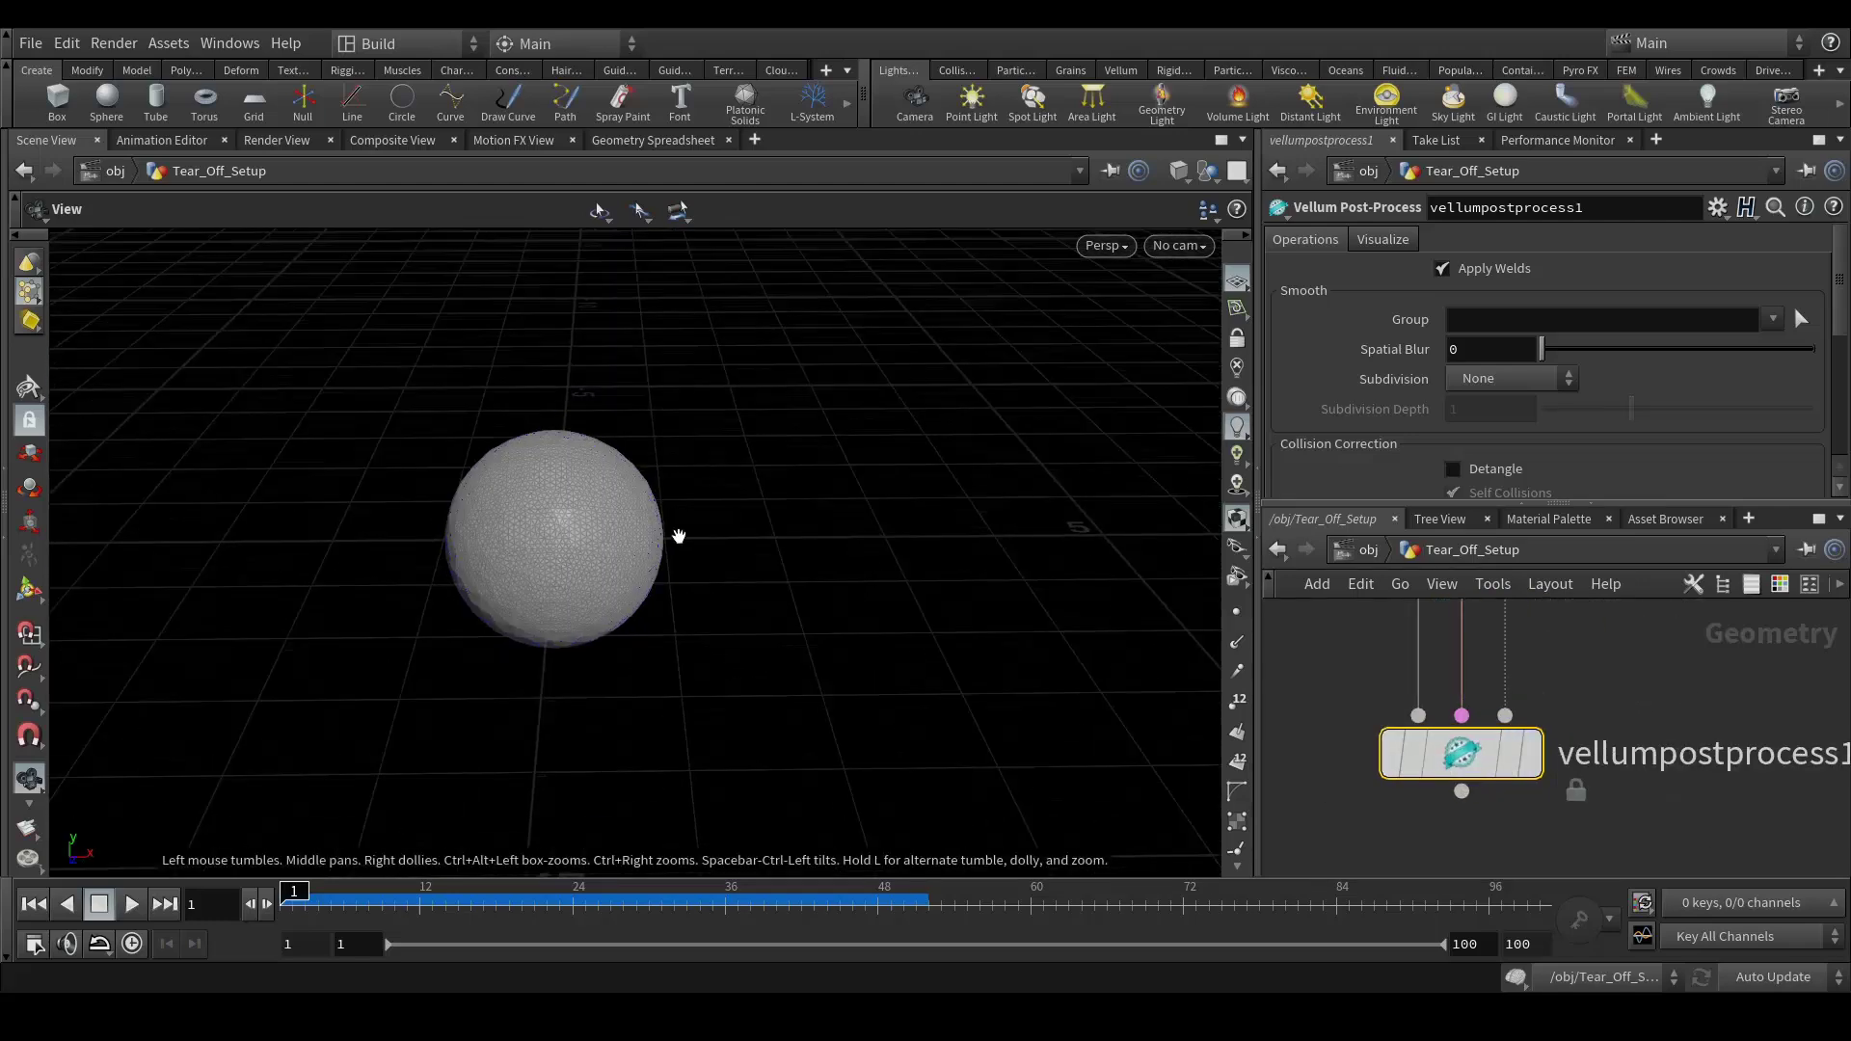
Display the result of vellumpostprocess1 and move the timeline to frame 3.
{"action": "mouse_move", "coordinate": [1538, 781]}
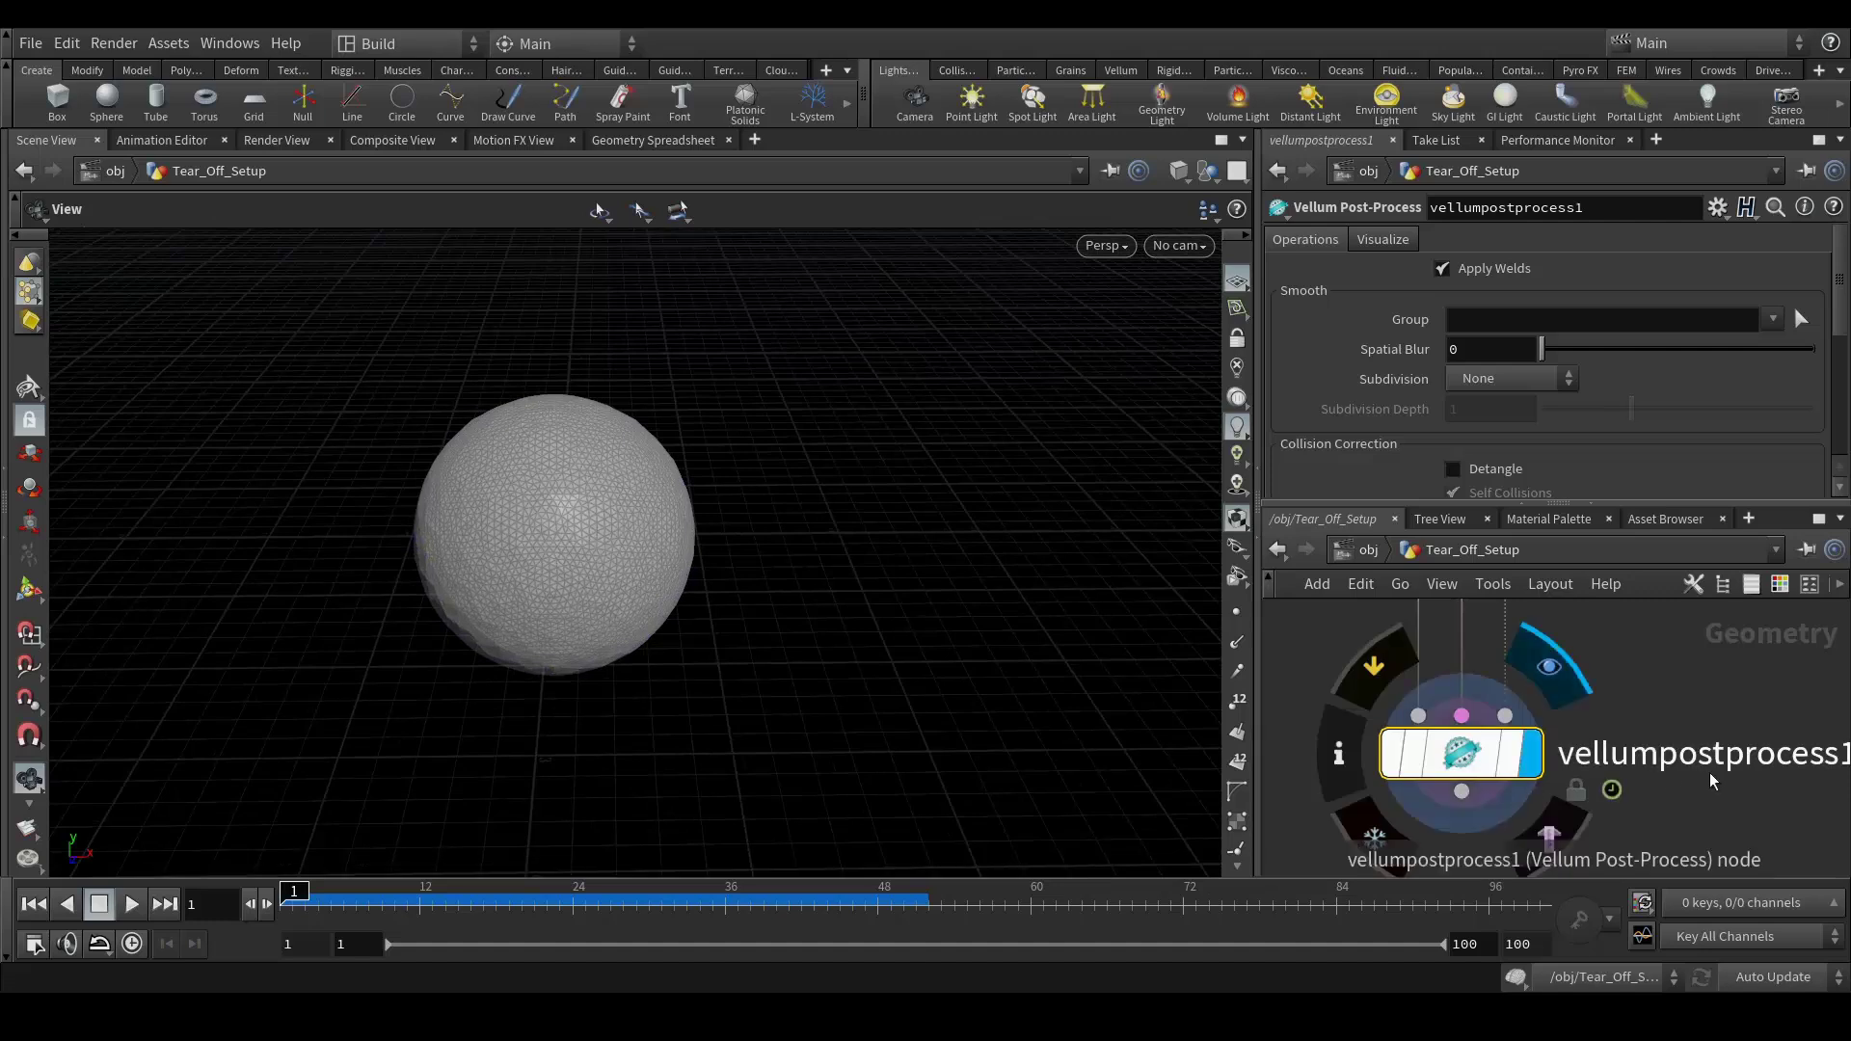
{"action": "scroll", "coordinate": [1673, 718], "scroll_direction": "down", "scroll_amount": 4}
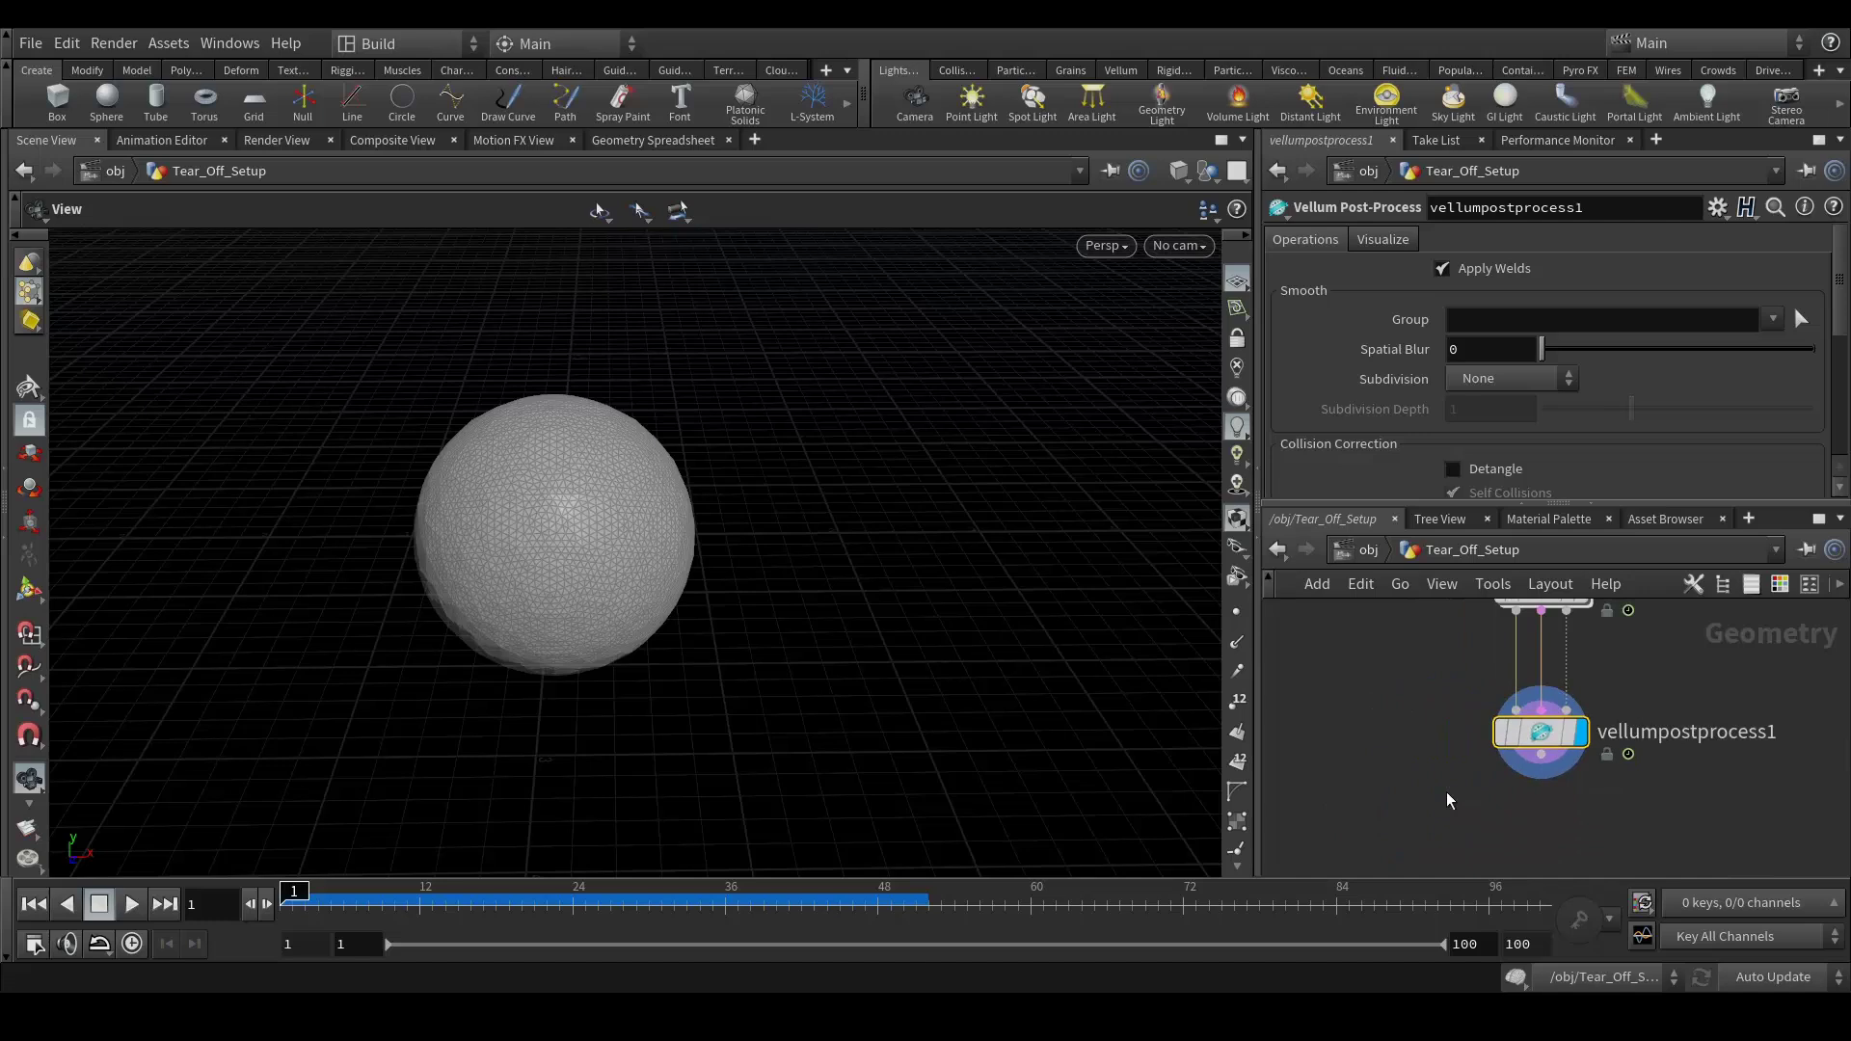
{"action": "middle_click_drag", "start_coordinate": [1404, 812], "coordinate": [1465, 830]}
{"action": "scroll", "coordinate": [1432, 754], "scroll_direction": "down", "scroll_amount": 2}
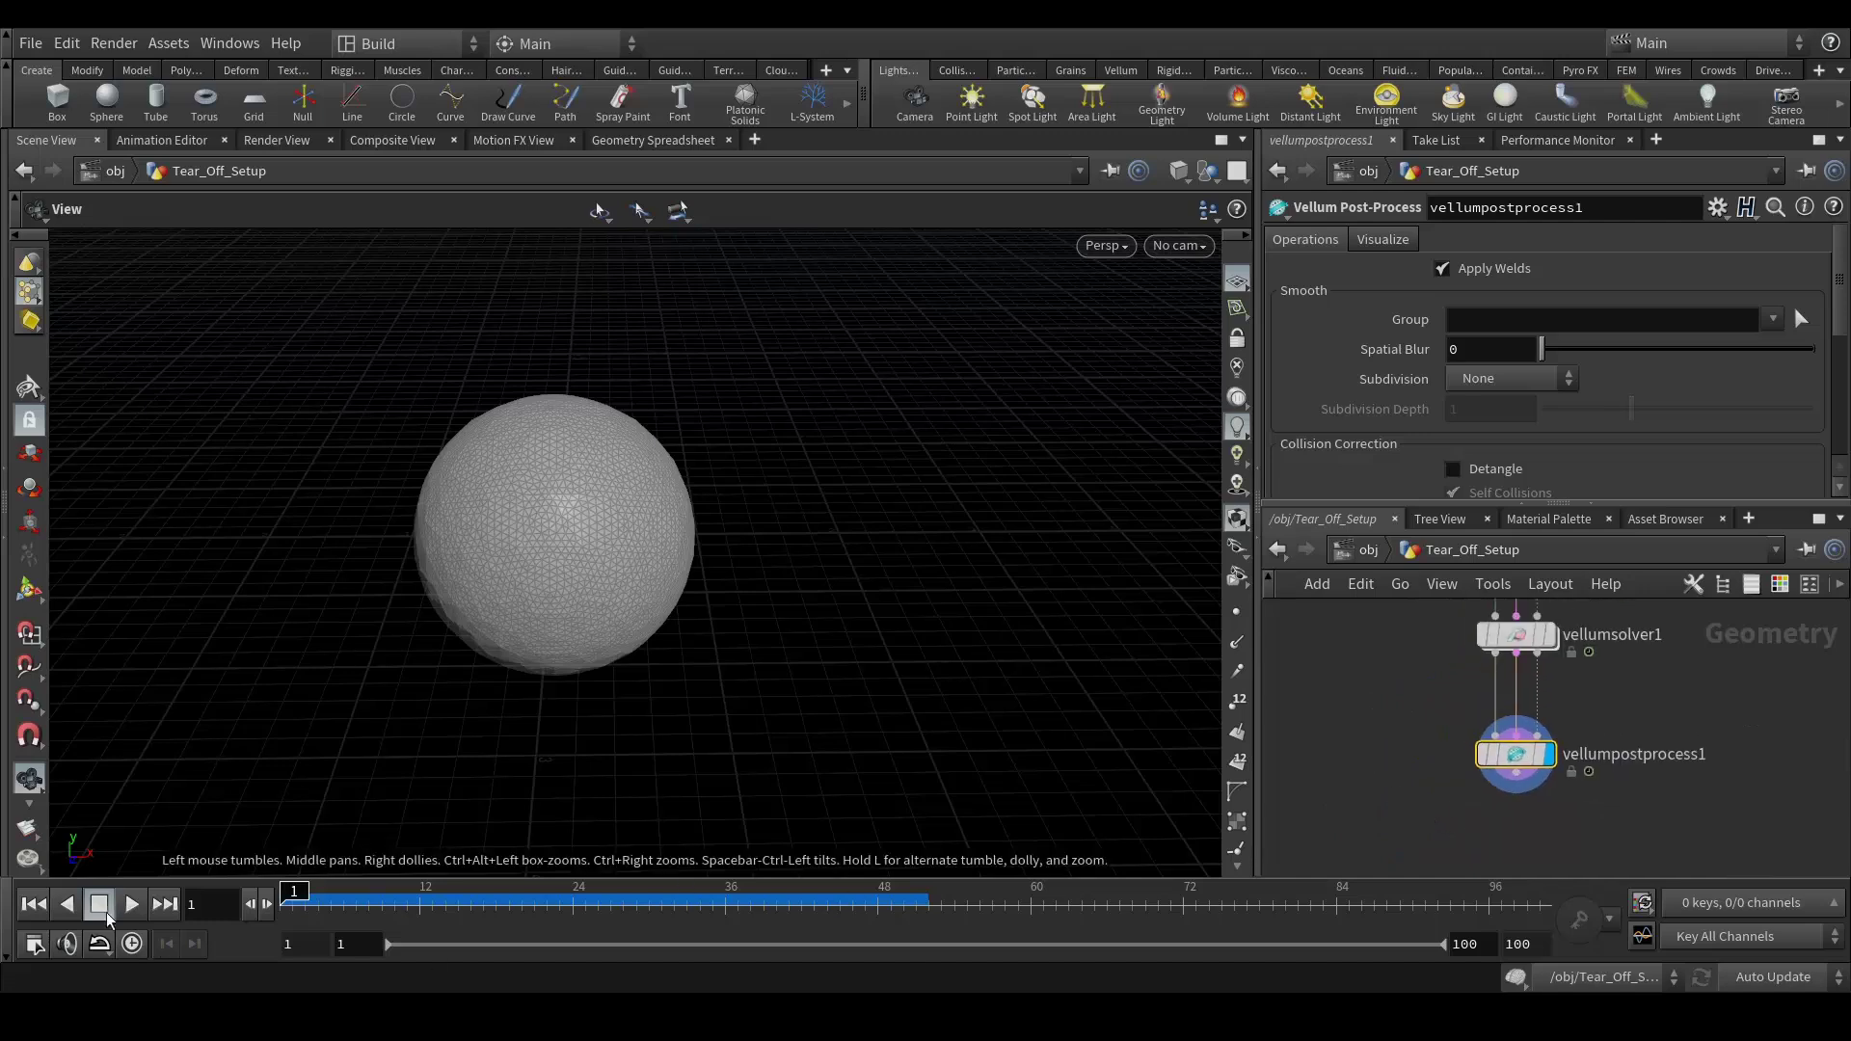
{"action": "mouse_move", "coordinate": [295, 892]}
{"action": "left_mouse_down"}
{"action": "mouse_move", "coordinate": [761, 896]}
{"action": "mouse_move", "coordinate": [307, 898]}
{"action": "left_mouse_up"}
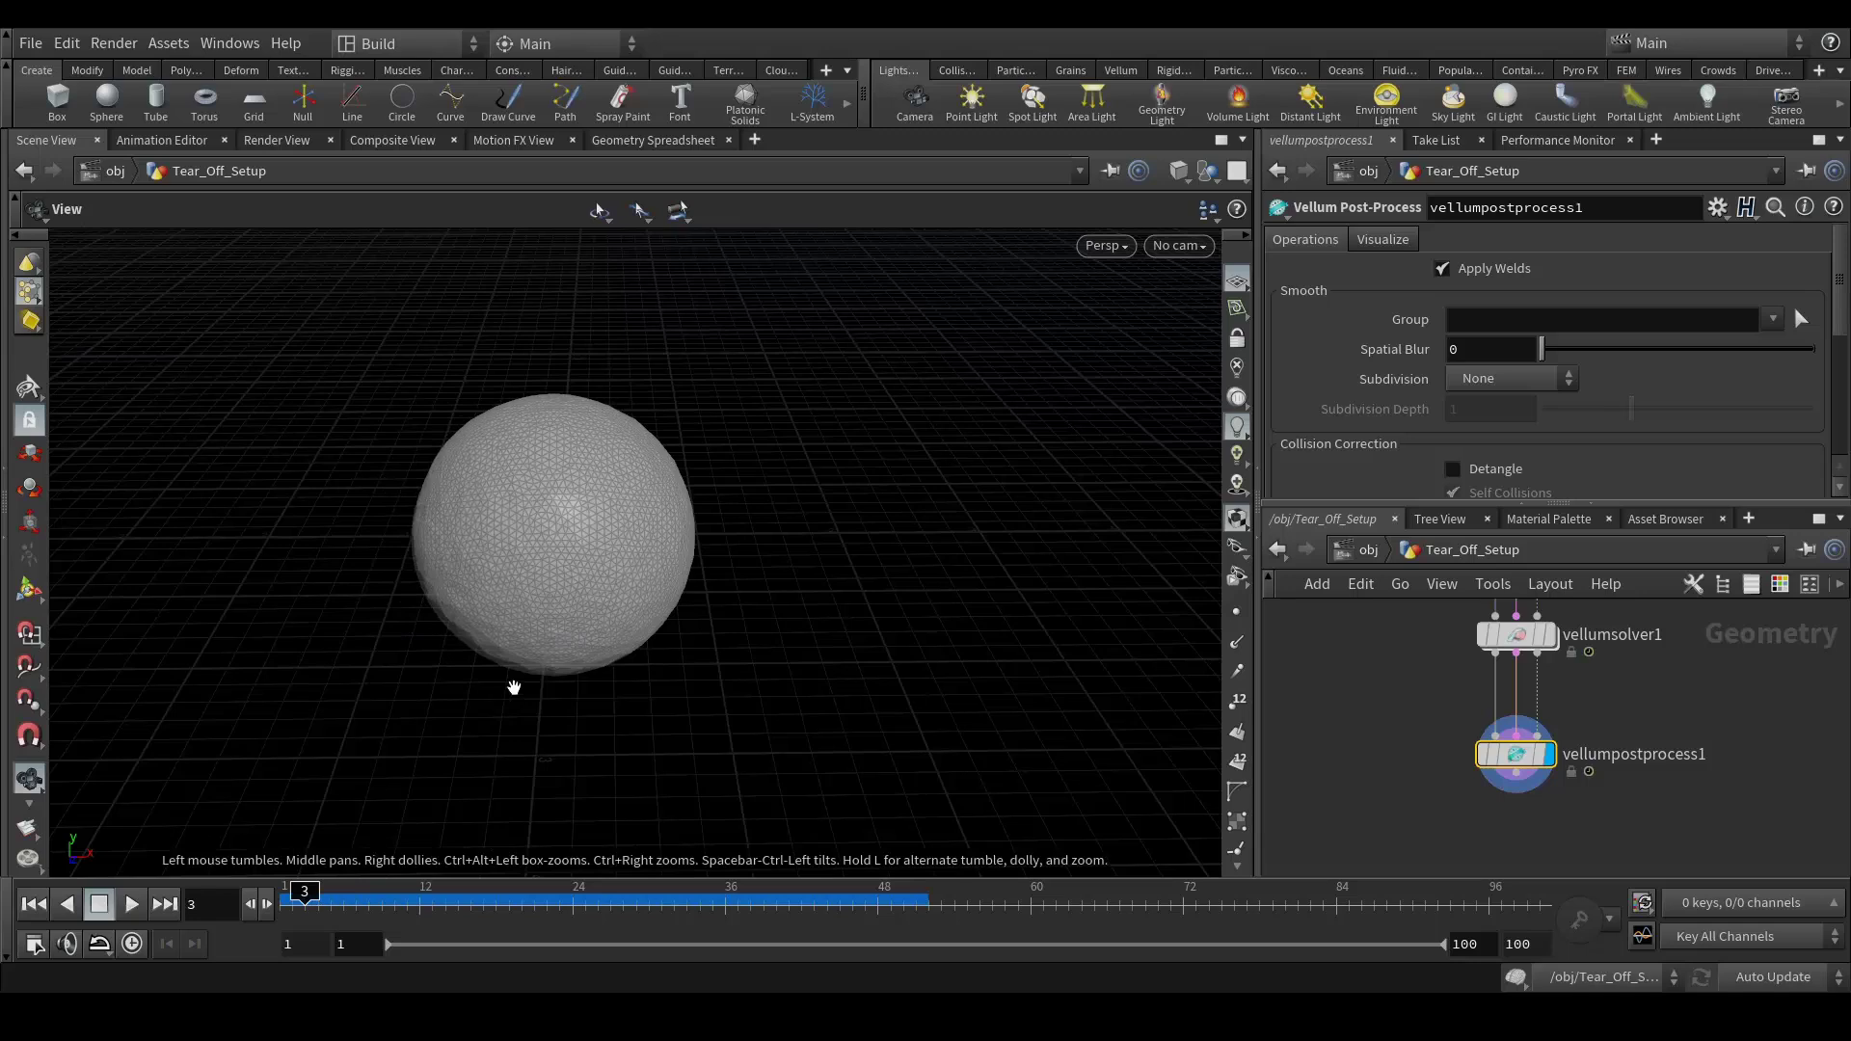
View the sphere from farther away and review the node chain from remesh1 down to vellumpostprocess1.
{"action": "left_click_drag", "start_coordinate": [699, 659], "coordinate": [664, 730]}
{"action": "scroll", "coordinate": [664, 730], "scroll_direction": "down", "scroll_amount": 2}
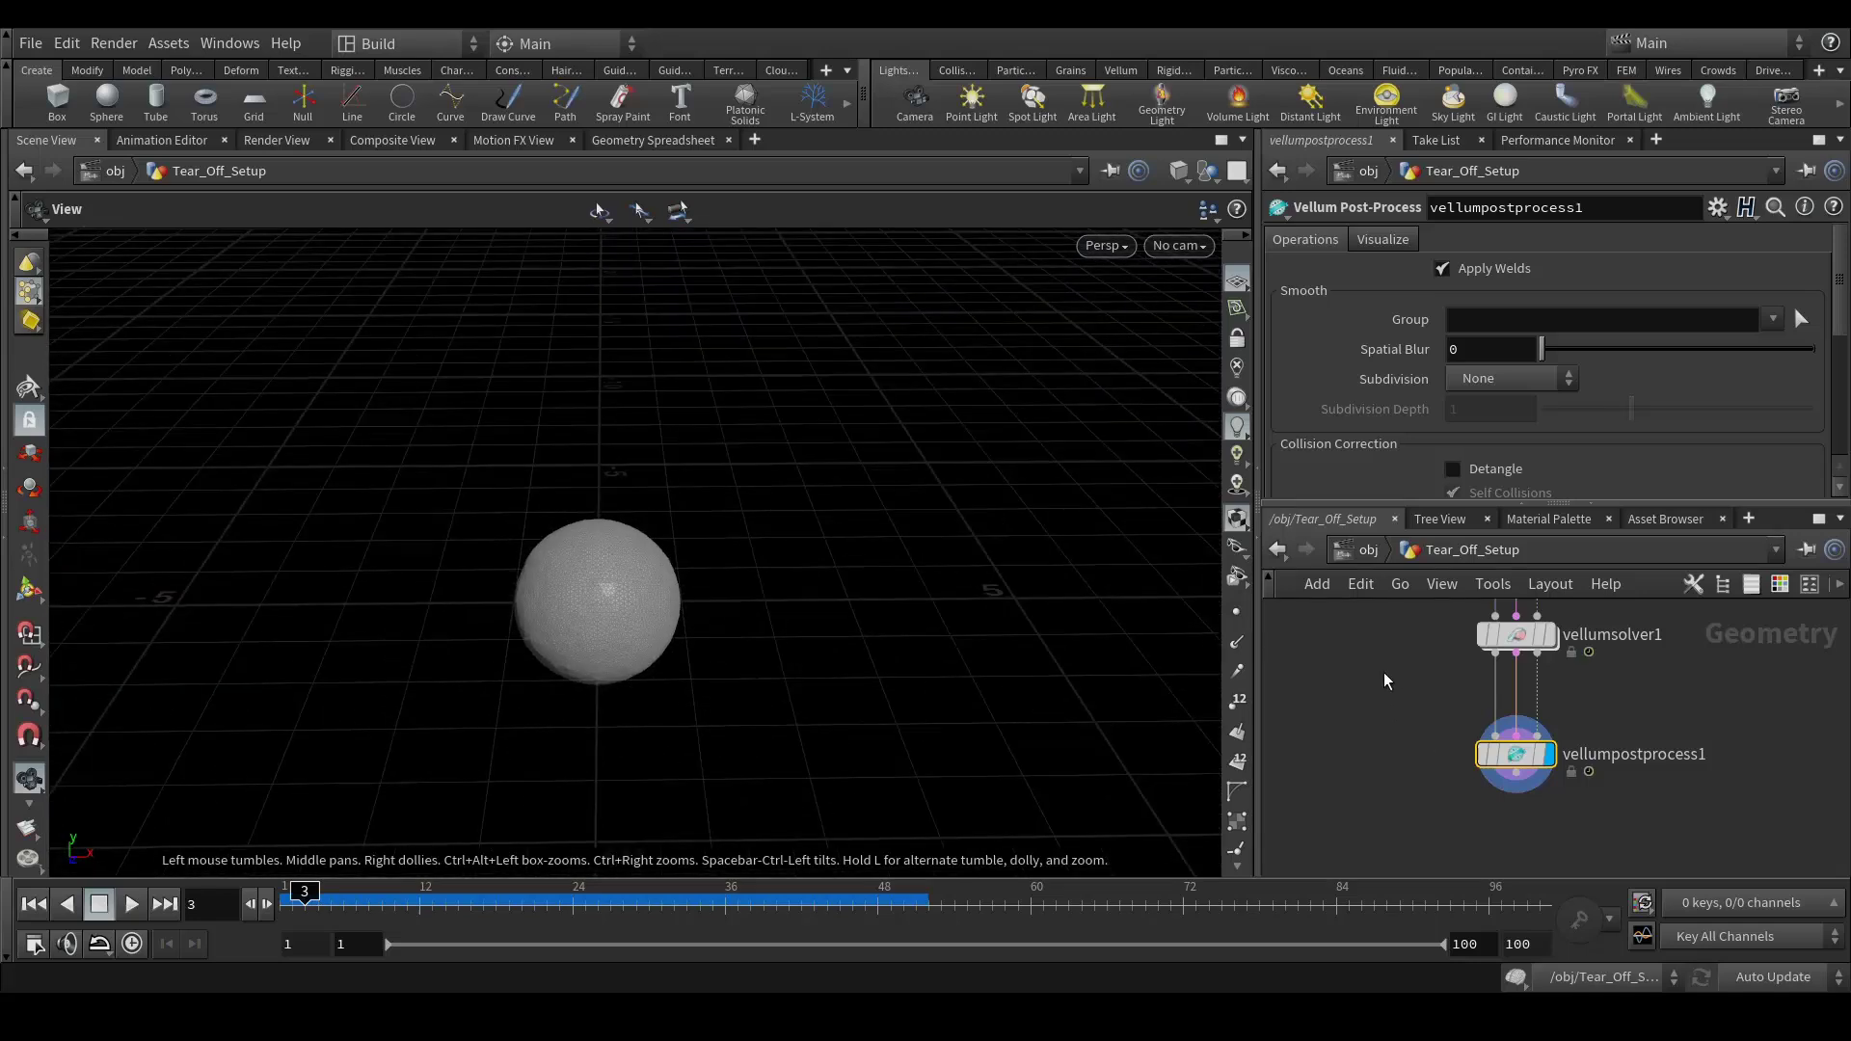
{"action": "mouse_move", "coordinate": [1386, 680]}
{"action": "middle_mouse_down"}
{"action": "mouse_move", "coordinate": [1390, 782]}
{"action": "mouse_move", "coordinate": [1392, 650]}
{"action": "middle_mouse_up"}
{"action": "scroll", "coordinate": [1392, 746], "scroll_direction": "up", "scroll_amount": 3}
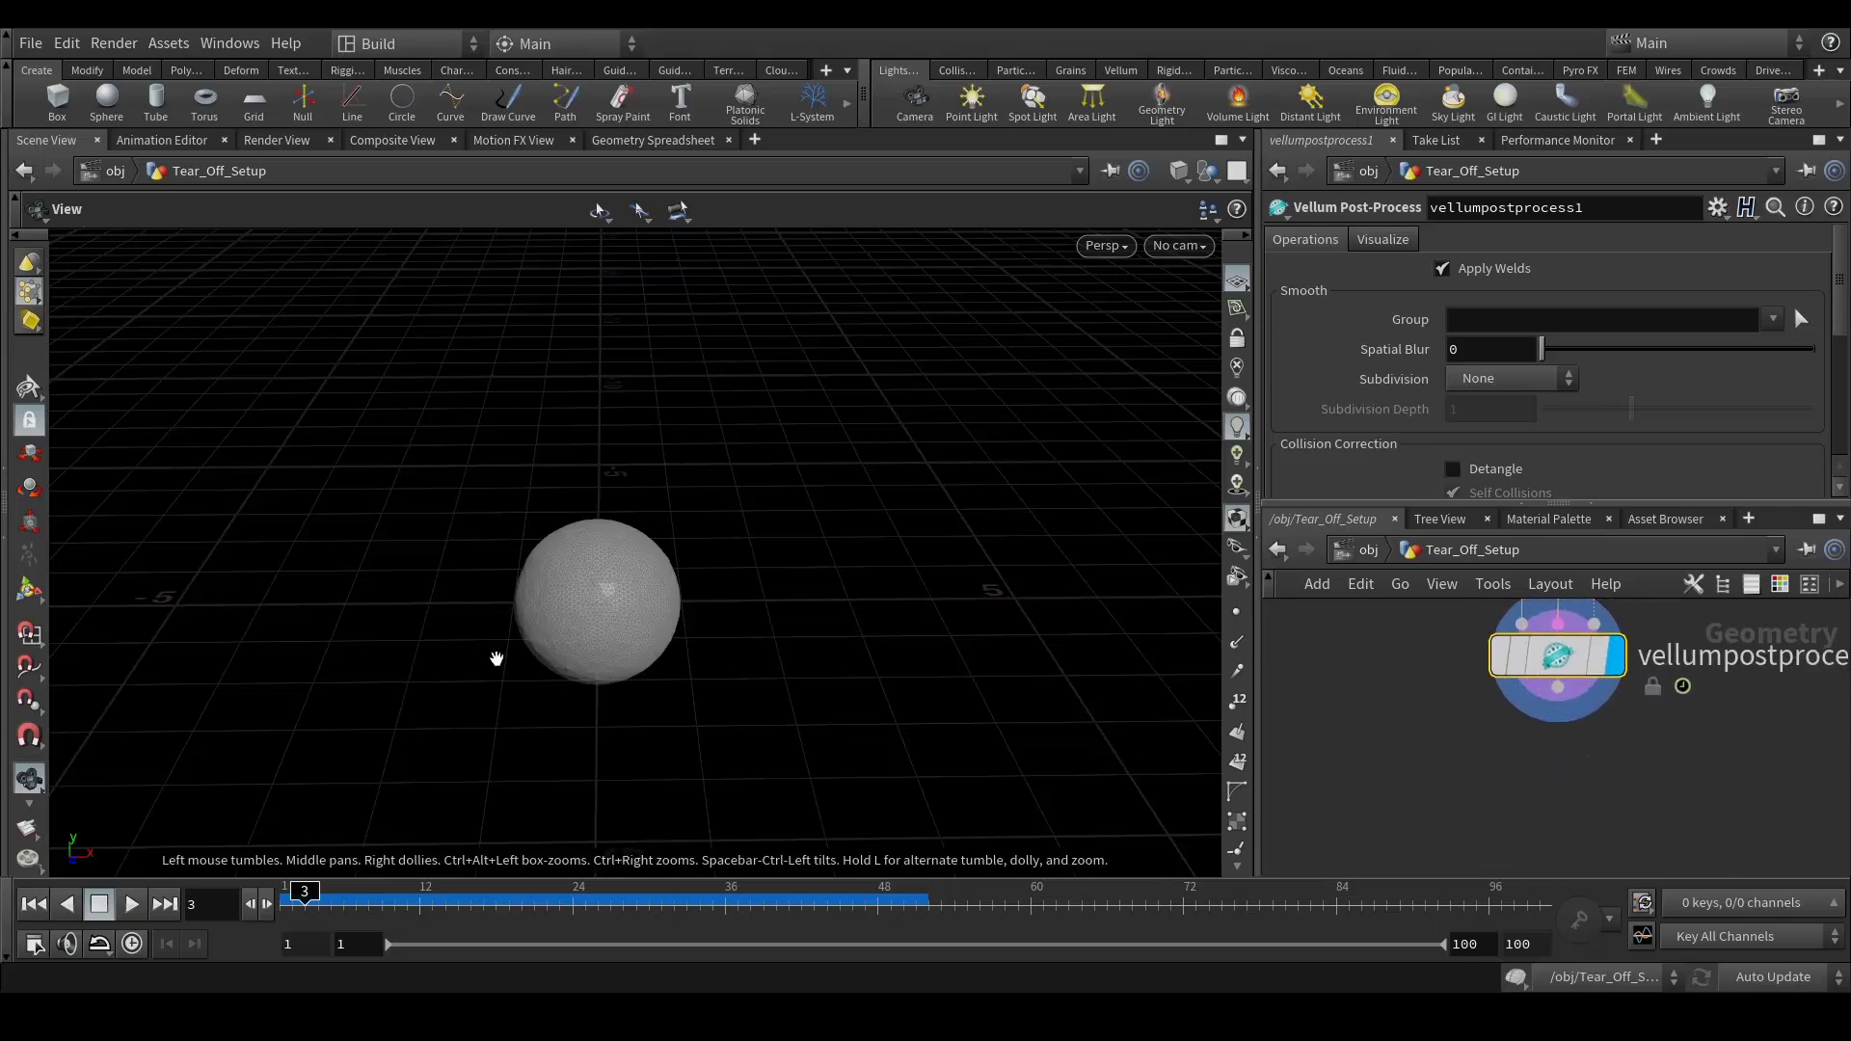
{"action": "key", "text": "h"}
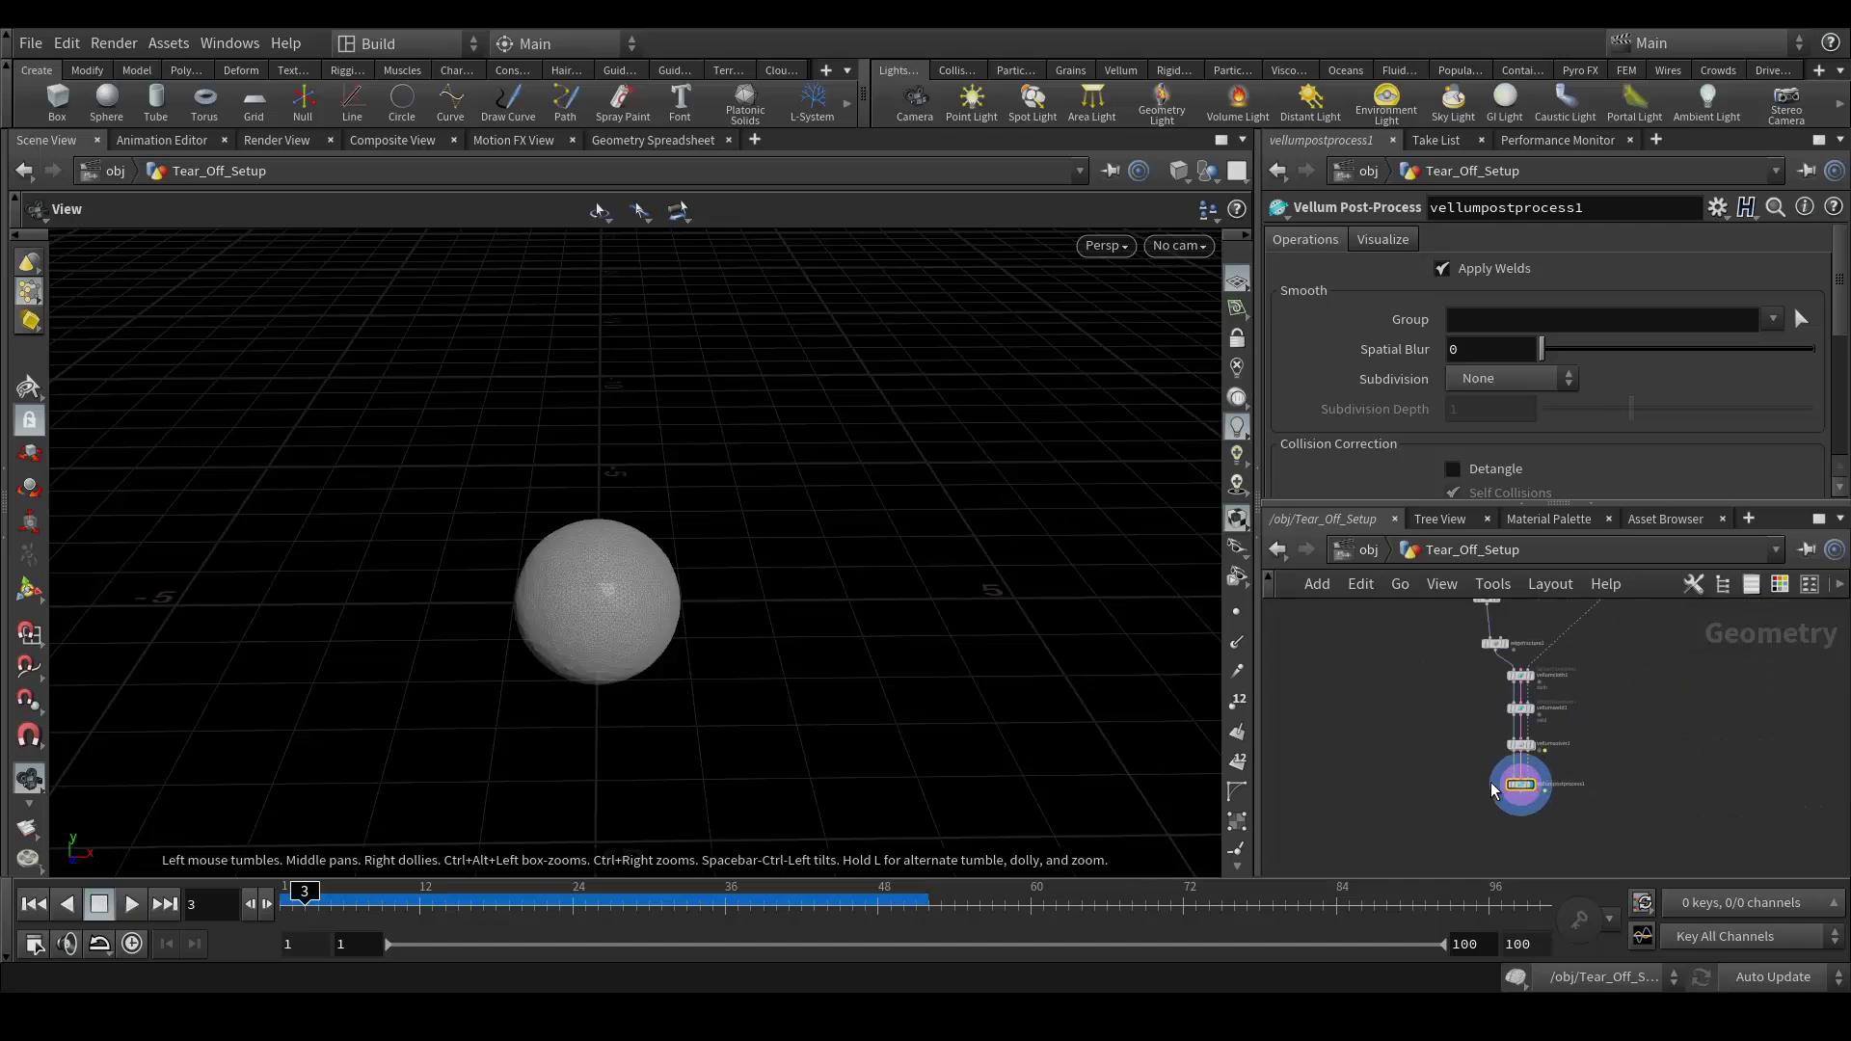
{"action": "middle_click_drag", "start_coordinate": [1441, 733], "coordinate": [1334, 774]}
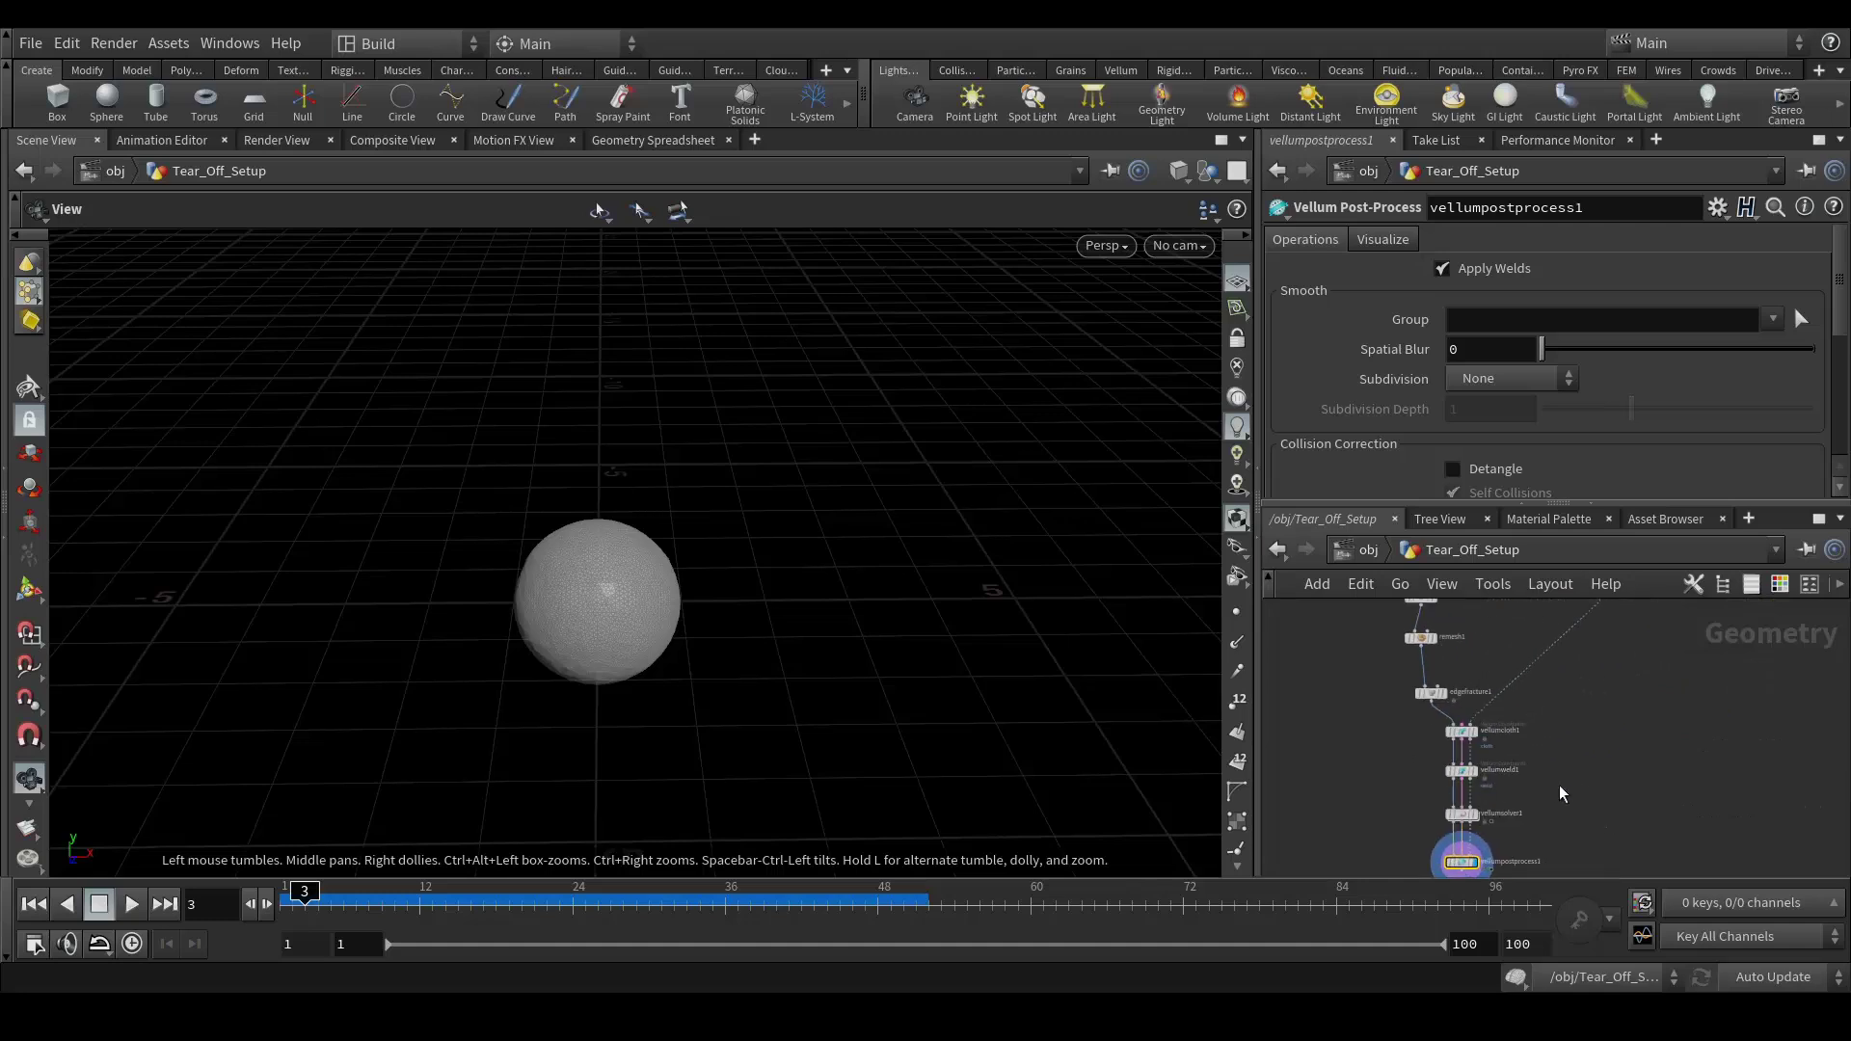
{"action": "middle_click_drag", "start_coordinate": [1559, 785], "coordinate": [1631, 647]}
{"action": "scroll", "coordinate": [1567, 698], "scroll_direction": "up", "scroll_amount": 4}
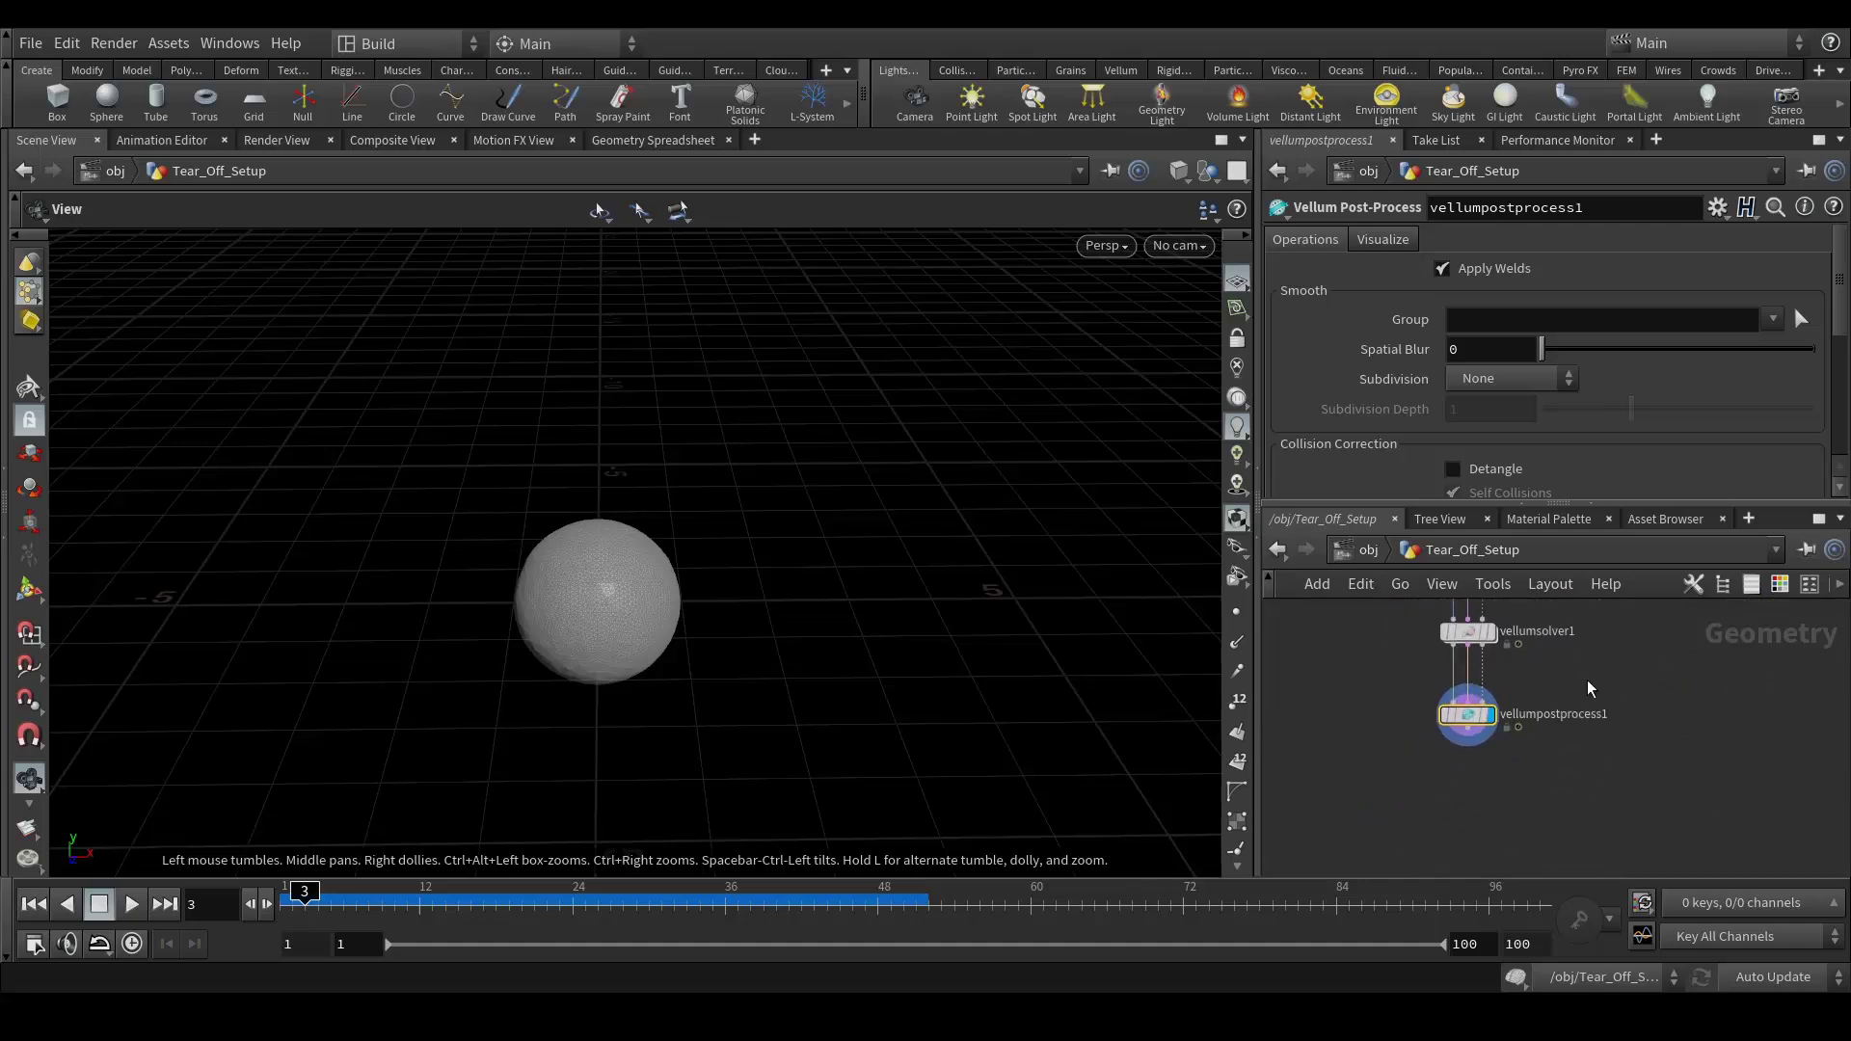
{"action": "scroll", "coordinate": [1590, 688], "scroll_direction": "up", "scroll_amount": 3}
{"action": "middle_click_drag", "start_coordinate": [1536, 747], "coordinate": [1454, 834]}
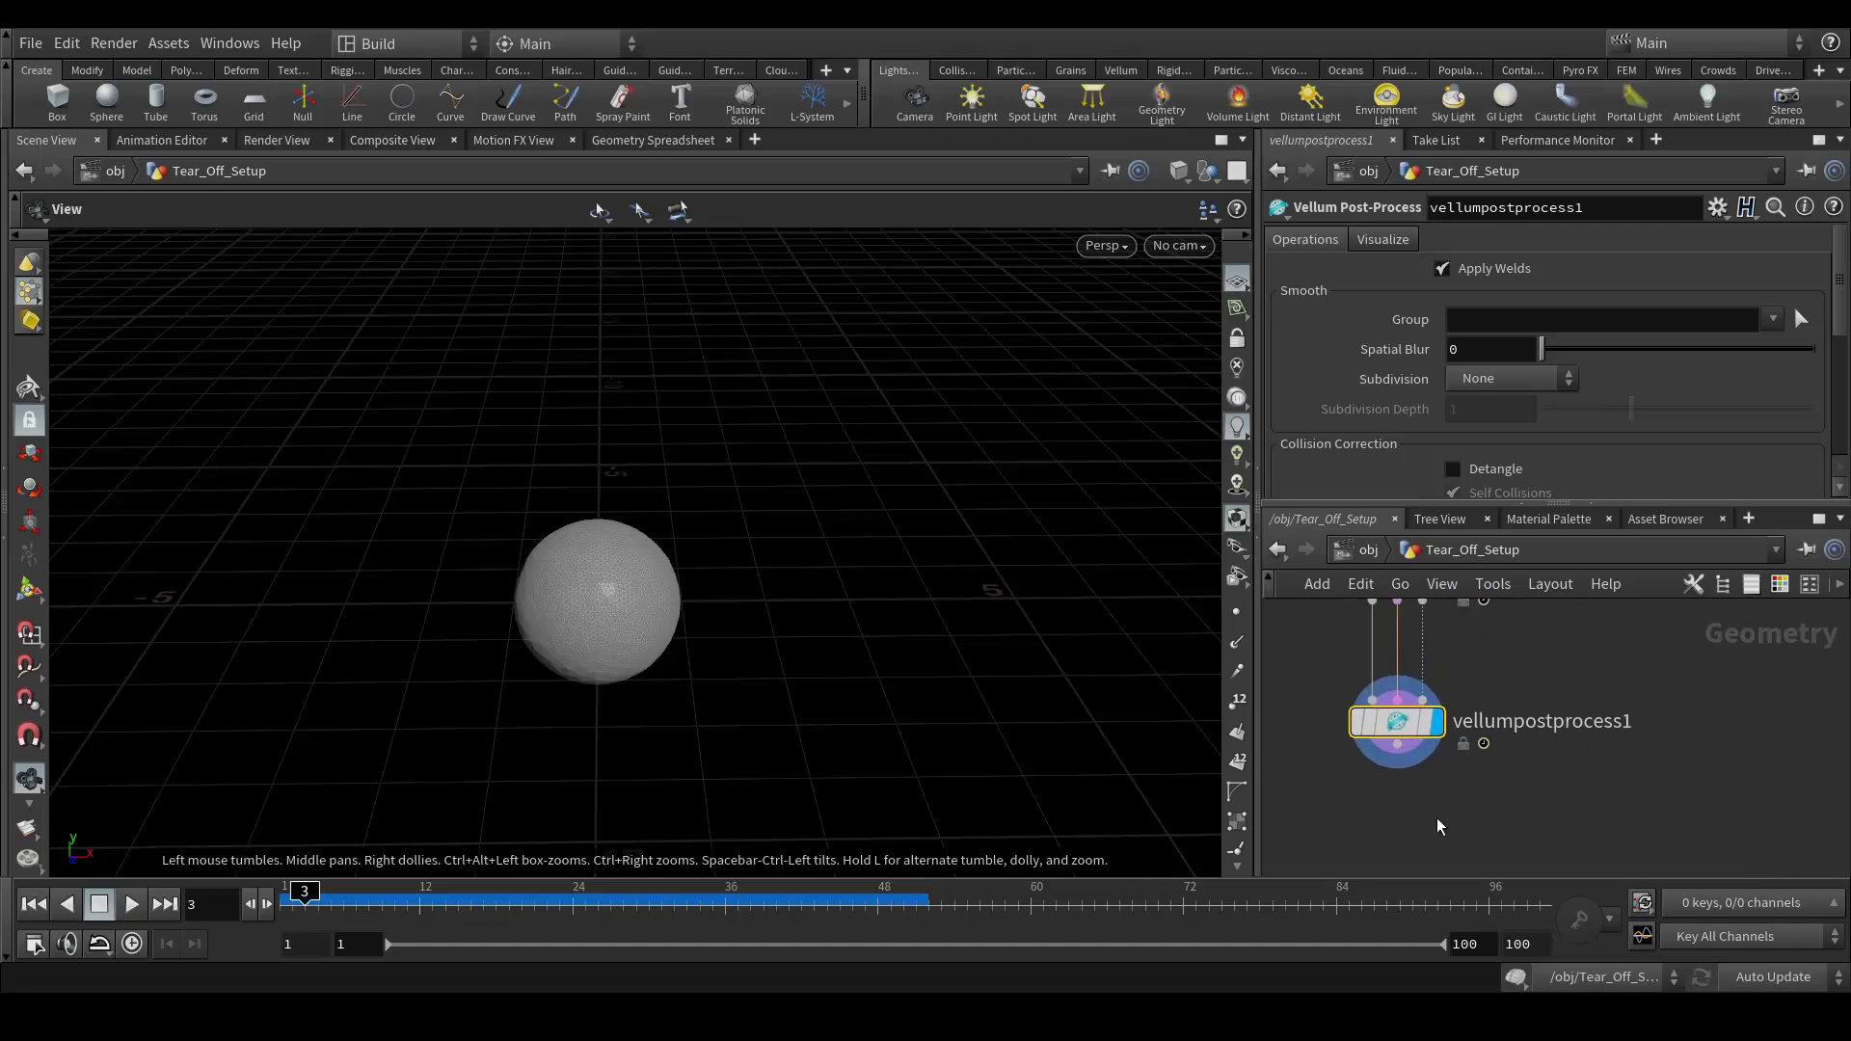
{"action": "scroll", "coordinate": [1362, 839], "scroll_direction": "down", "scroll_amount": 3}
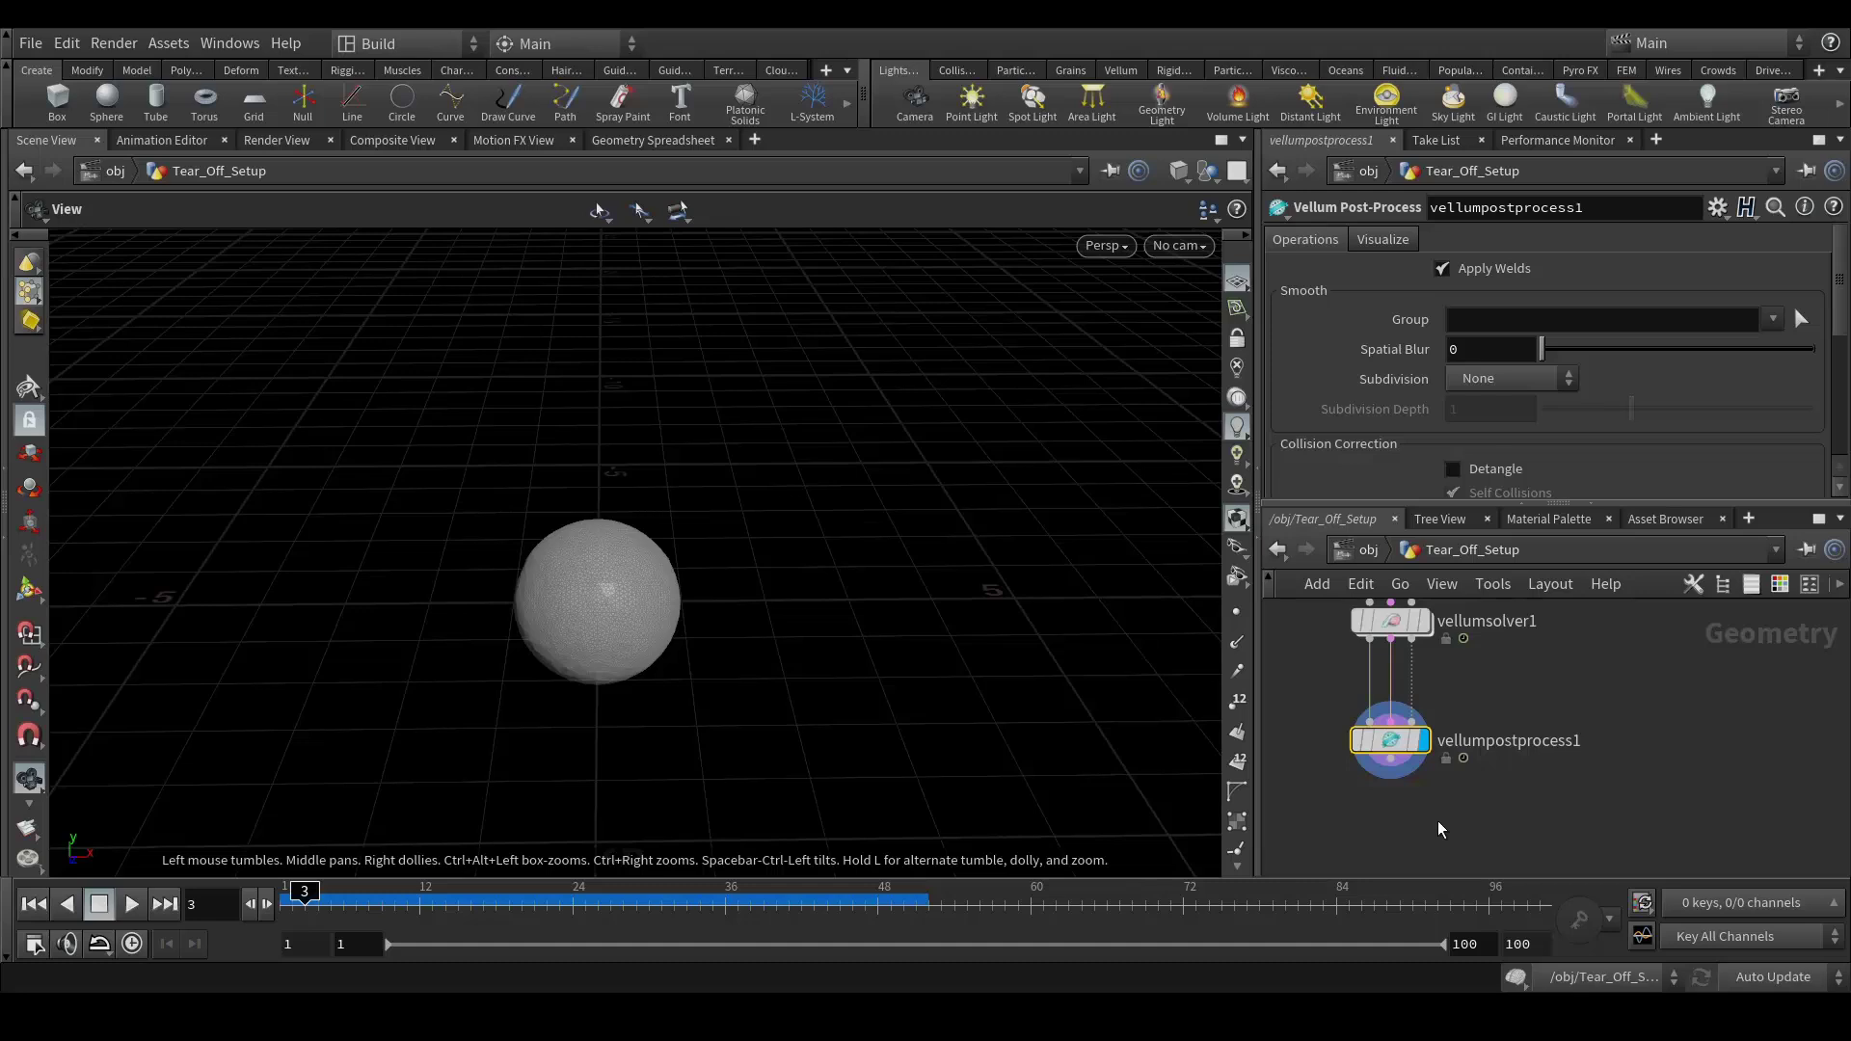
Add a ROP Alembic Output node below vellumpostprocess1 and wire the post-process output into it.
{"action": "middle_click_drag", "start_coordinate": [1502, 799], "coordinate": [1668, 742]}
{"action": "middle_click_drag", "start_coordinate": [1556, 770], "coordinate": [1554, 797]}
{"action": "key", "text": "Tab"}
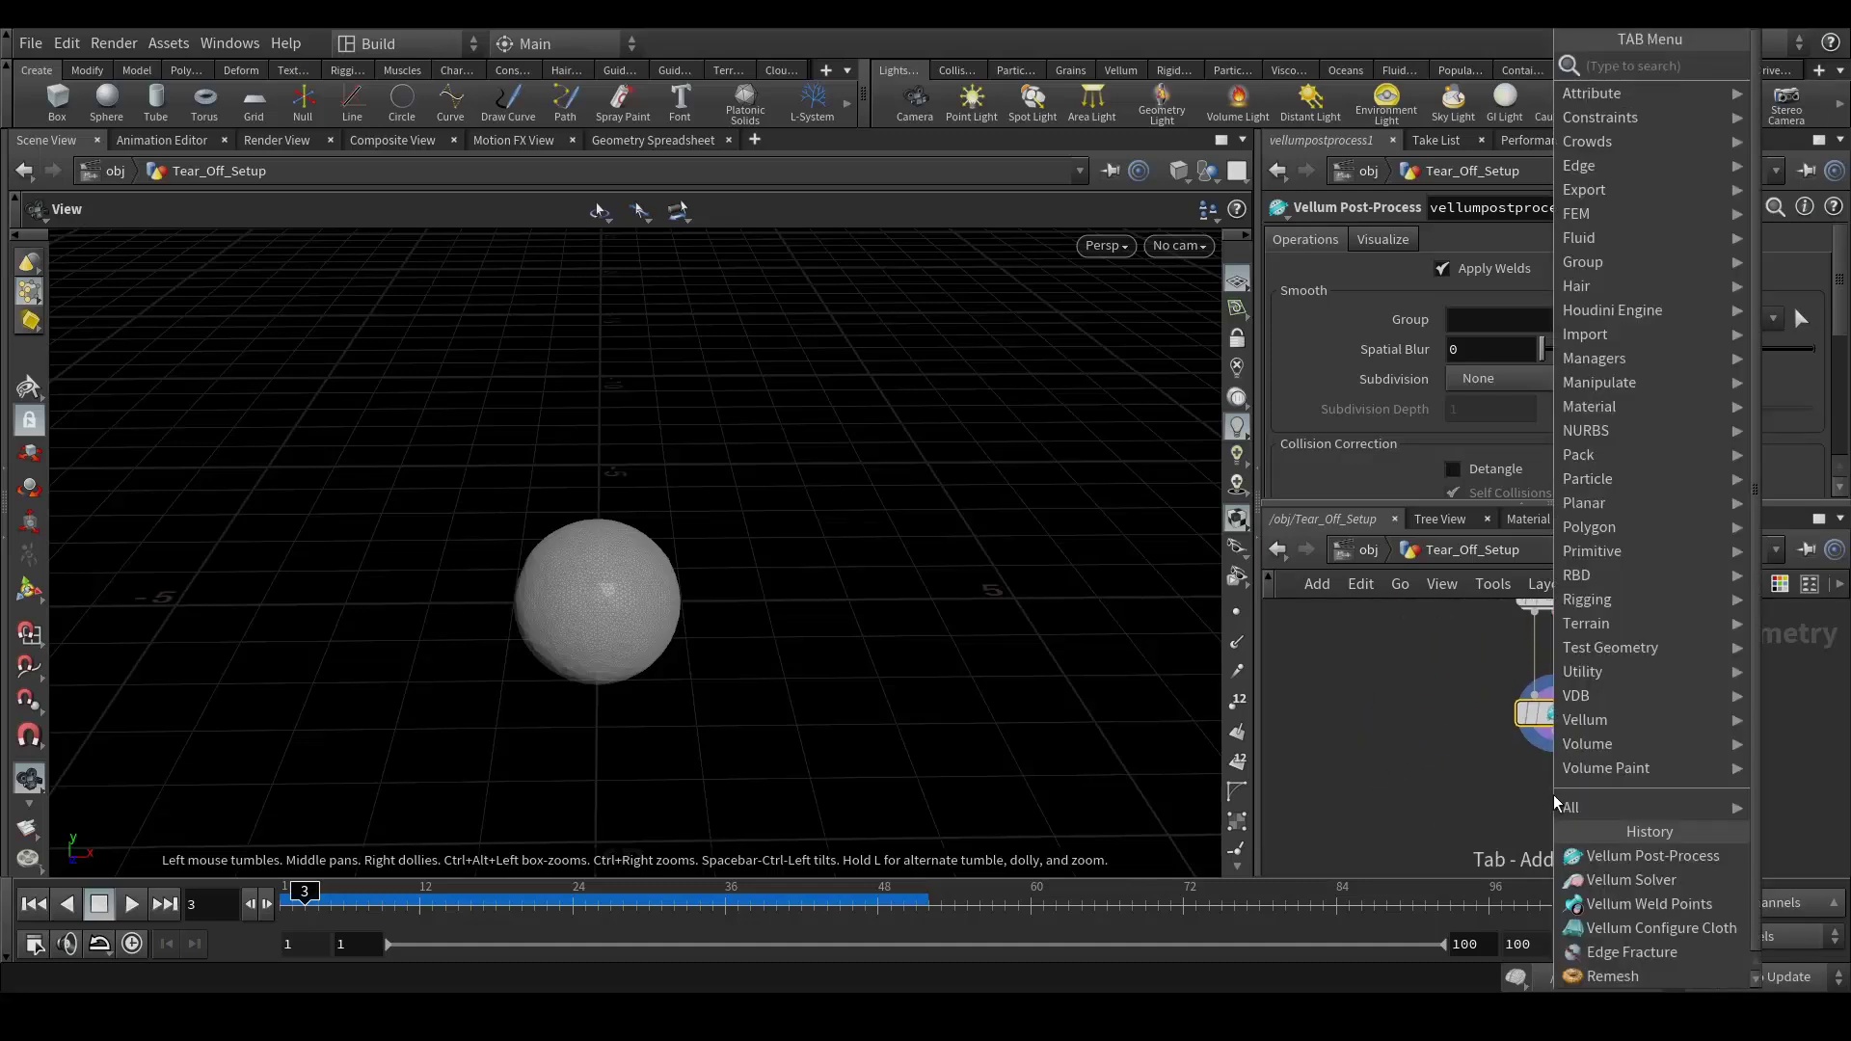
{"action": "type", "text": "rop"}
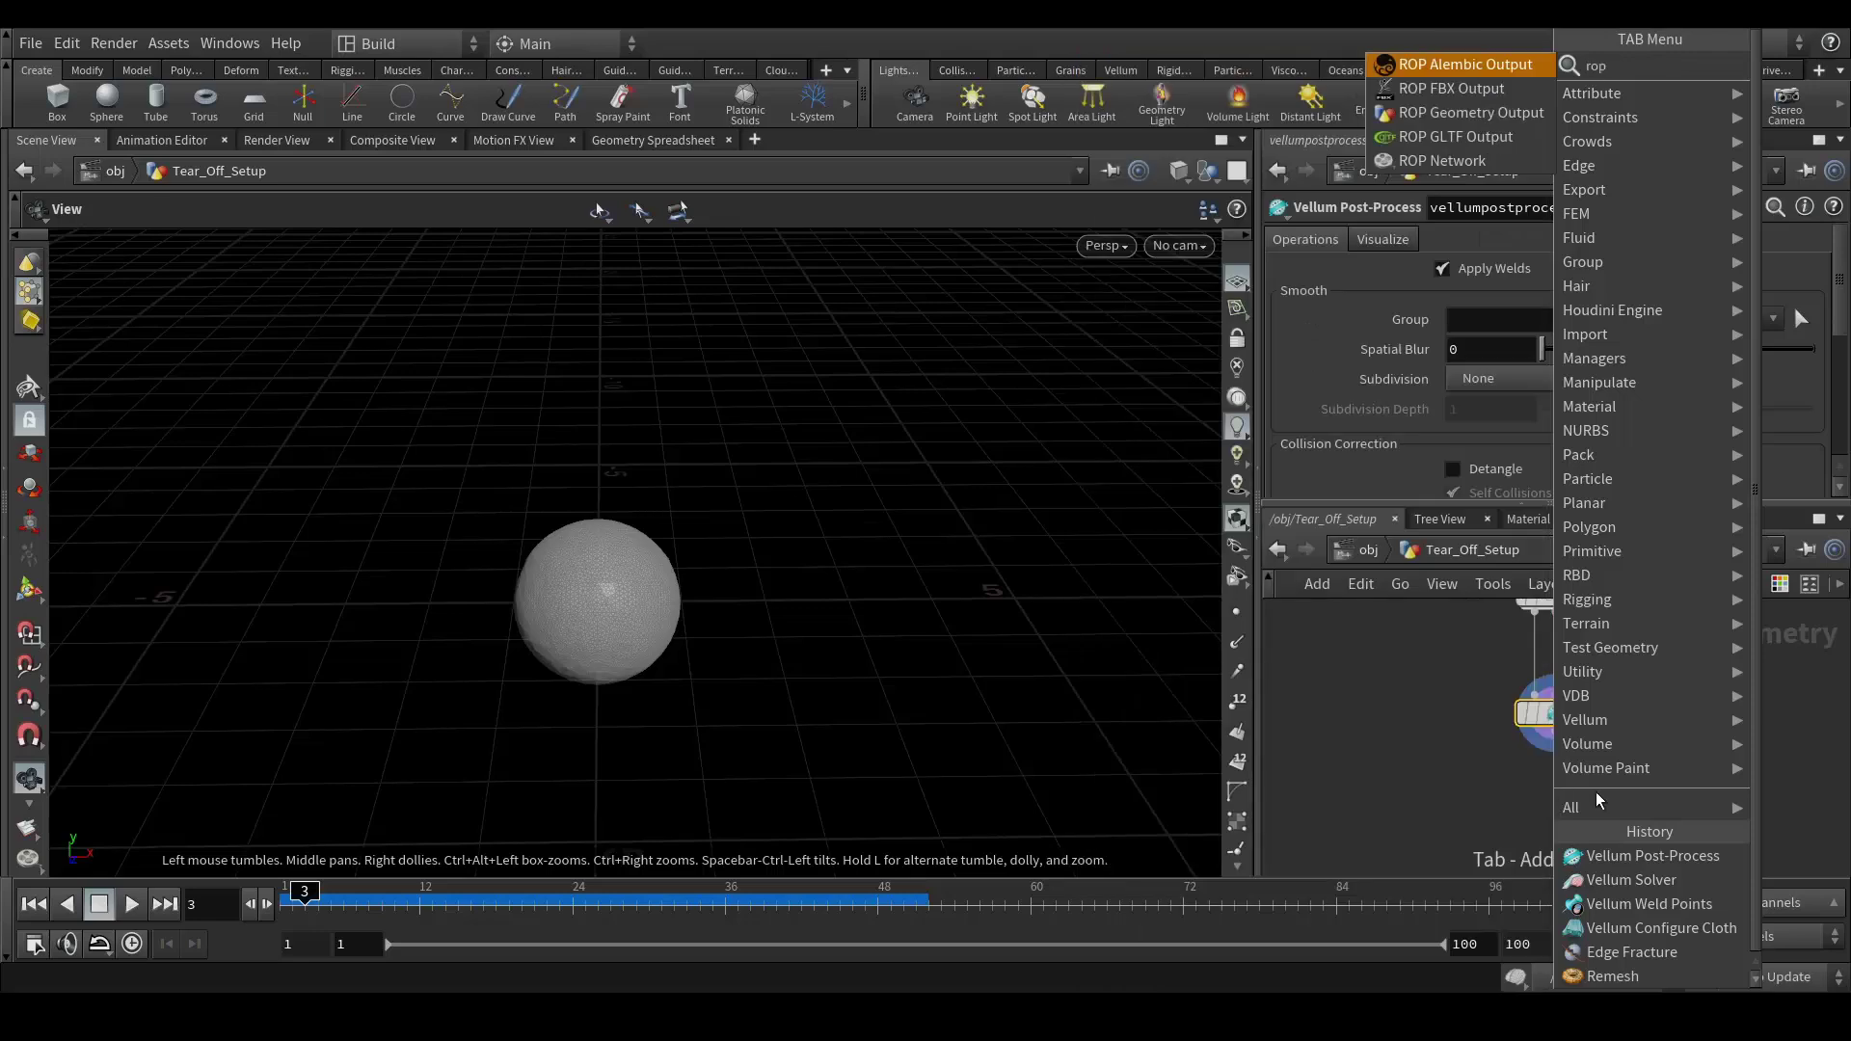
{"action": "left_click", "coordinate": [1514, 67]}
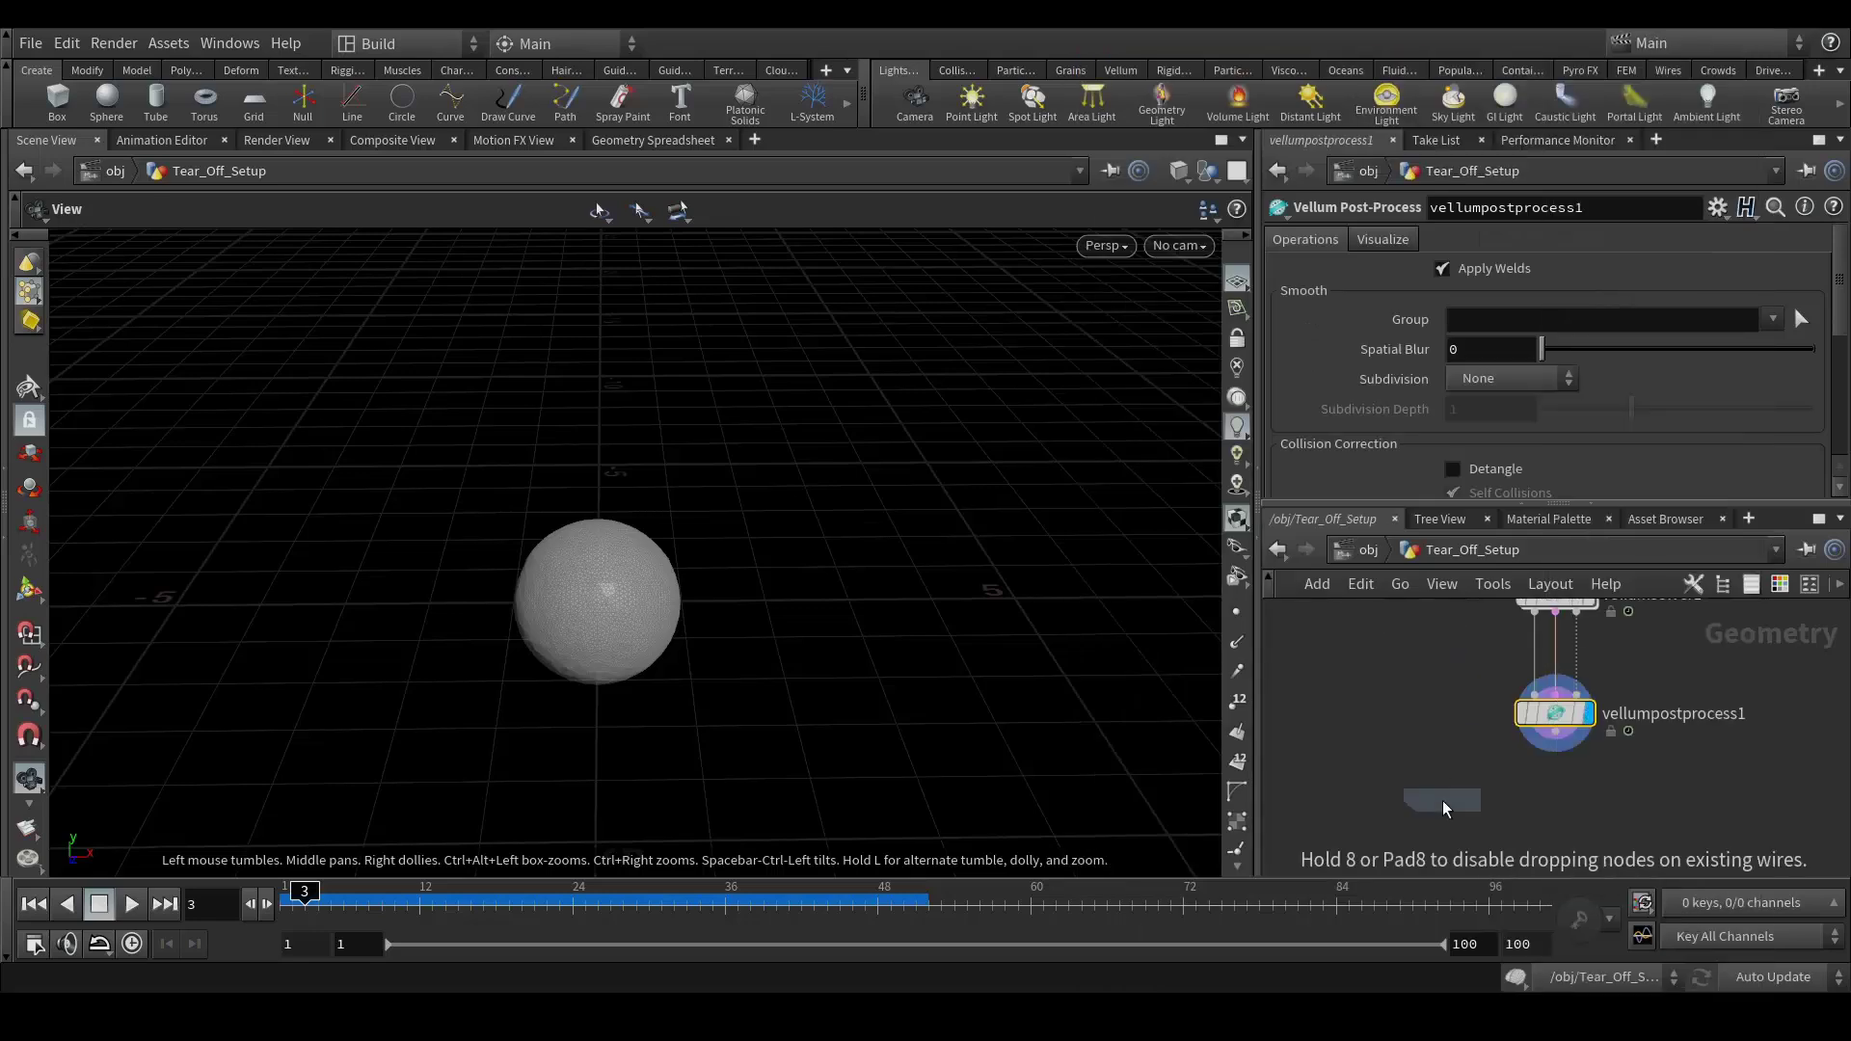
{"action": "left_click", "coordinate": [1442, 800]}
{"action": "left_click_drag", "start_coordinate": [1605, 739], "coordinate": [1492, 768]}
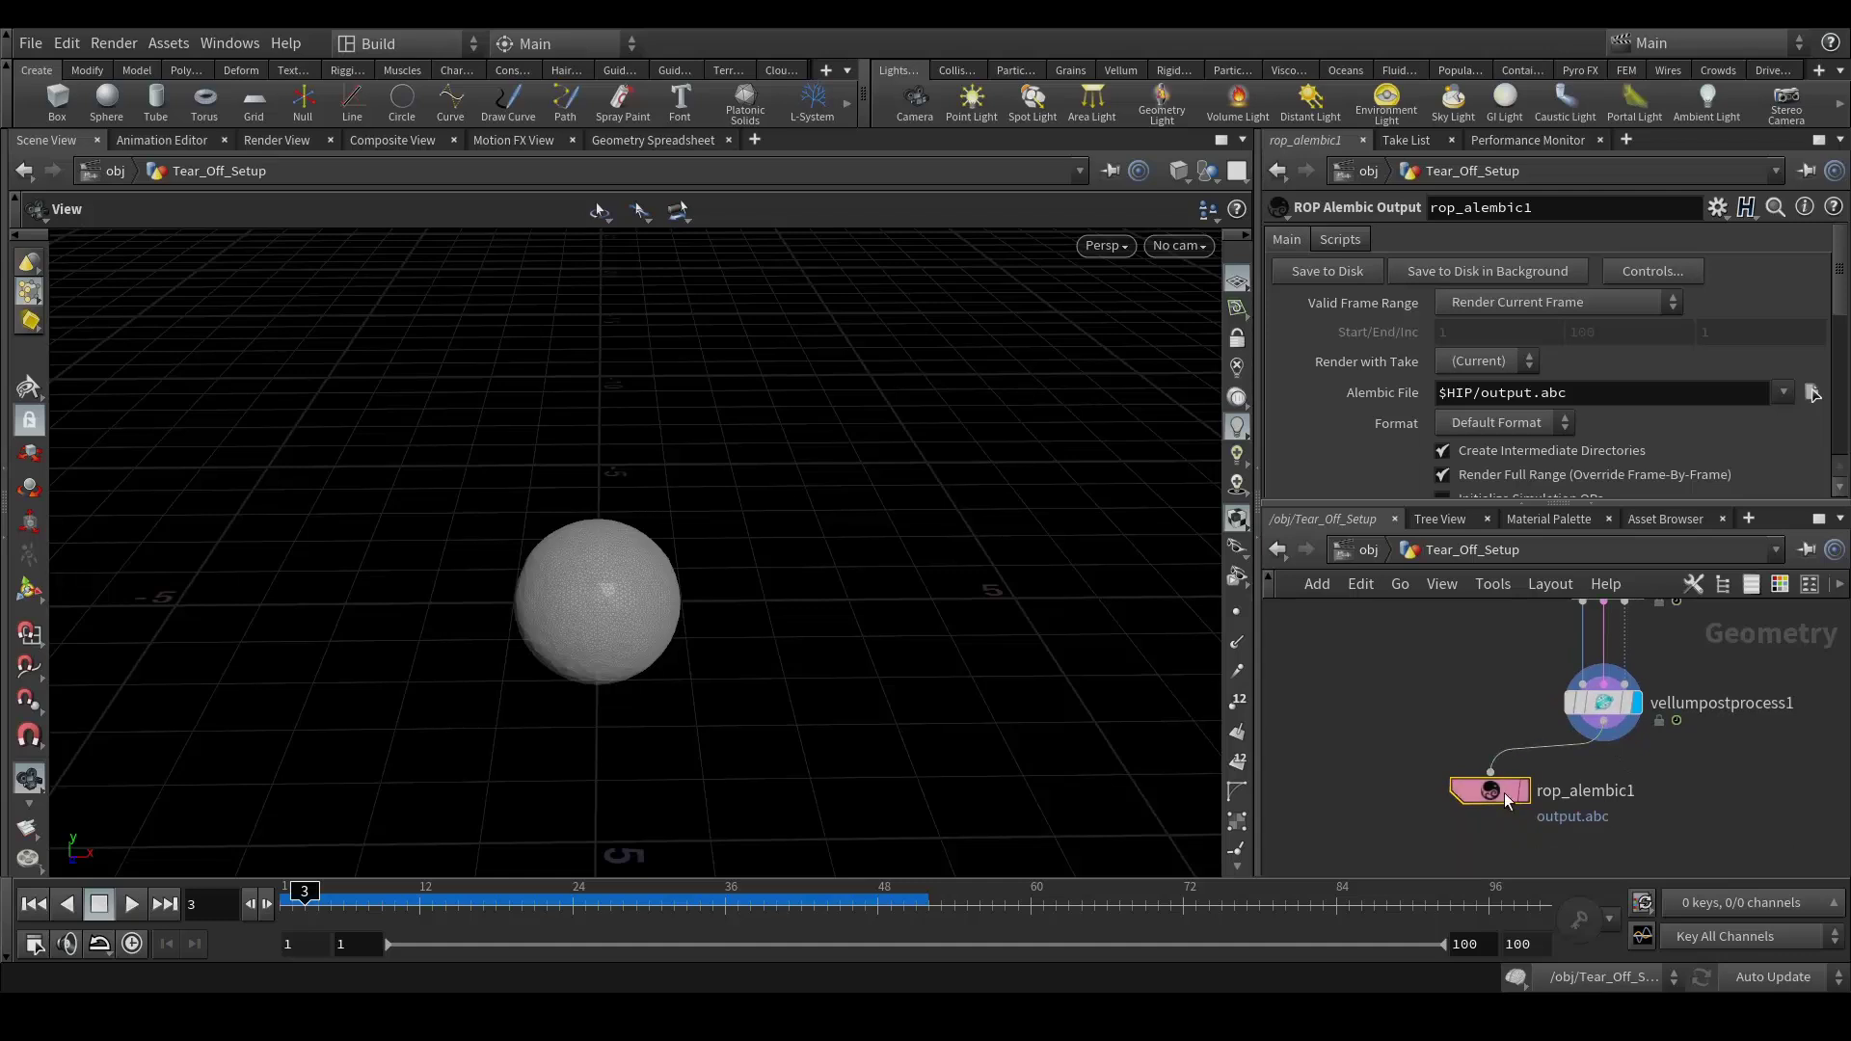
Set the Alembic output's valid frame range to Render Frame Range, and delete the node from the network.
{"action": "left_click", "coordinate": [1521, 302]}
{"action": "left_click", "coordinate": [1519, 352]}
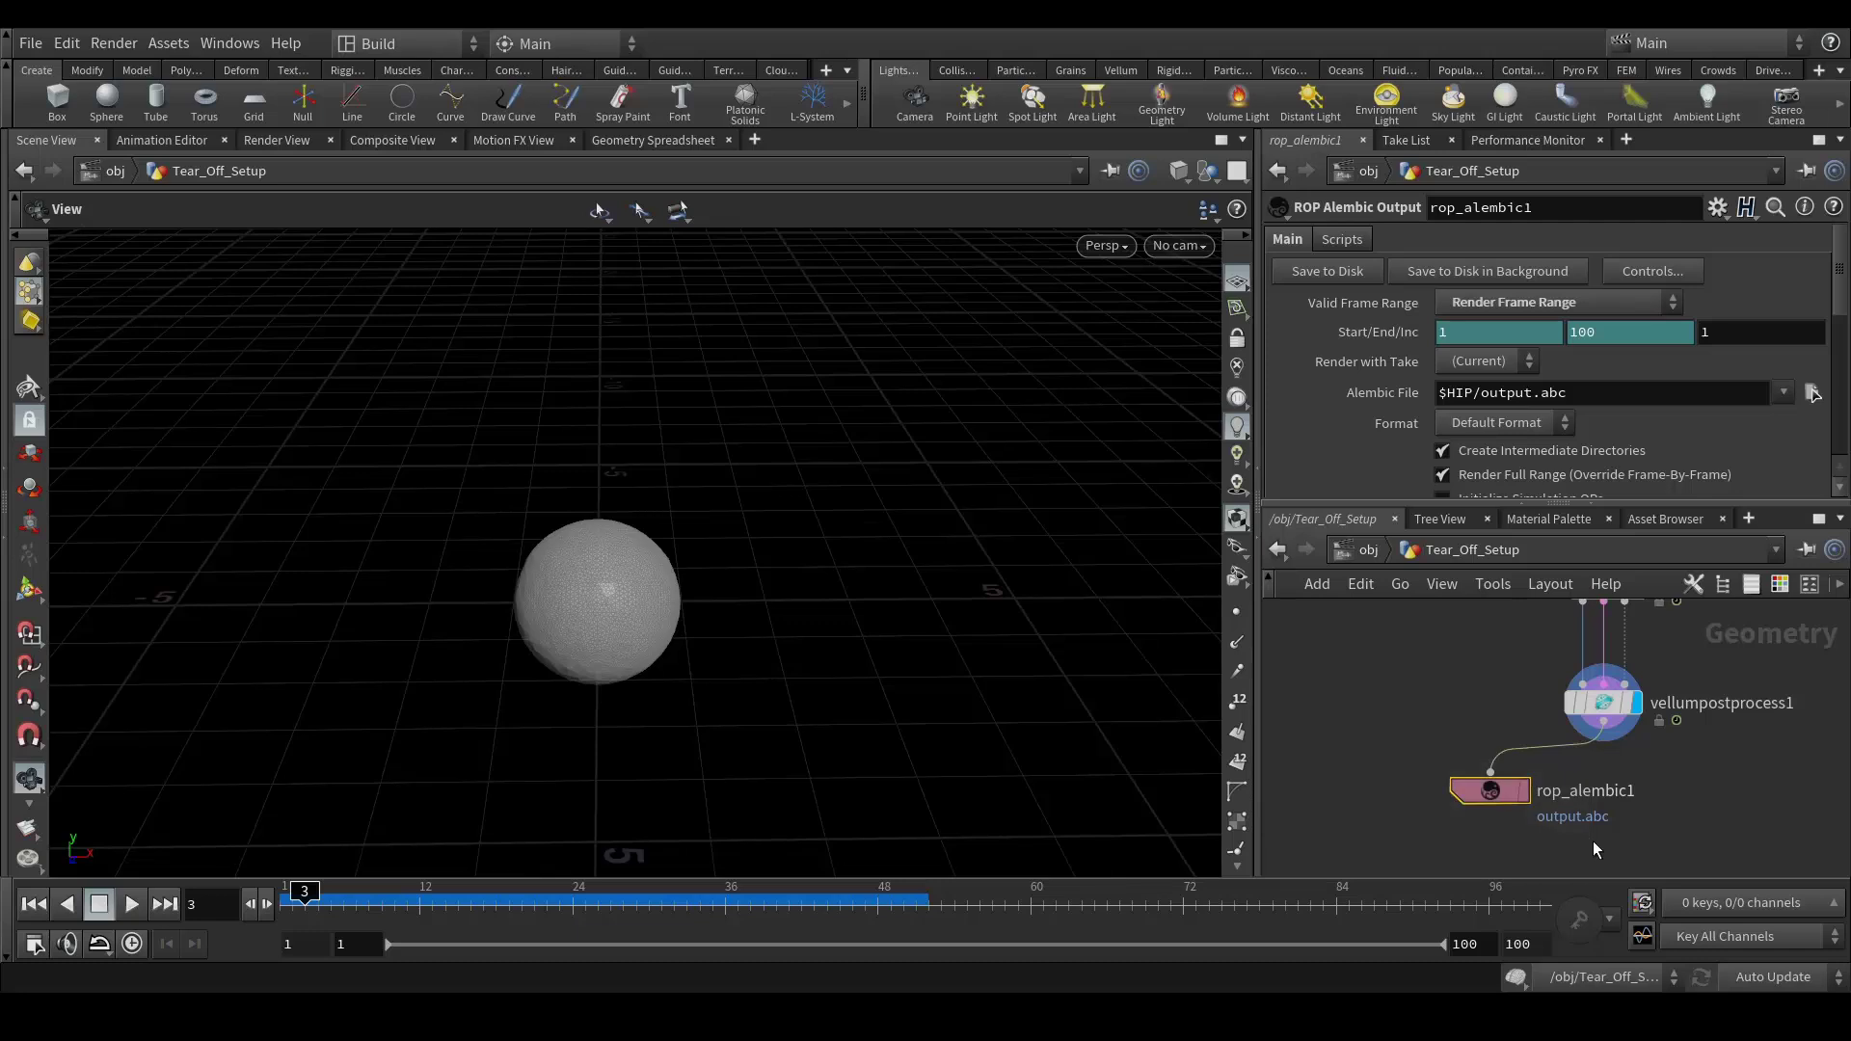
{"action": "key", "text": "Delete"}
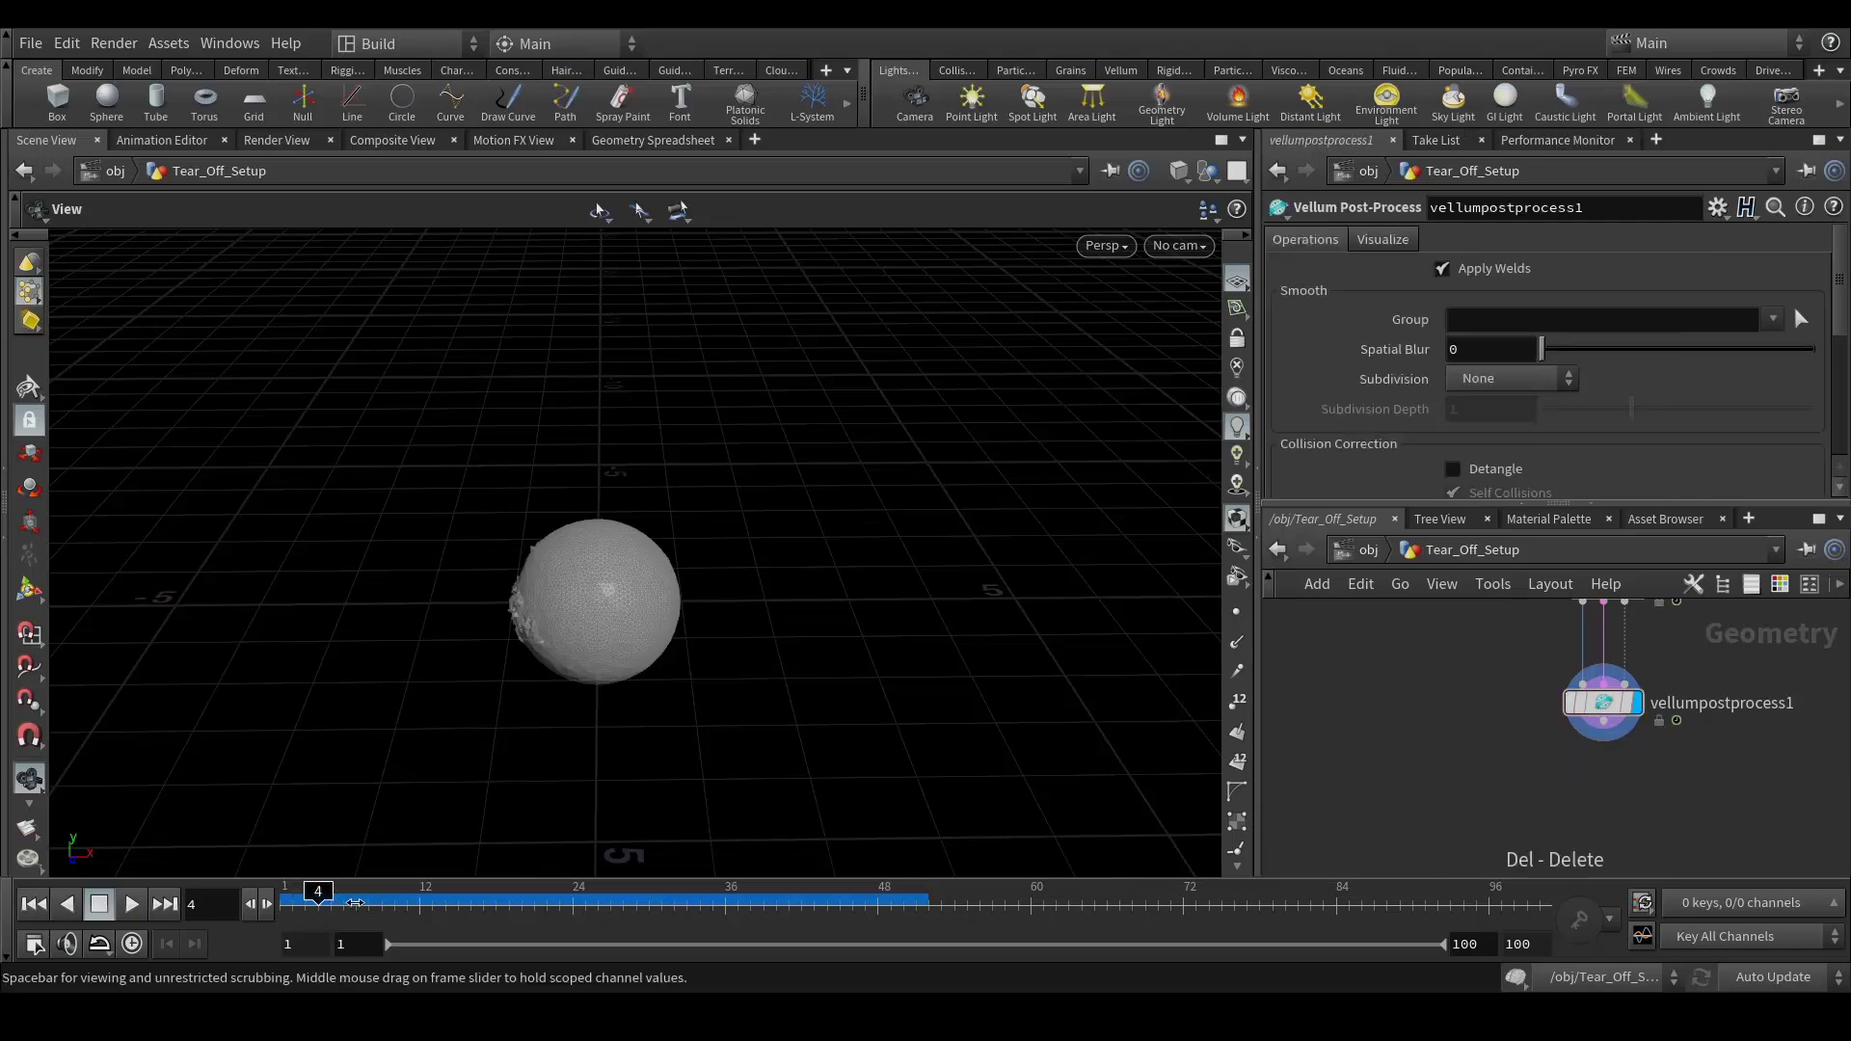
Scrub the post-processed simulation to frame 39 and examine the torn pieces and the Vellum node chain.
{"action": "mouse_move", "coordinate": [355, 902]}
{"action": "left_mouse_down"}
{"action": "mouse_move", "coordinate": [826, 903]}
{"action": "mouse_move", "coordinate": [668, 908]}
{"action": "mouse_move", "coordinate": [764, 905]}
{"action": "left_mouse_up"}
{"action": "scroll", "coordinate": [1237, 785], "scroll_direction": "down", "scroll_amount": 1}
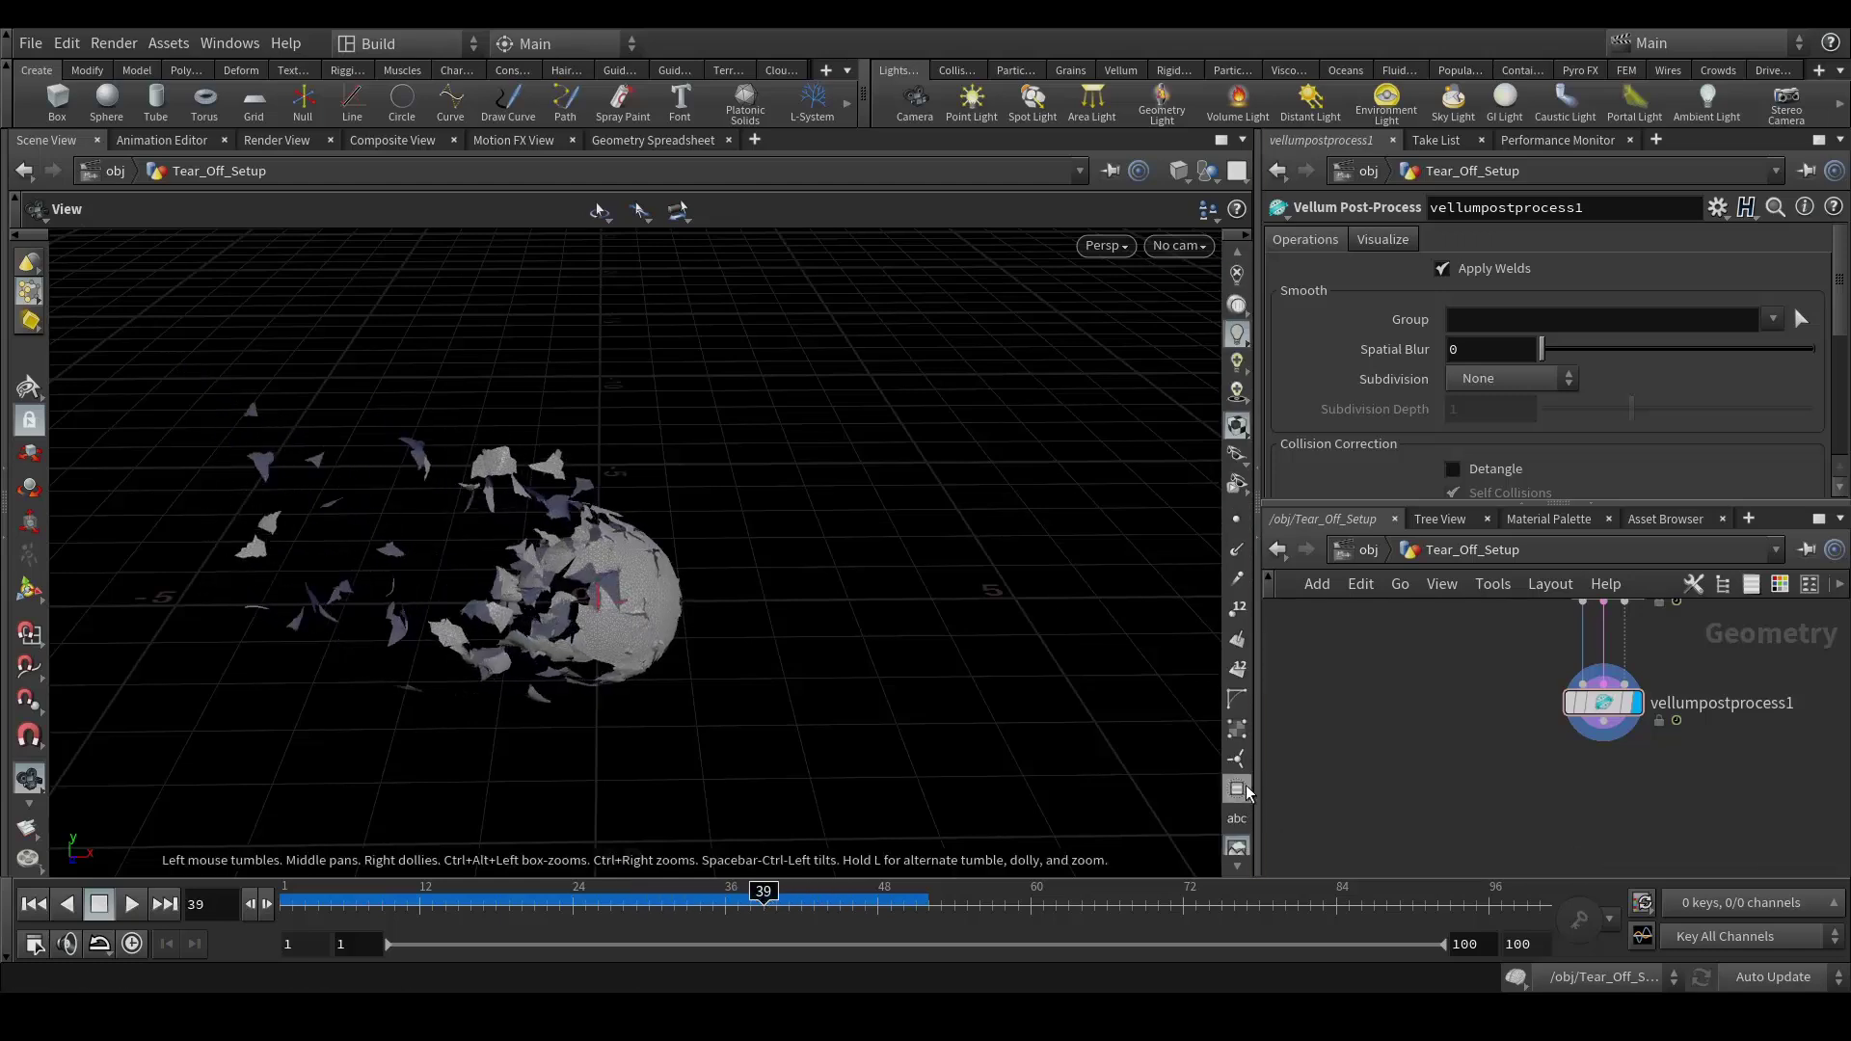
{"action": "scroll", "coordinate": [1247, 793], "scroll_direction": "down", "scroll_amount": 5}
{"action": "scroll", "coordinate": [1427, 820], "scroll_direction": "down", "scroll_amount": 4}
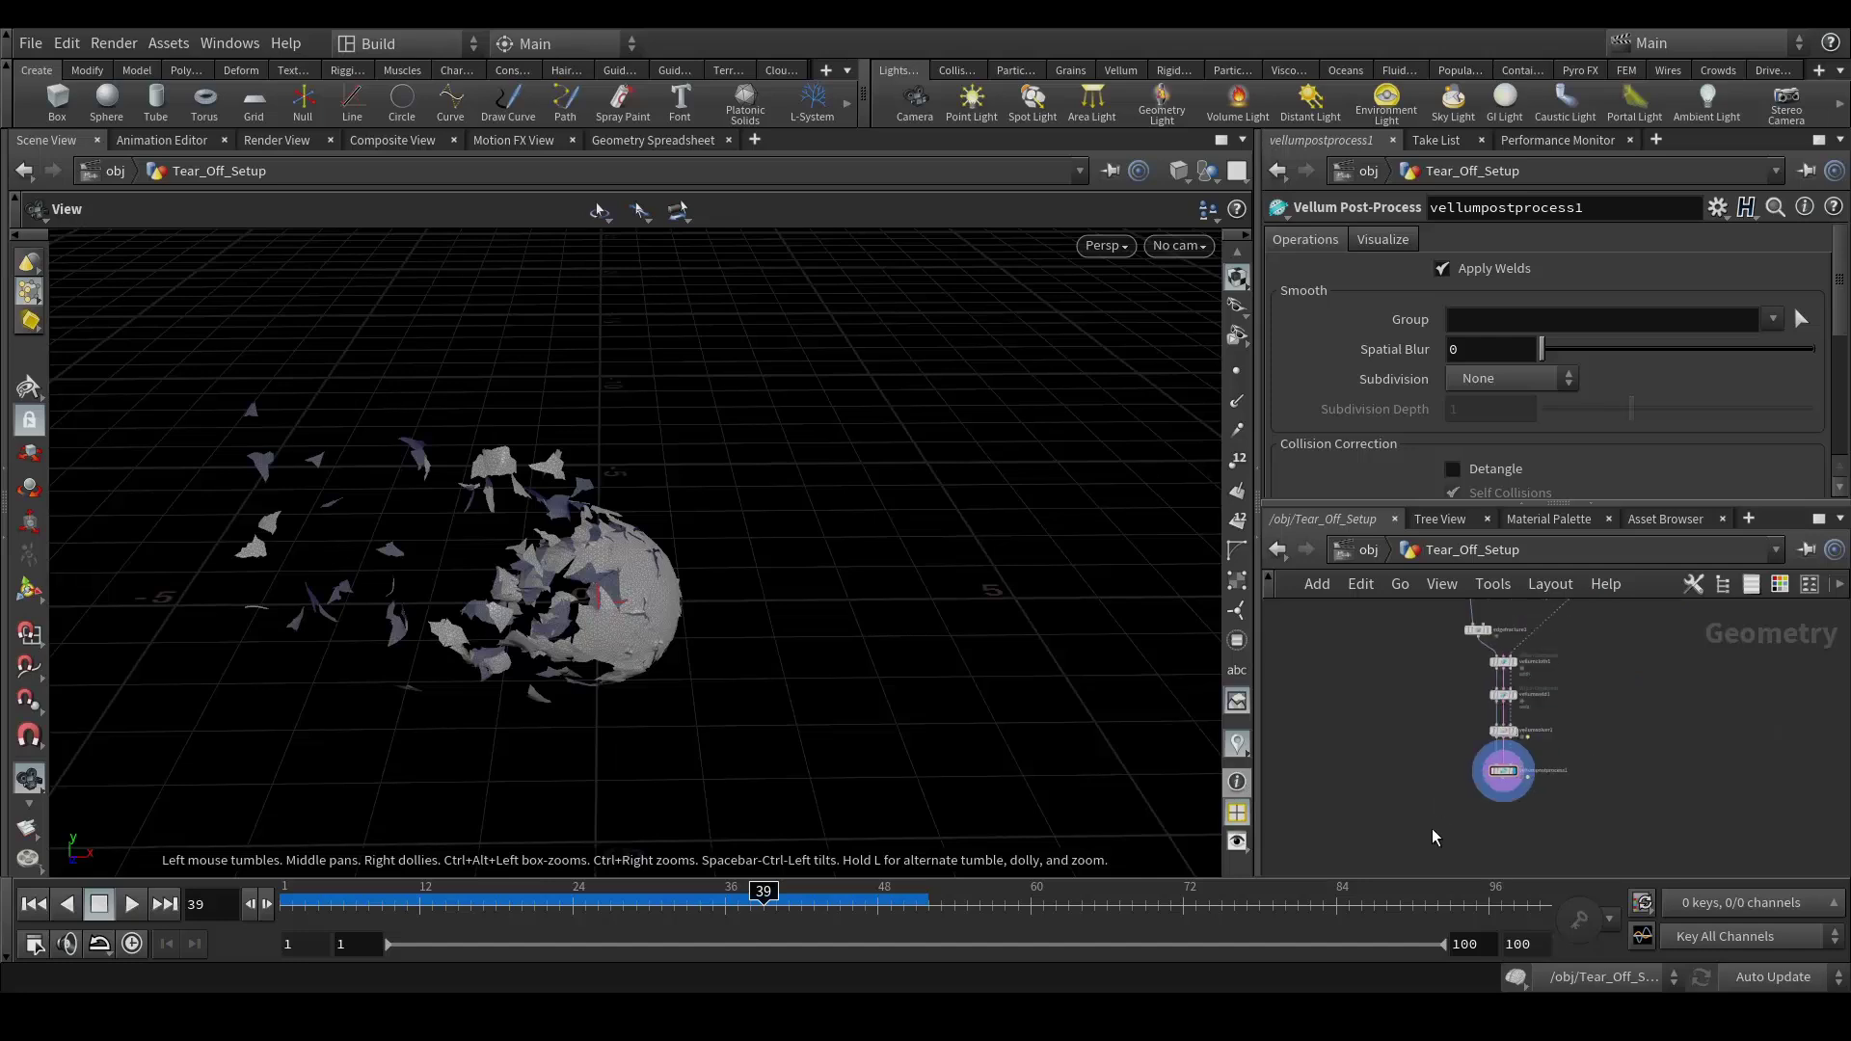
{"action": "middle_click_drag", "start_coordinate": [1569, 771], "coordinate": [1600, 792]}
{"action": "scroll", "coordinate": [1514, 793], "scroll_direction": "up", "scroll_amount": 2}
{"action": "scroll", "coordinate": [1546, 762], "scroll_direction": "up", "scroll_amount": 2}
{"action": "scroll", "coordinate": [1546, 762], "scroll_direction": "up", "scroll_amount": 2}
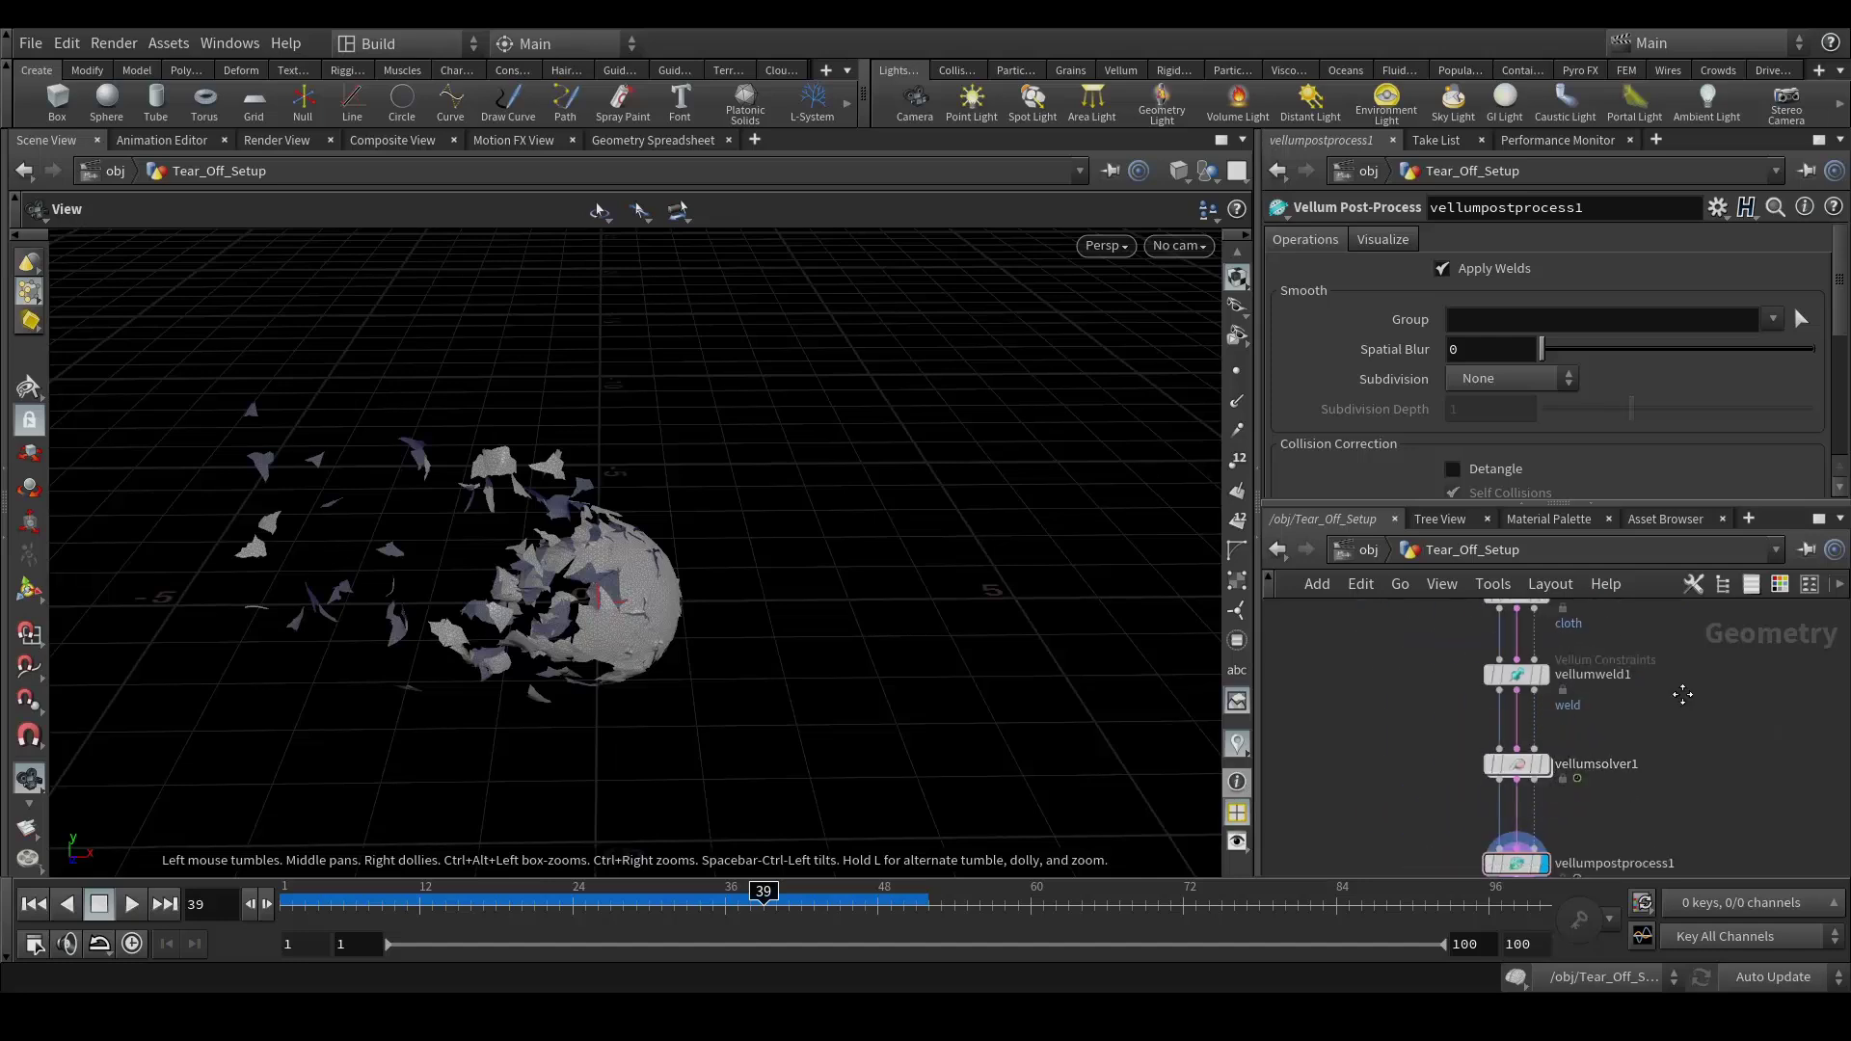
{"action": "middle_click_drag", "start_coordinate": [1668, 670], "coordinate": [1672, 759]}
{"action": "scroll", "coordinate": [1665, 756], "scroll_direction": "down", "scroll_amount": 4}
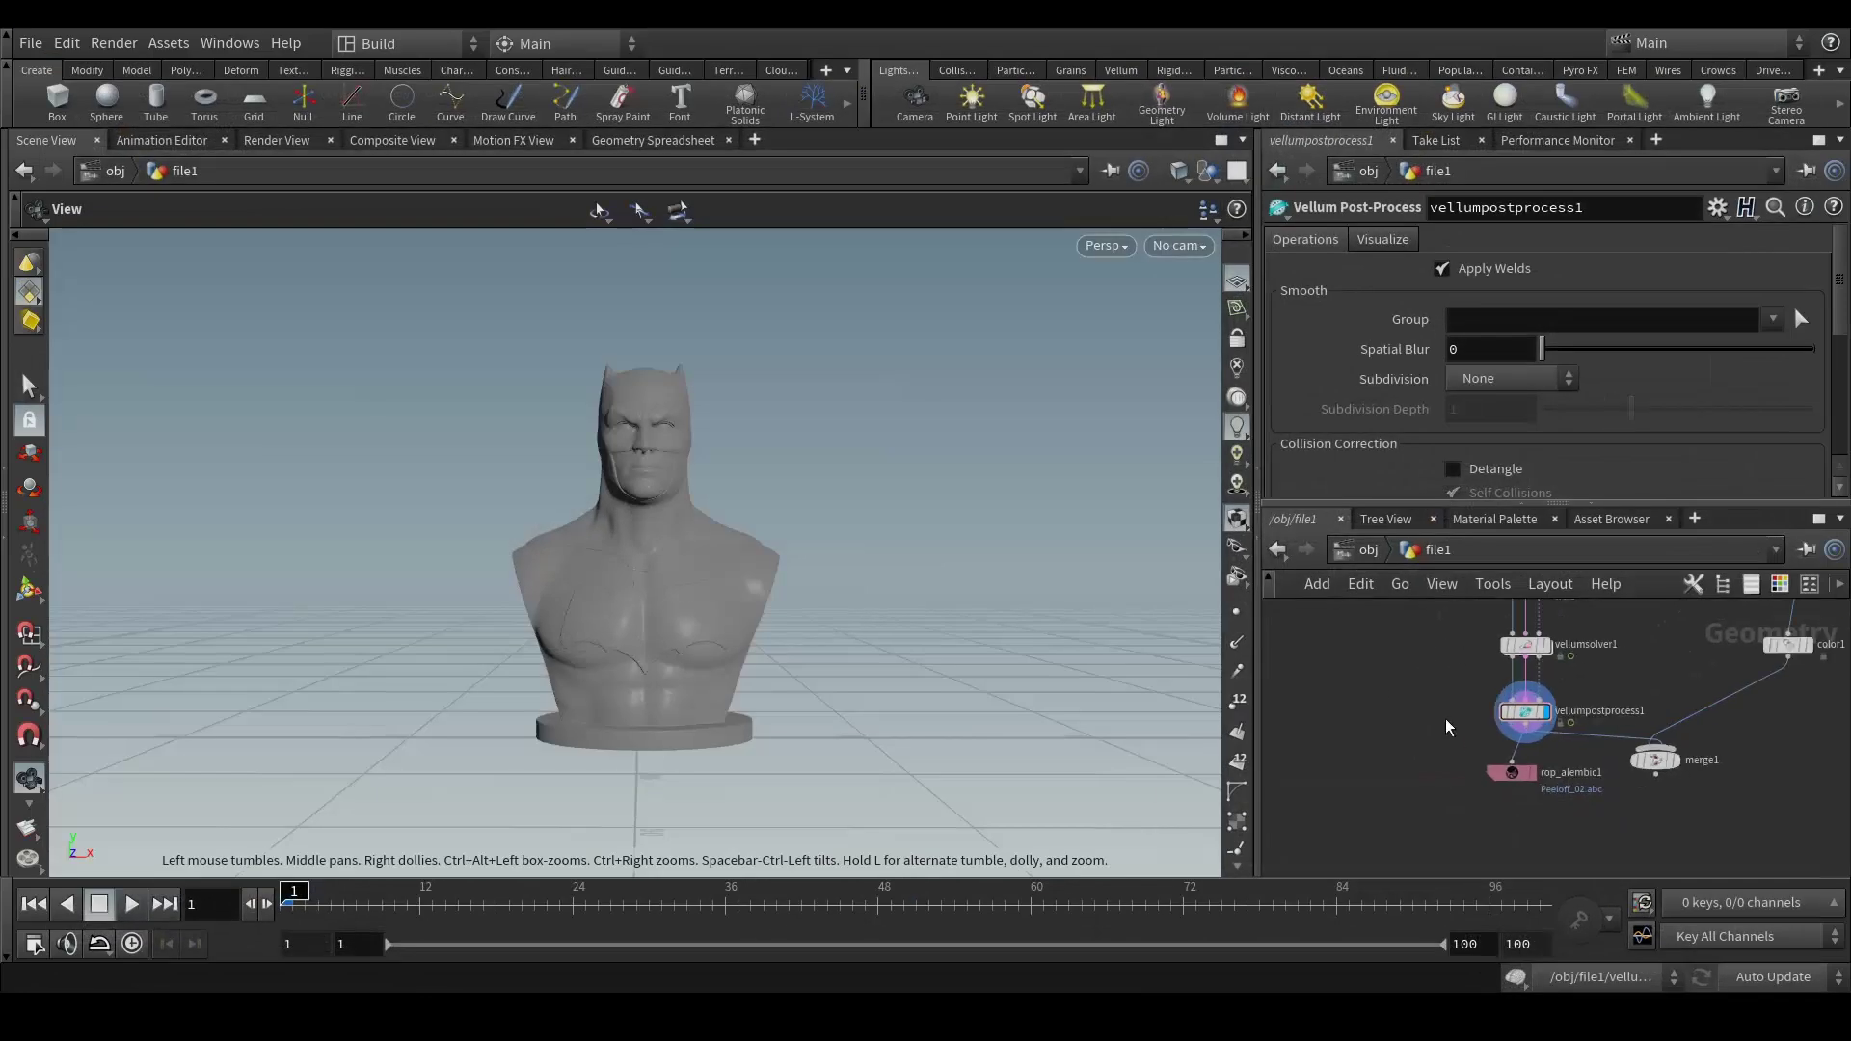
Trace the Batman bust's node network upward from vellumpostprocess1 to the batman03.obj file node.
{"action": "middle_click_drag", "start_coordinate": [1429, 675], "coordinate": [1441, 814]}
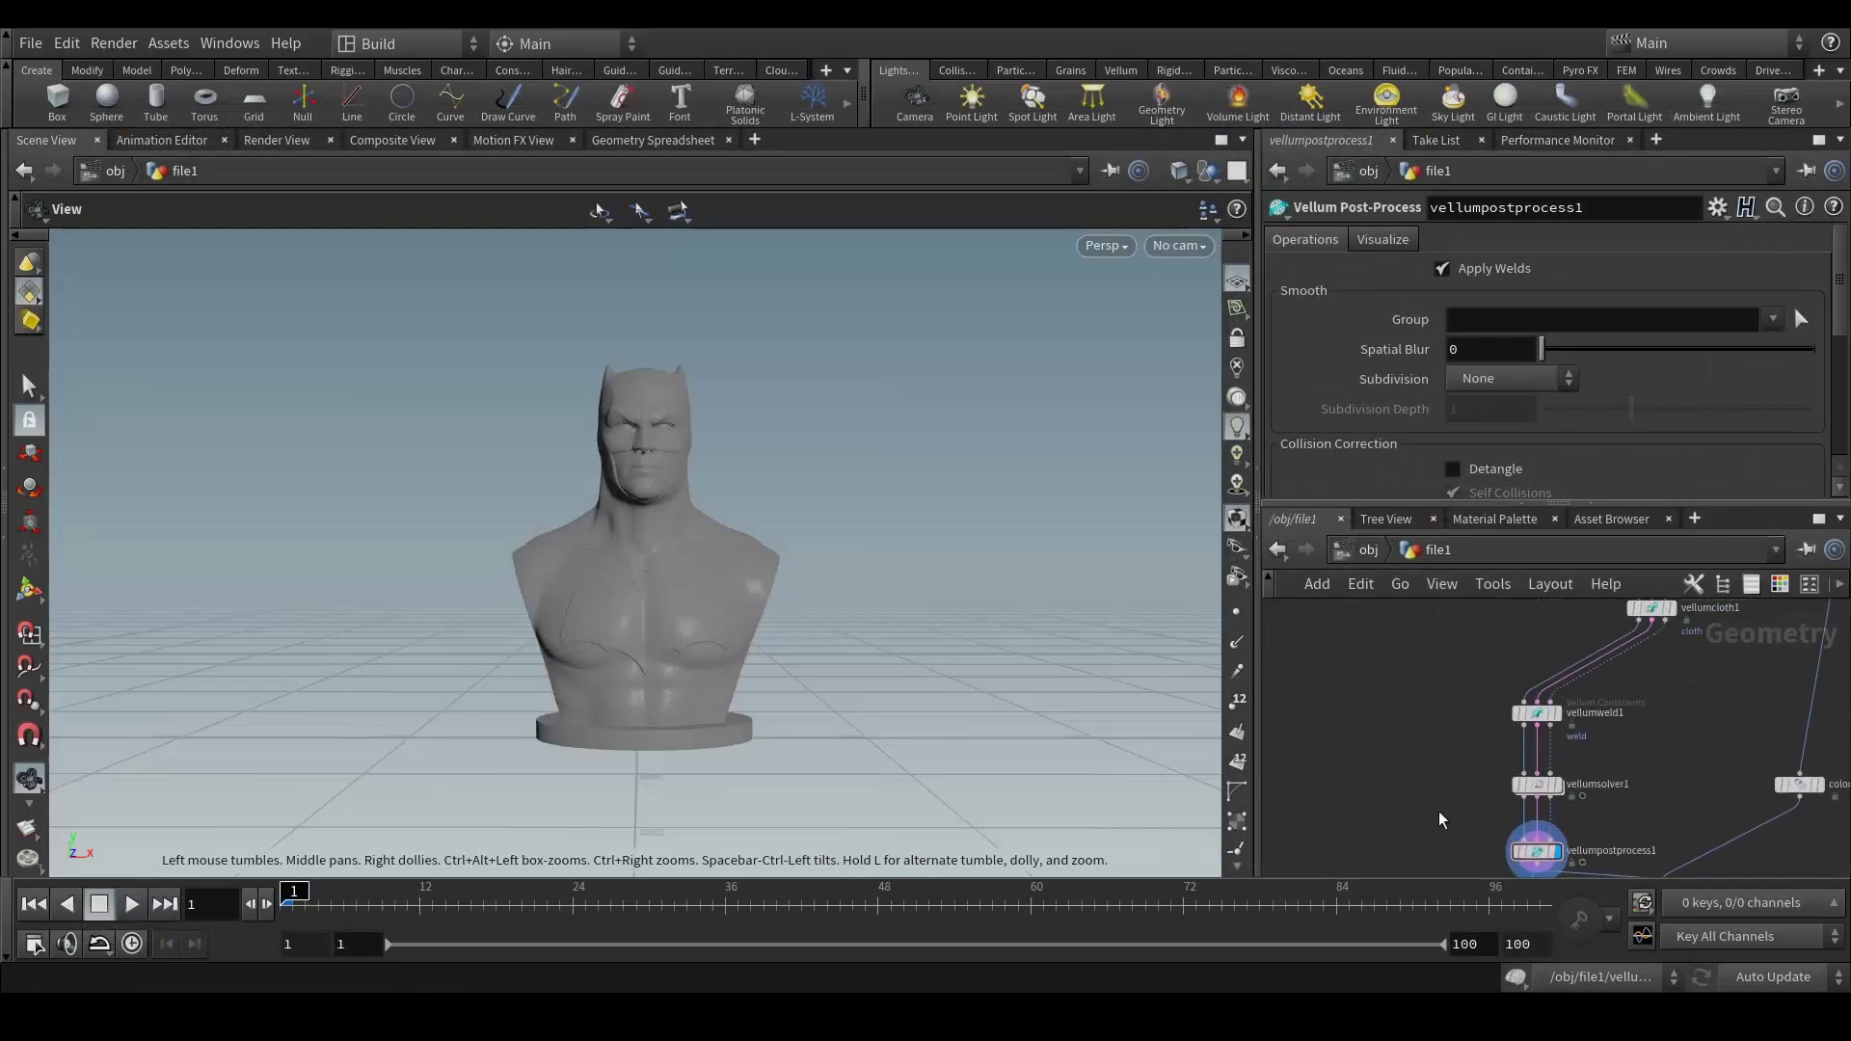
{"action": "scroll", "coordinate": [1395, 803], "scroll_direction": "down", "scroll_amount": 1}
{"action": "middle_click_drag", "start_coordinate": [1573, 654], "coordinate": [1562, 731]}
{"action": "left_click_drag", "start_coordinate": [1602, 715], "coordinate": [1513, 733]}
{"action": "scroll", "coordinate": [1562, 742], "scroll_direction": "down", "scroll_amount": 3}
{"action": "middle_click_drag", "start_coordinate": [1591, 711], "coordinate": [1579, 803]}
{"action": "scroll", "coordinate": [1497, 745], "scroll_direction": "up", "scroll_amount": 5}
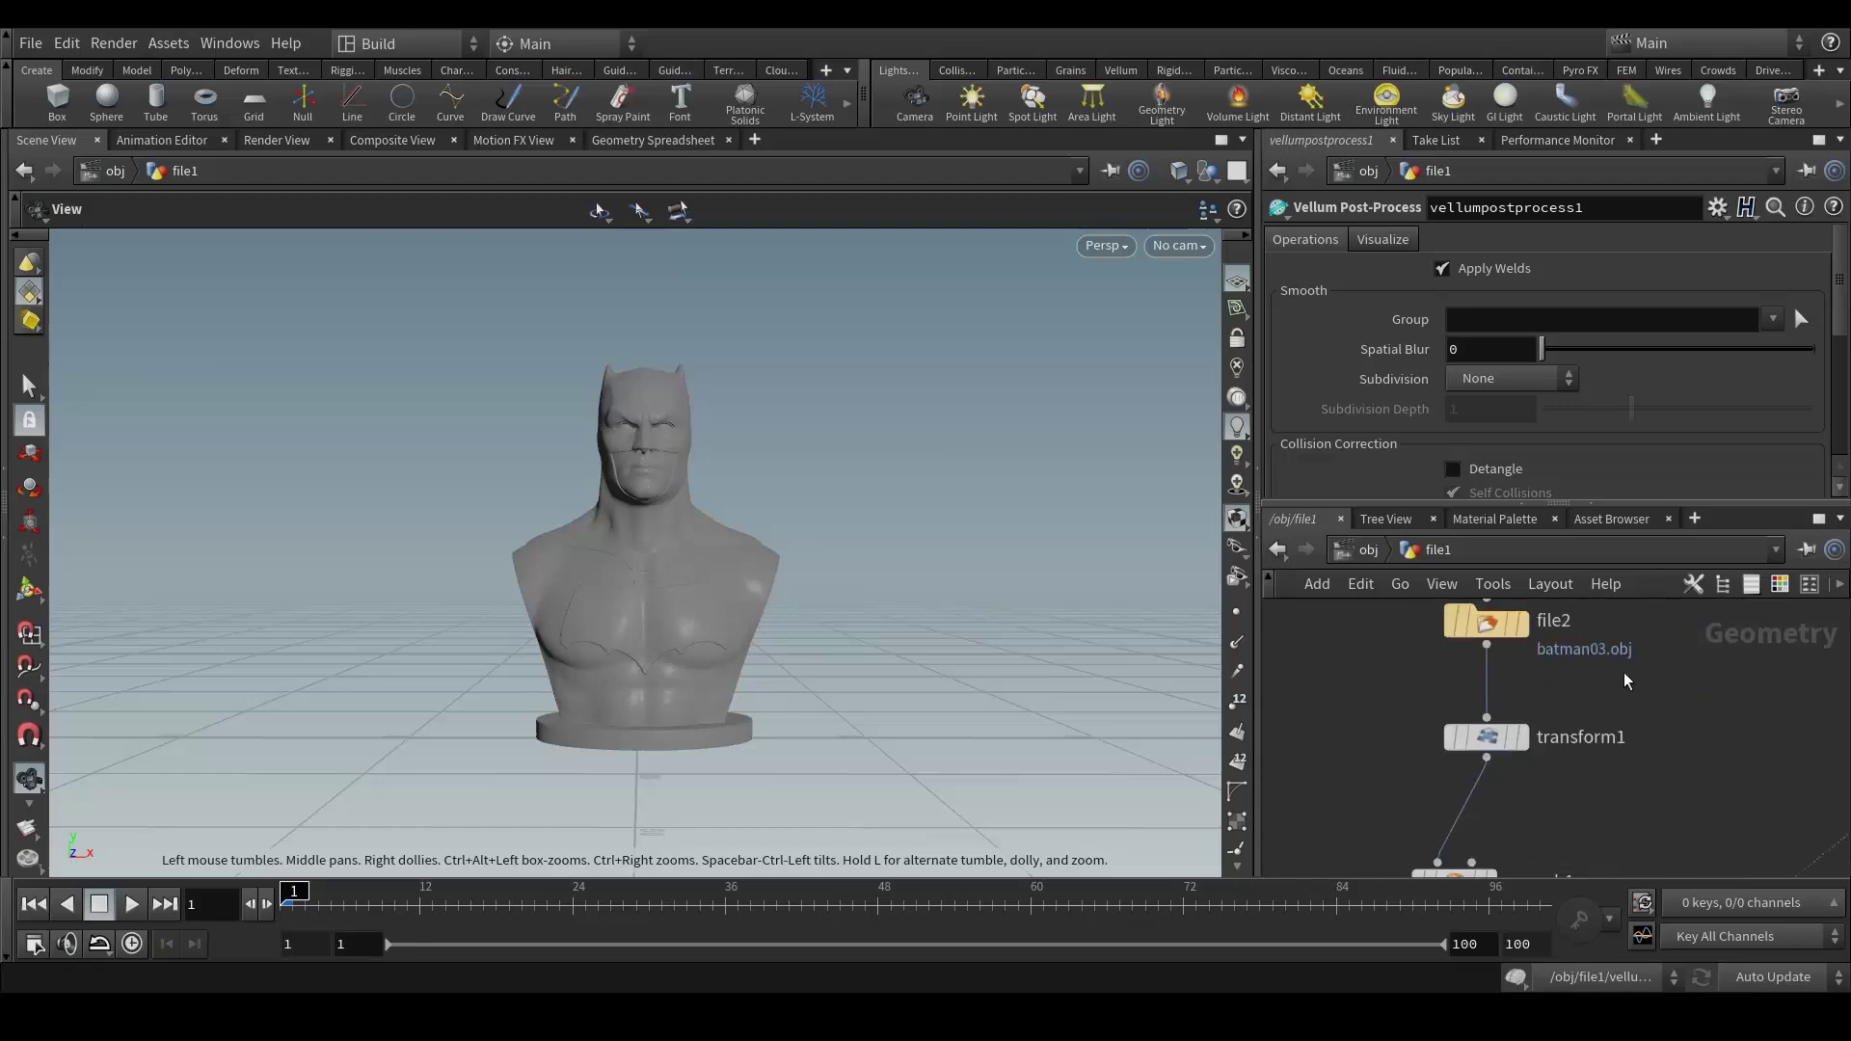
Follow the bust's node chain from transform1 through remesh1 and the Vellum nodes down to rop_alembic1.
{"action": "middle_click_drag", "start_coordinate": [1609, 702], "coordinate": [1618, 578]}
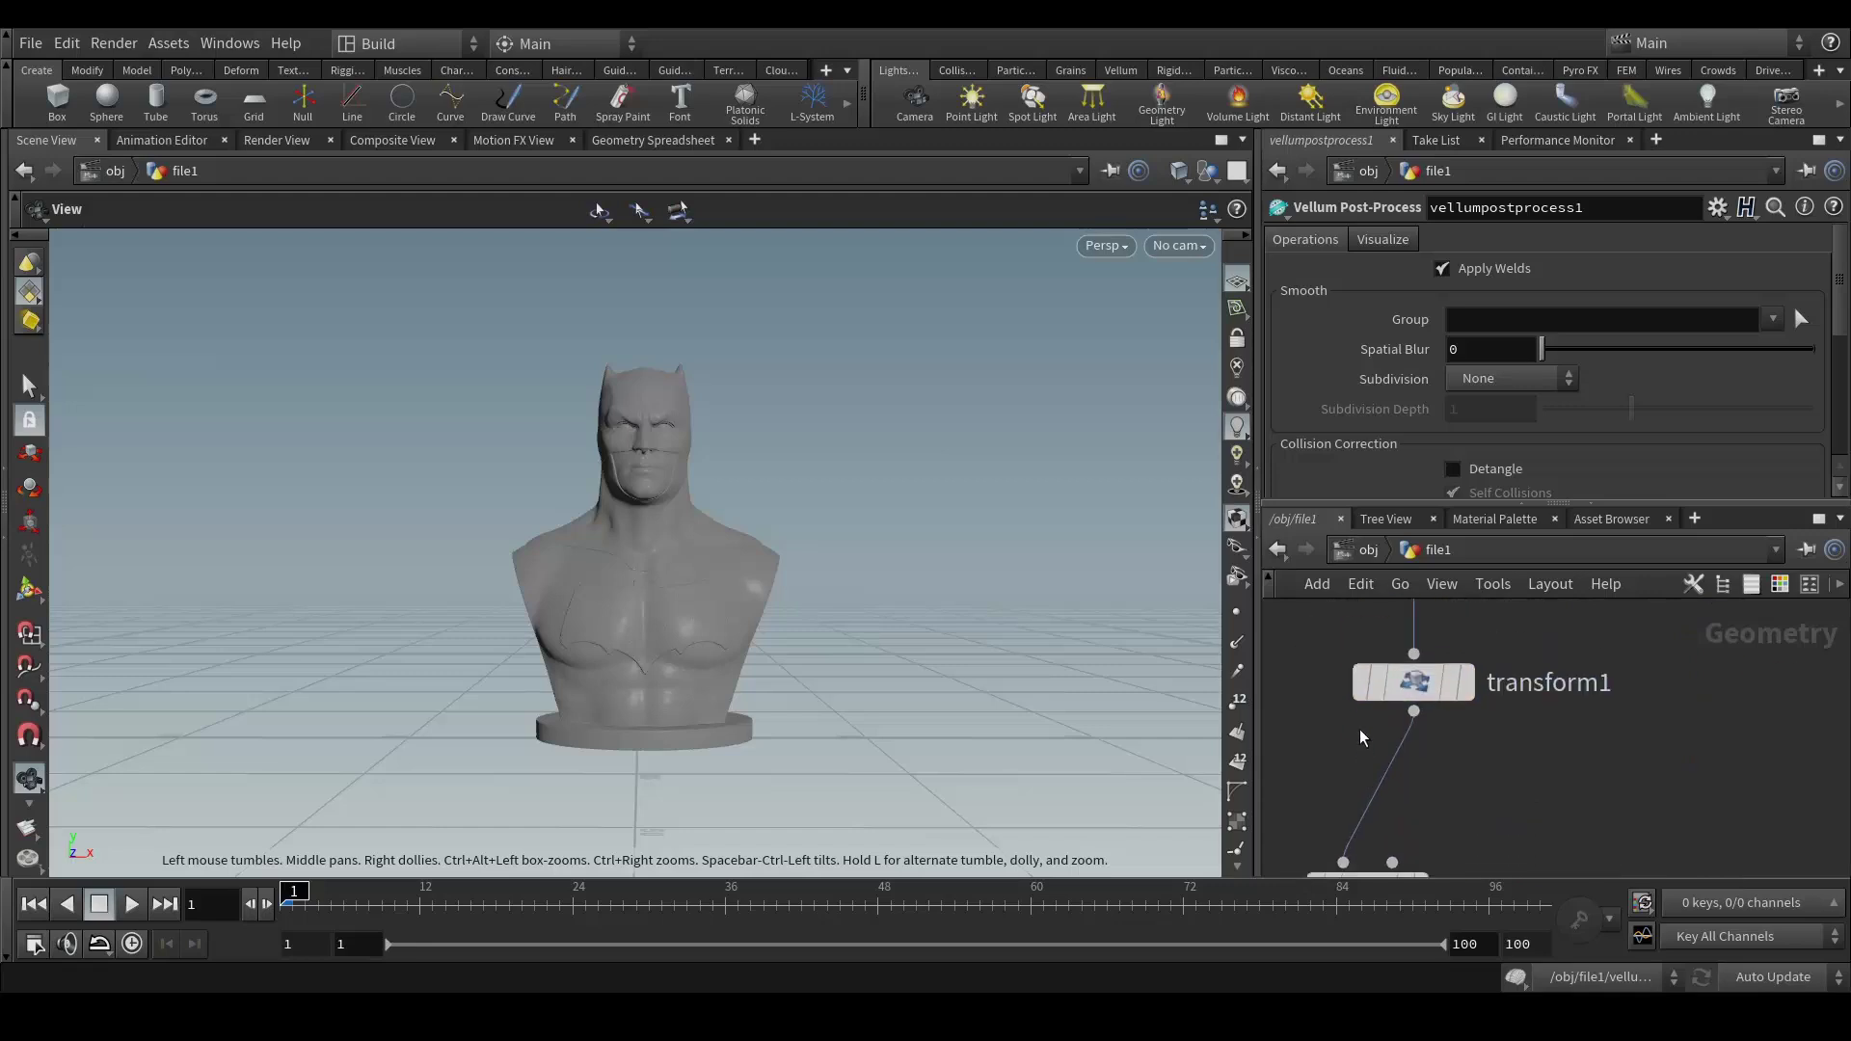
{"action": "middle_click_drag", "start_coordinate": [1586, 786], "coordinate": [1625, 664]}
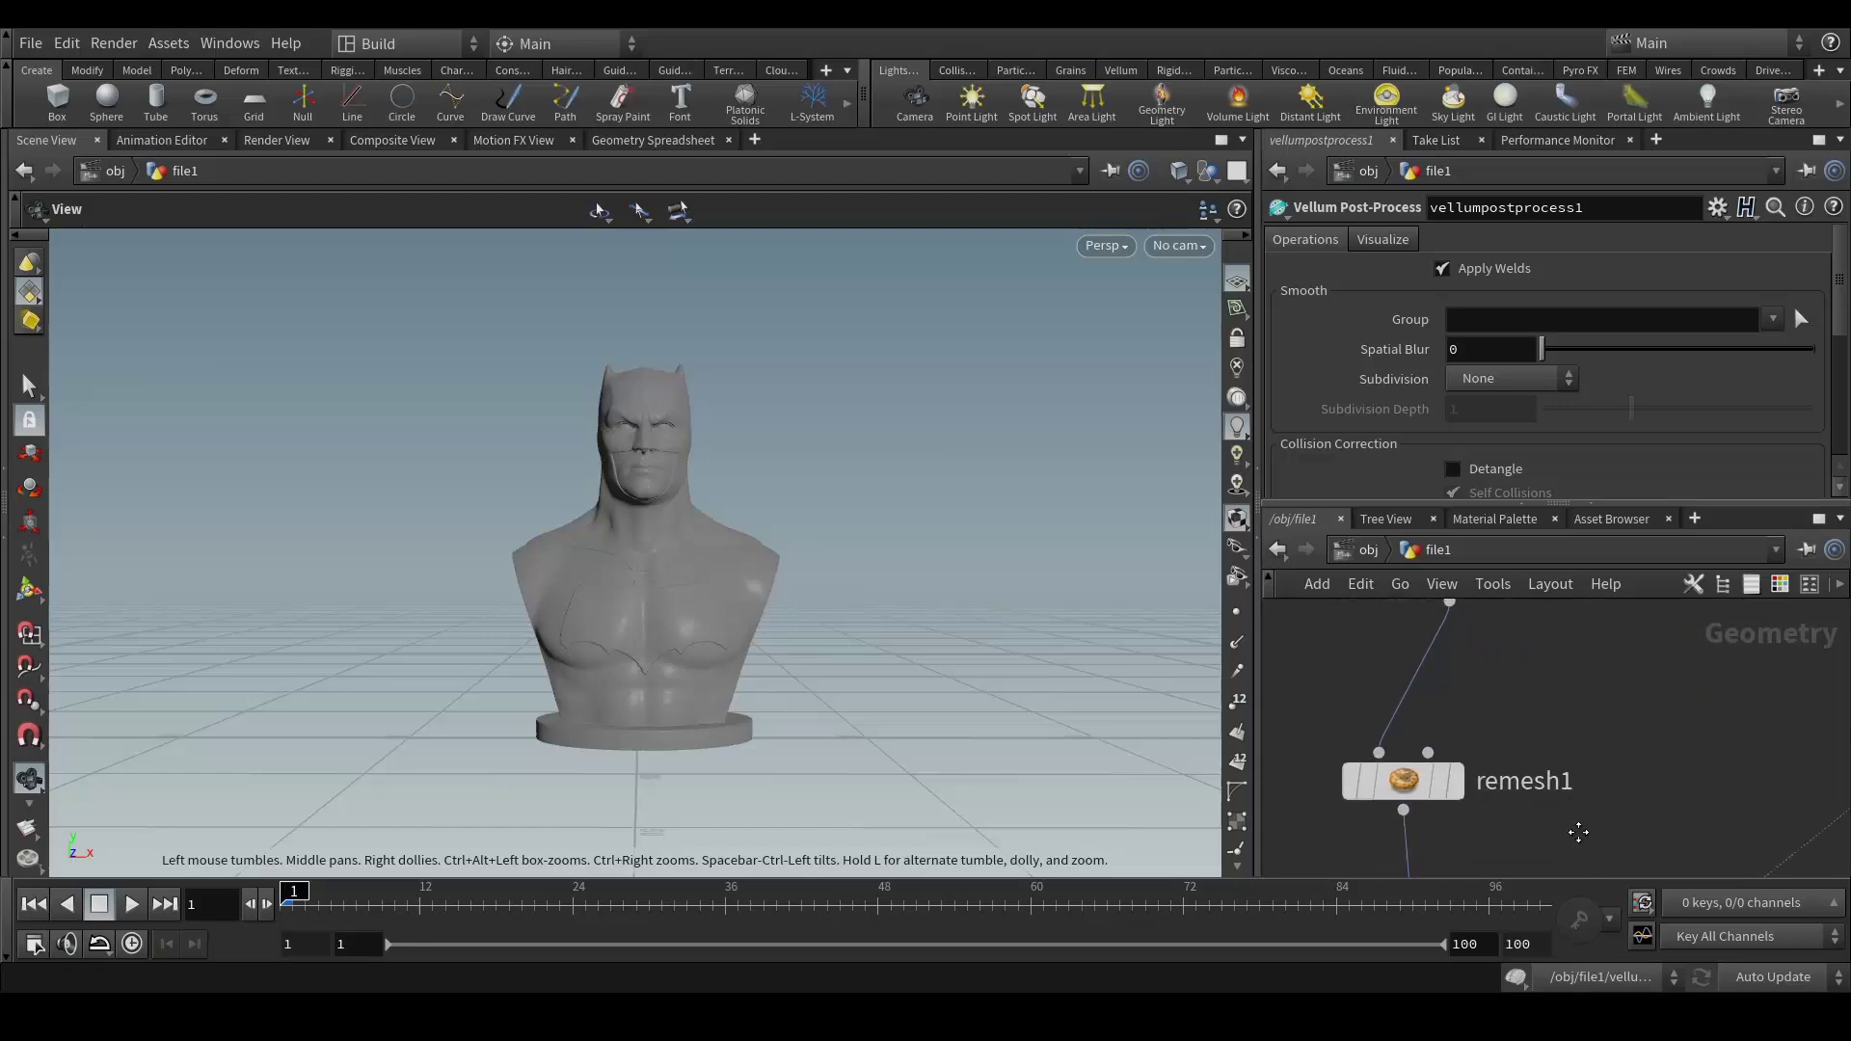
{"action": "middle_click_drag", "start_coordinate": [1579, 831], "coordinate": [1621, 623]}
{"action": "middle_click_drag", "start_coordinate": [1632, 805], "coordinate": [1534, 608]}
{"action": "middle_click_drag", "start_coordinate": [1630, 880], "coordinate": [1649, 610]}
{"action": "middle_click_drag", "start_coordinate": [1658, 805], "coordinate": [1670, 621]}
{"action": "middle_click_drag", "start_coordinate": [1562, 846], "coordinate": [1490, 777]}
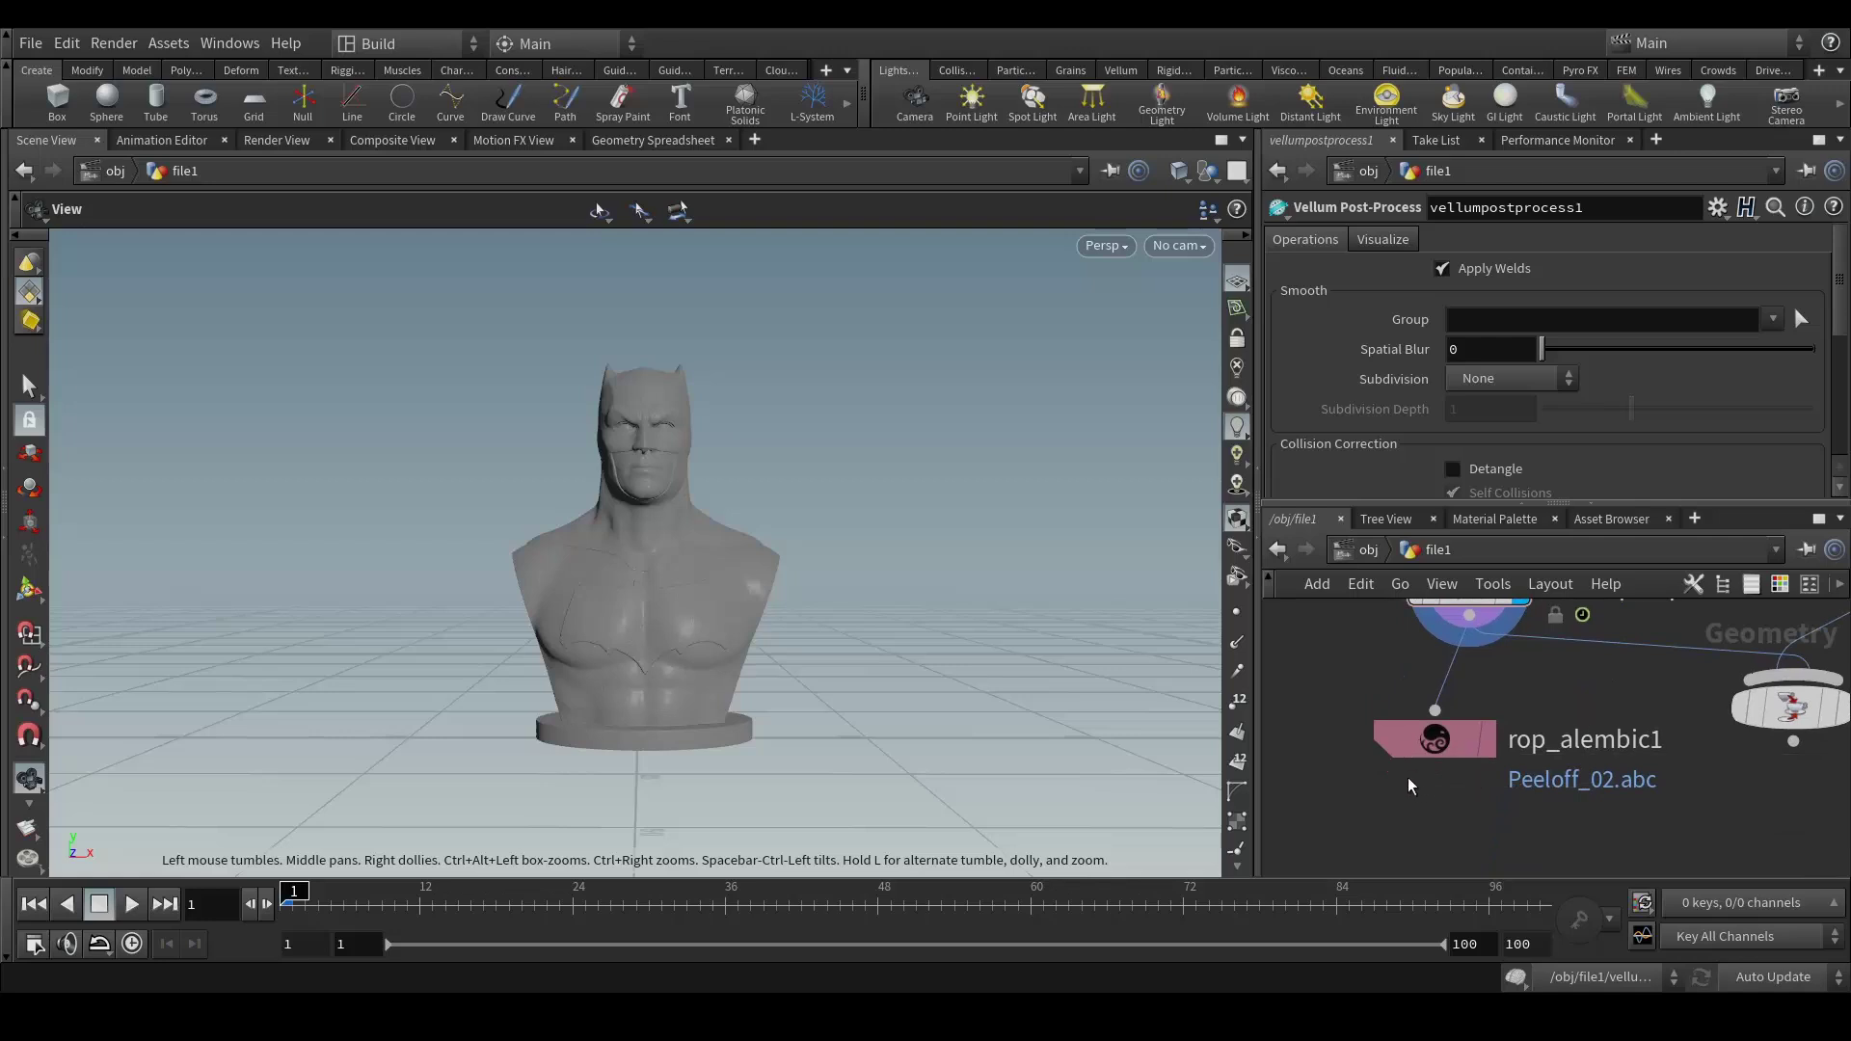
{"action": "mouse_move", "coordinate": [1429, 761]}
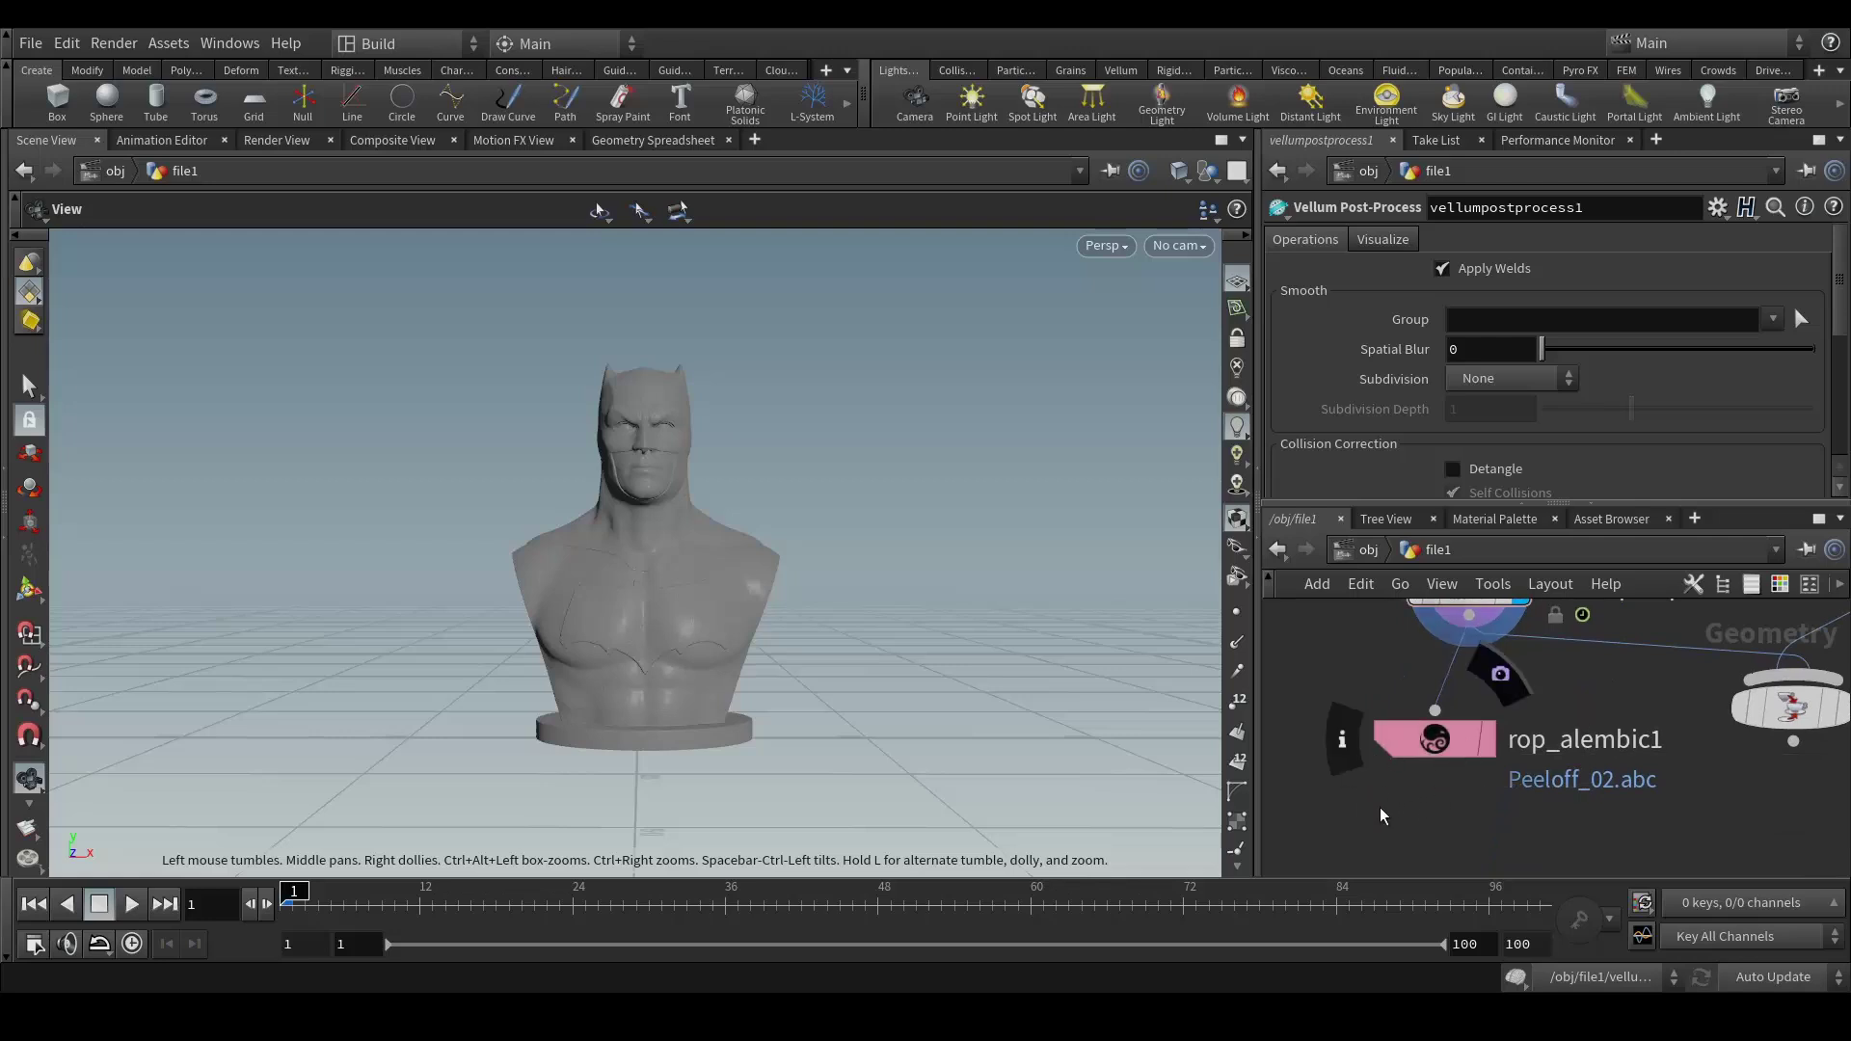
{"action": "scroll", "coordinate": [1428, 817], "scroll_direction": "down", "scroll_amount": 5}
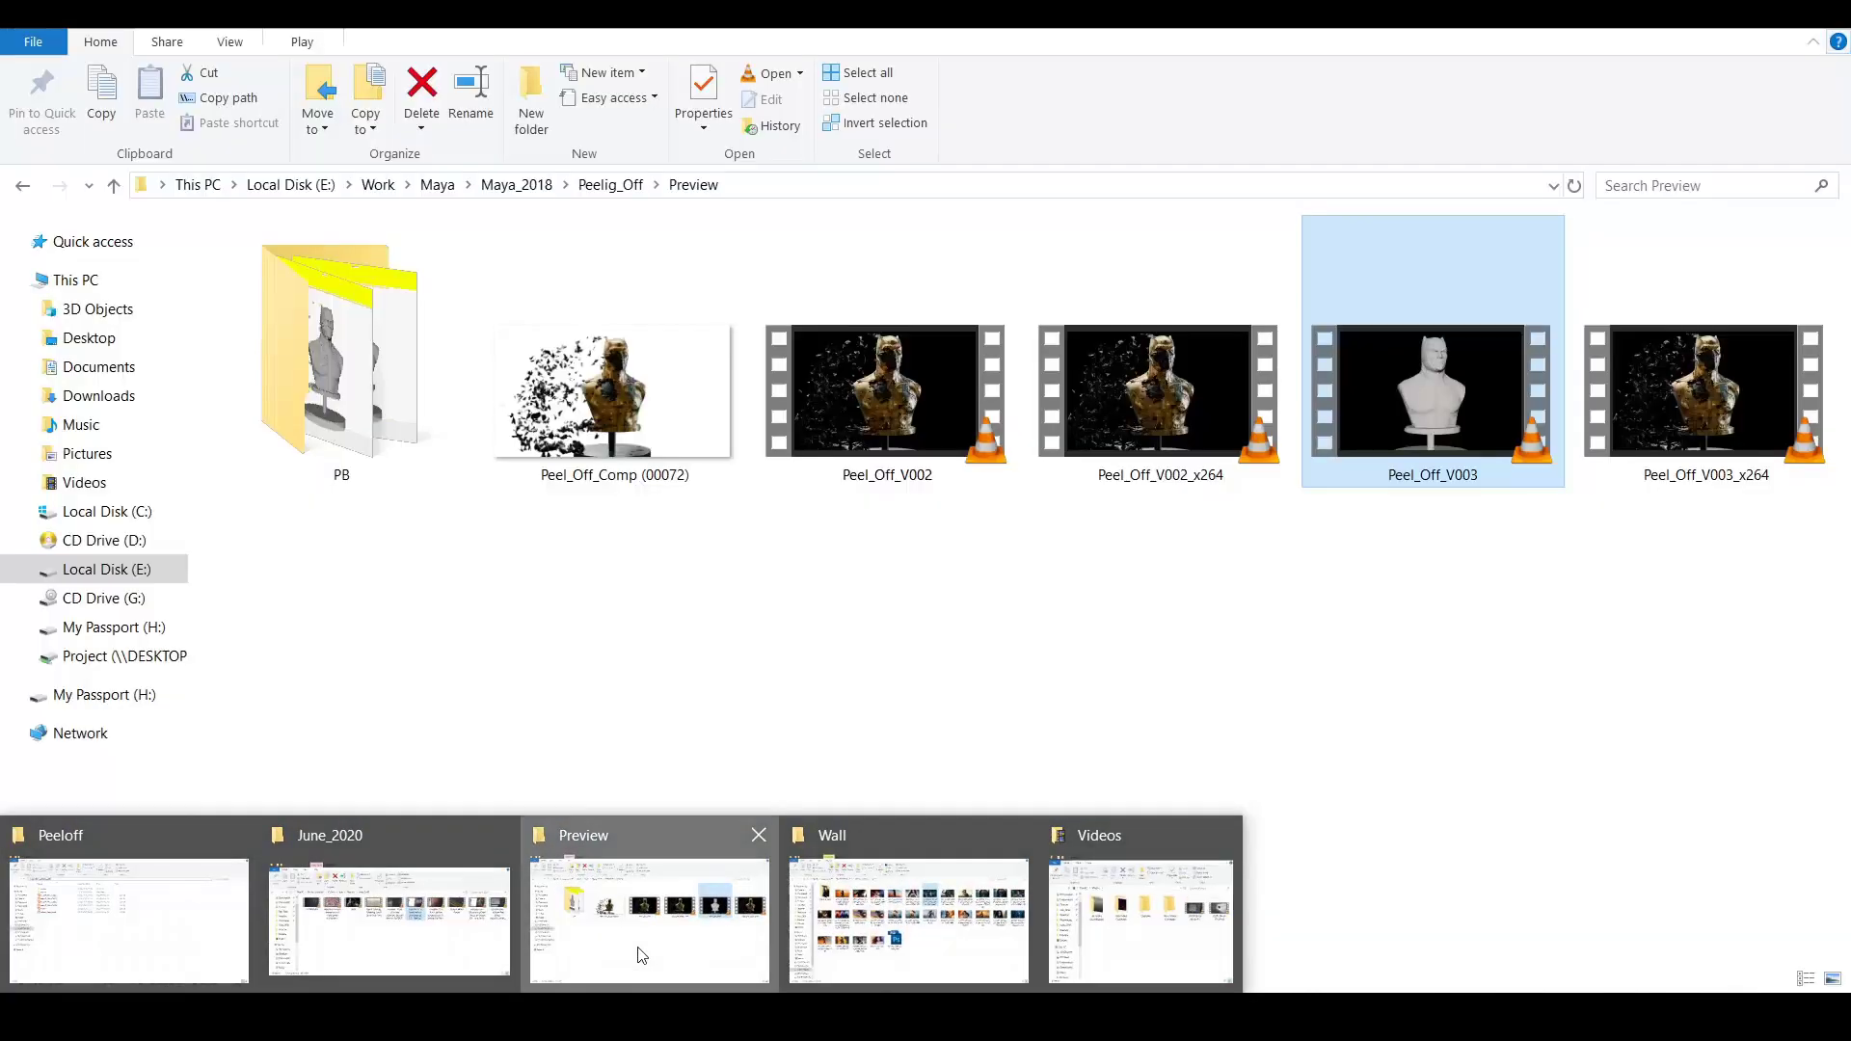
Switch to the Preview folder in File Explorer, play the Peel_Off_V003 video with the volume at 0%, and leave full screen.
{"action": "left_click", "coordinate": [638, 949]}
{"action": "double_click", "coordinate": [1406, 418]}
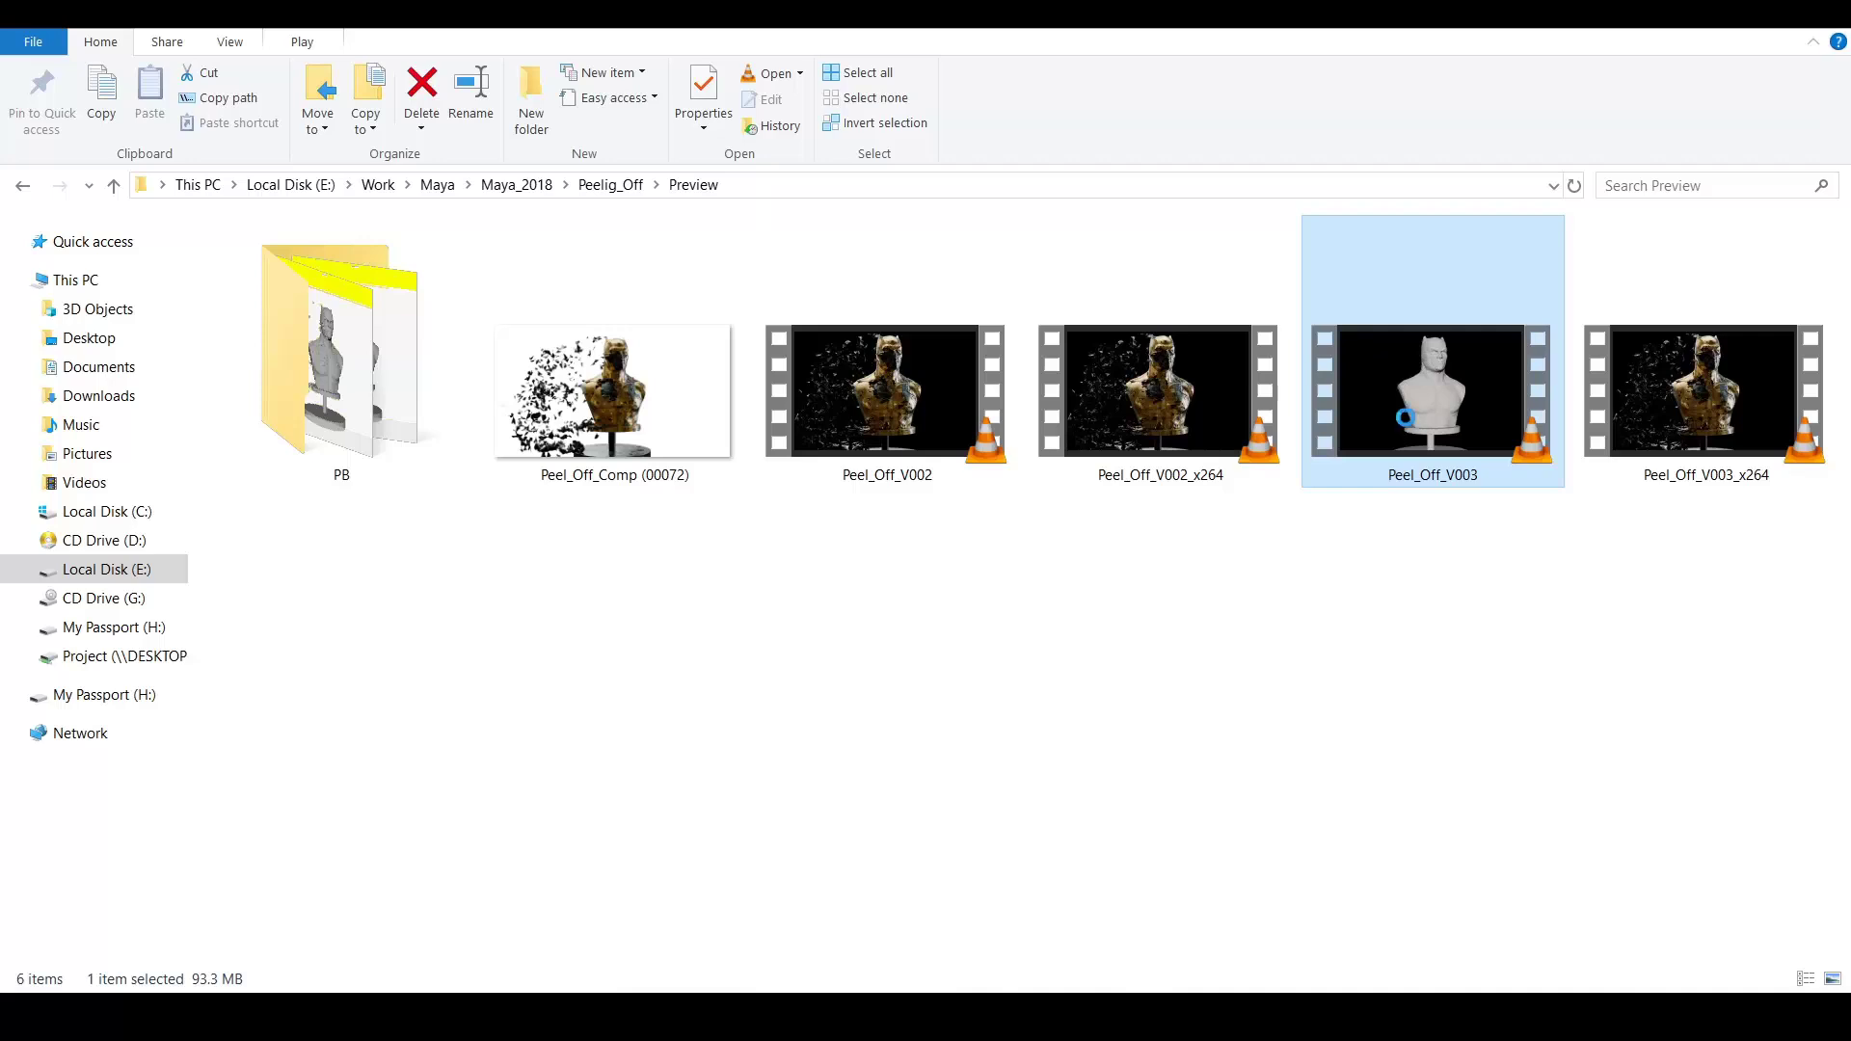
{"action": "scroll", "coordinate": [1235, 400], "scroll_direction": "down", "scroll_amount": 2}
{"action": "scroll", "coordinate": [1236, 407], "scroll_direction": "down", "scroll_amount": 9}
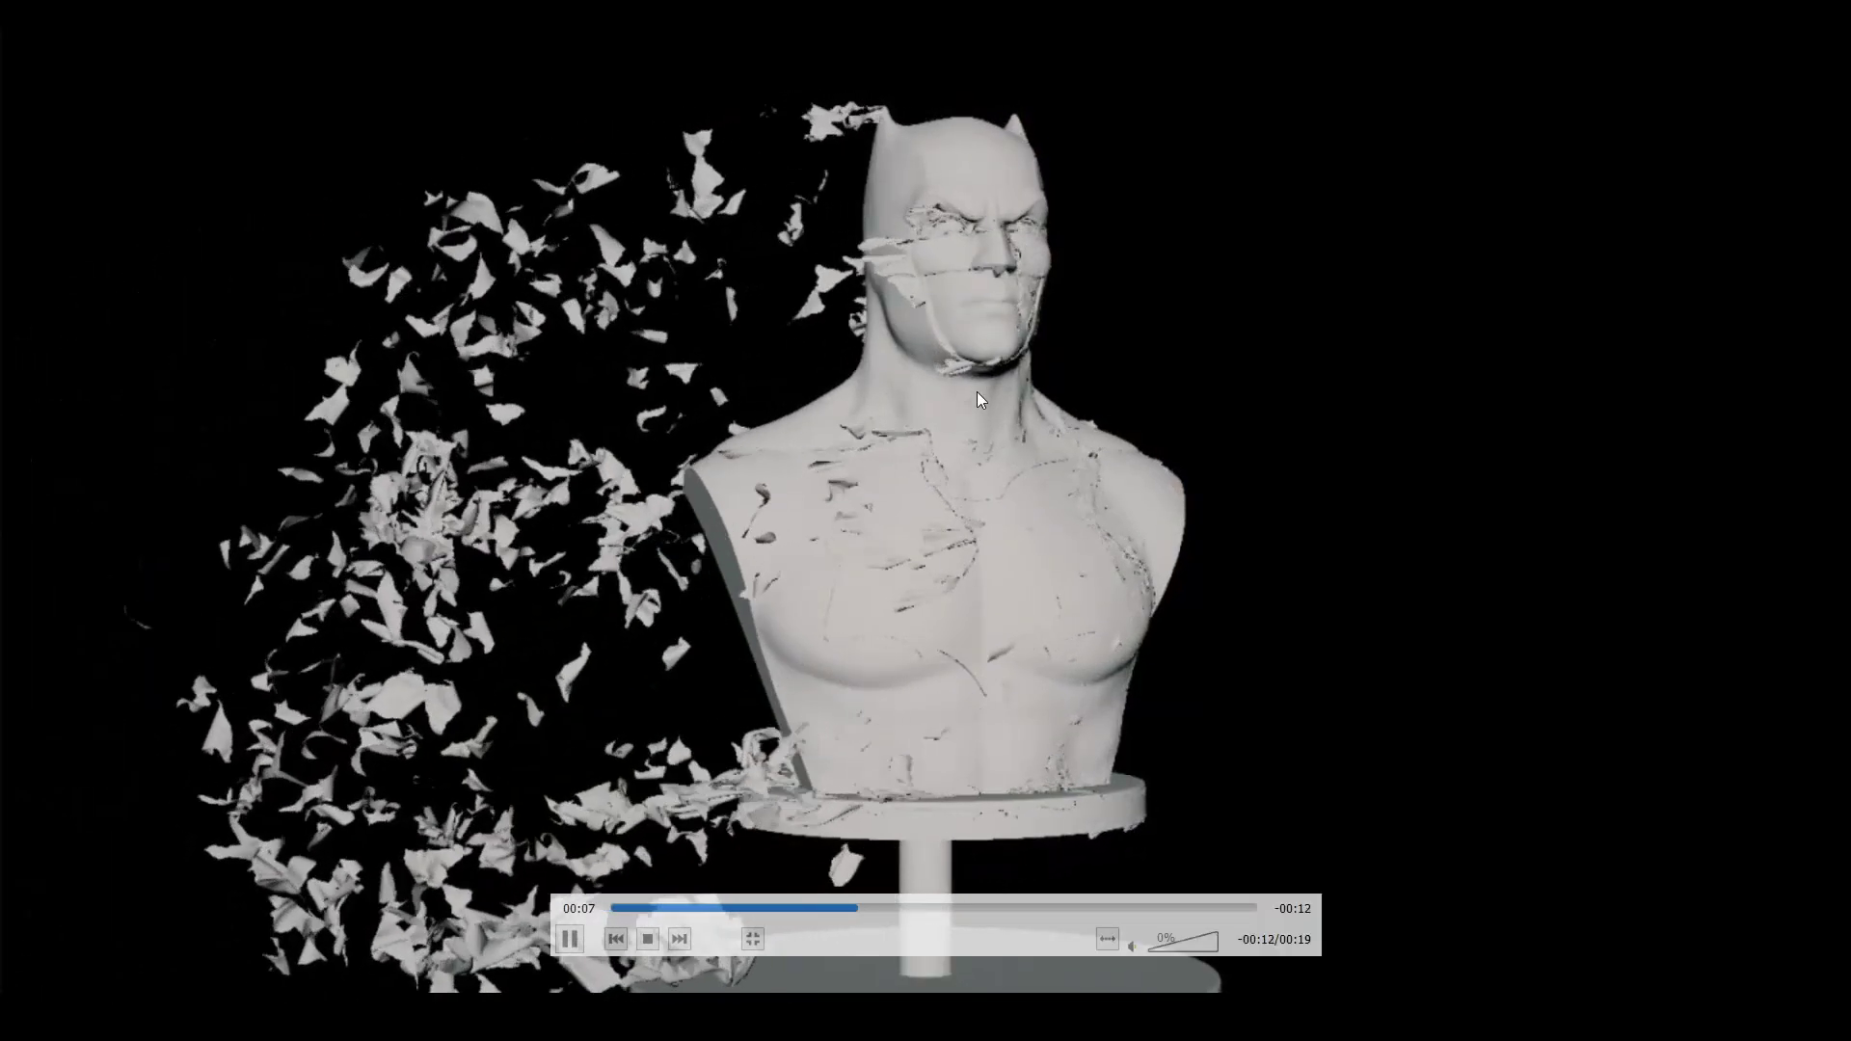
{"action": "double_click", "coordinate": [976, 391]}
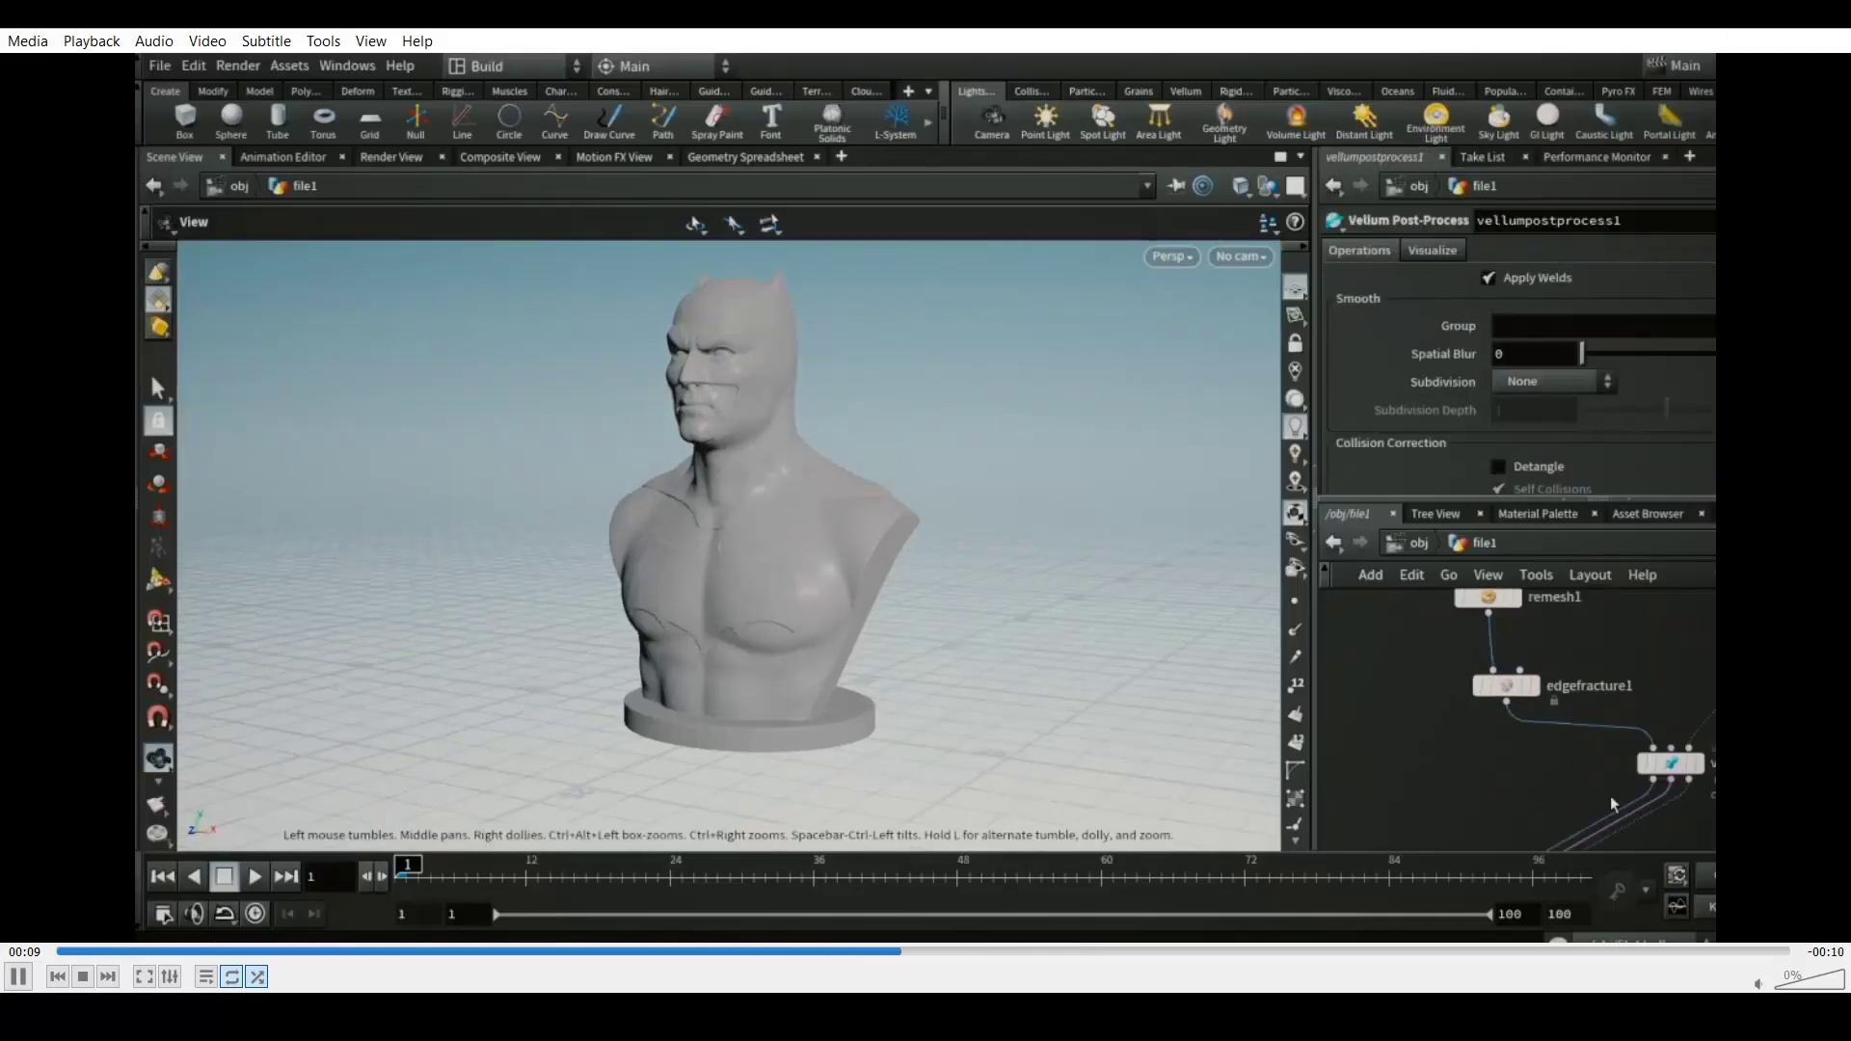